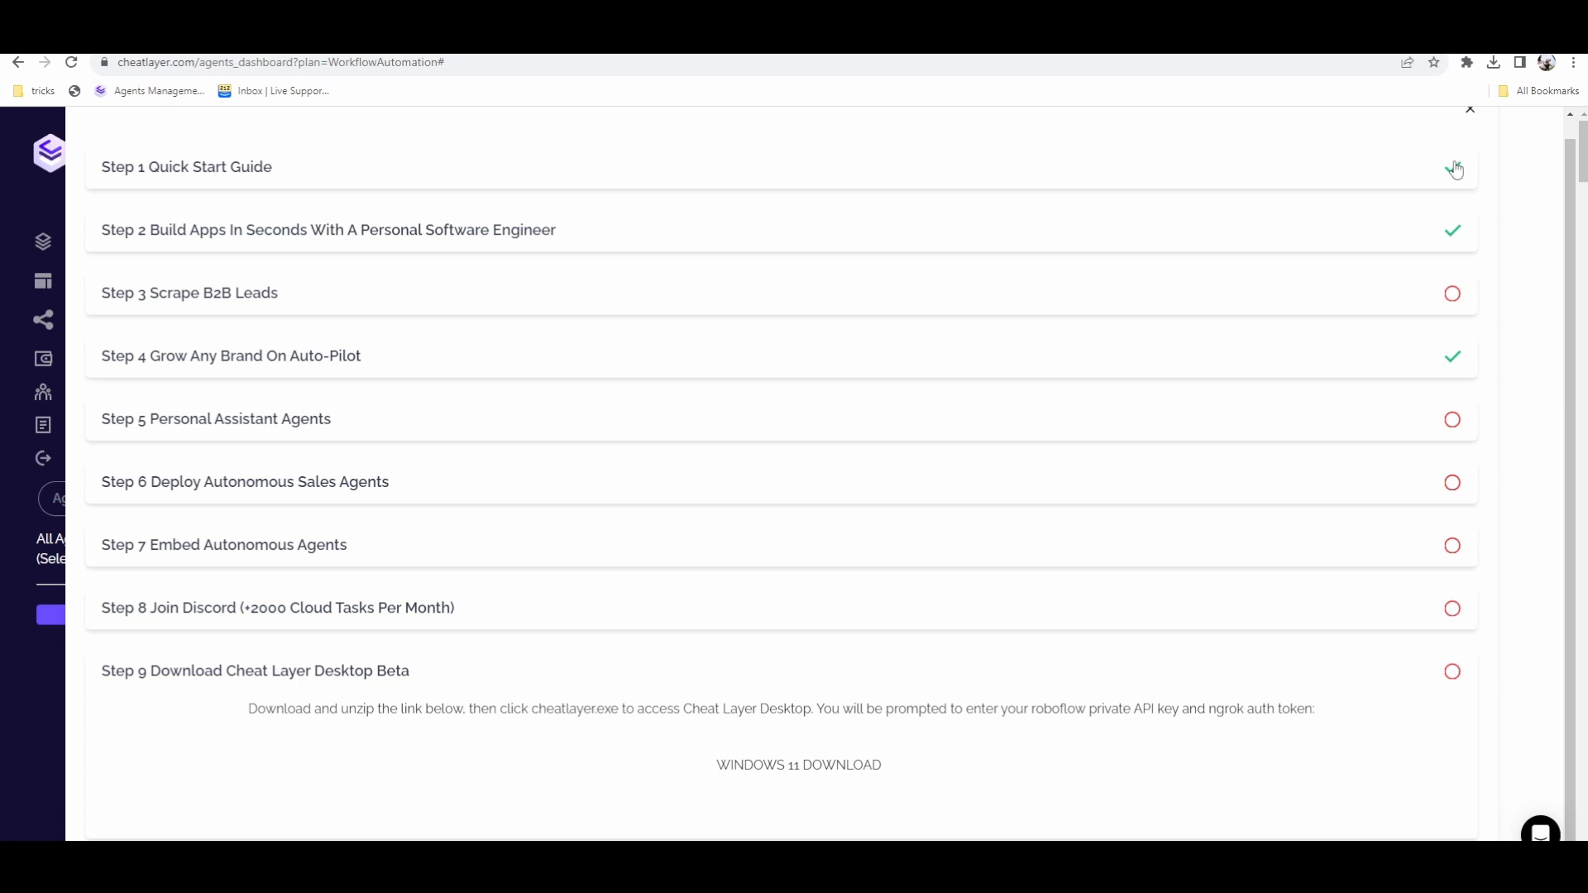
# Close the onboarding checklist, then open Agent Settings to review its API key and integration options, and close it again.
pyautogui.scroll(1, 1237, 357)
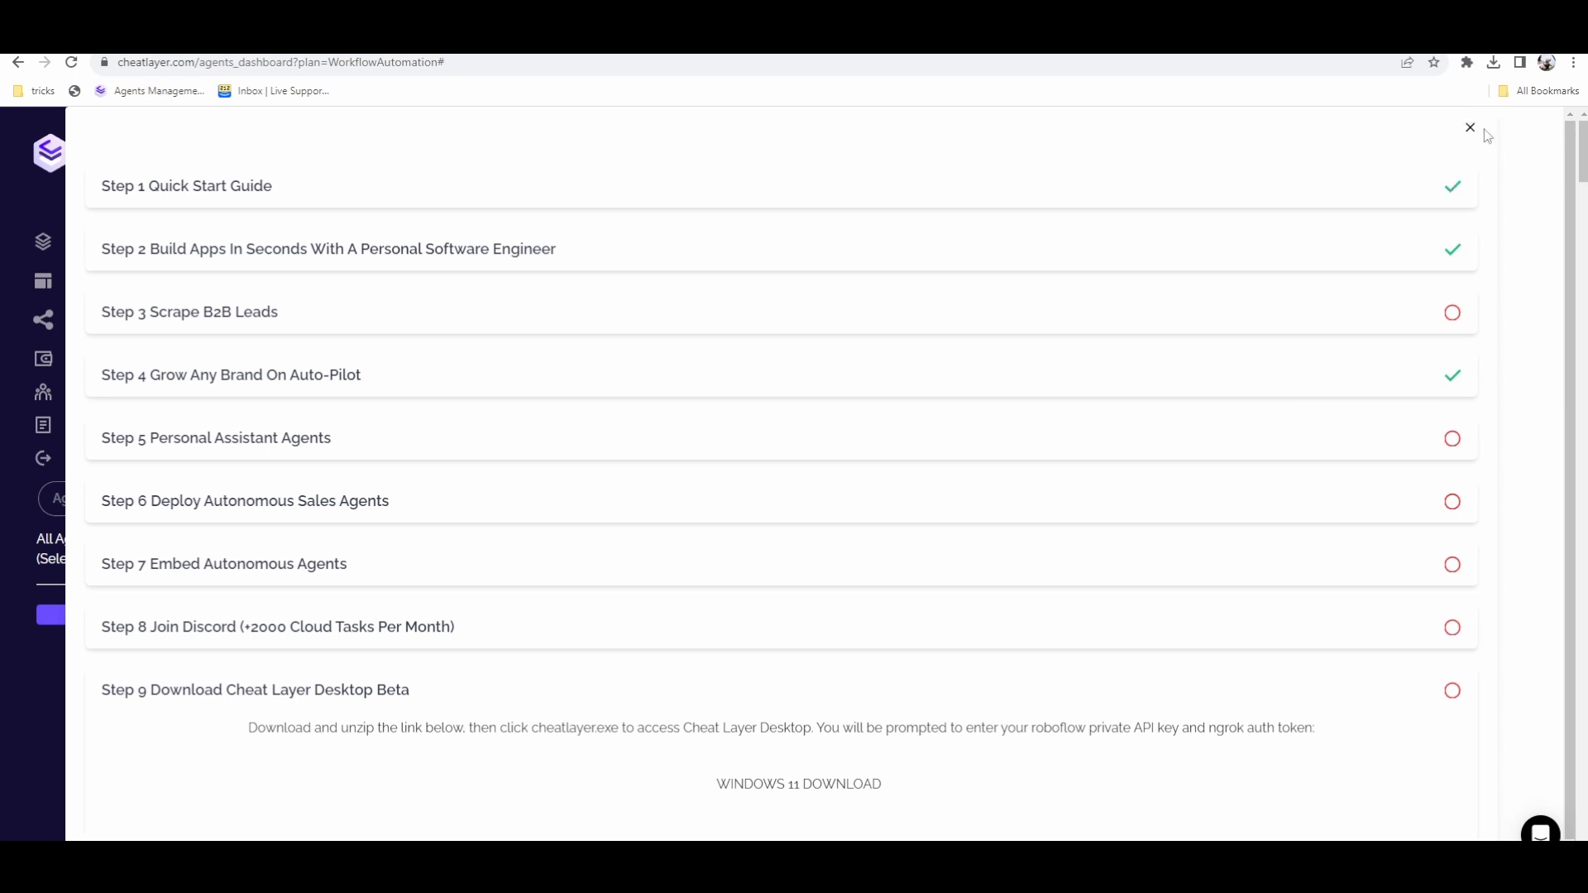
pyautogui.click(1474, 139)
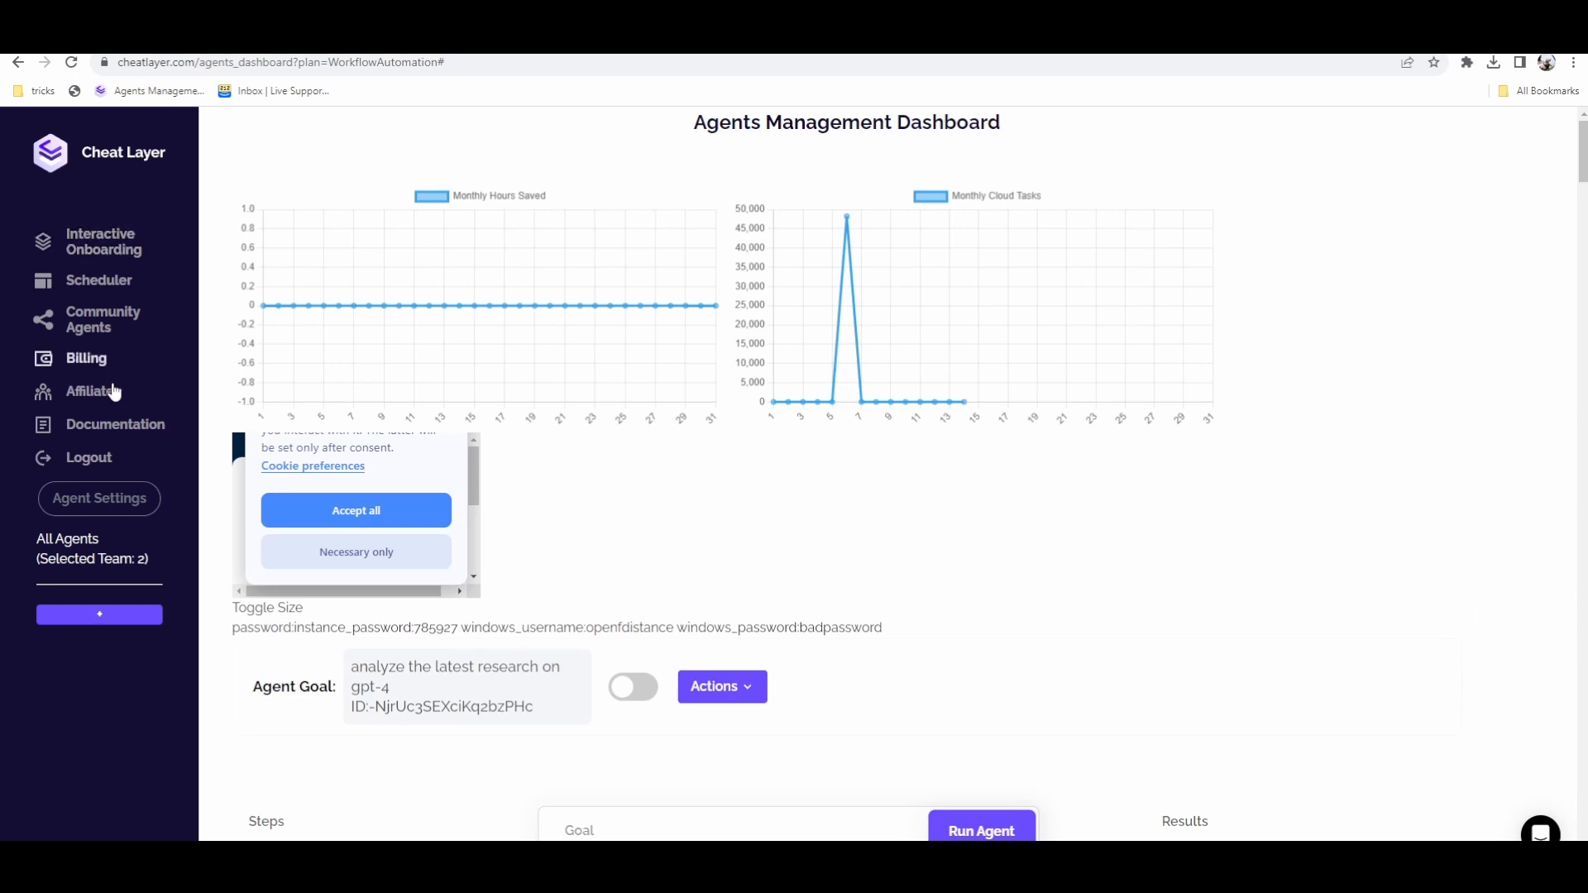
pyautogui.click(137, 504)
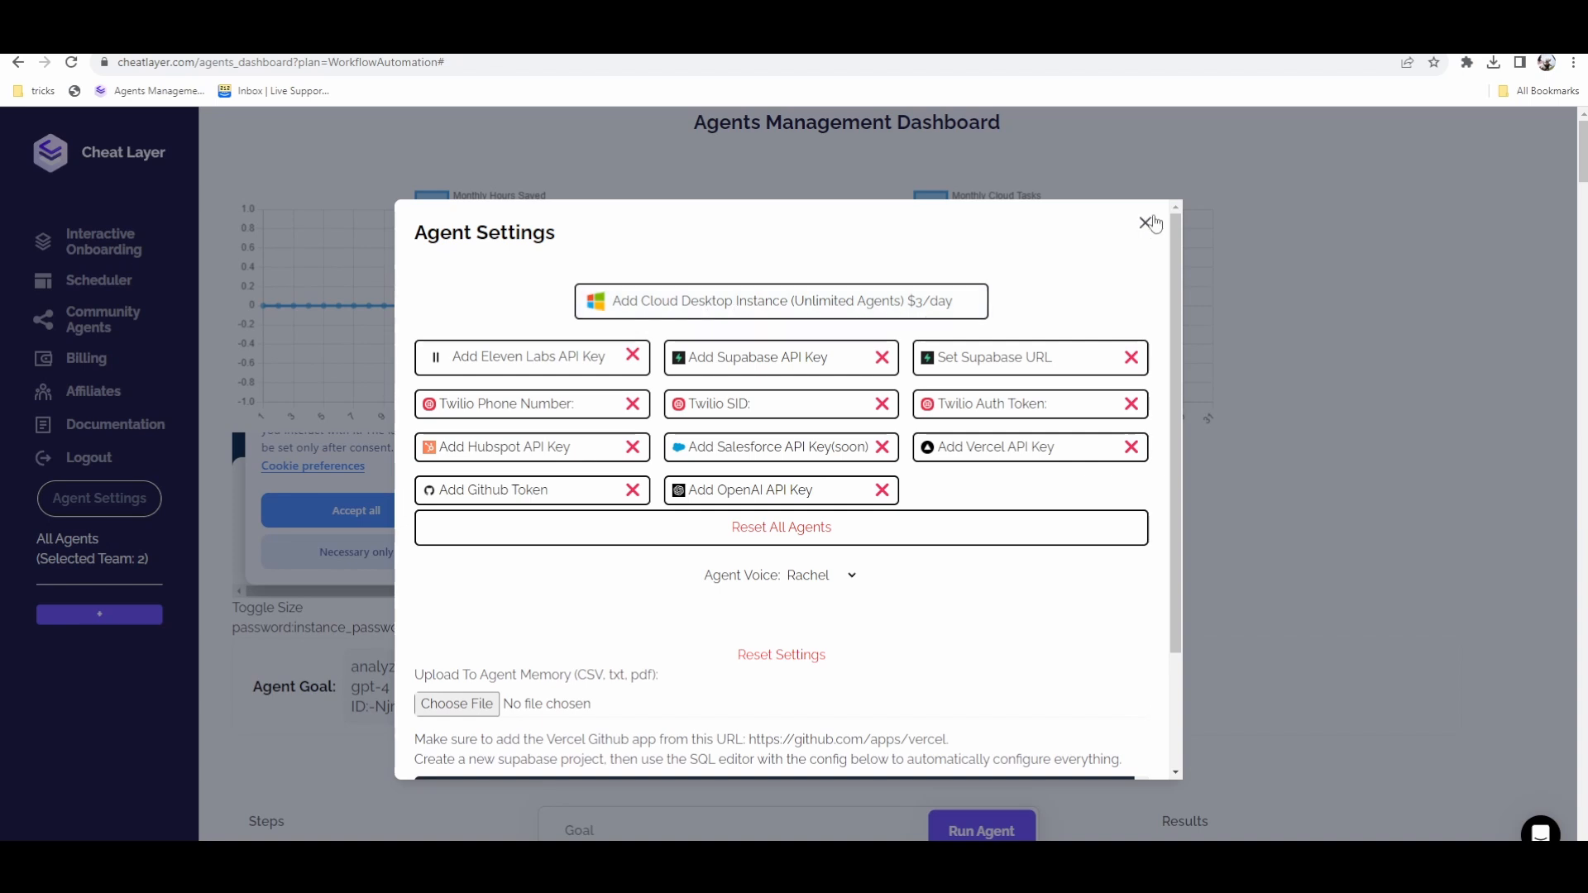
pyautogui.click(1148, 222)
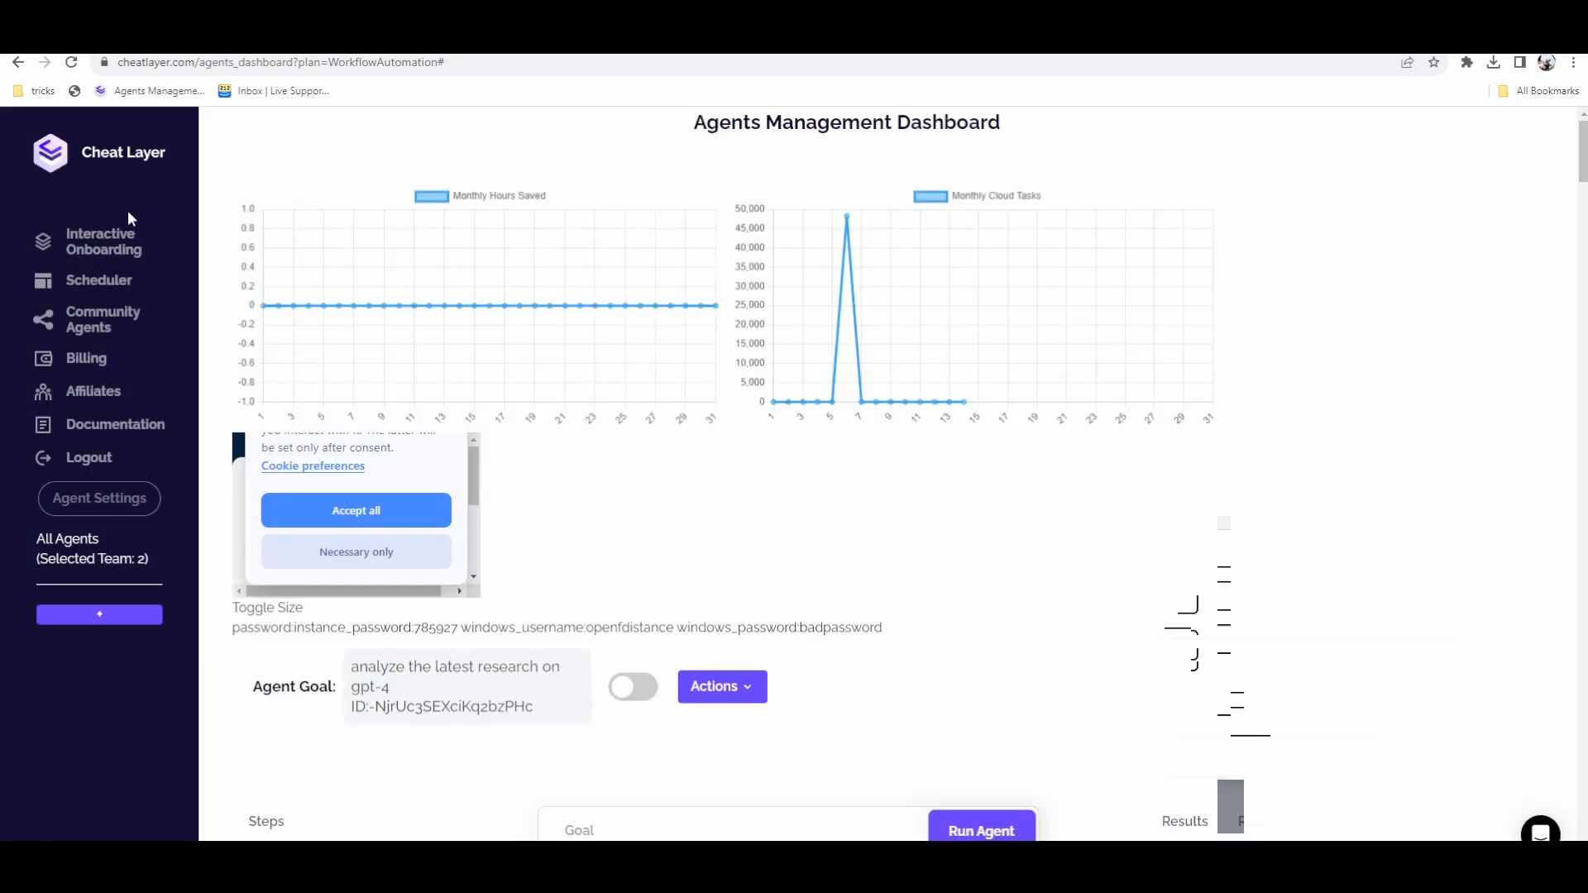
# Open Interactive Onboarding and start the Windows 11 download of Cheat Layer Desktop Beta from Step 9.
pyautogui.click(116, 249)
pyautogui.scroll(-1, 941, 593)
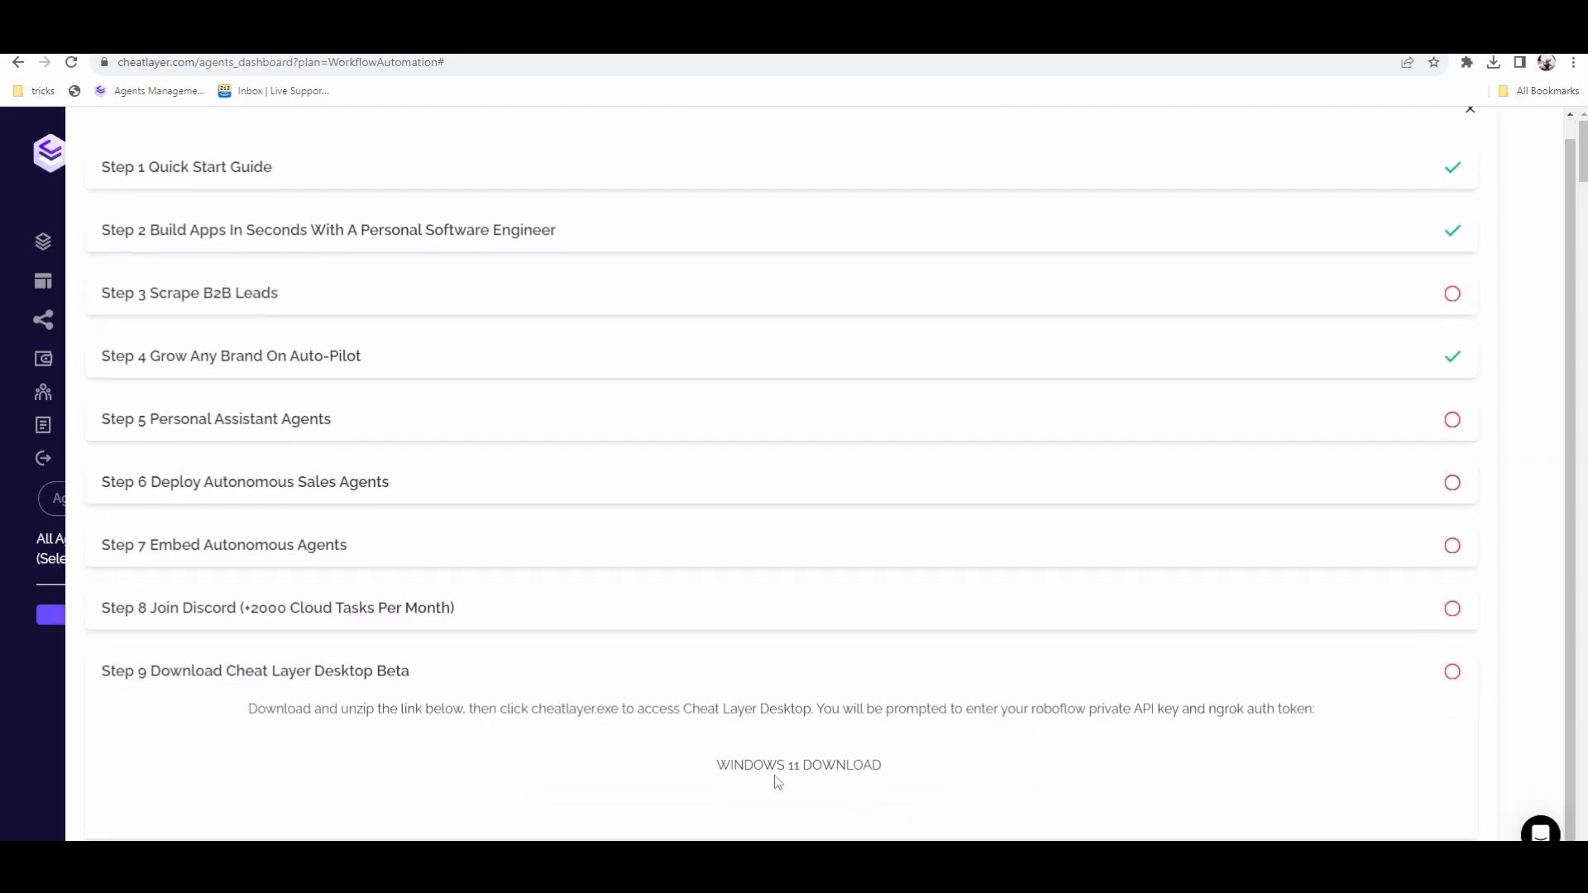
pyautogui.scroll(1, 585, 730)
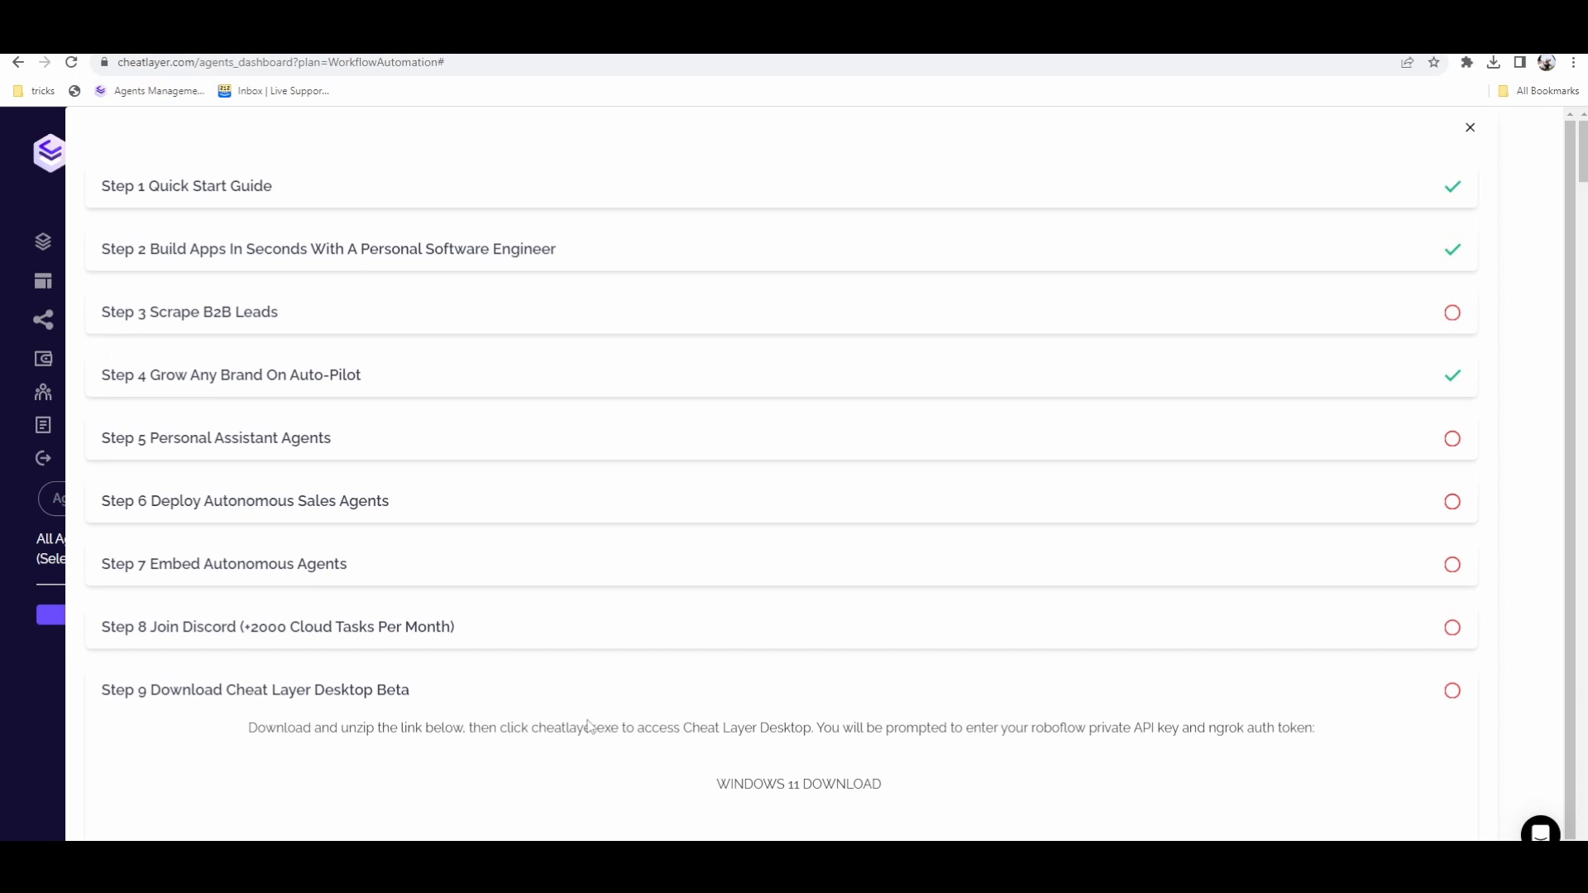
pyautogui.scroll(-1, 589, 728)
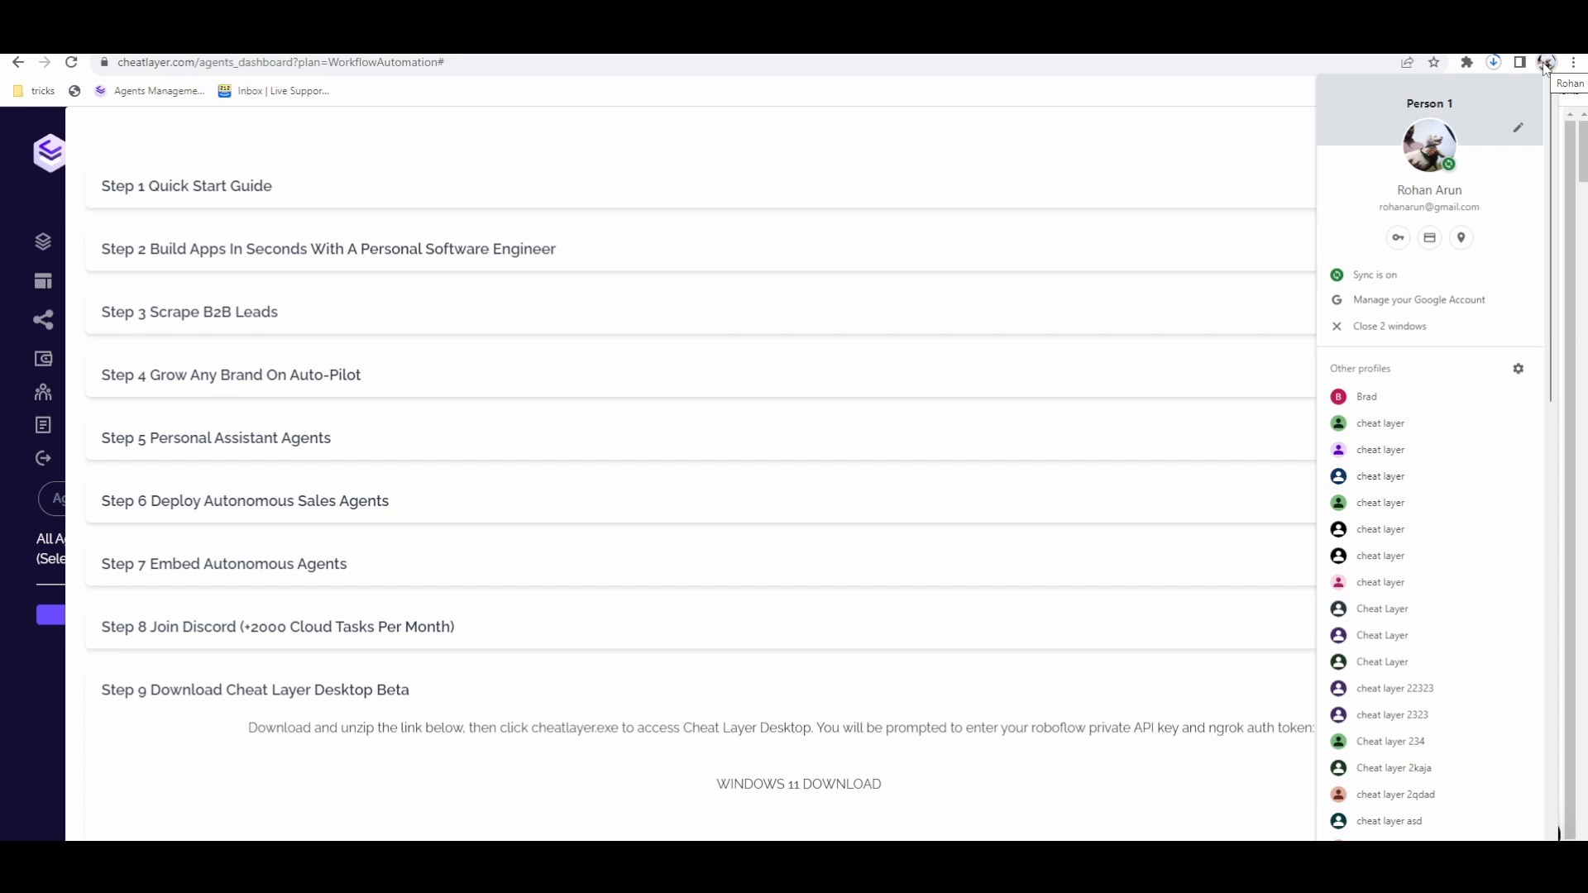
# Open the Chrome profile picker from the end of the browser's profile list.
pyautogui.scroll(-8, 1398, 513)
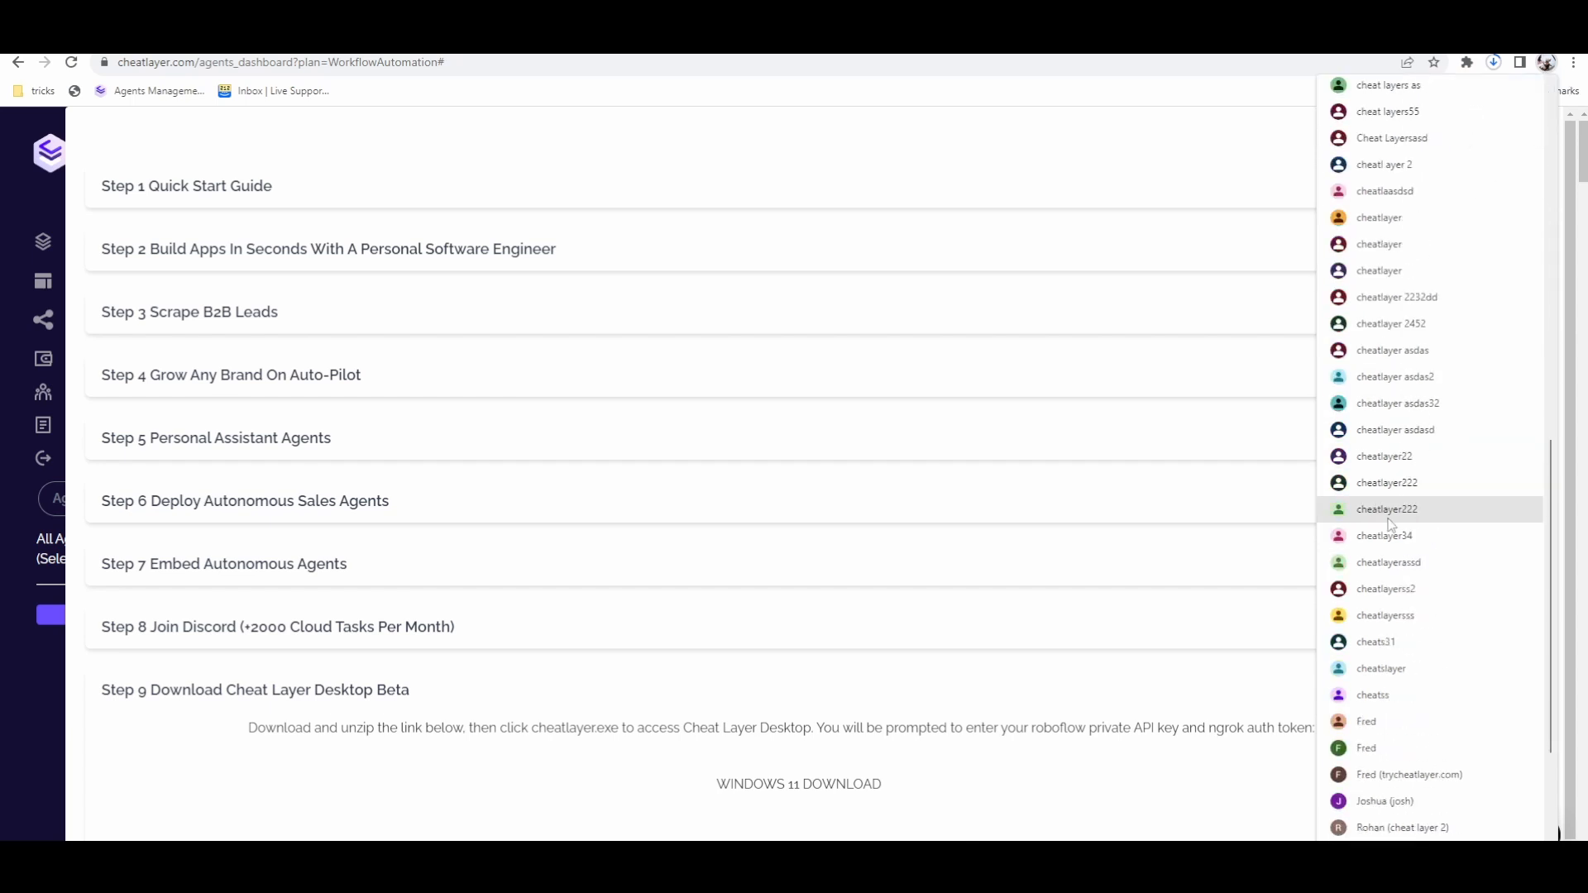
pyautogui.scroll(-3, 1392, 751)
pyautogui.click(1411, 800)
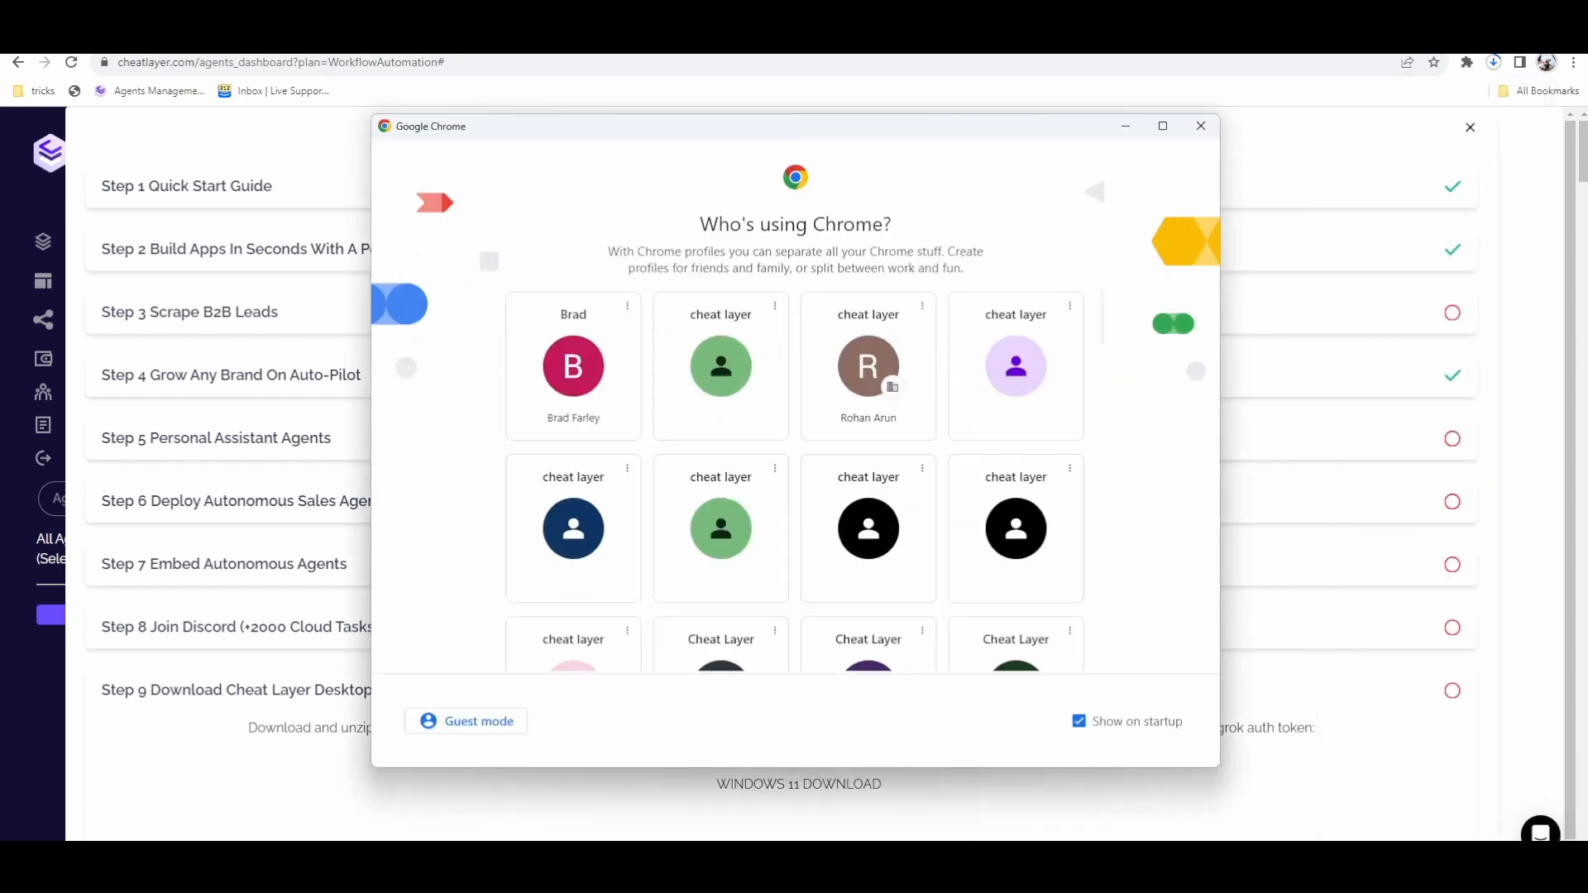
# Add a new Chrome profile without signing in to an account and name it cheatlayer.
pyautogui.scroll(-10, 960, 620)
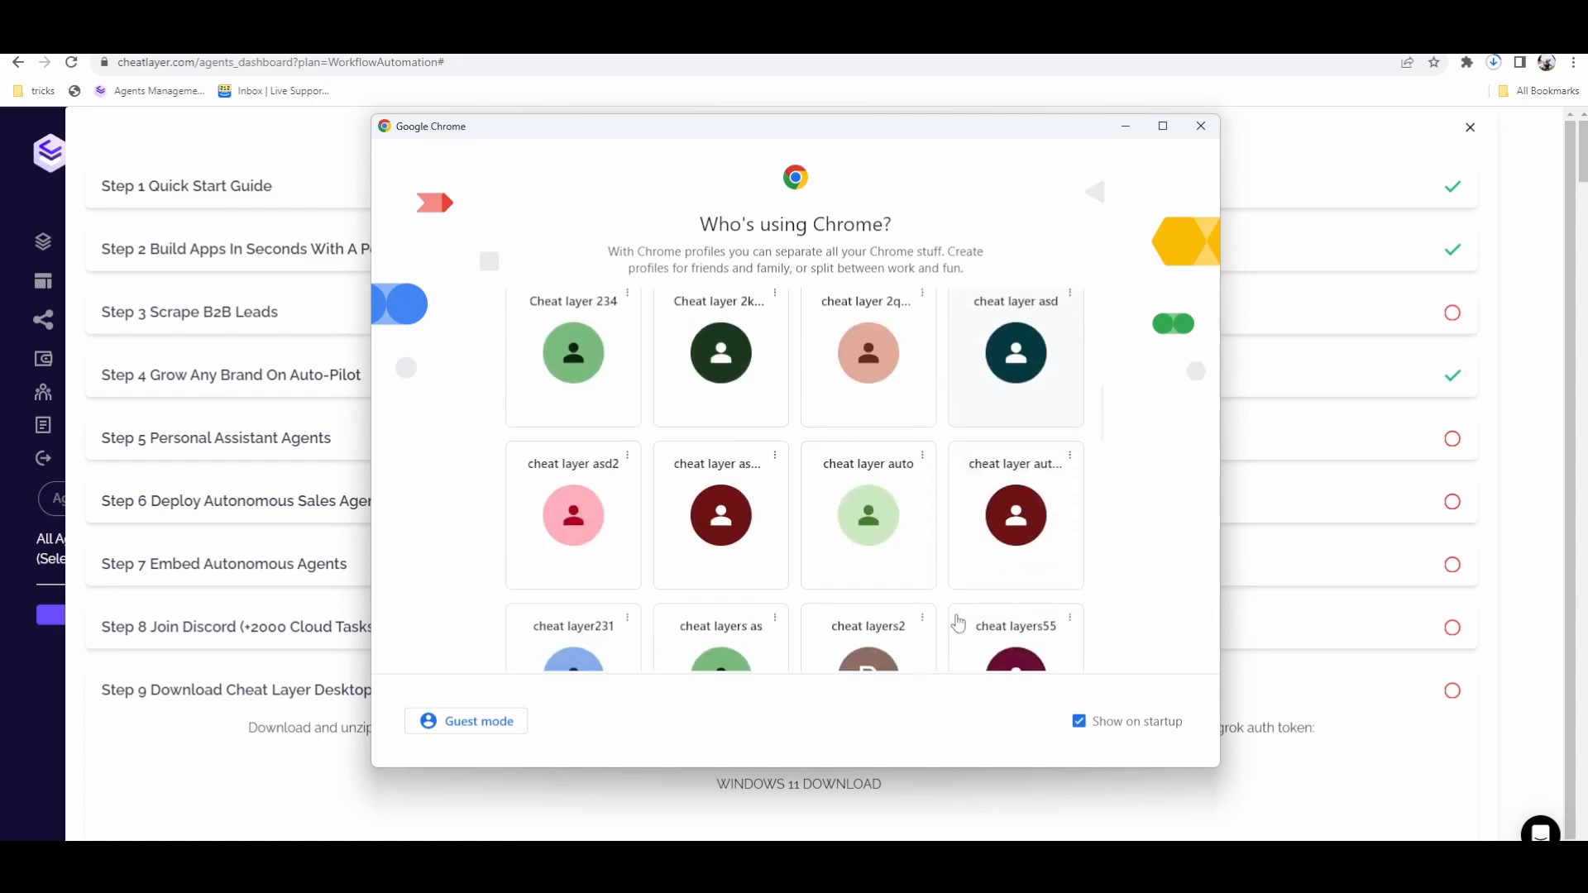
pyautogui.scroll(-3, 951, 345)
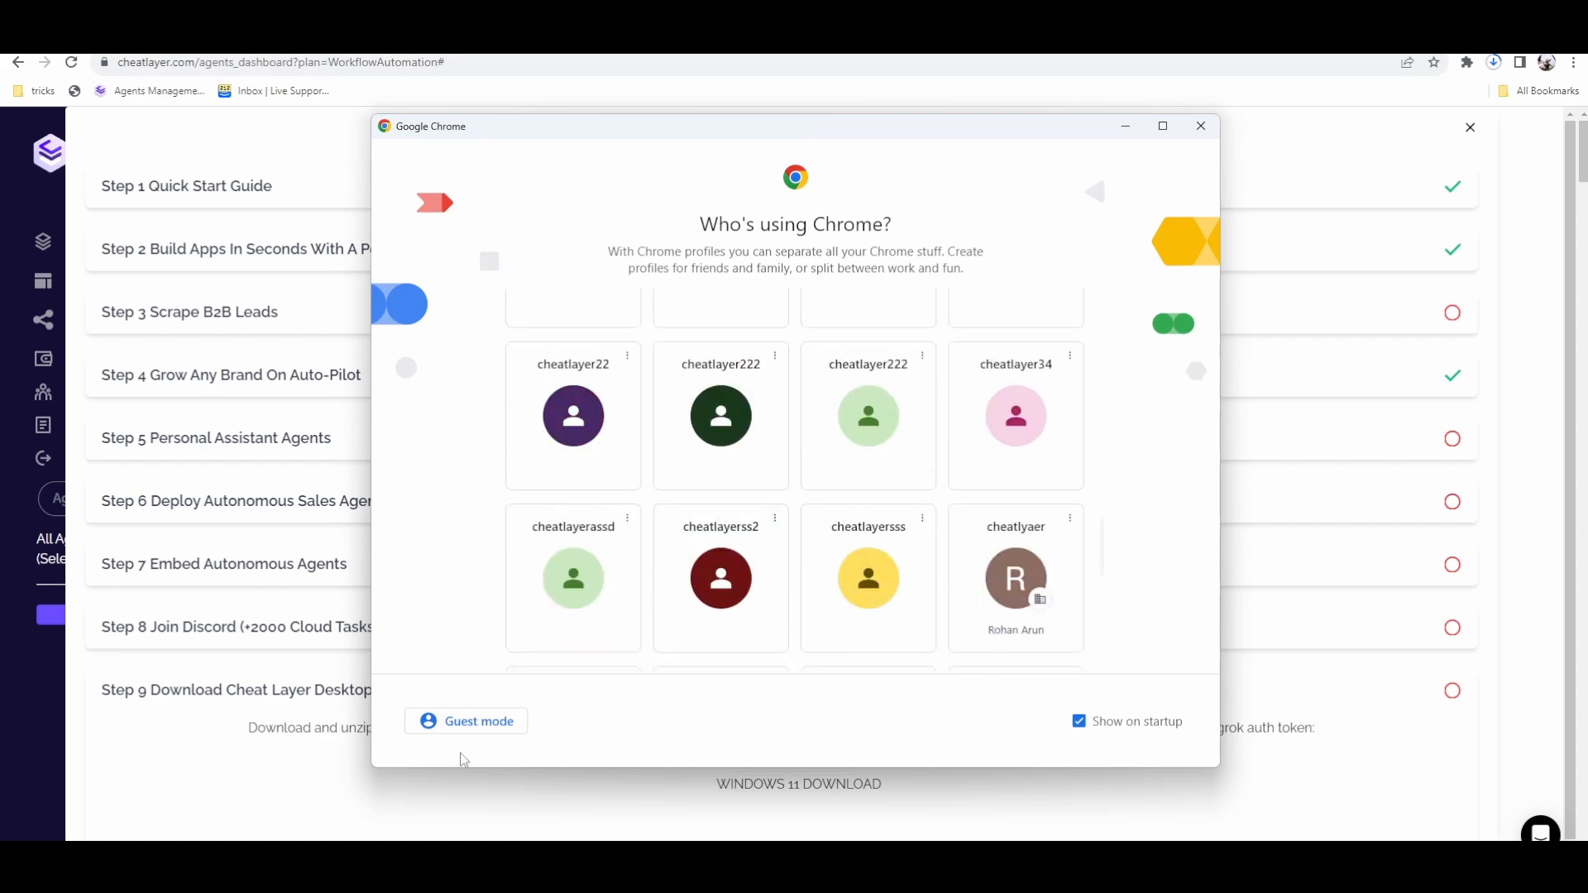
pyautogui.scroll(-5, 791, 610)
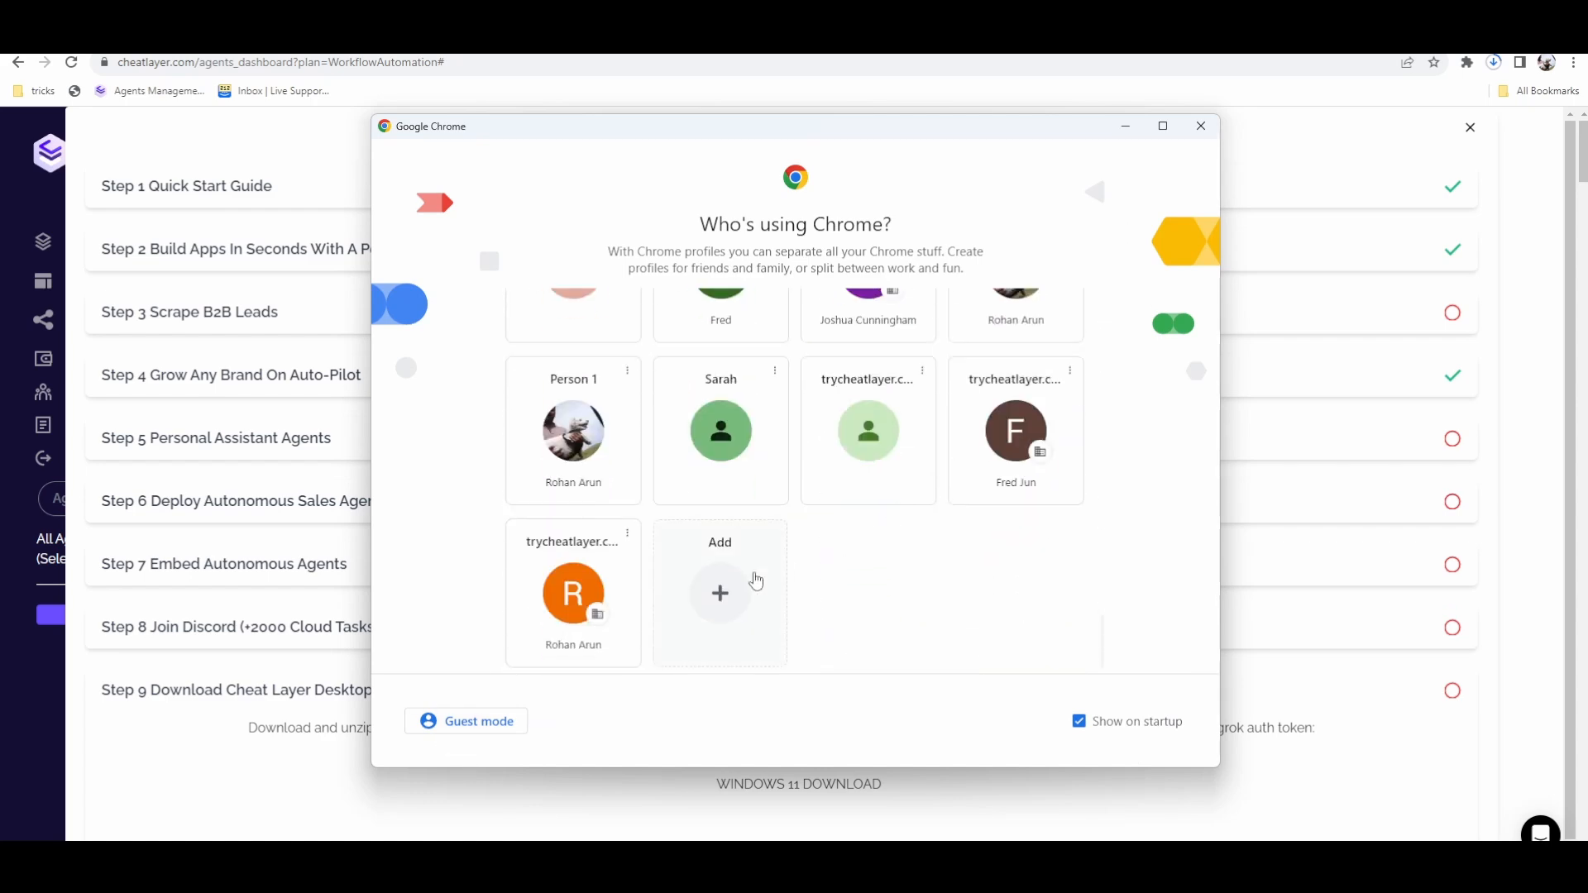
pyautogui.click(733, 606)
pyautogui.click(809, 610)
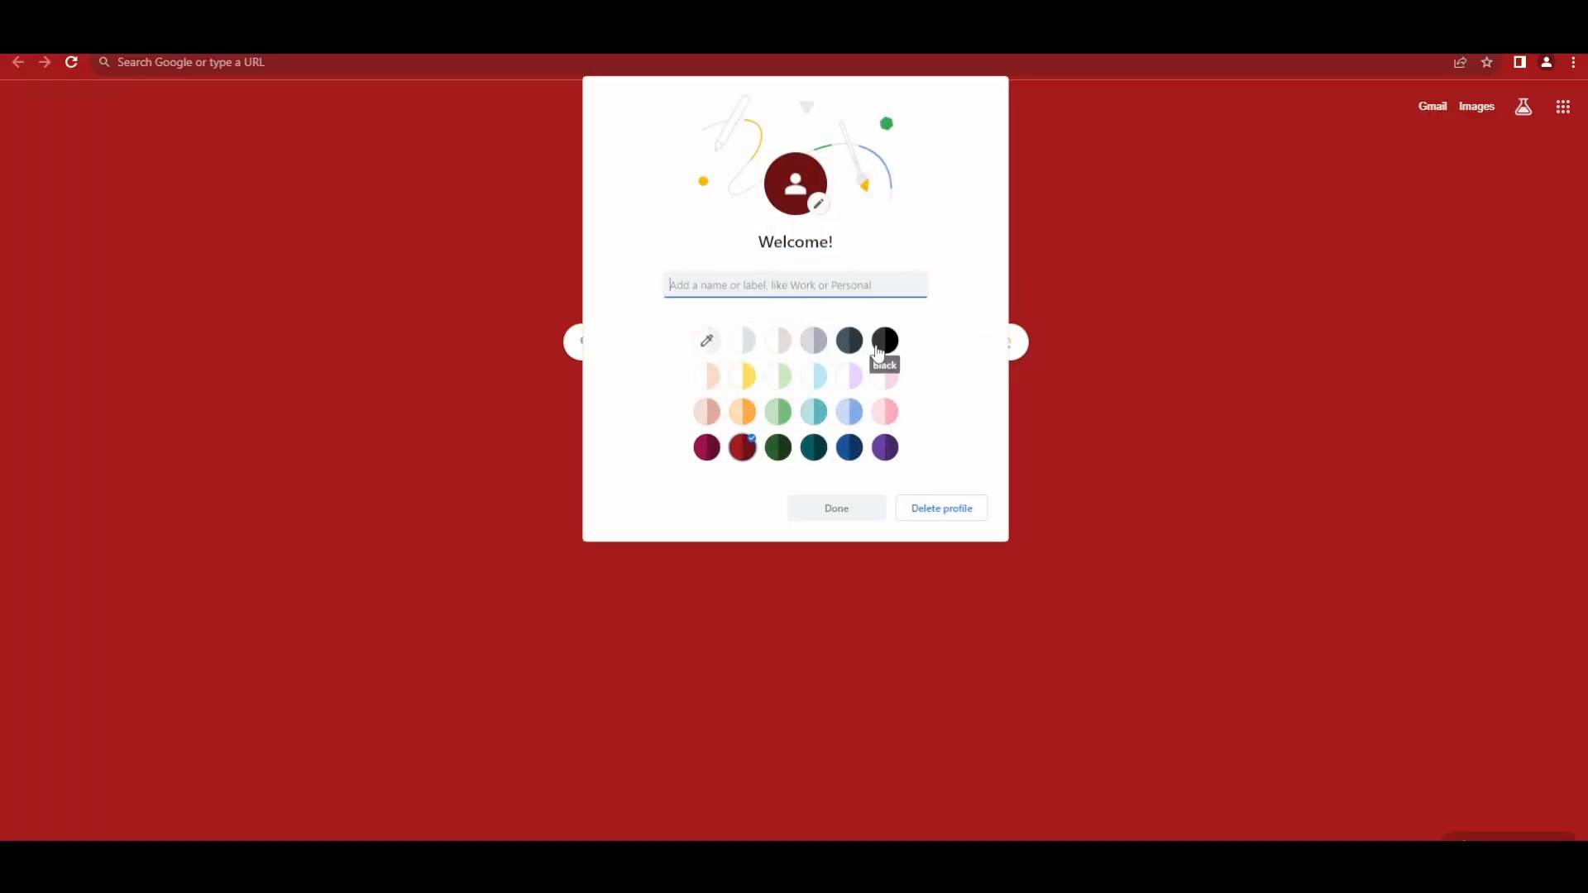
pyautogui.write('cheatlayer')
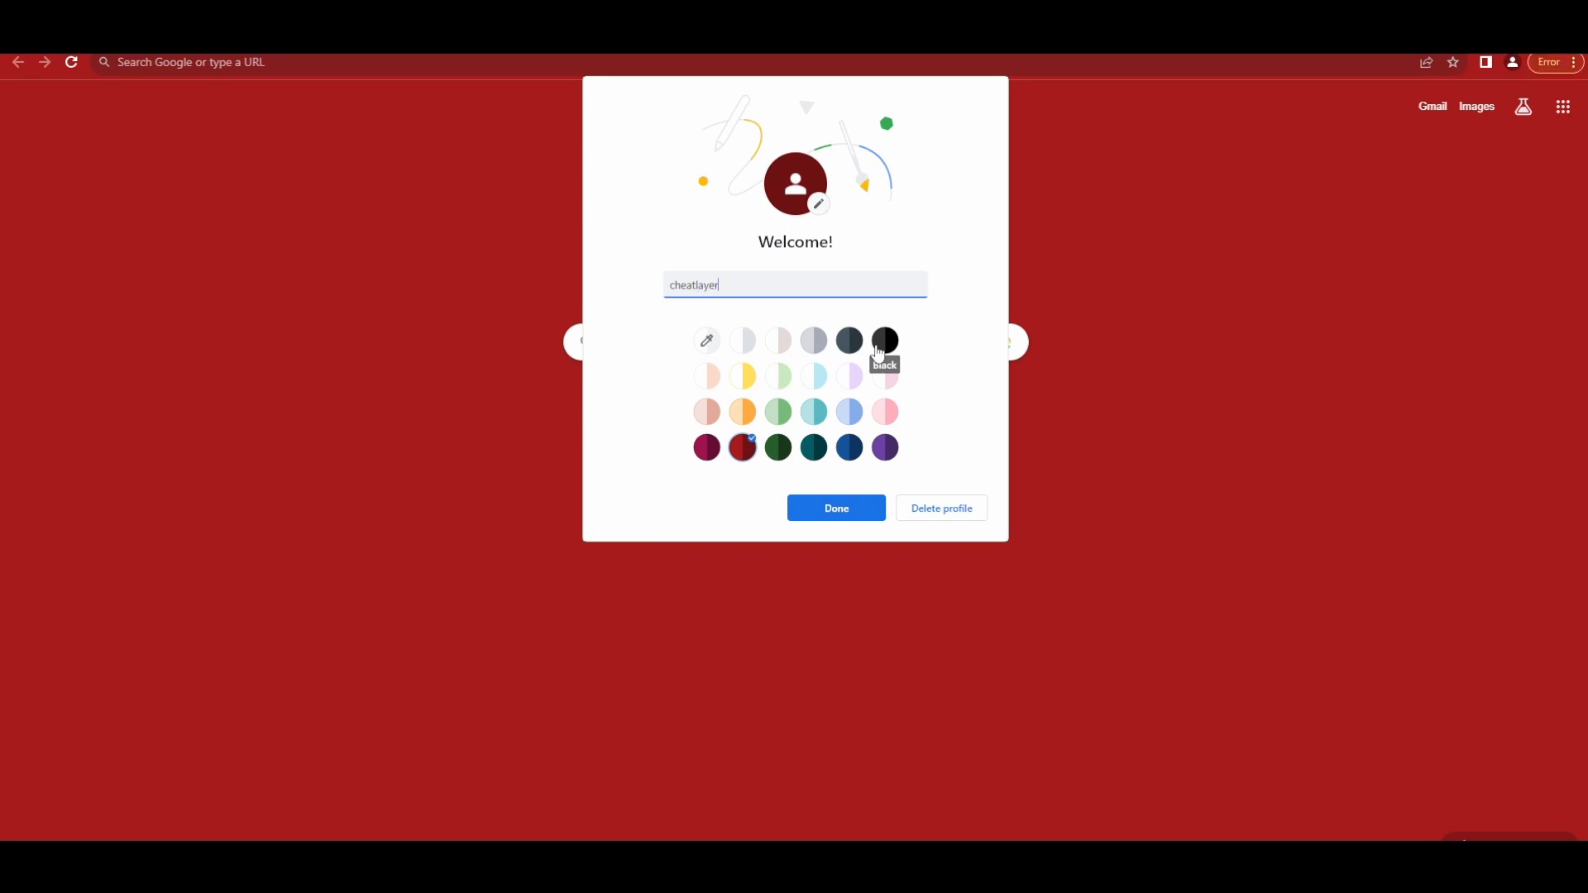
pyautogui.click(835, 510)
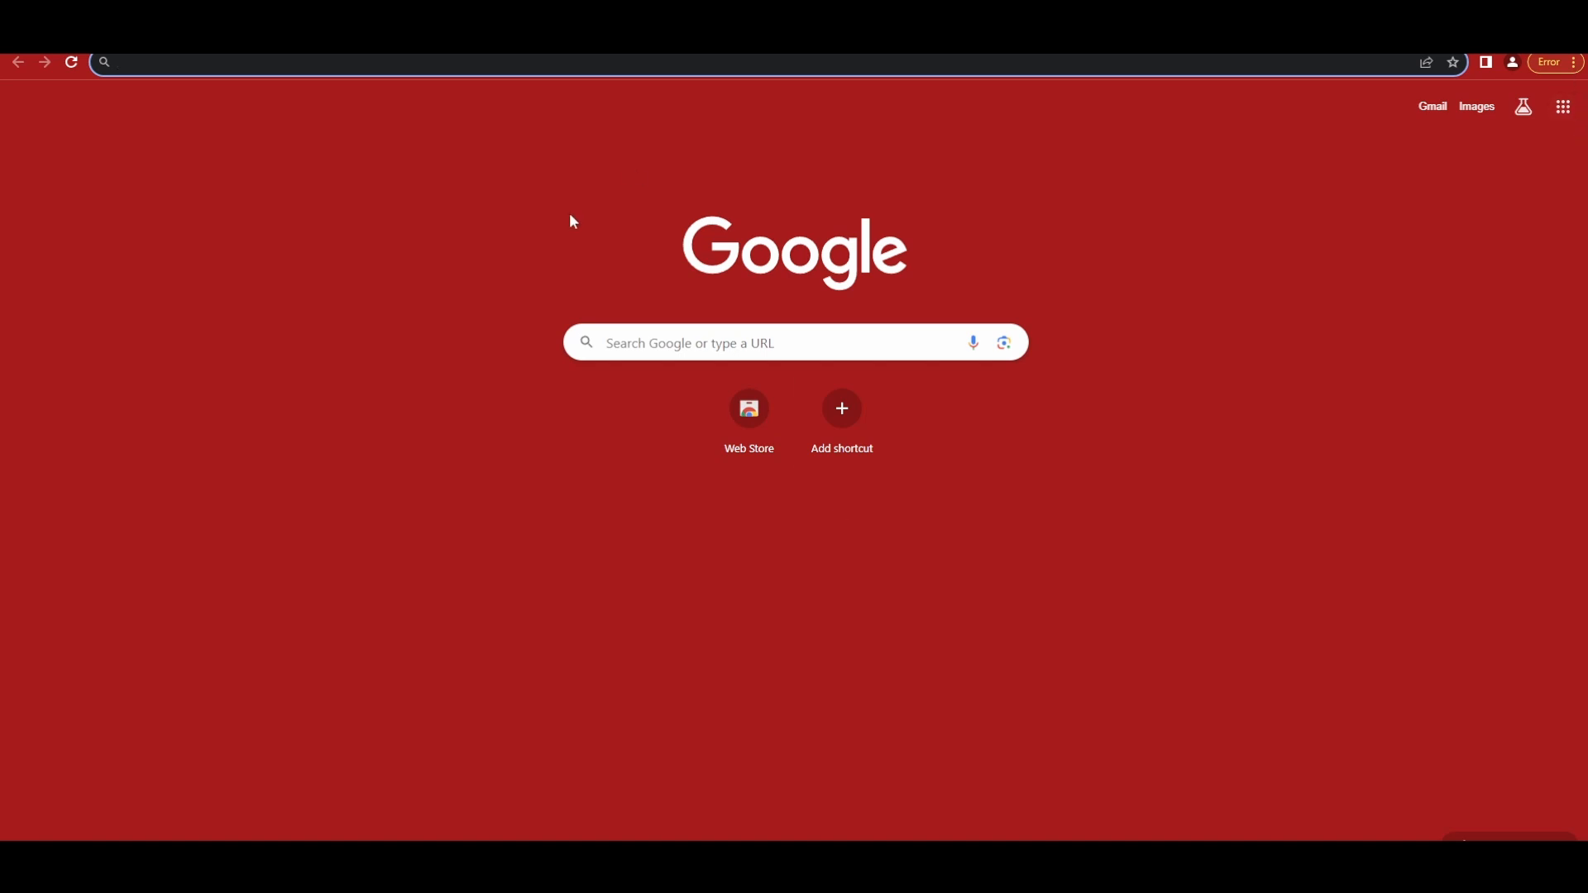
# Go to cheatlayer.com in the new Chrome profile and open the site's login page.
pyautogui.write('c')
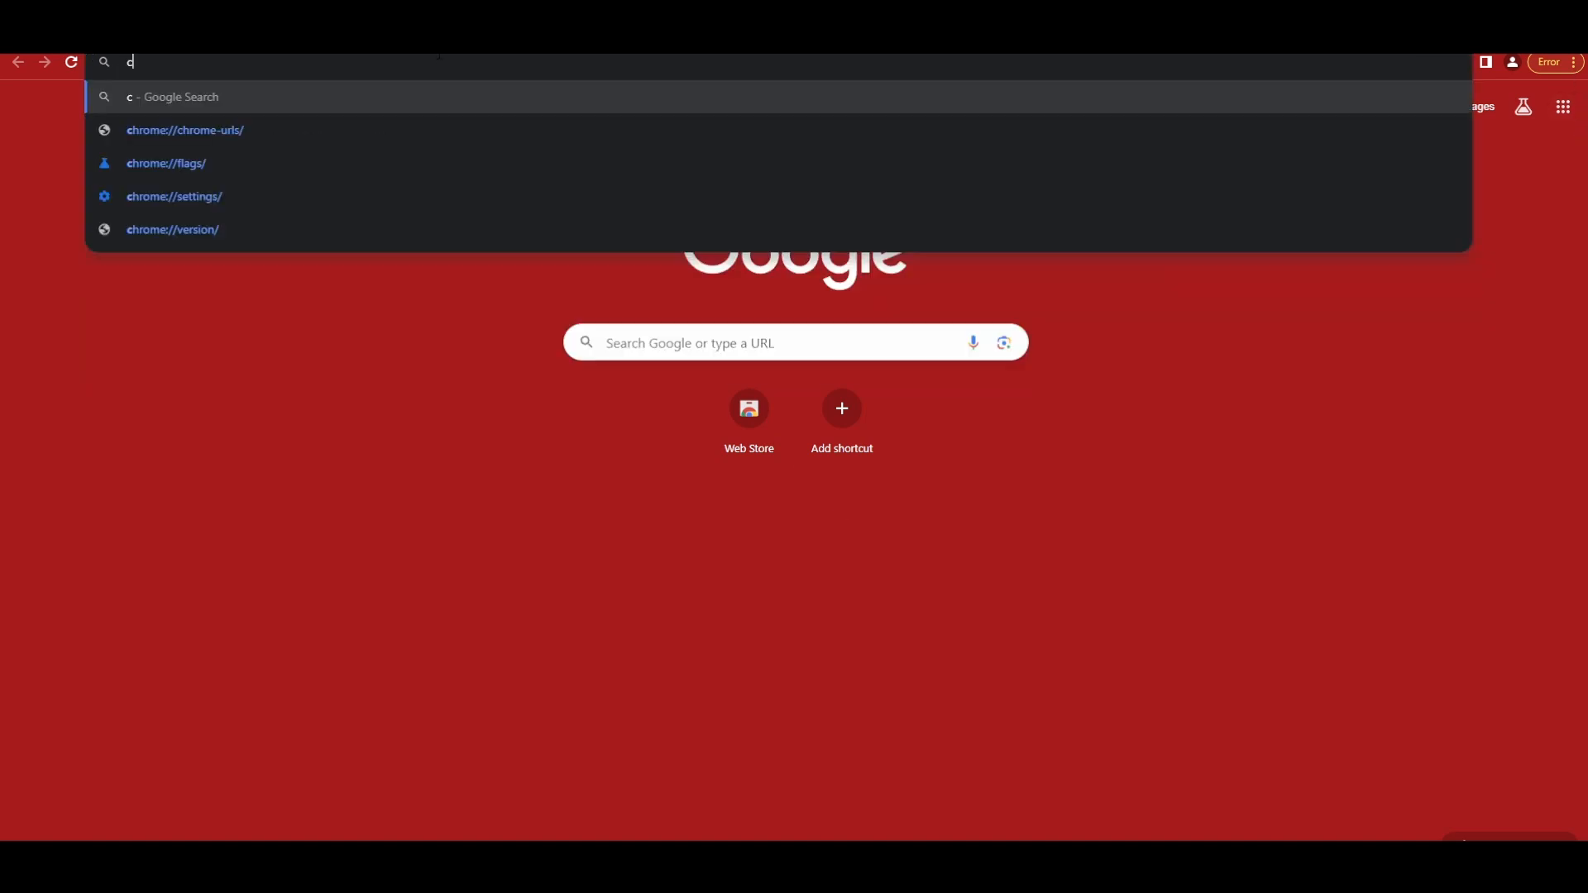
pyautogui.write('heatlayer.com')
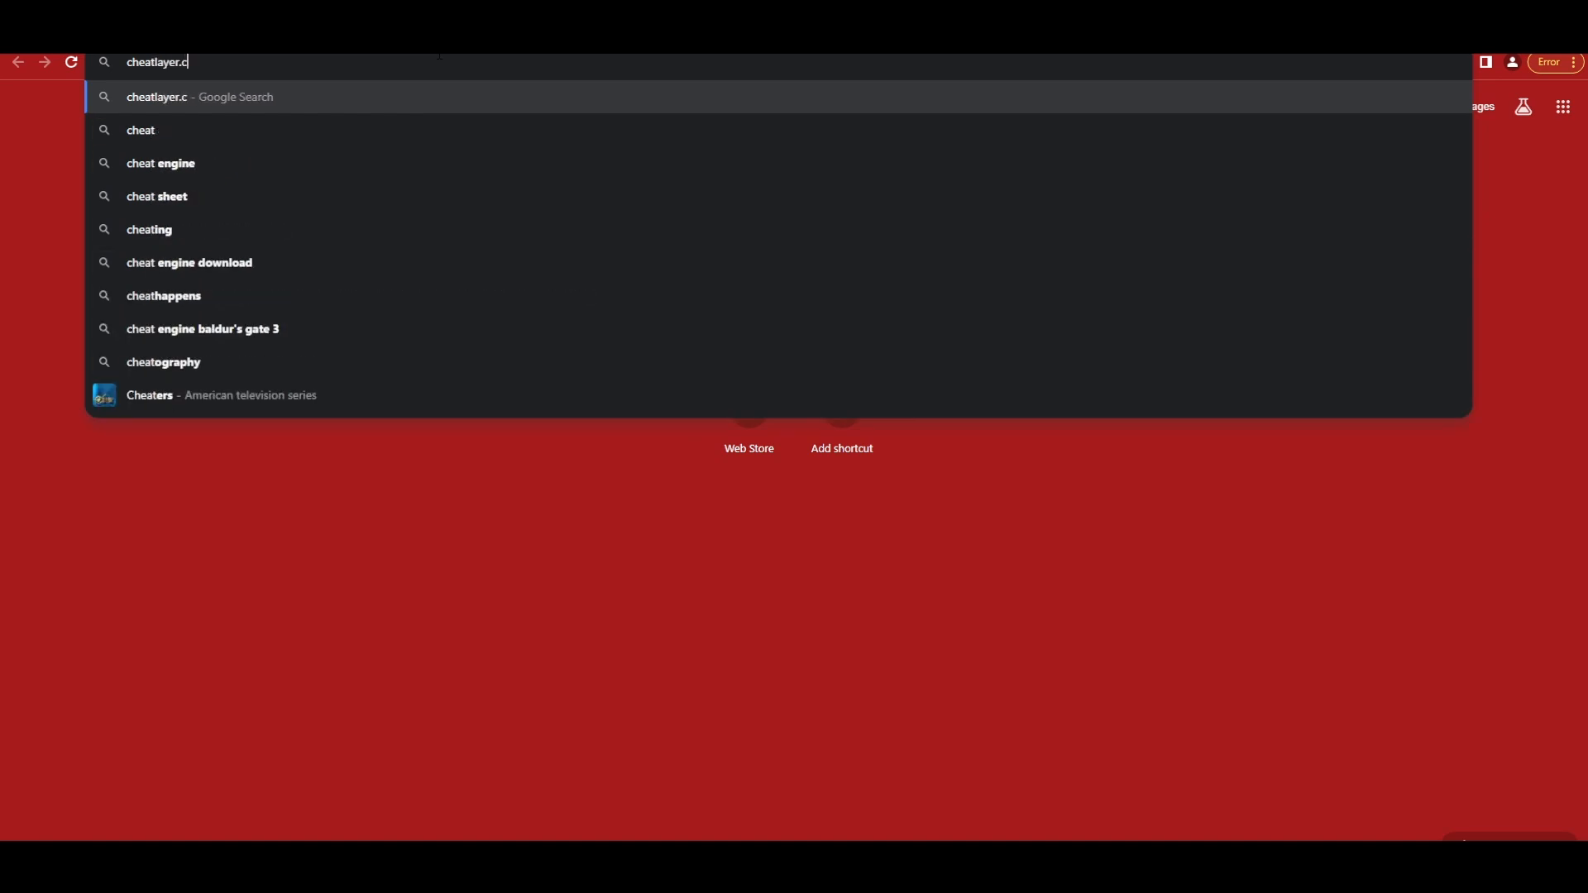
pyautogui.press('Return')
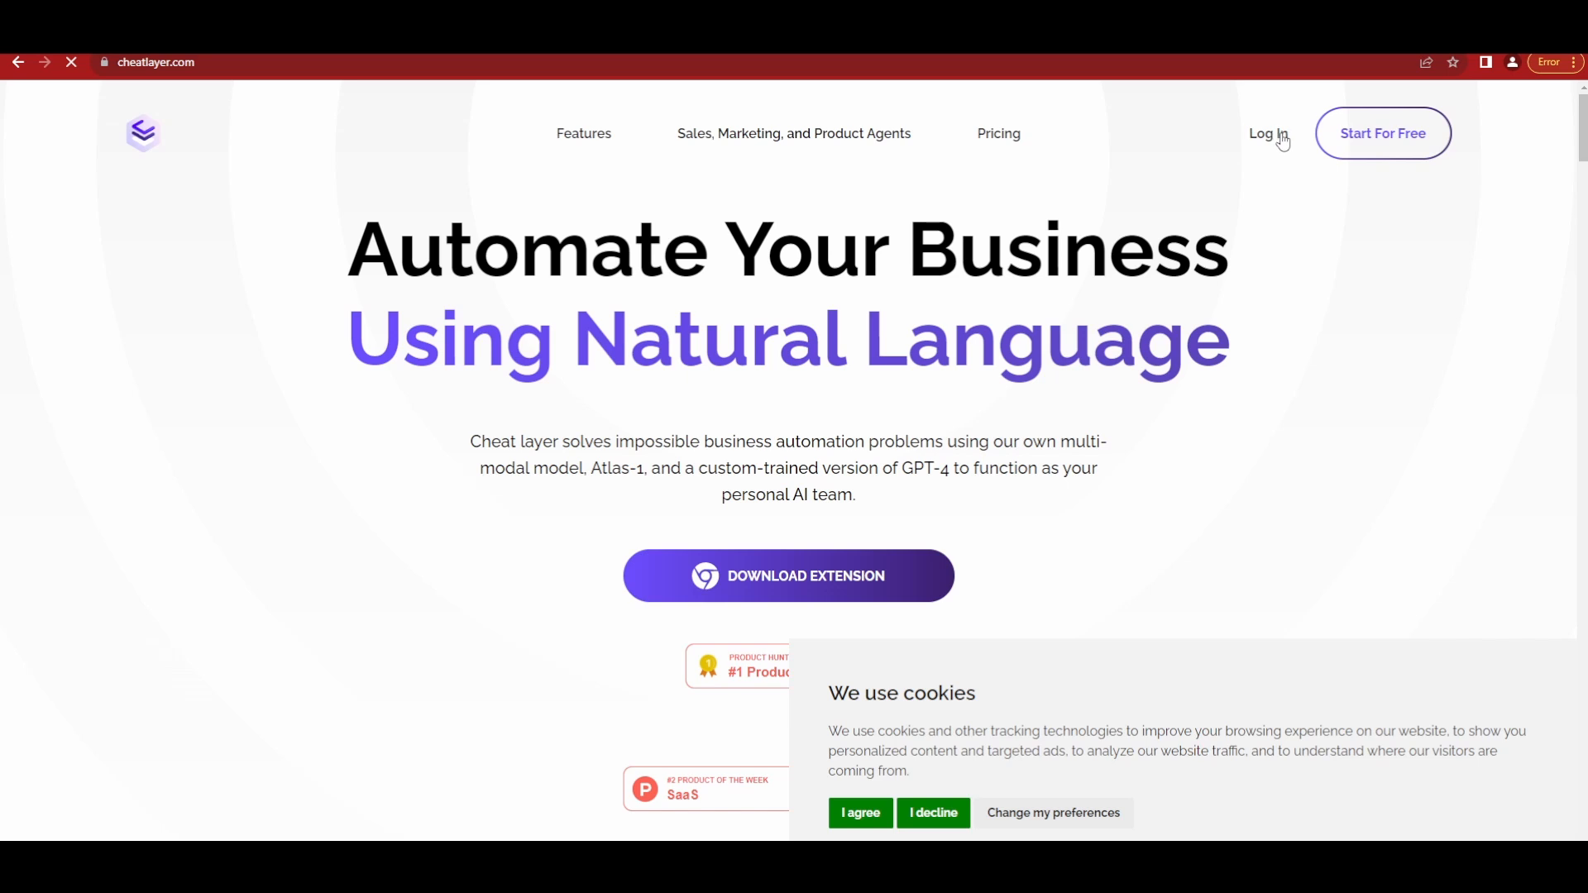
pyautogui.click(1283, 143)
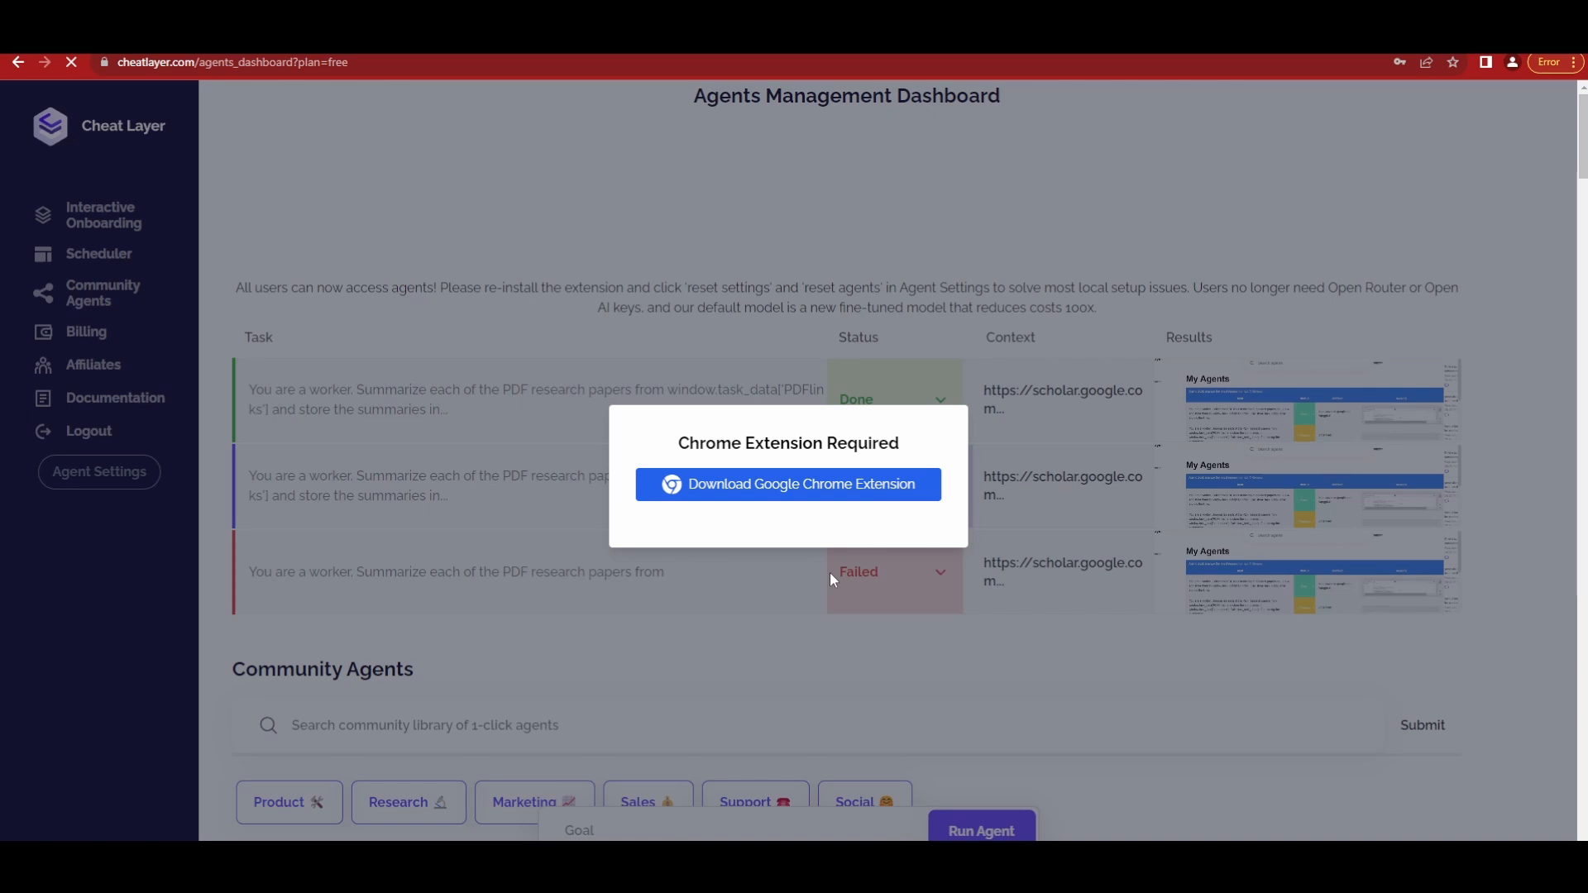
# Follow the dashboard's extension download link and install the Cheat Layer extension from the Chrome Web Store.
pyautogui.click(788, 486)
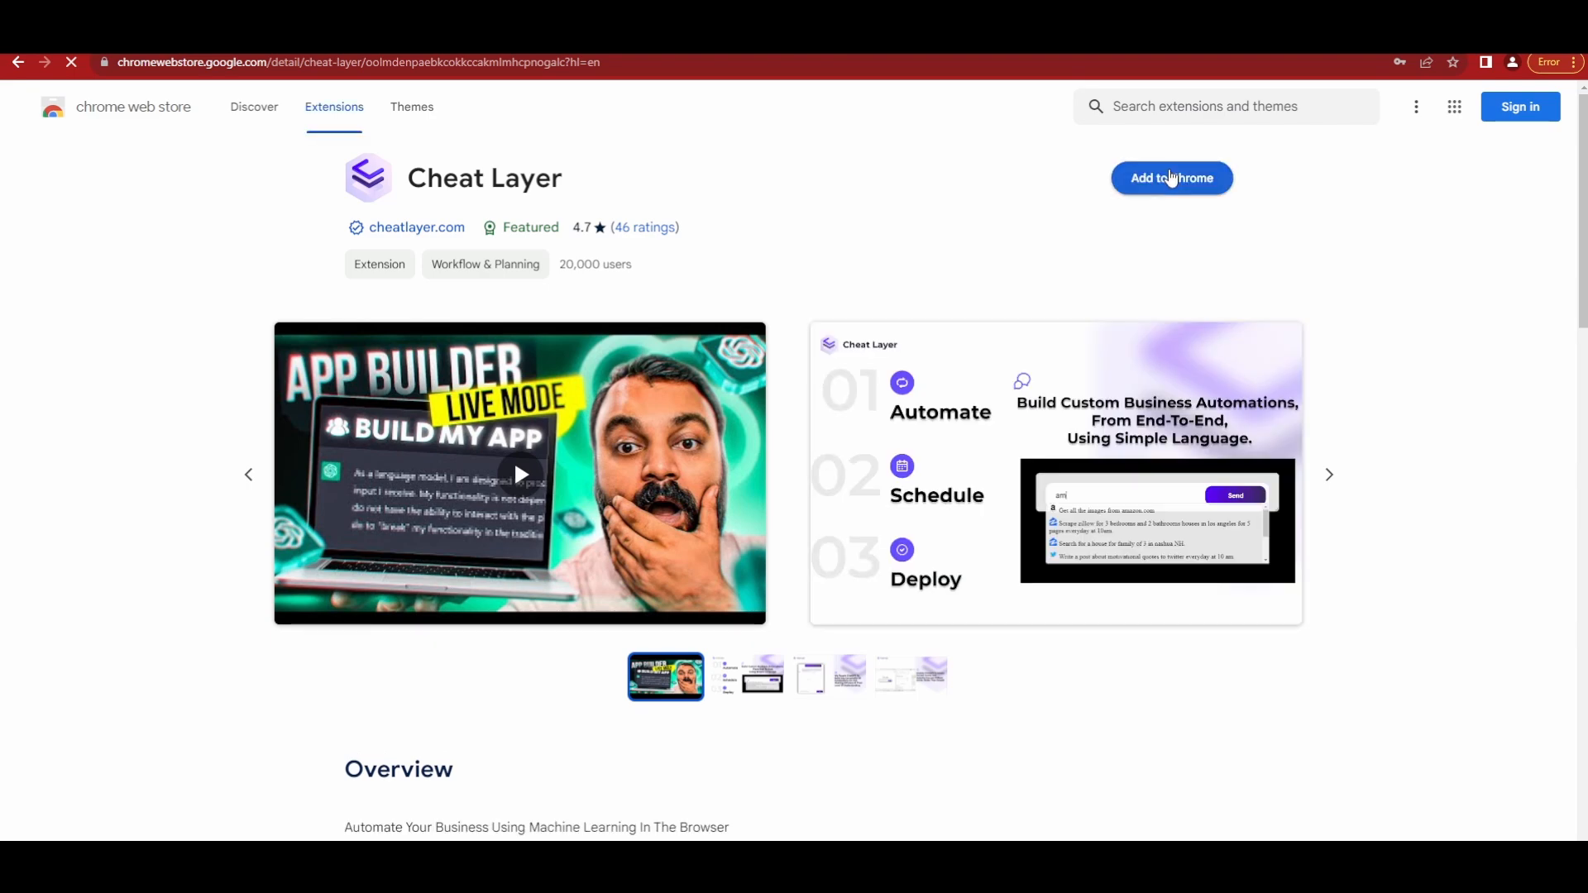
pyautogui.click(1171, 179)
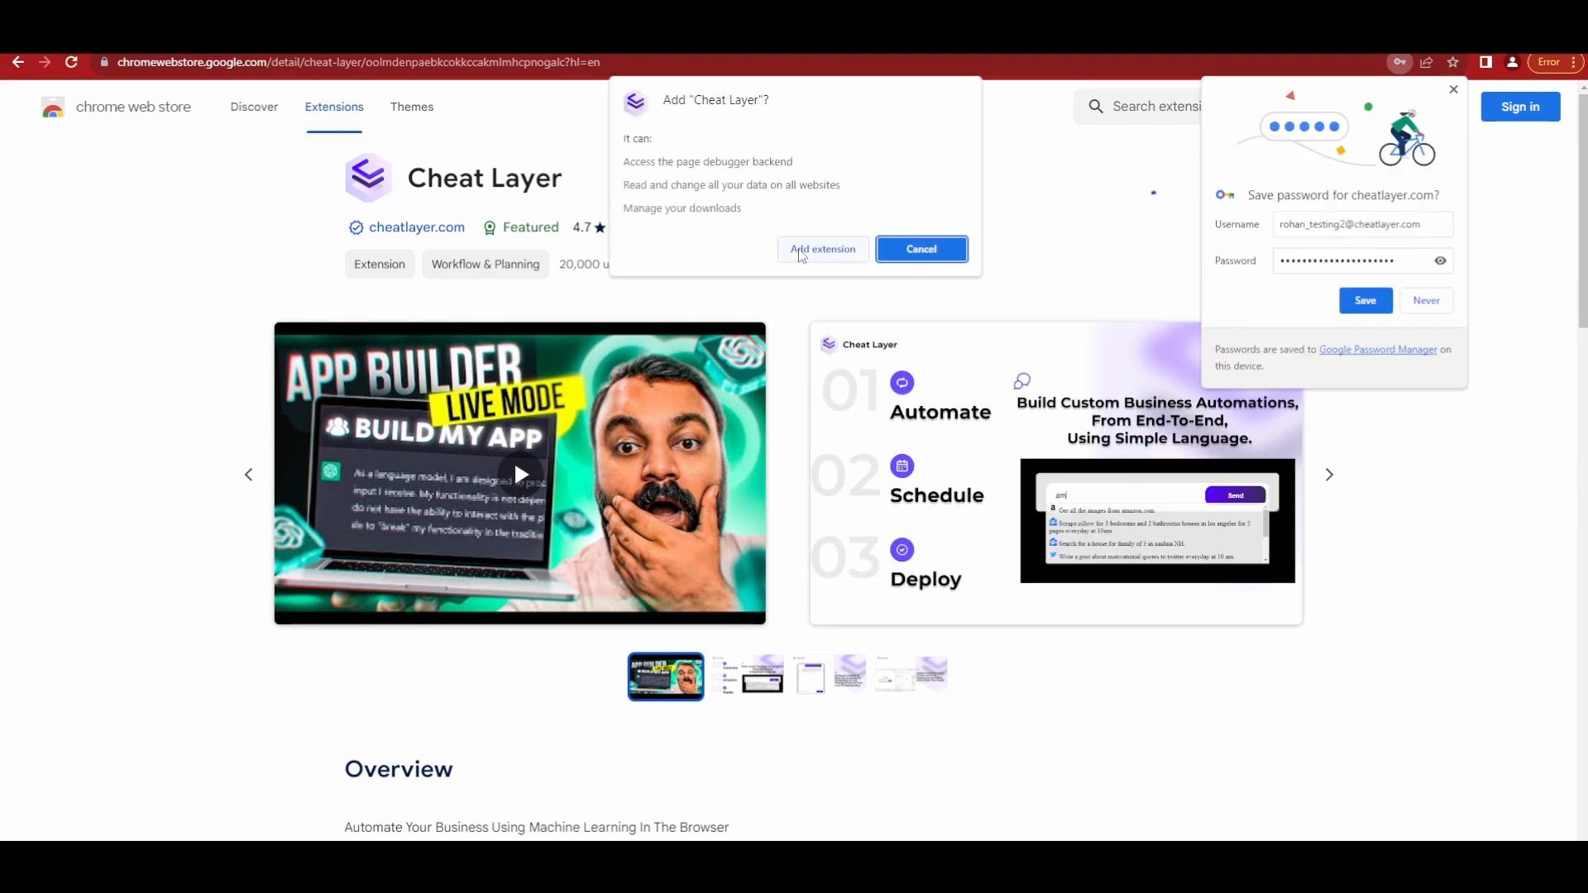
pyautogui.click(801, 255)
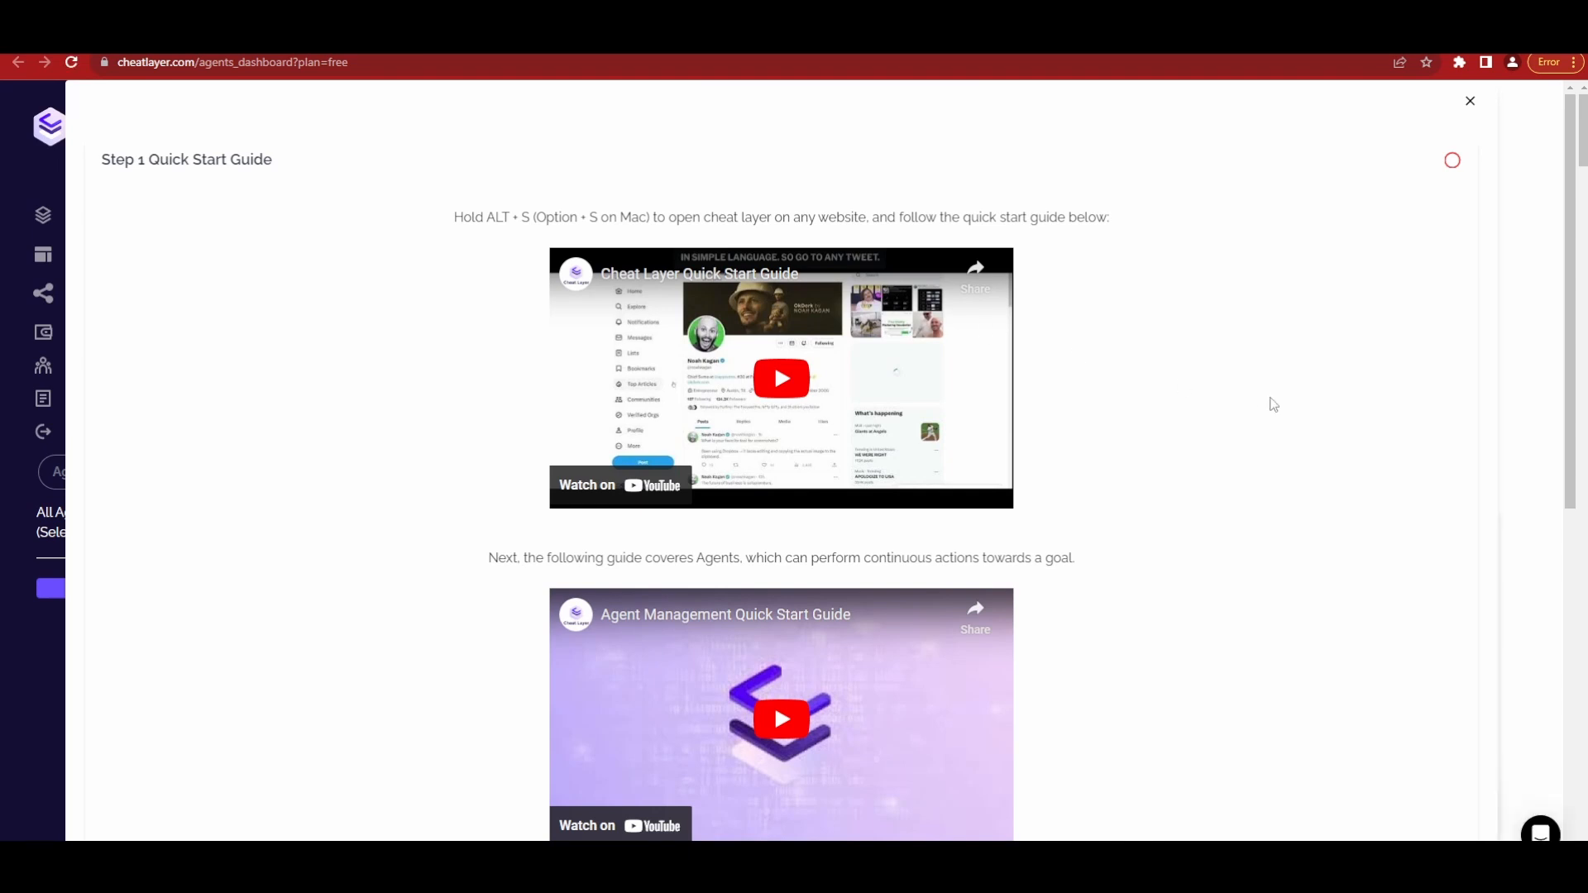
# Close and reopen the onboarding checklist in the new profile, expand Step 9 and request the Windows 11 download.
pyautogui.click(1470, 101)
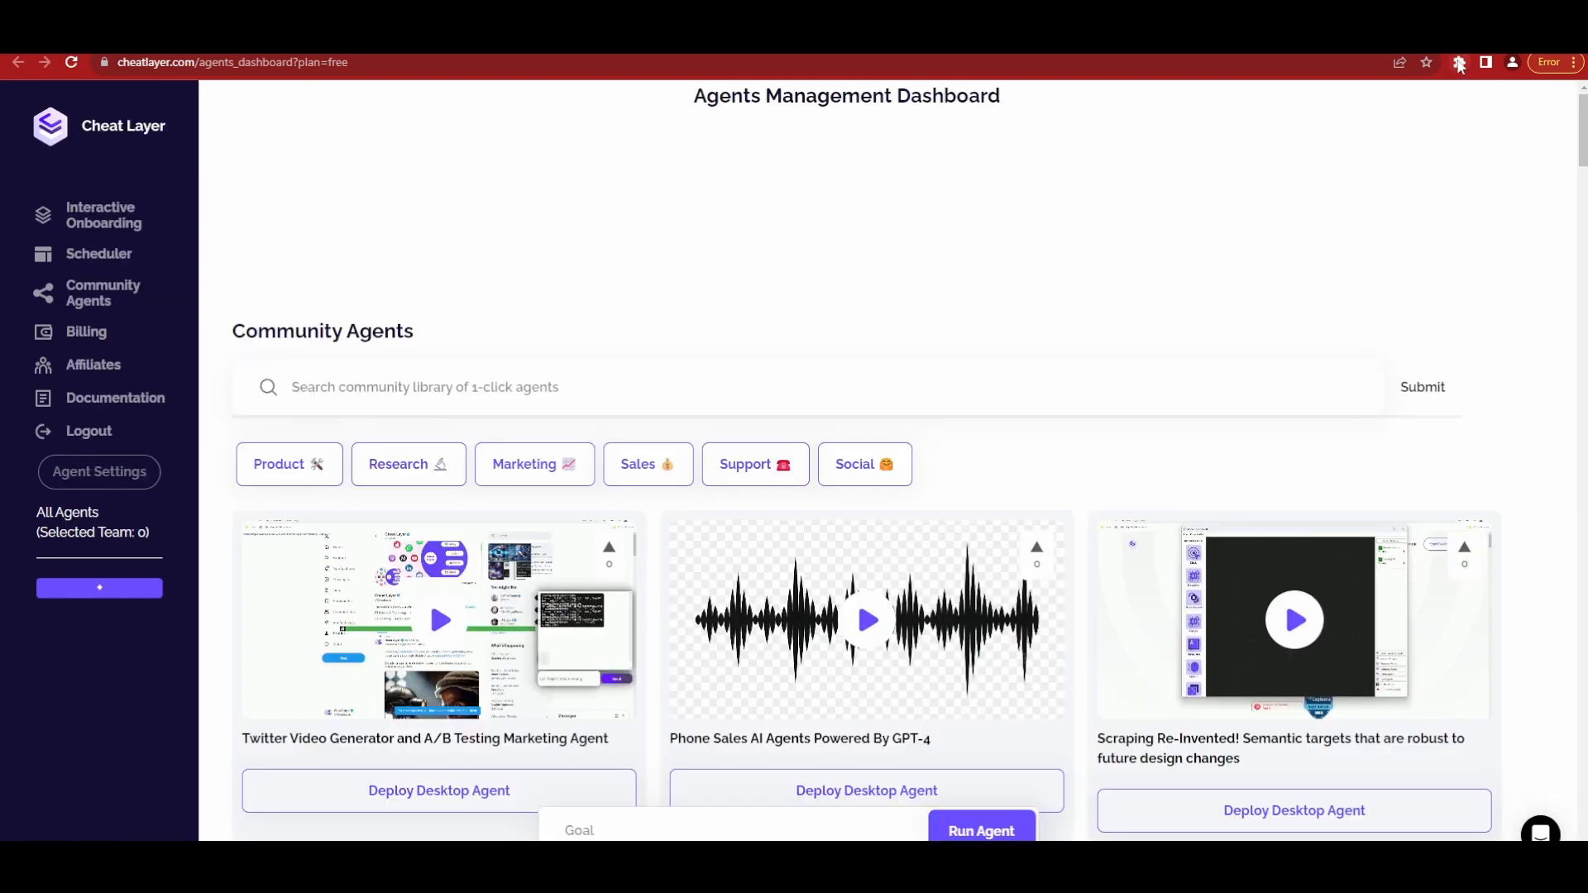
pyautogui.click(60, 211)
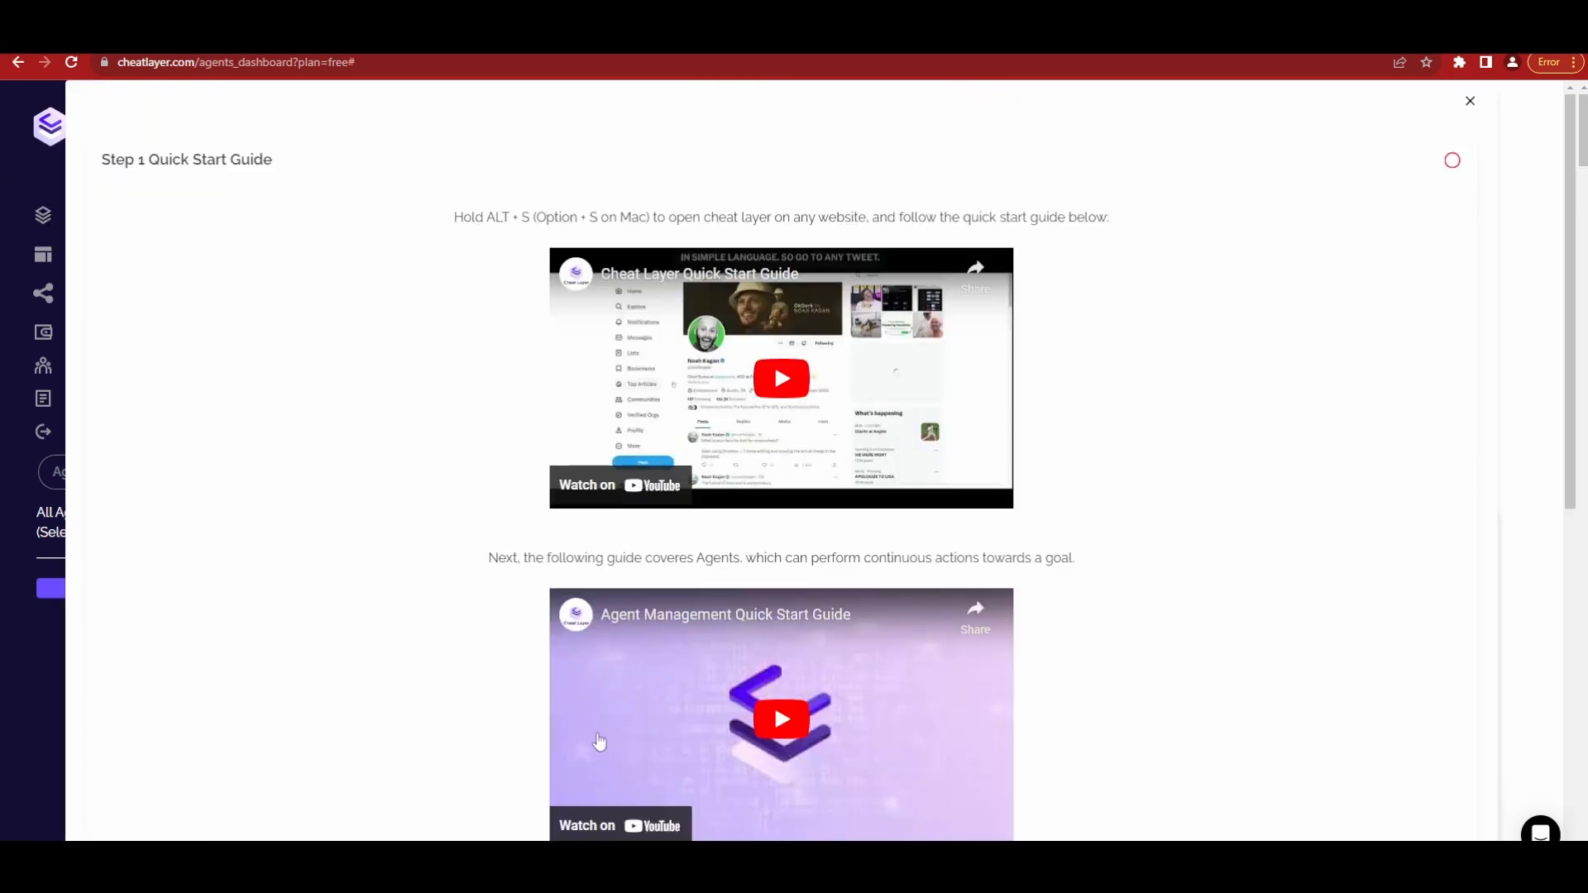
pyautogui.scroll(-5, 642, 783)
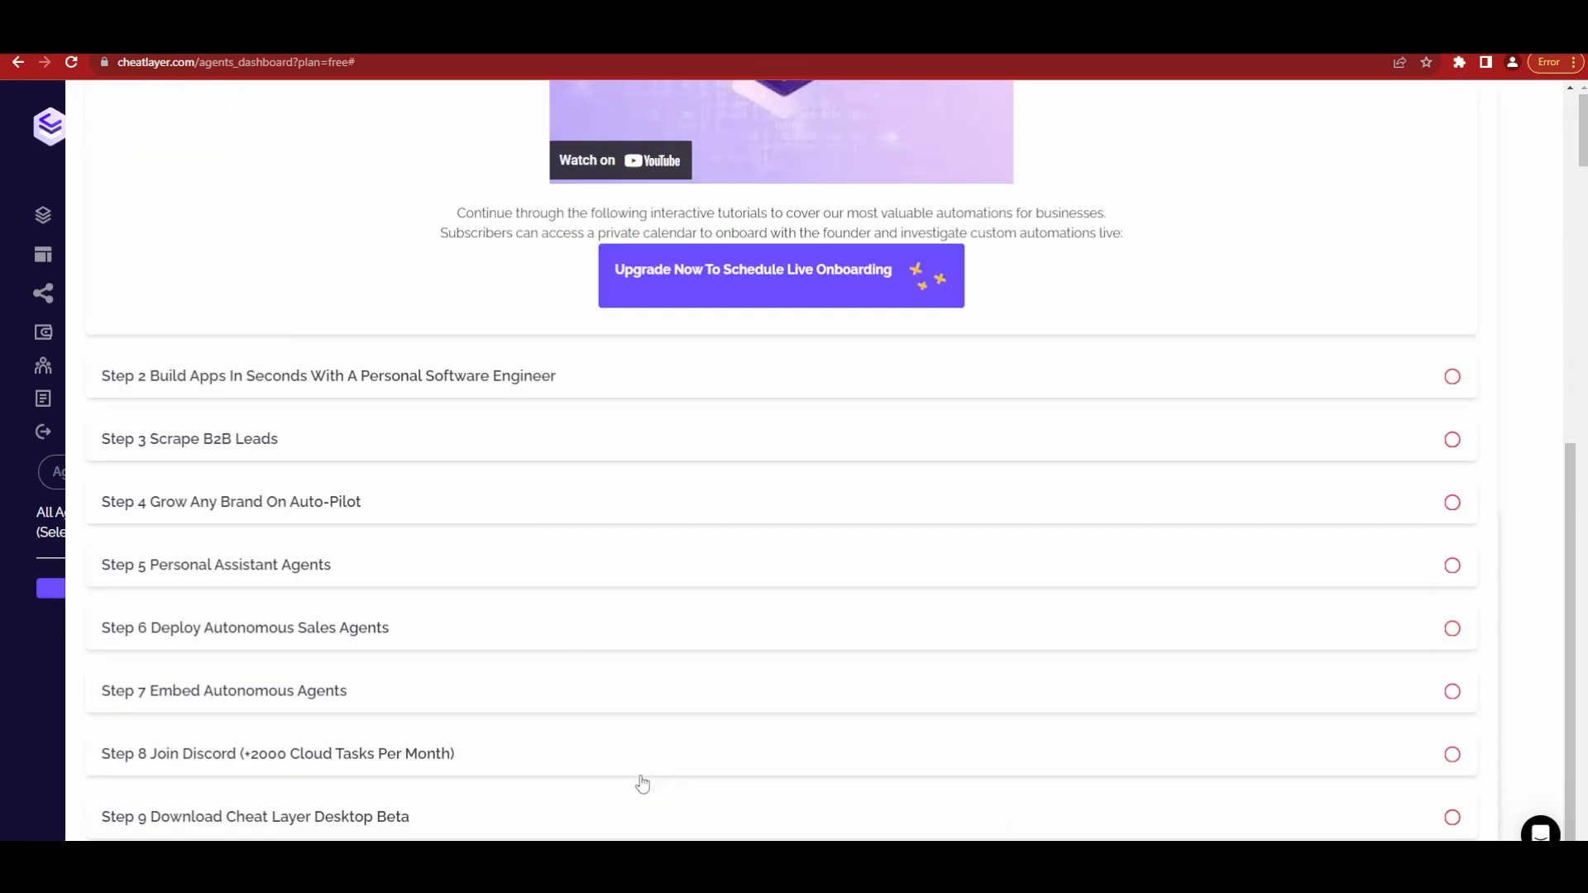
pyautogui.click(589, 816)
pyautogui.click(807, 761)
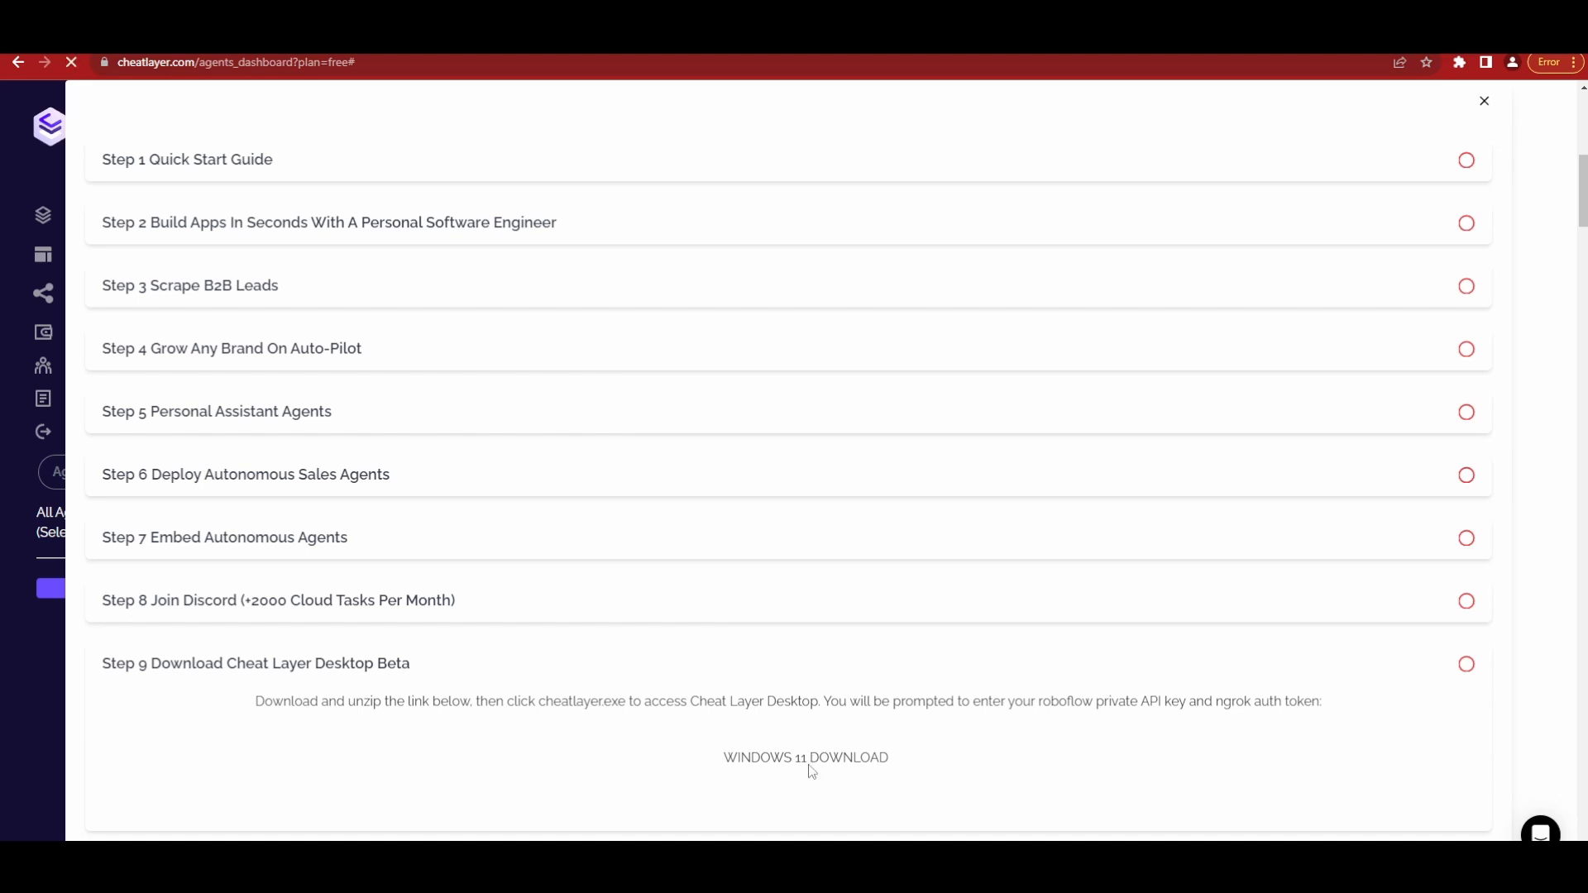
pyautogui.click(1461, 62)
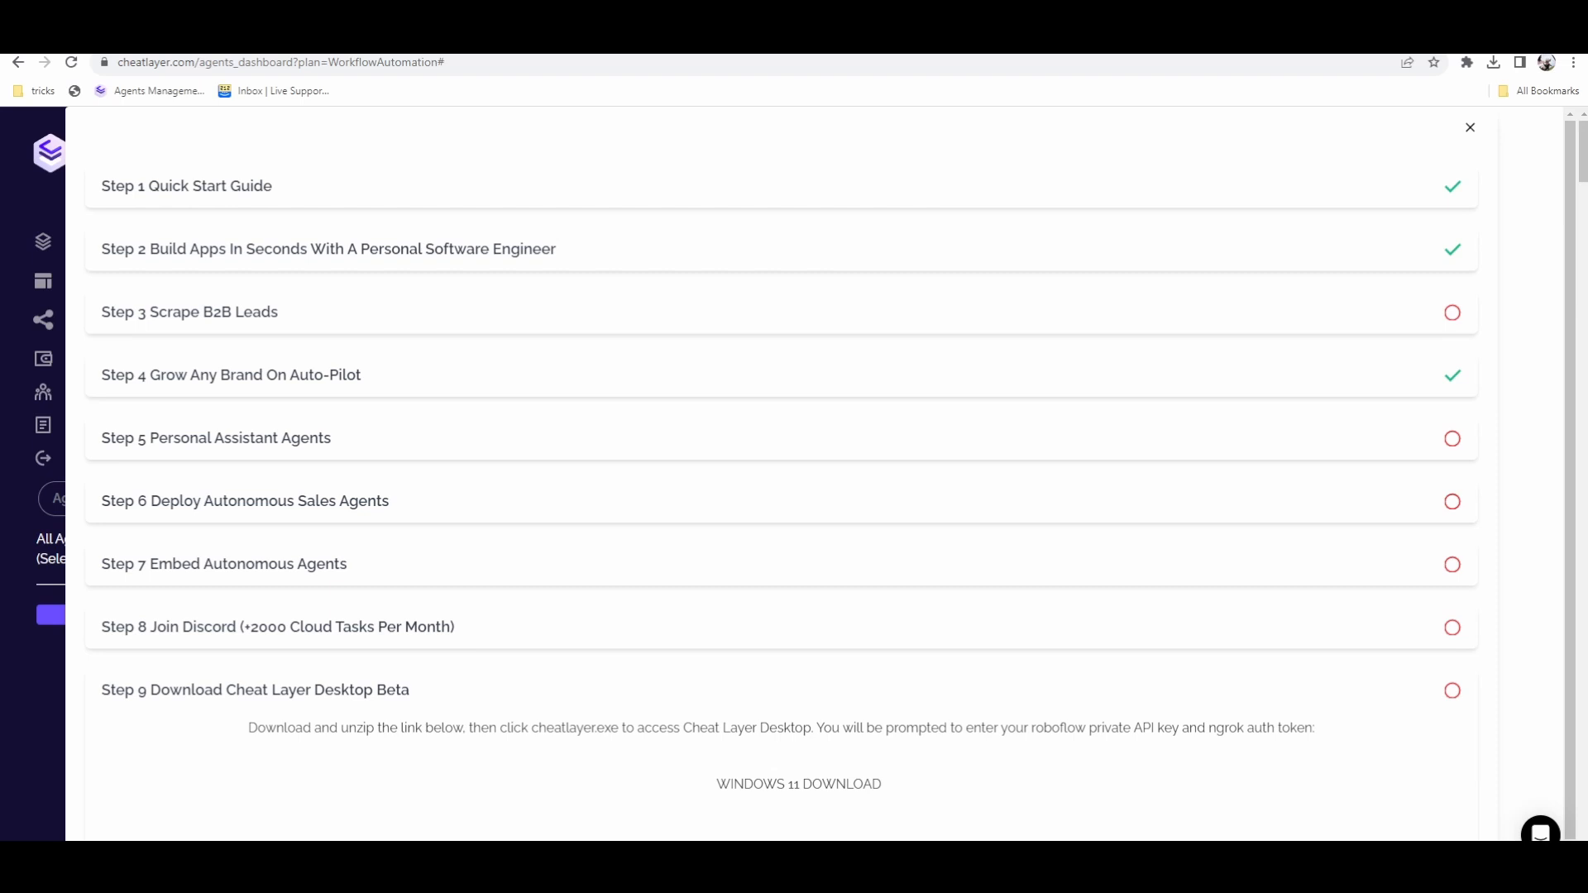
# Open the downloaded cheatlayer (1) archive and extract all its files into the suggested cheatlayer (1) folder.
pyautogui.click(1493, 64)
pyautogui.click(1383, 153)
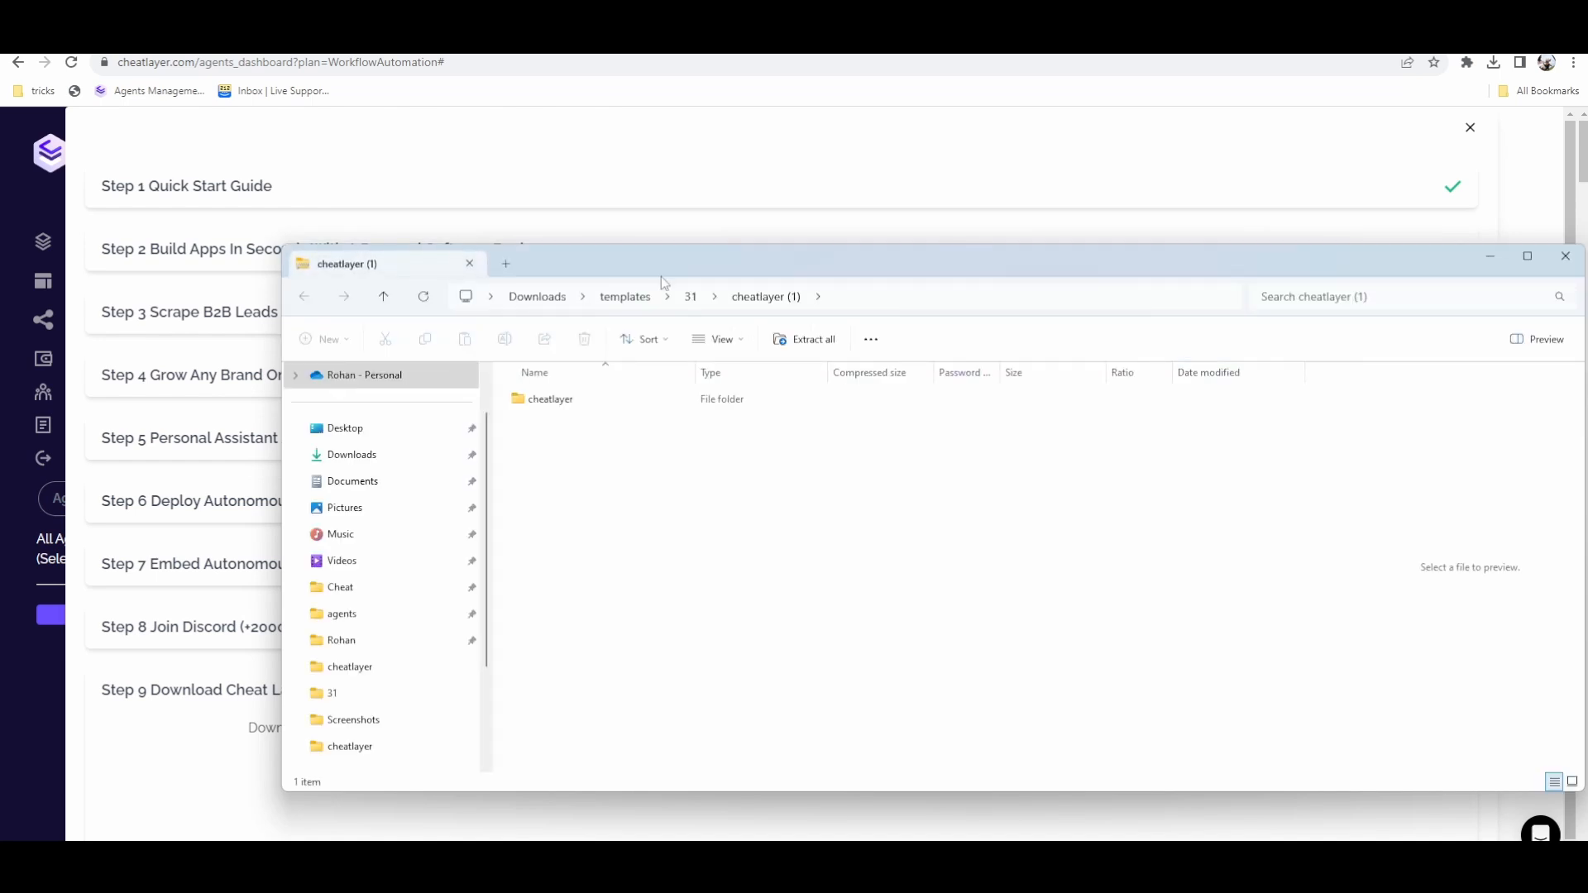
pyautogui.click(811, 341)
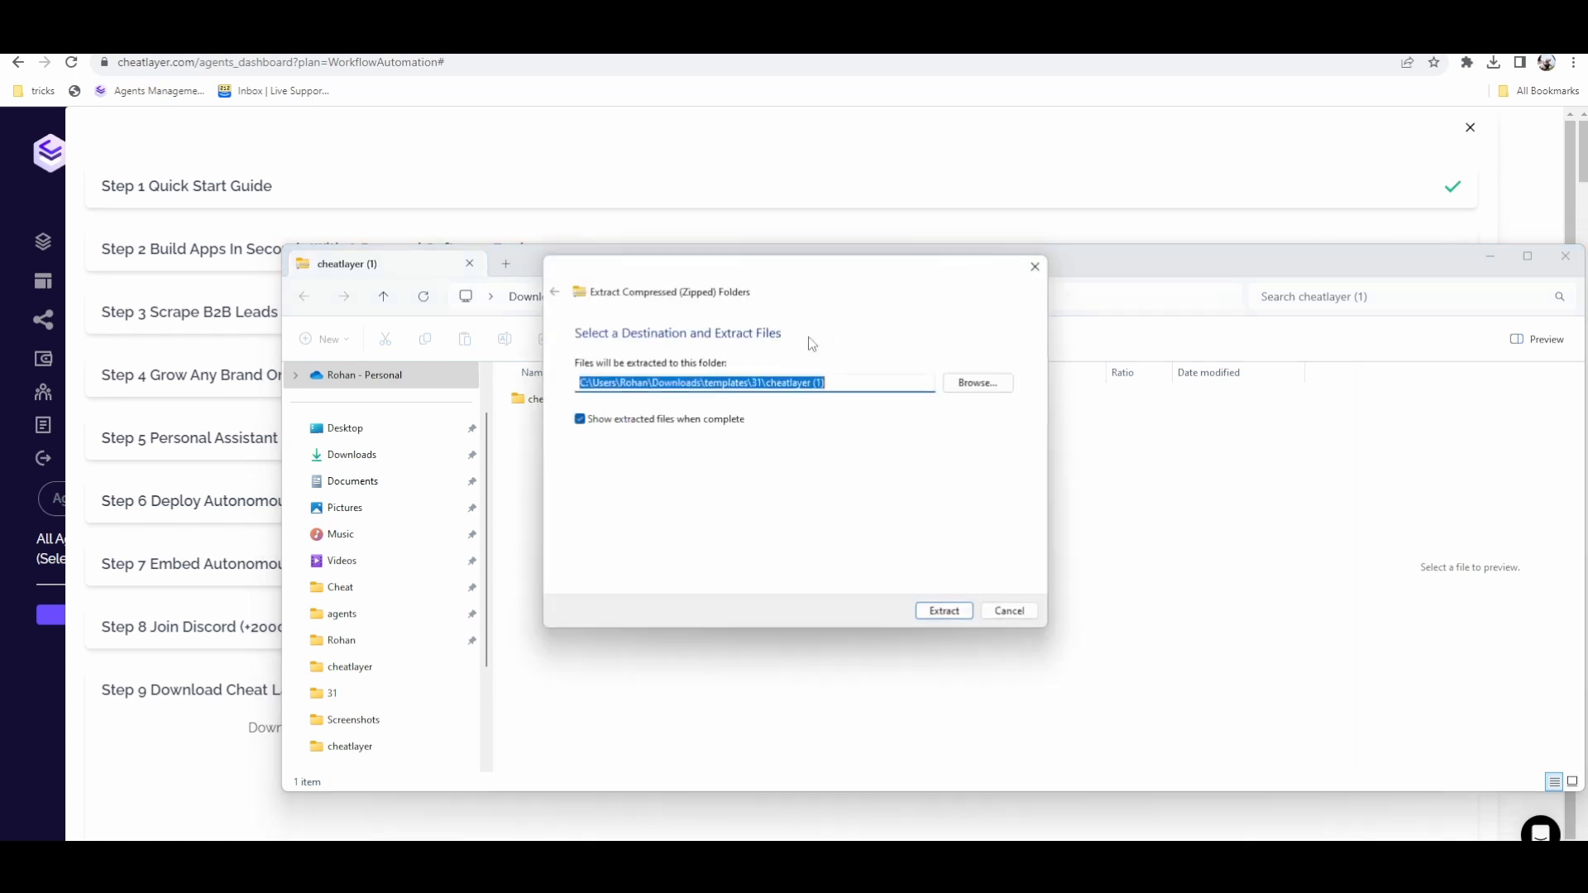
pyautogui.click(944, 611)
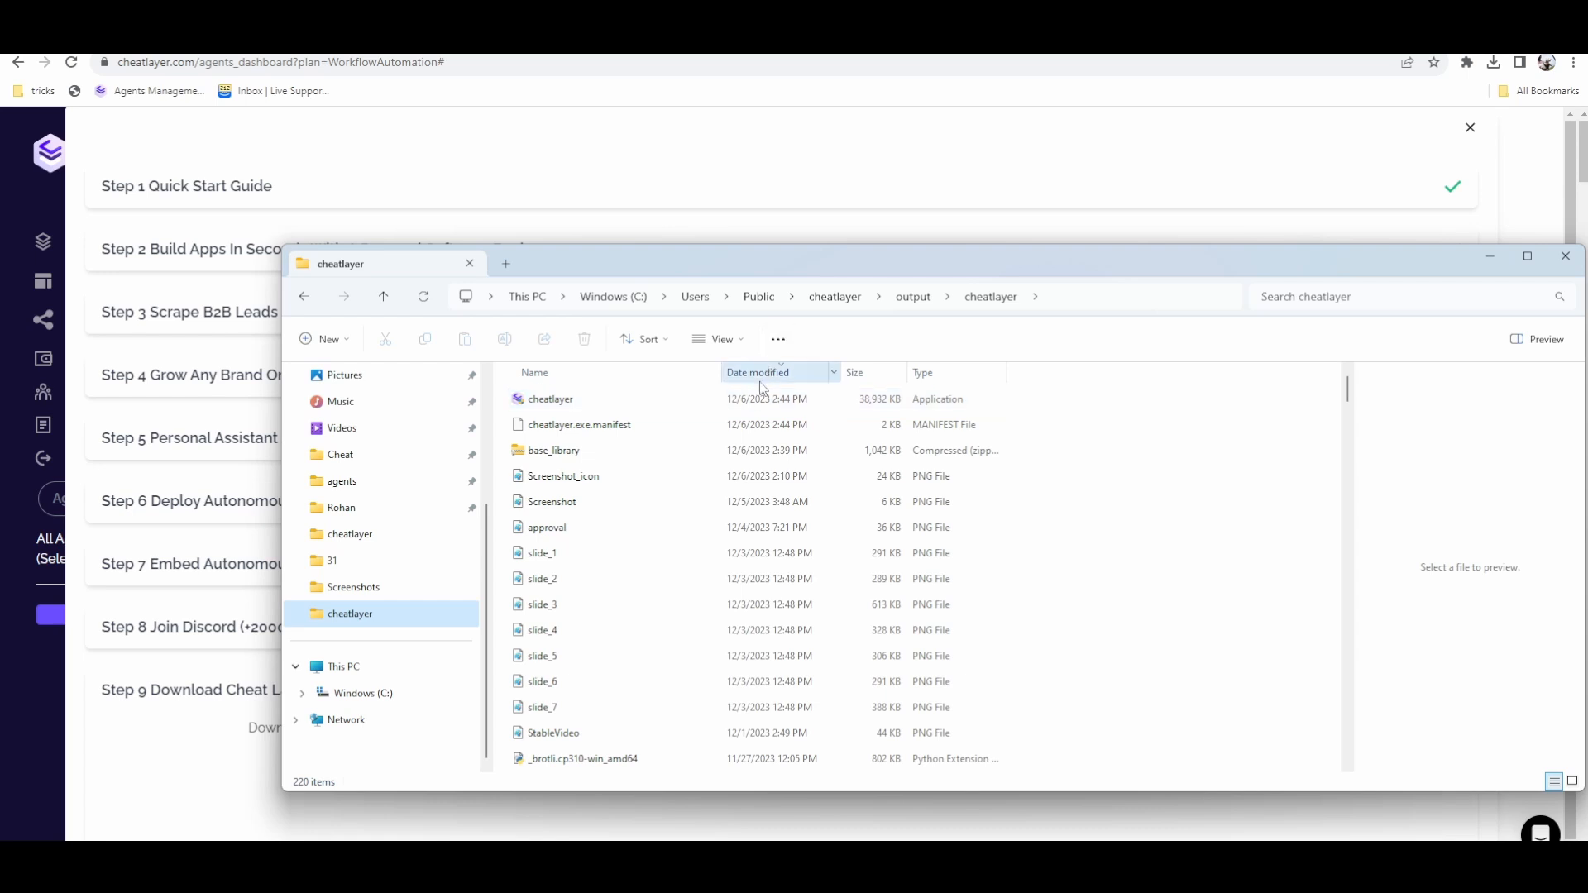
# Launch the cheatlayer application from the output\cheatlayer folder and skip the optional ngrok auth token prompt.
pyautogui.click(569, 403)
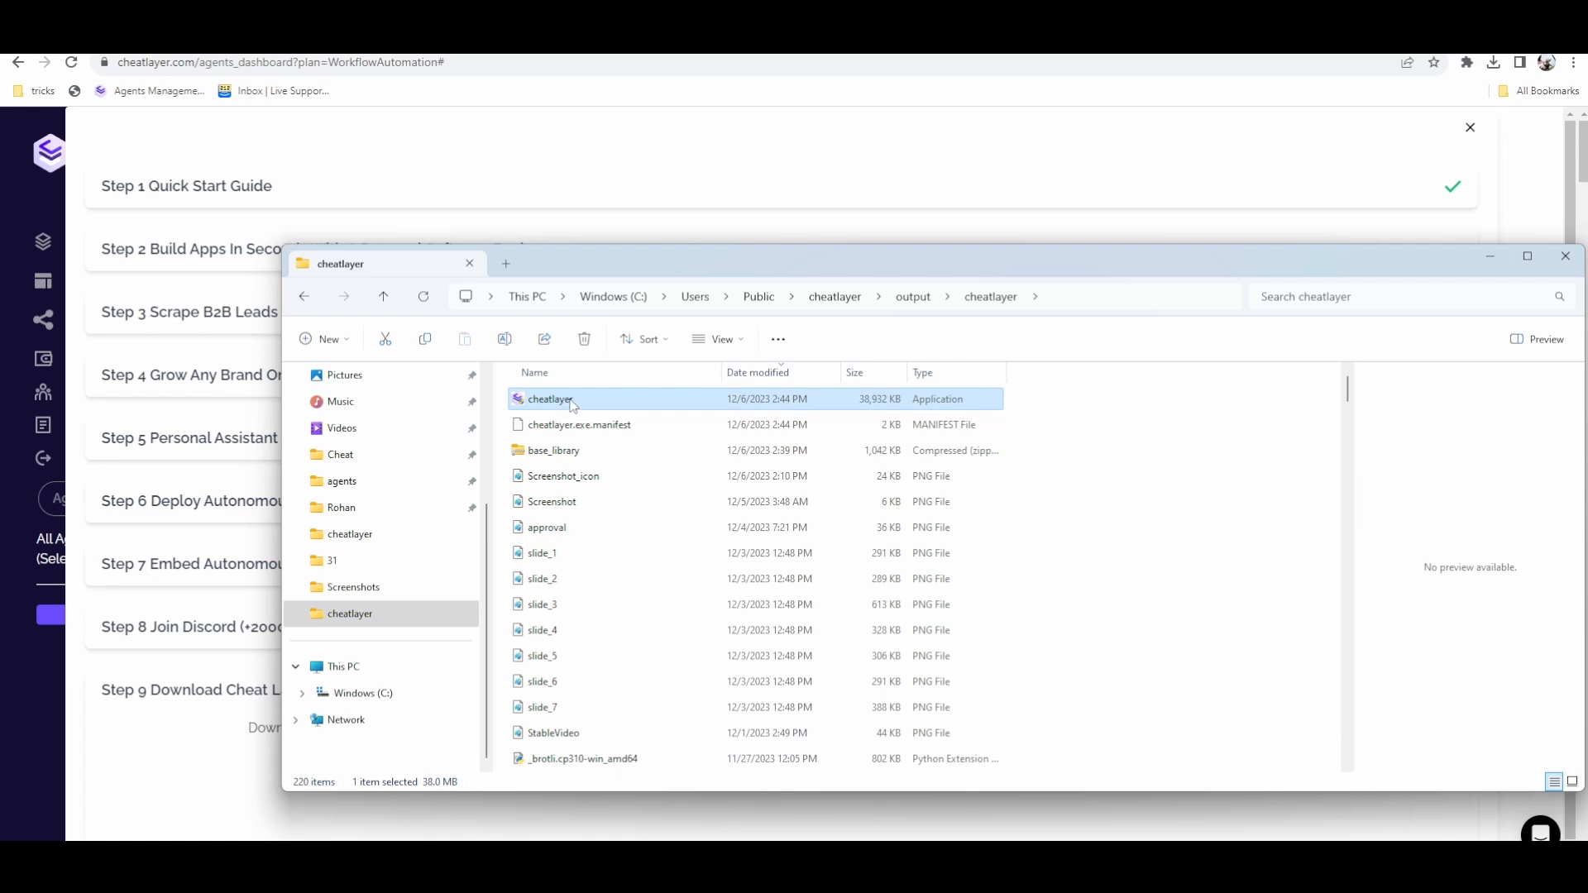
pyautogui.doubleClick(571, 404)
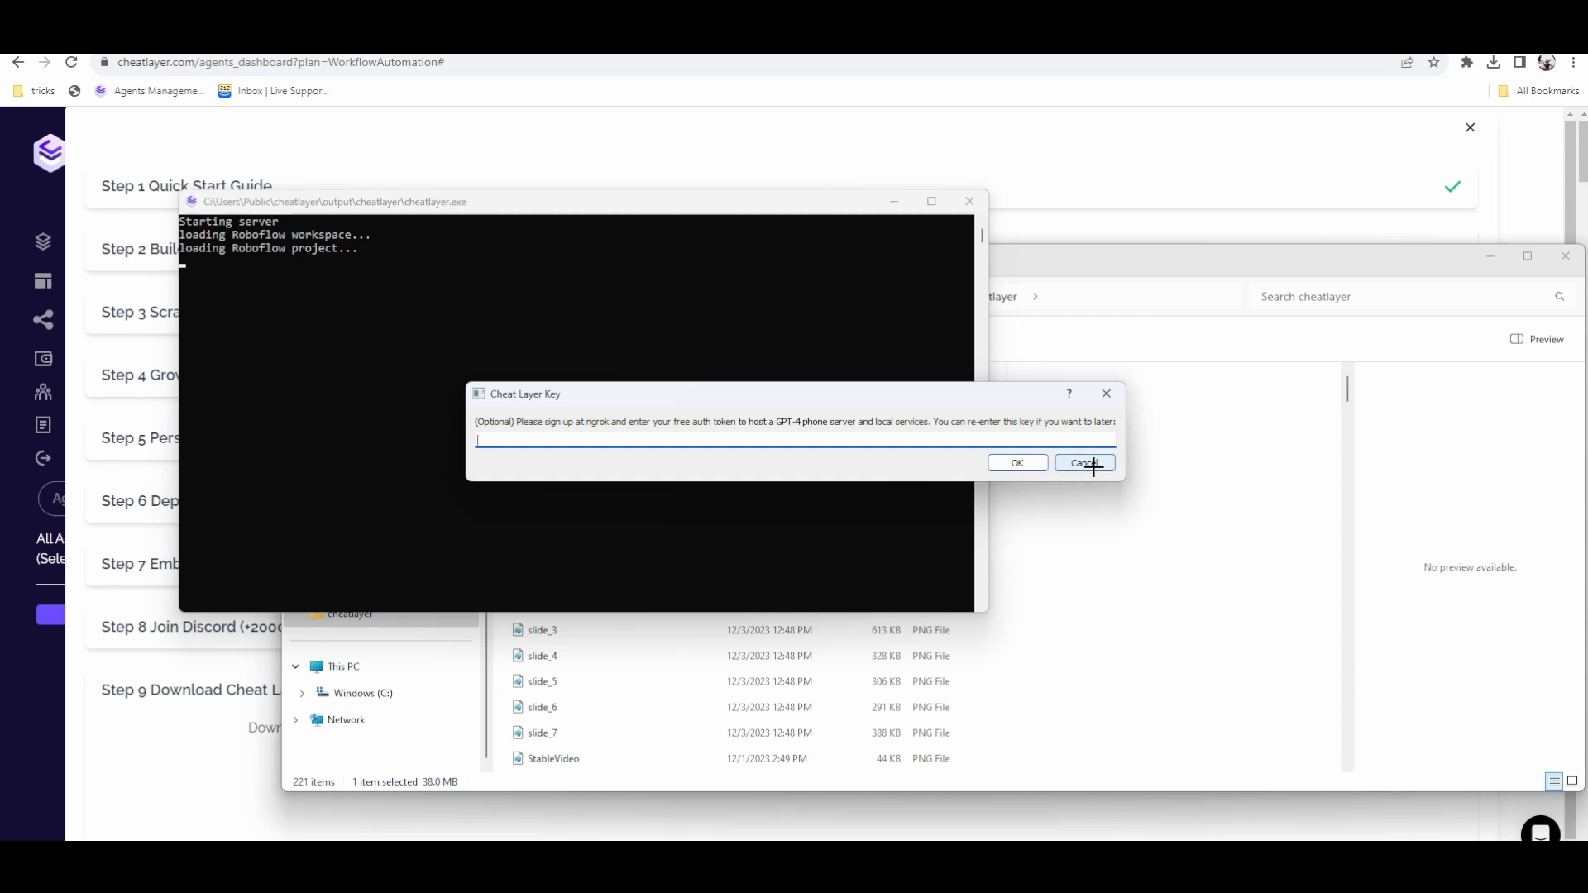
pyautogui.click(1085, 463)
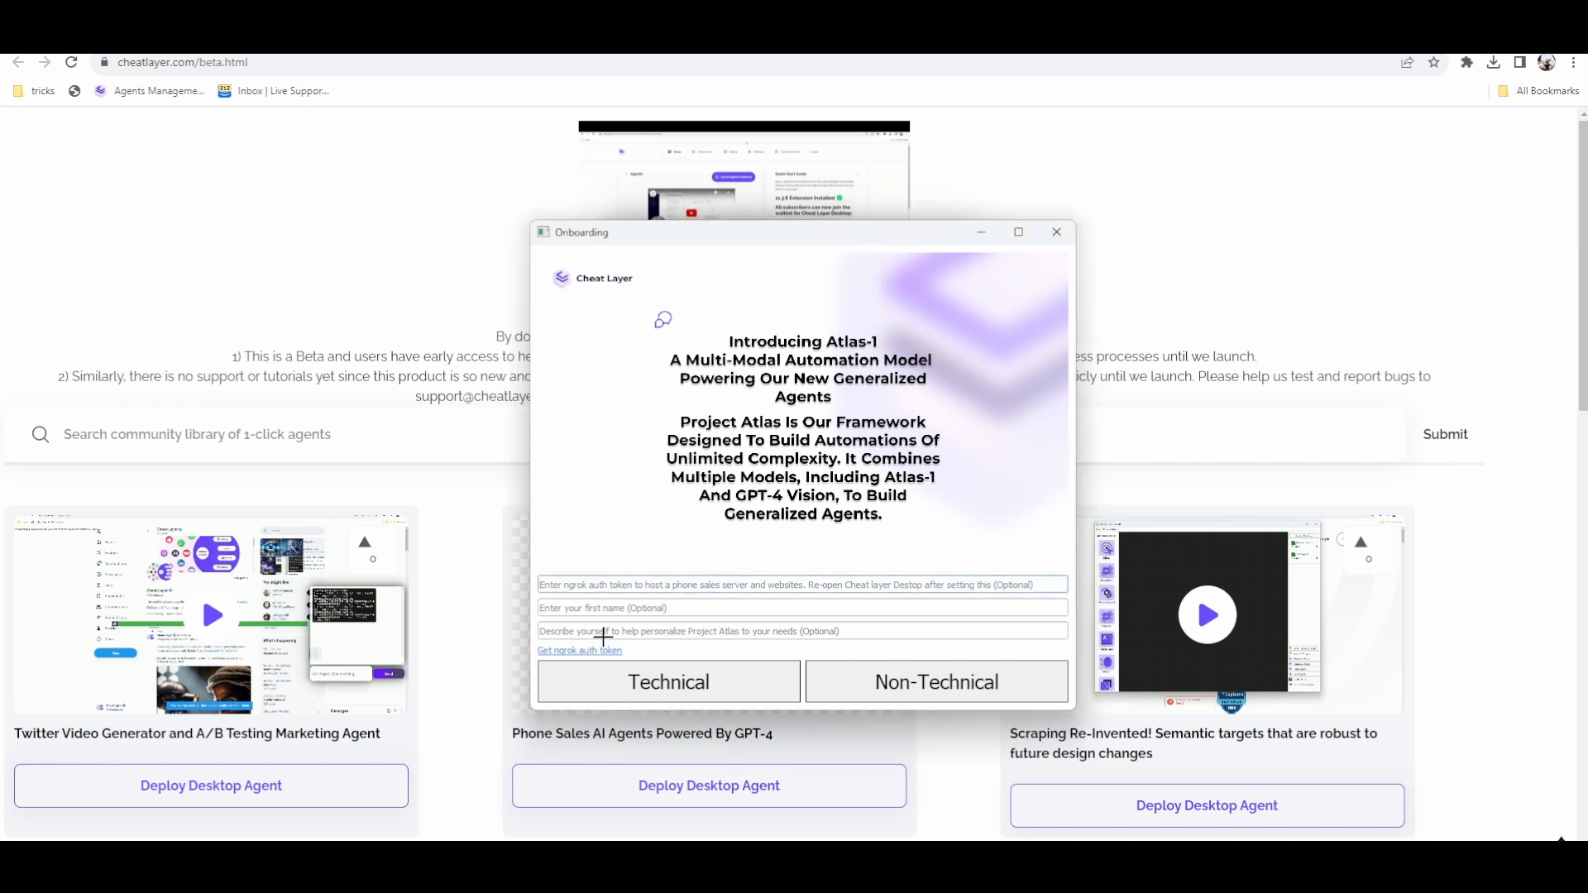
# Leave the optional first name and self-description fields empty in the Onboarding window and choose the Technical option.
pyautogui.click(652, 609)
pyautogui.click(666, 630)
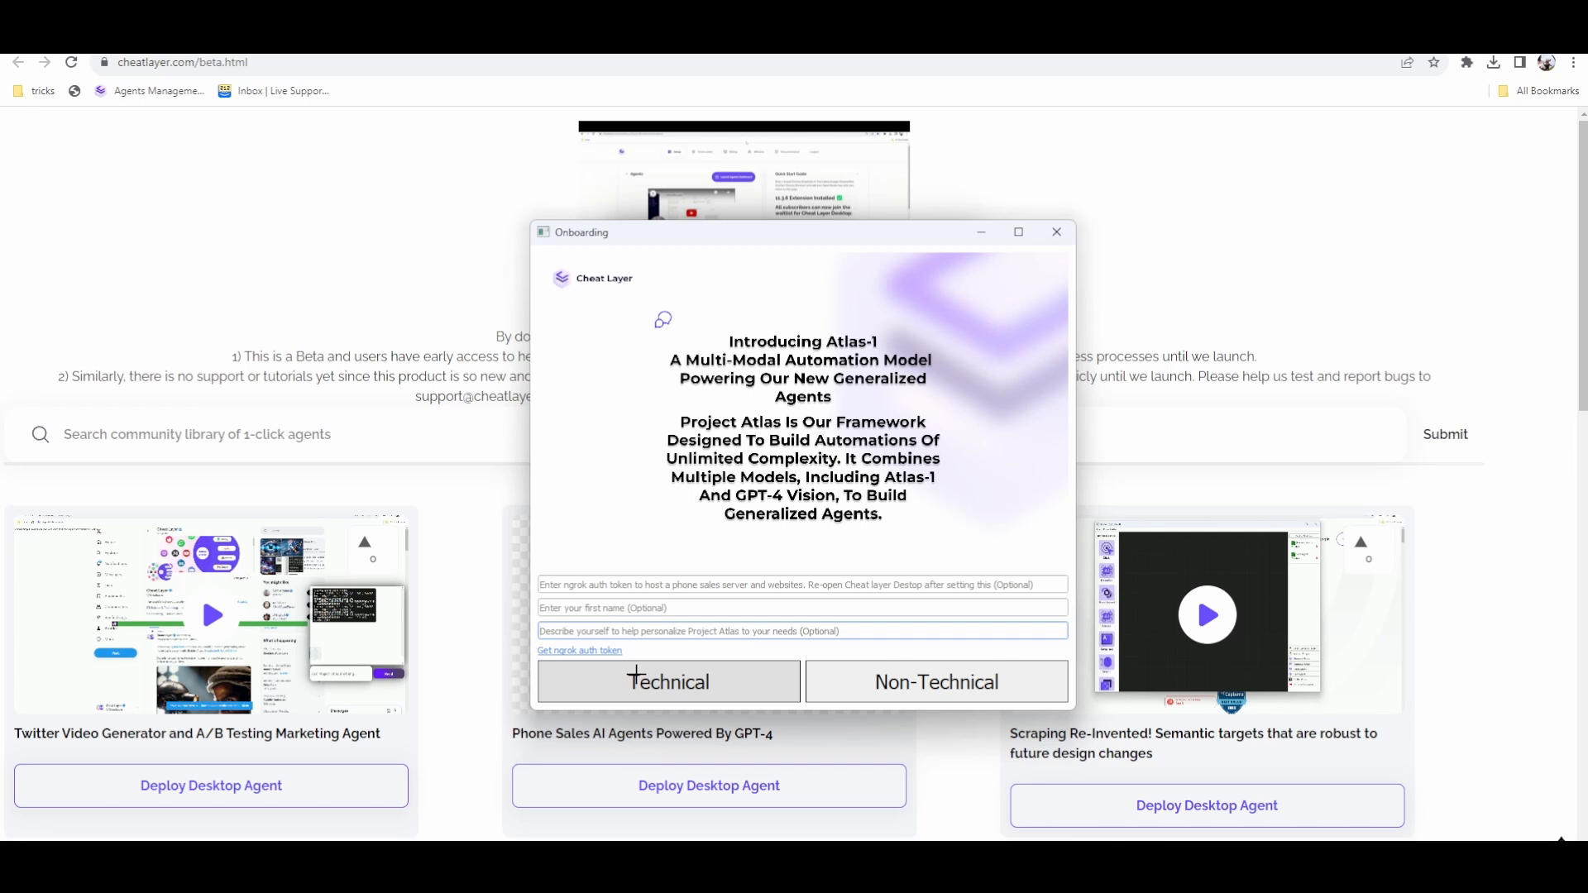
pyautogui.click(667, 683)
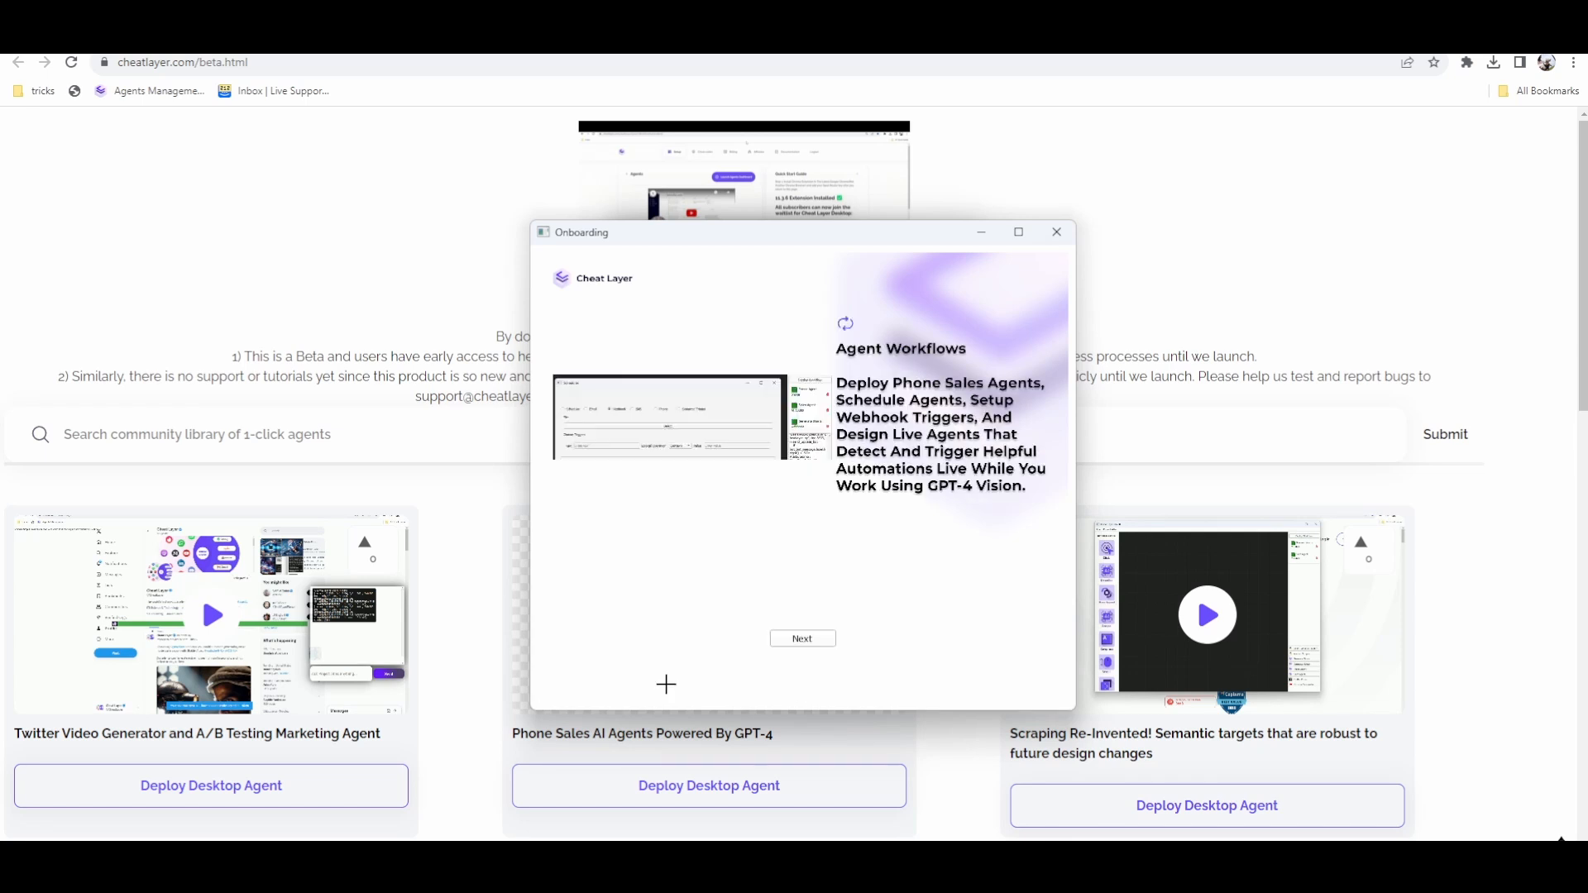
# Advance through the remaining Onboarding pages, from Agent Workflows to Join The Community, until the workflow editor opens.
pyautogui.click(794, 639)
pyautogui.click(794, 639)
pyautogui.click(793, 640)
pyautogui.click(794, 639)
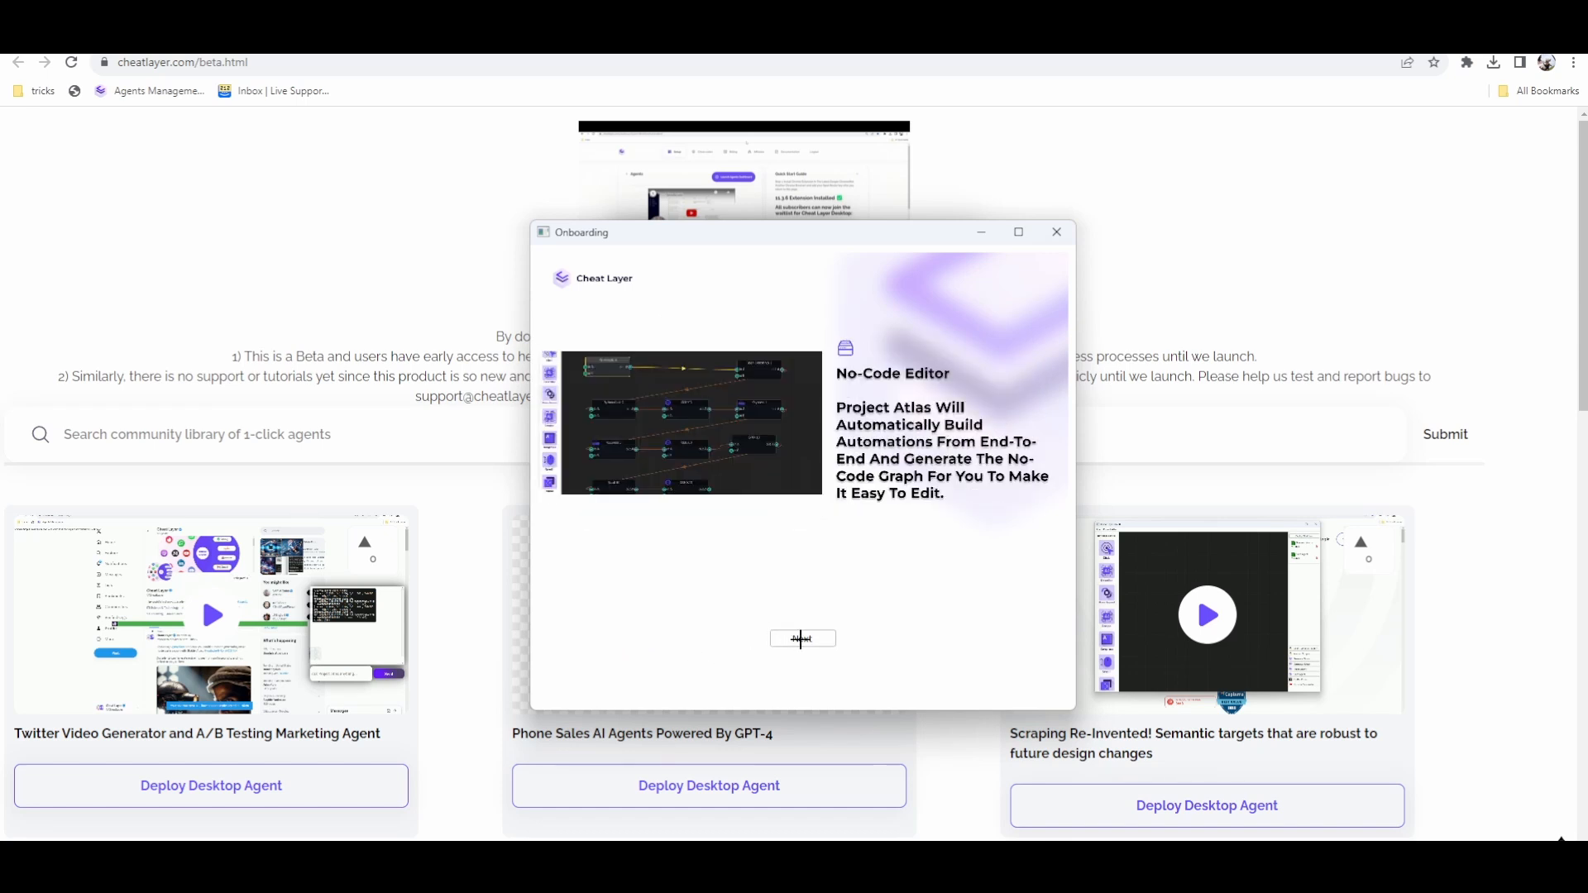
pyautogui.click(801, 640)
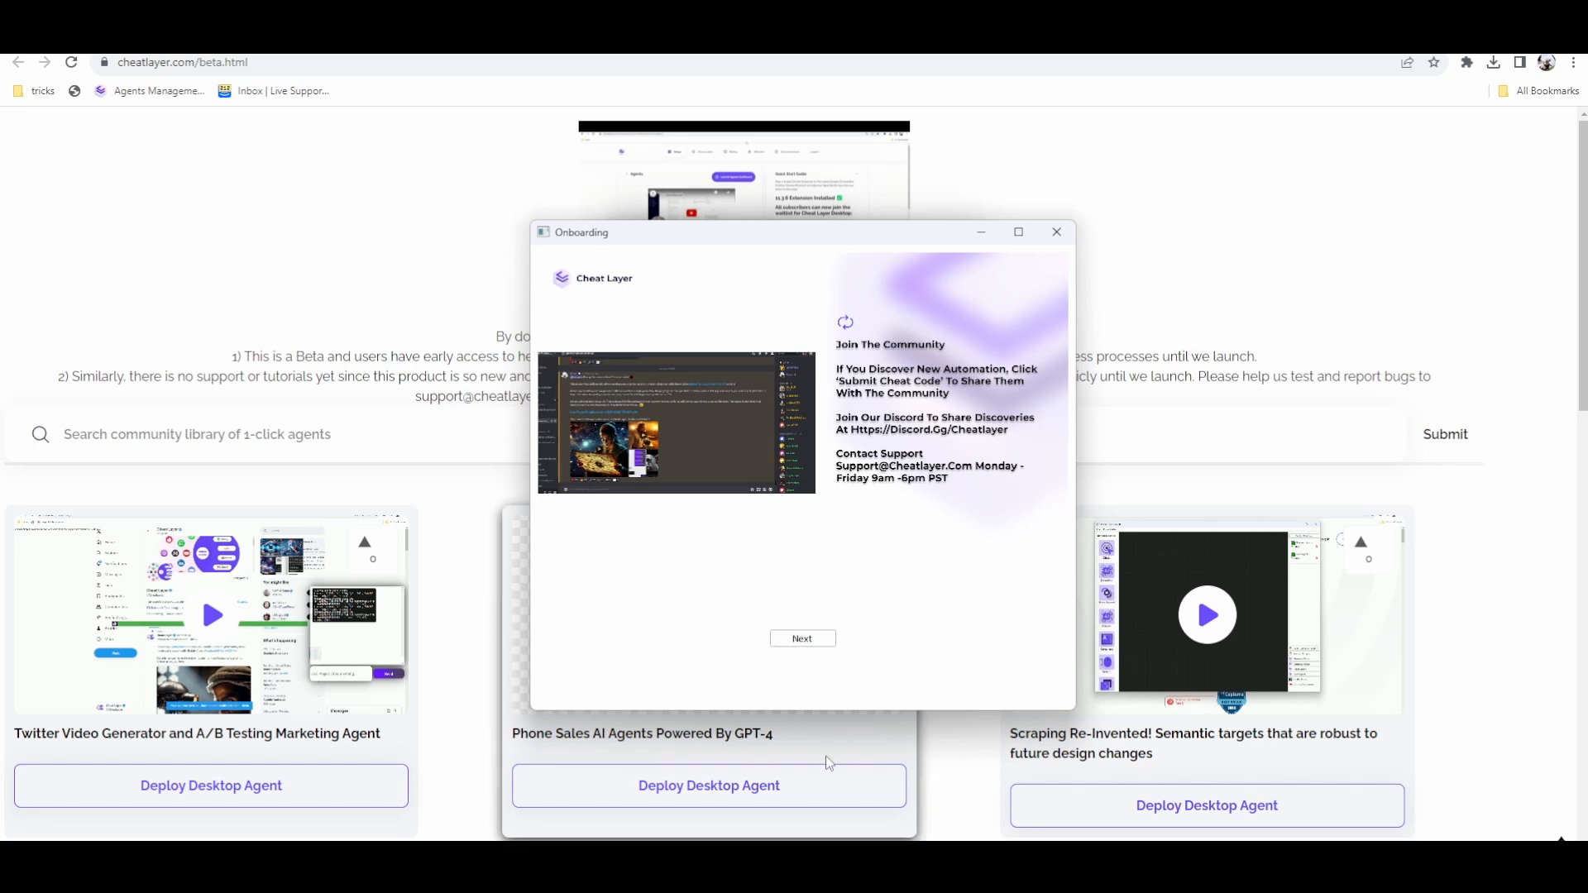
pyautogui.click(808, 638)
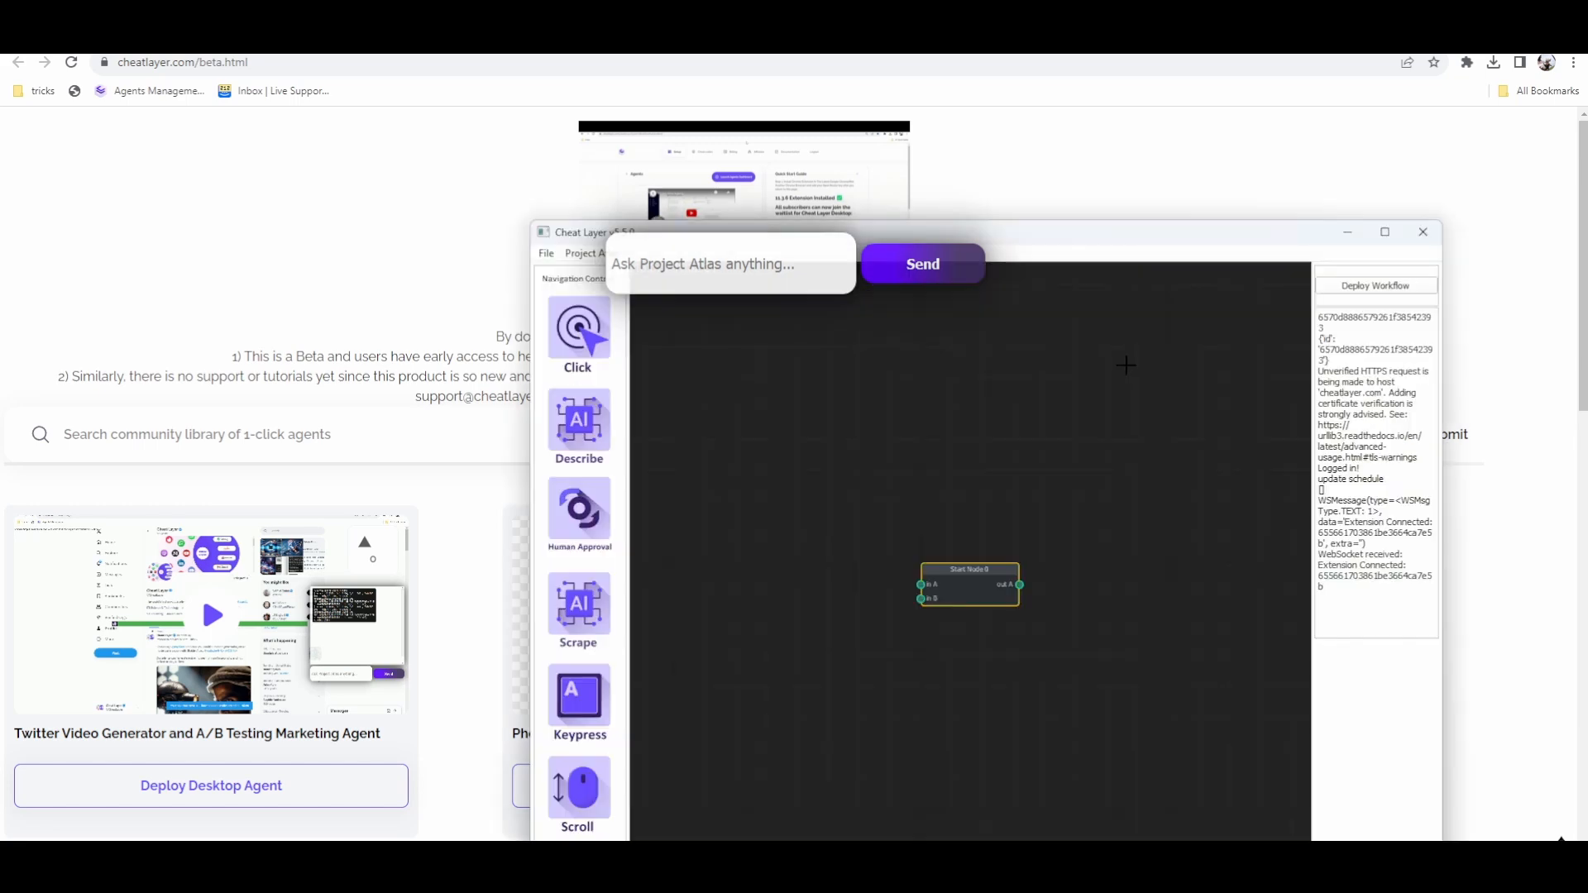
# Move the Cheat Layer window away from the Project Atlas prompt and add a Keypress node to the workflow.
pyautogui.moveTo(1100, 228); pyautogui.dragTo(732, 139)
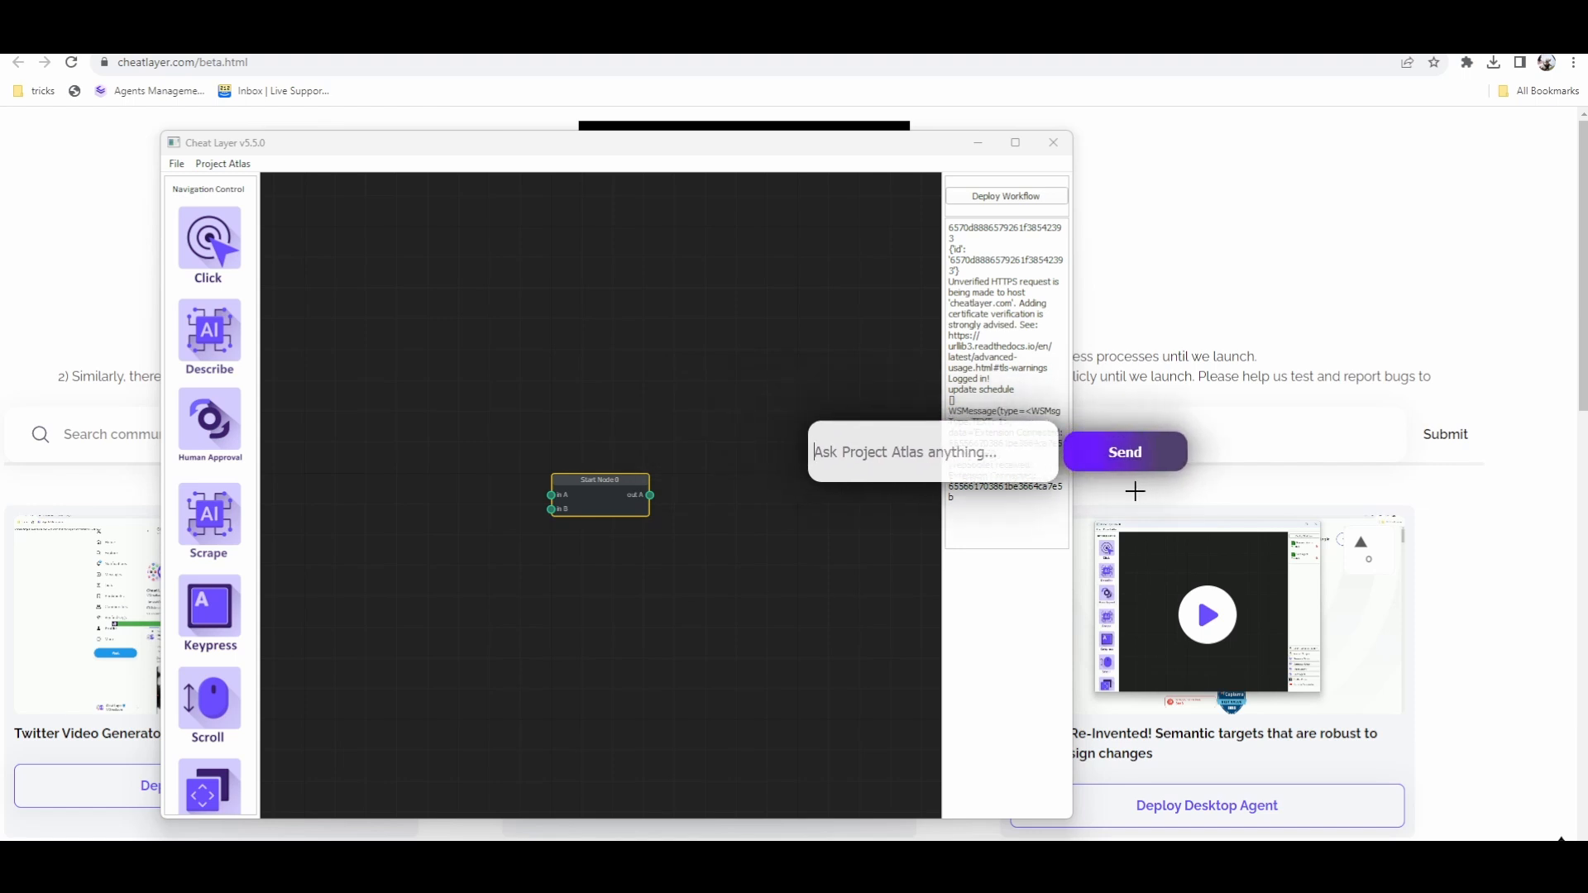
pyautogui.moveTo(499, 144); pyautogui.dragTo(468, 116)
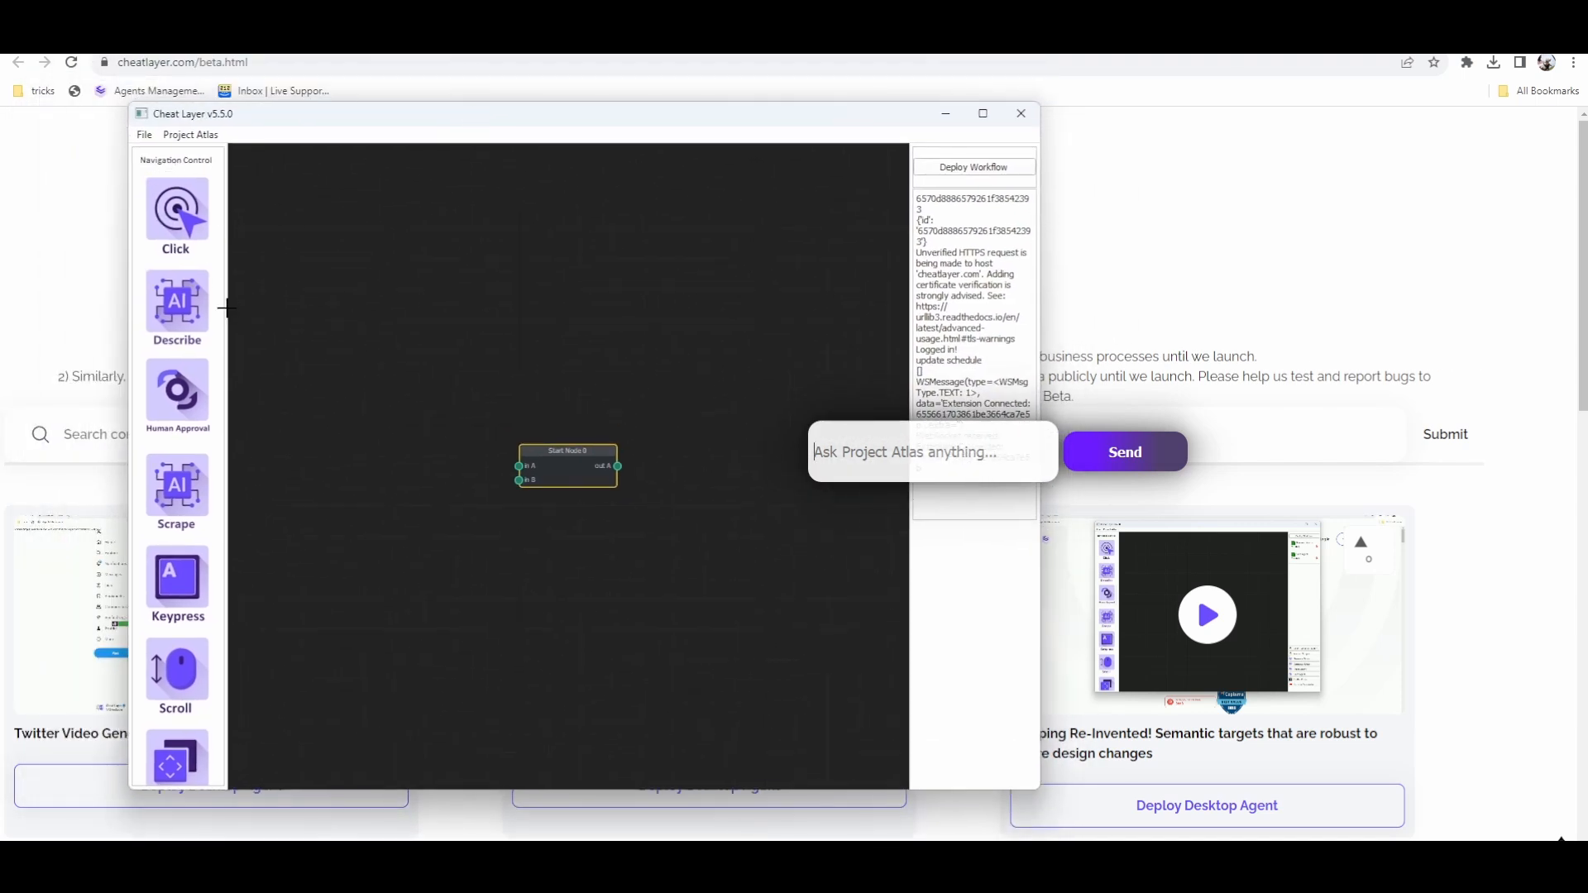
pyautogui.scroll(-1, 177, 392)
pyautogui.click(195, 486)
pyautogui.moveTo(602, 510); pyautogui.dragTo(480, 426)
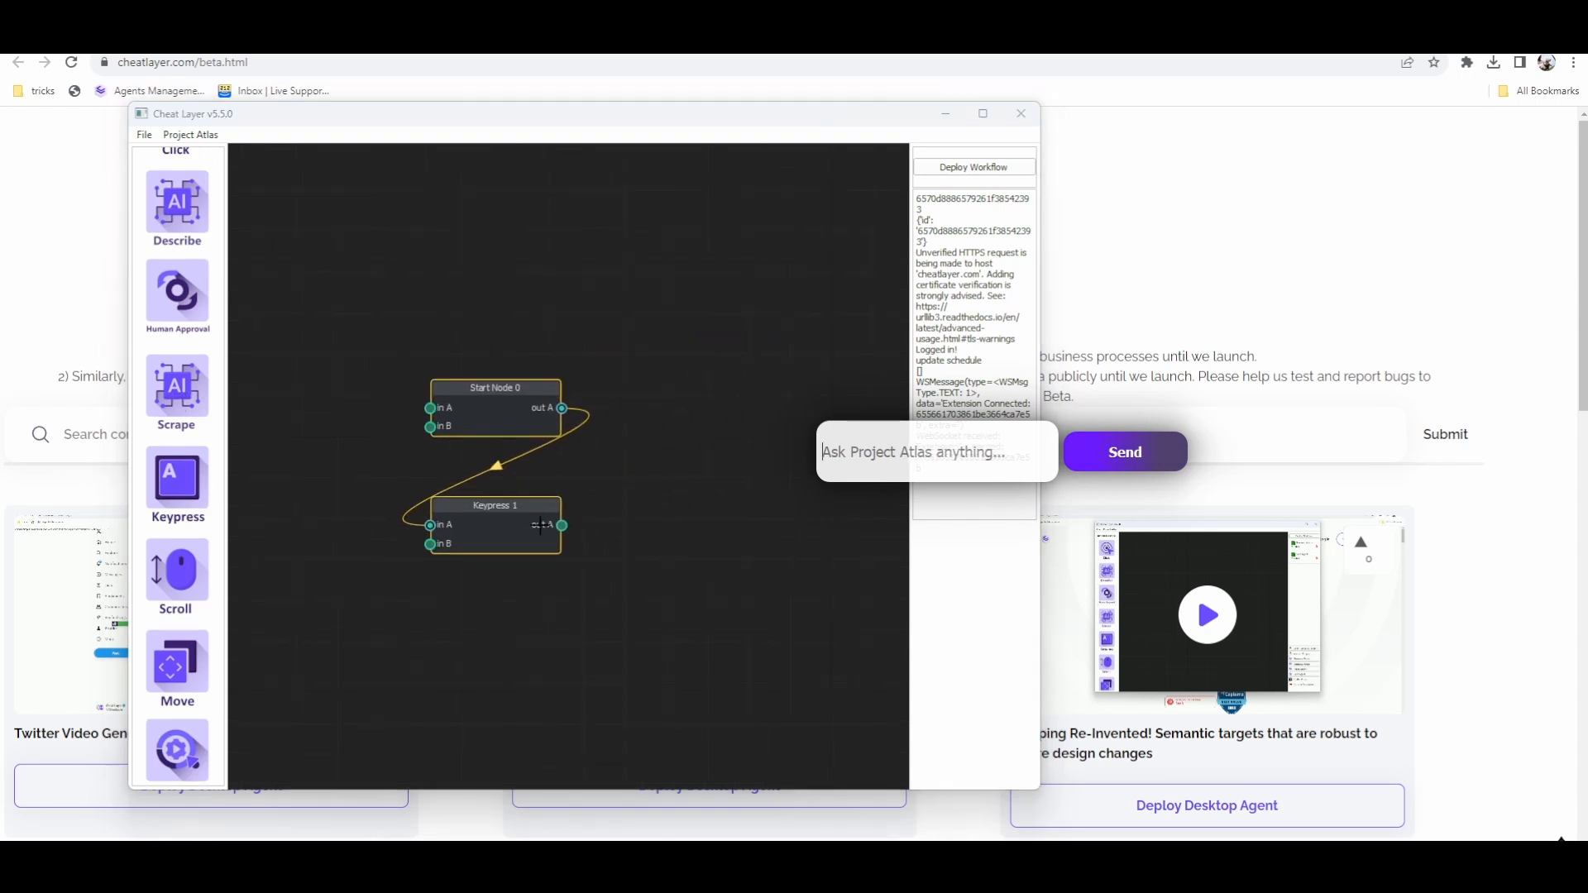
# Place the Keypress node beside the Start node, then view its properties and close them.
pyautogui.moveTo(513, 529); pyautogui.dragTo(686, 427)
pyautogui.doubleClick(687, 427)
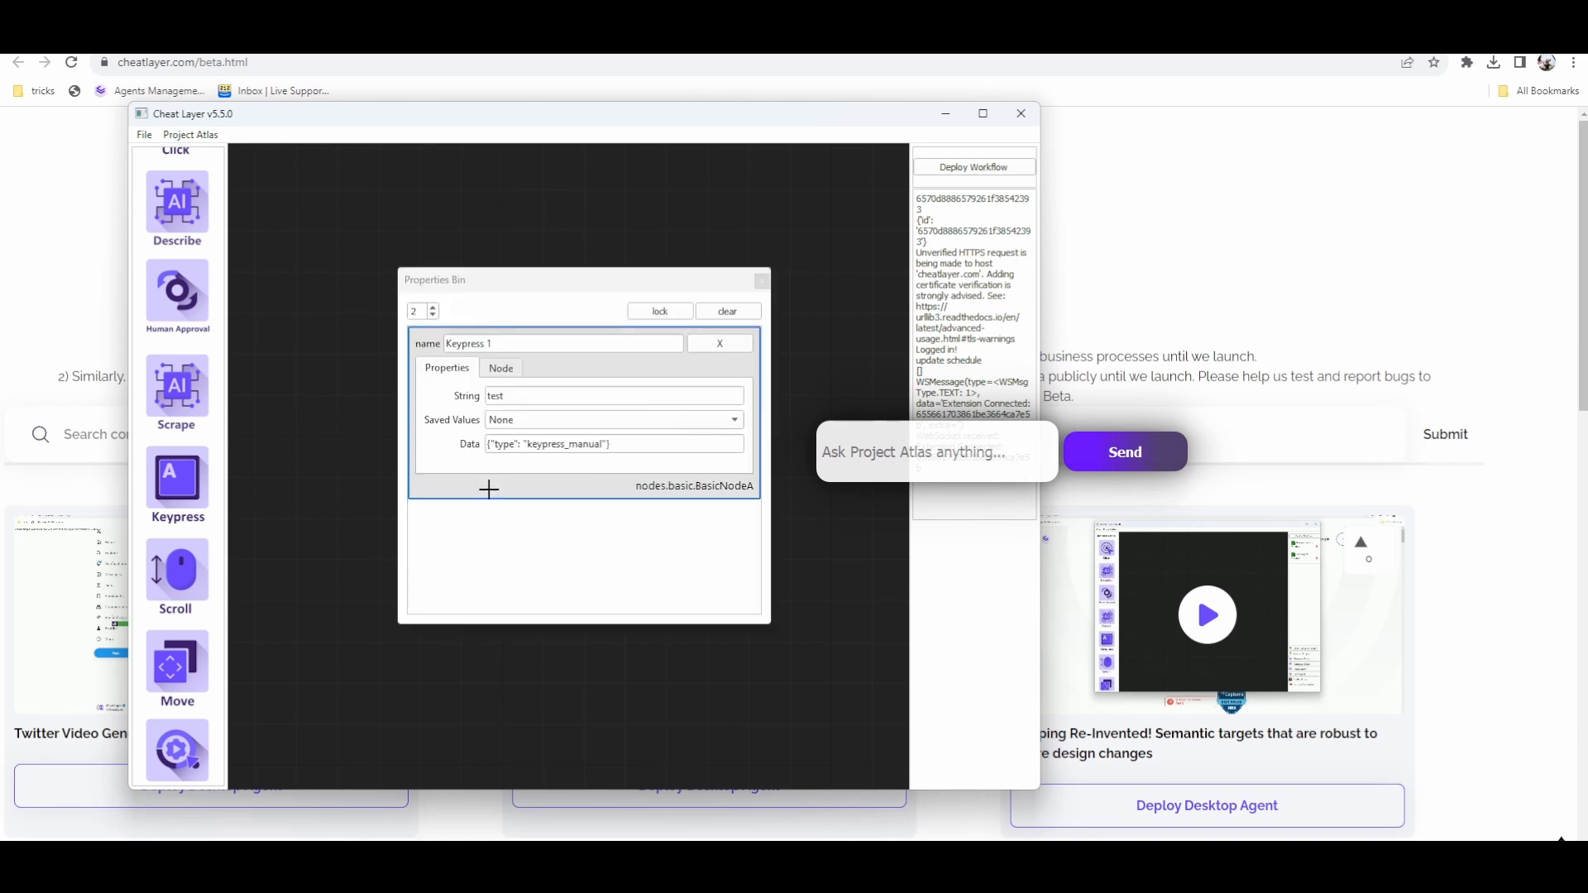
pyautogui.click(763, 282)
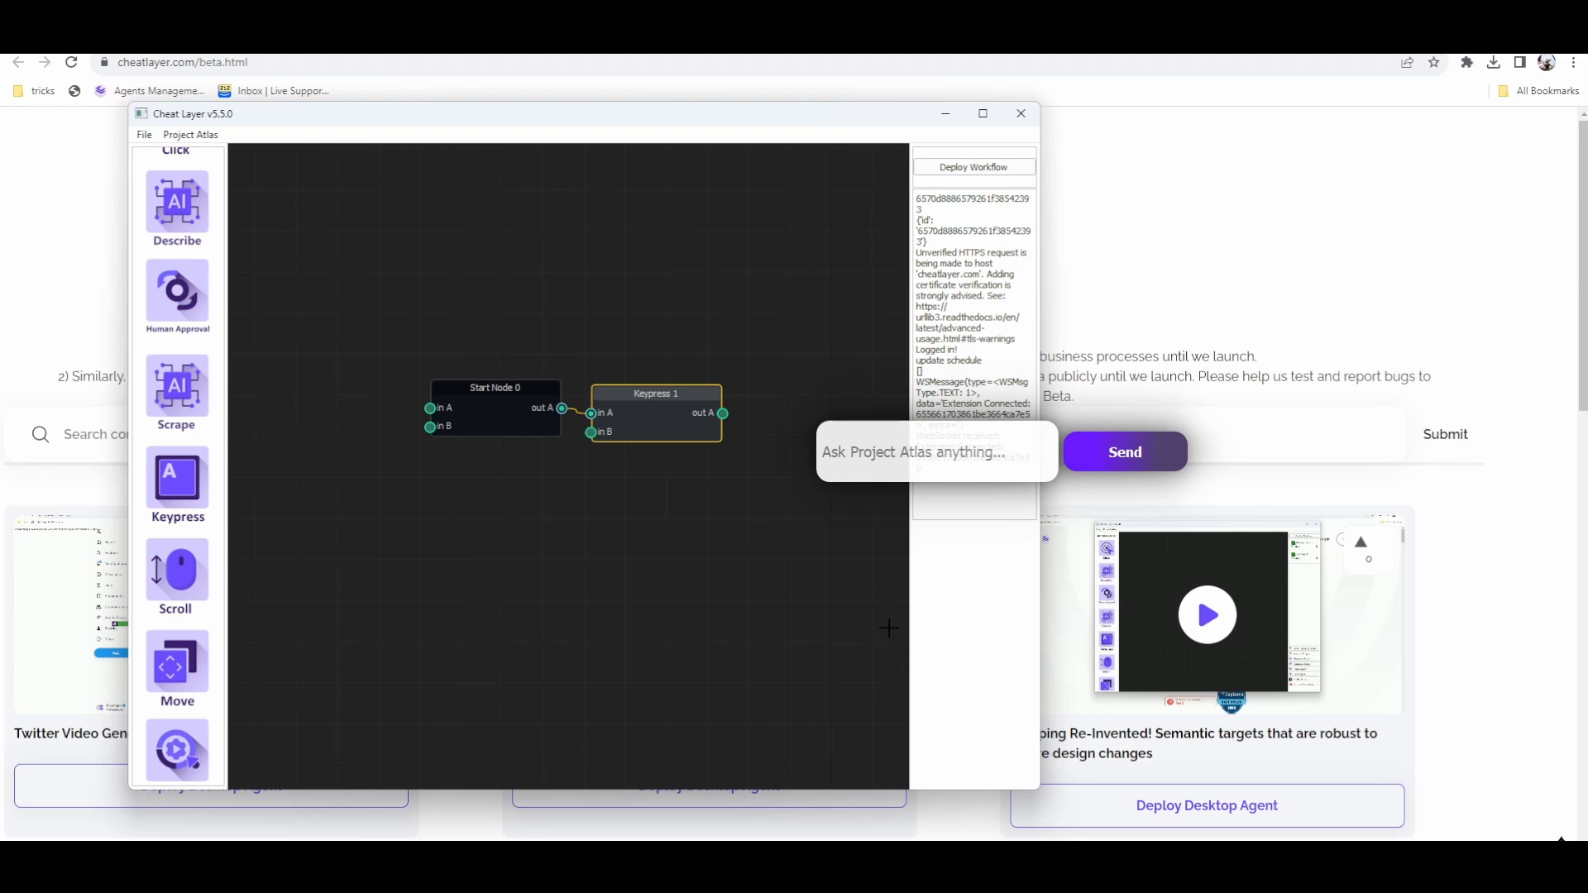
# Open Google Docs in a new browser tab and read the walkthrough outline in the PRoduct HUnt launch document.
pyautogui.moveTo(1036, 861)
pyautogui.hotkey('ctrl', 't')
pyautogui.write('docs')
pyautogui.press('Return')
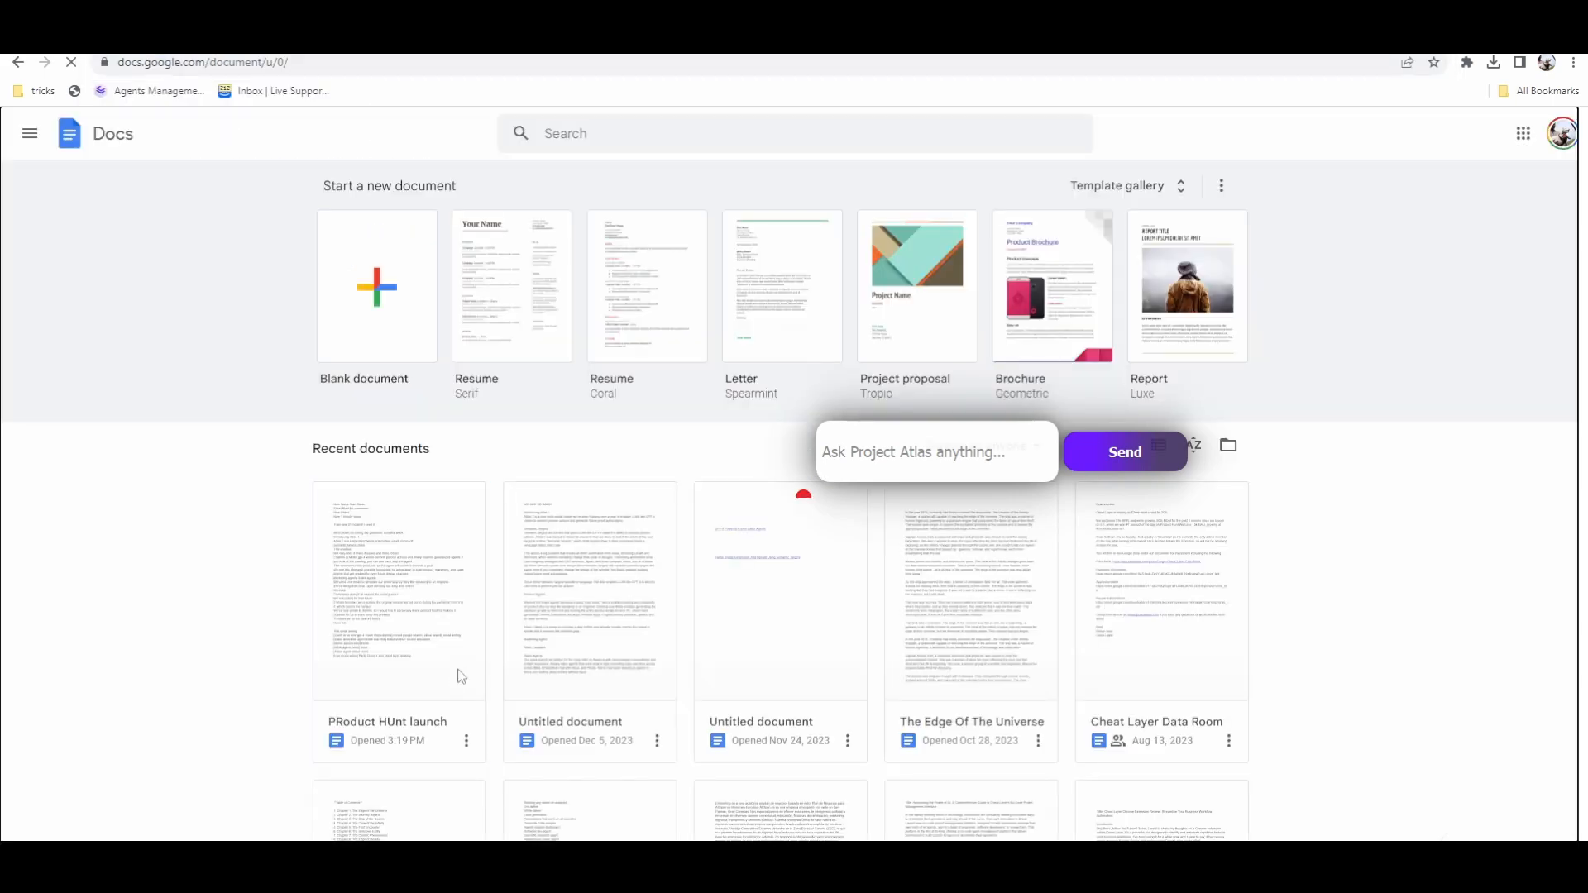
pyautogui.click(460, 677)
pyautogui.scroll(-10, 529, 592)
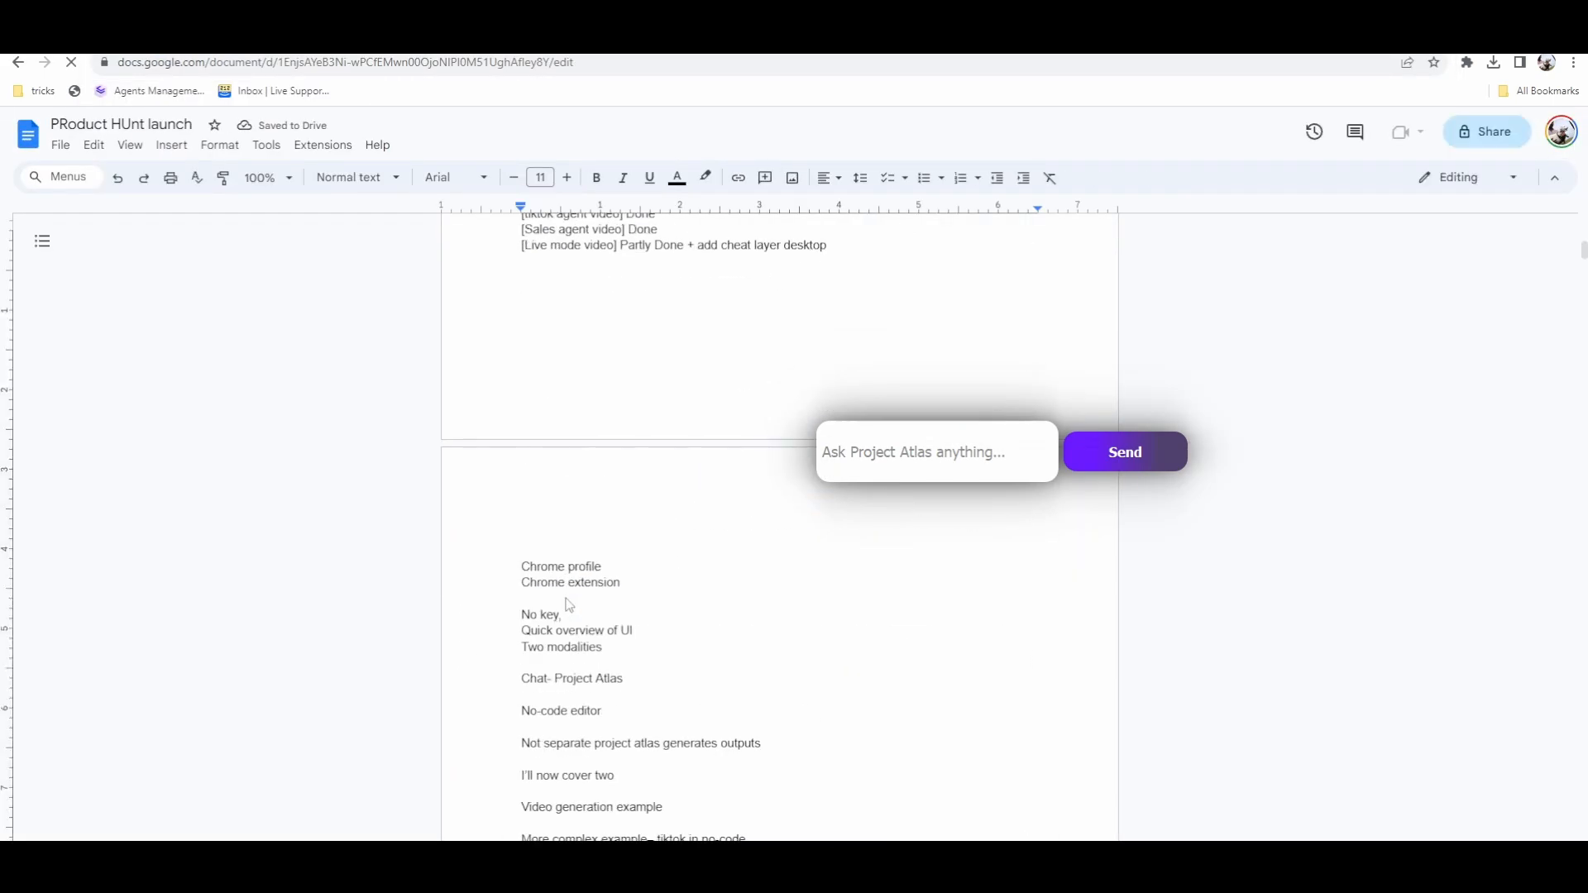
pyautogui.scroll(-4, 571, 595)
pyautogui.tripleClick(602, 447)
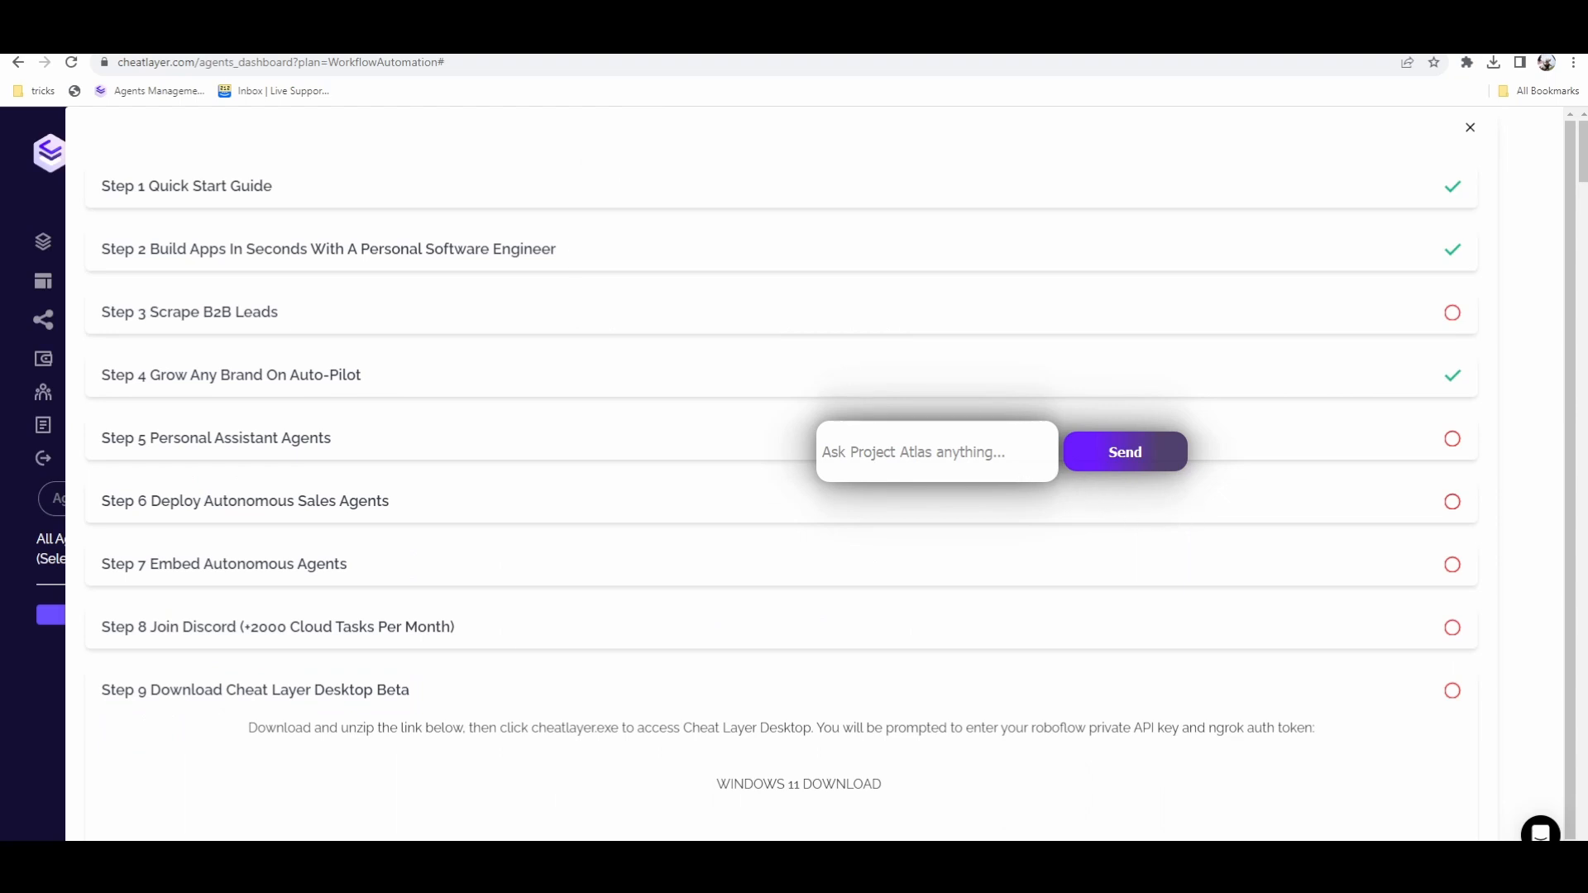
# Return to the cheatlayer.com beta page, move the Project Atlas prompt aside and look through the community library of agents.
pyautogui.click(1208, 823)
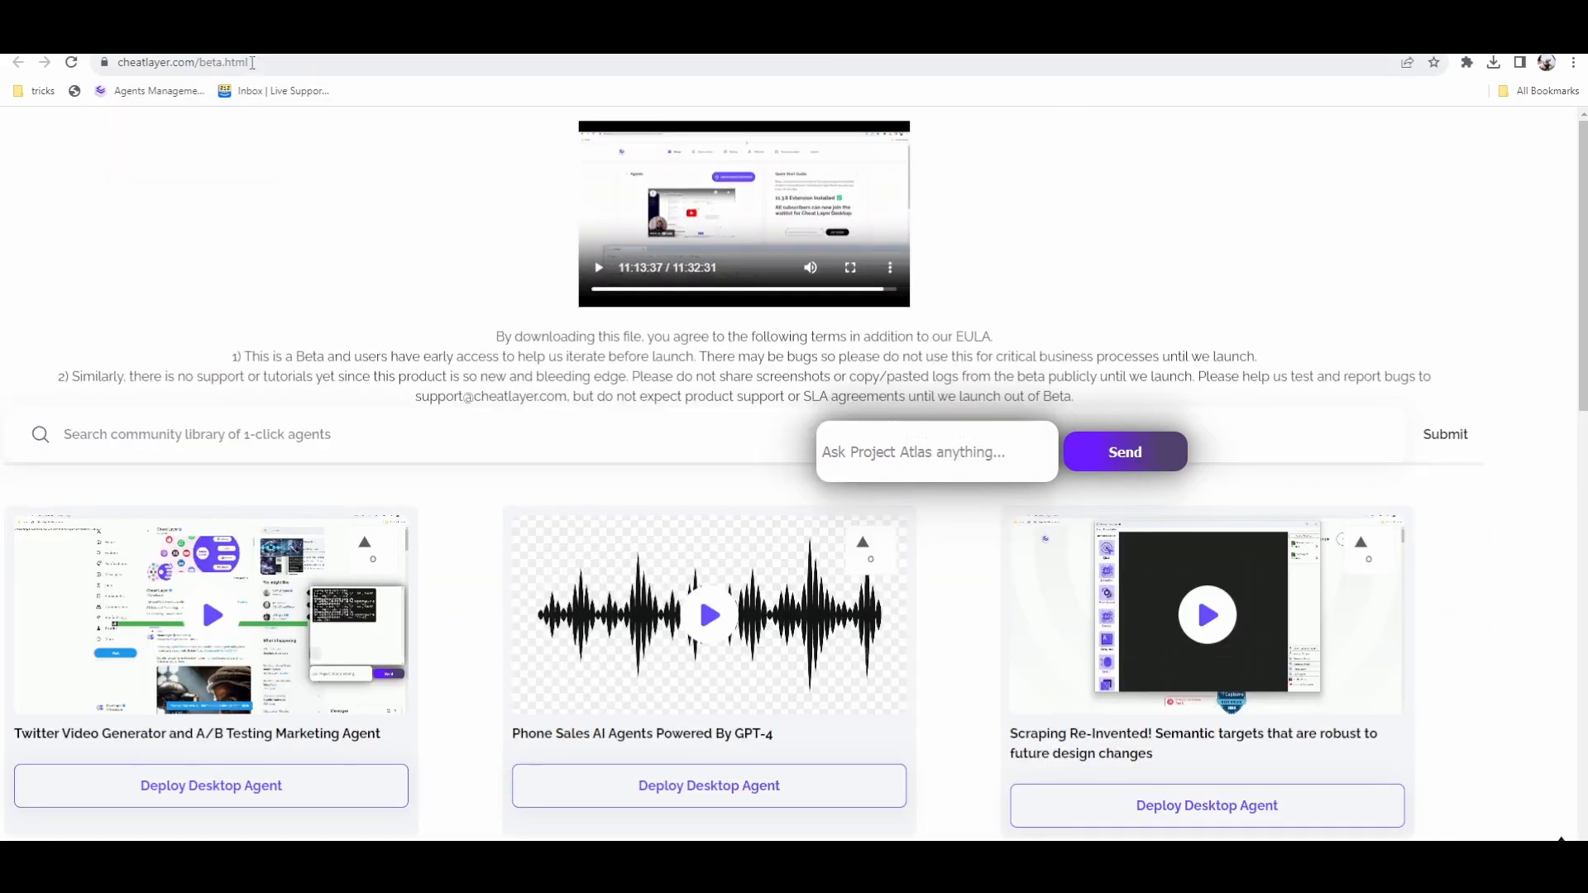
pyautogui.moveTo(985, 503); pyautogui.dragTo(1334, 398)
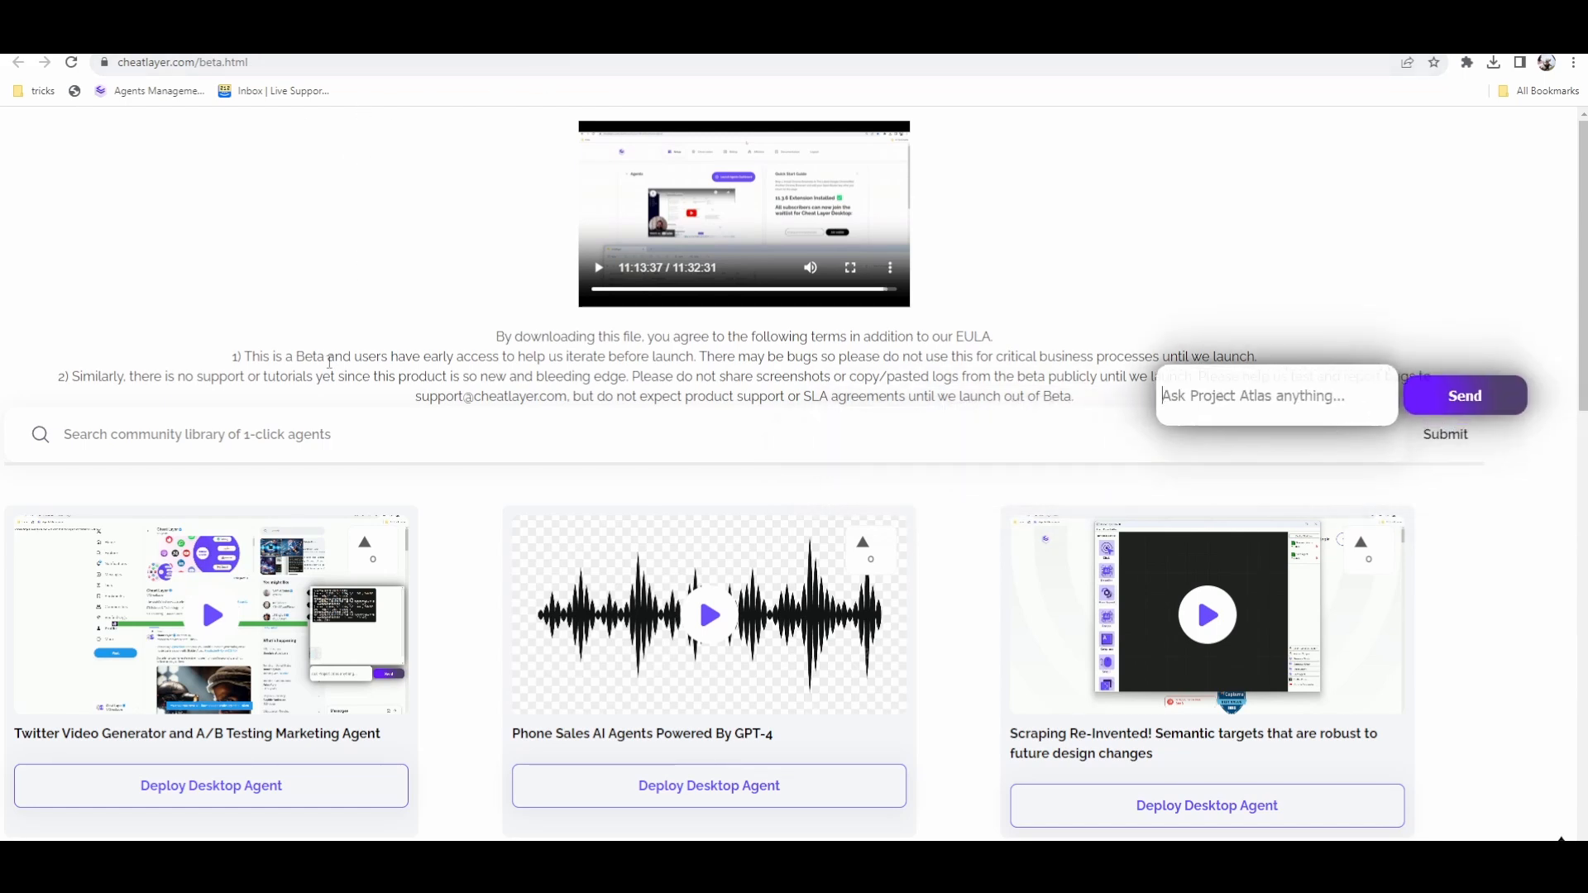
pyautogui.scroll(-8, 347, 285)
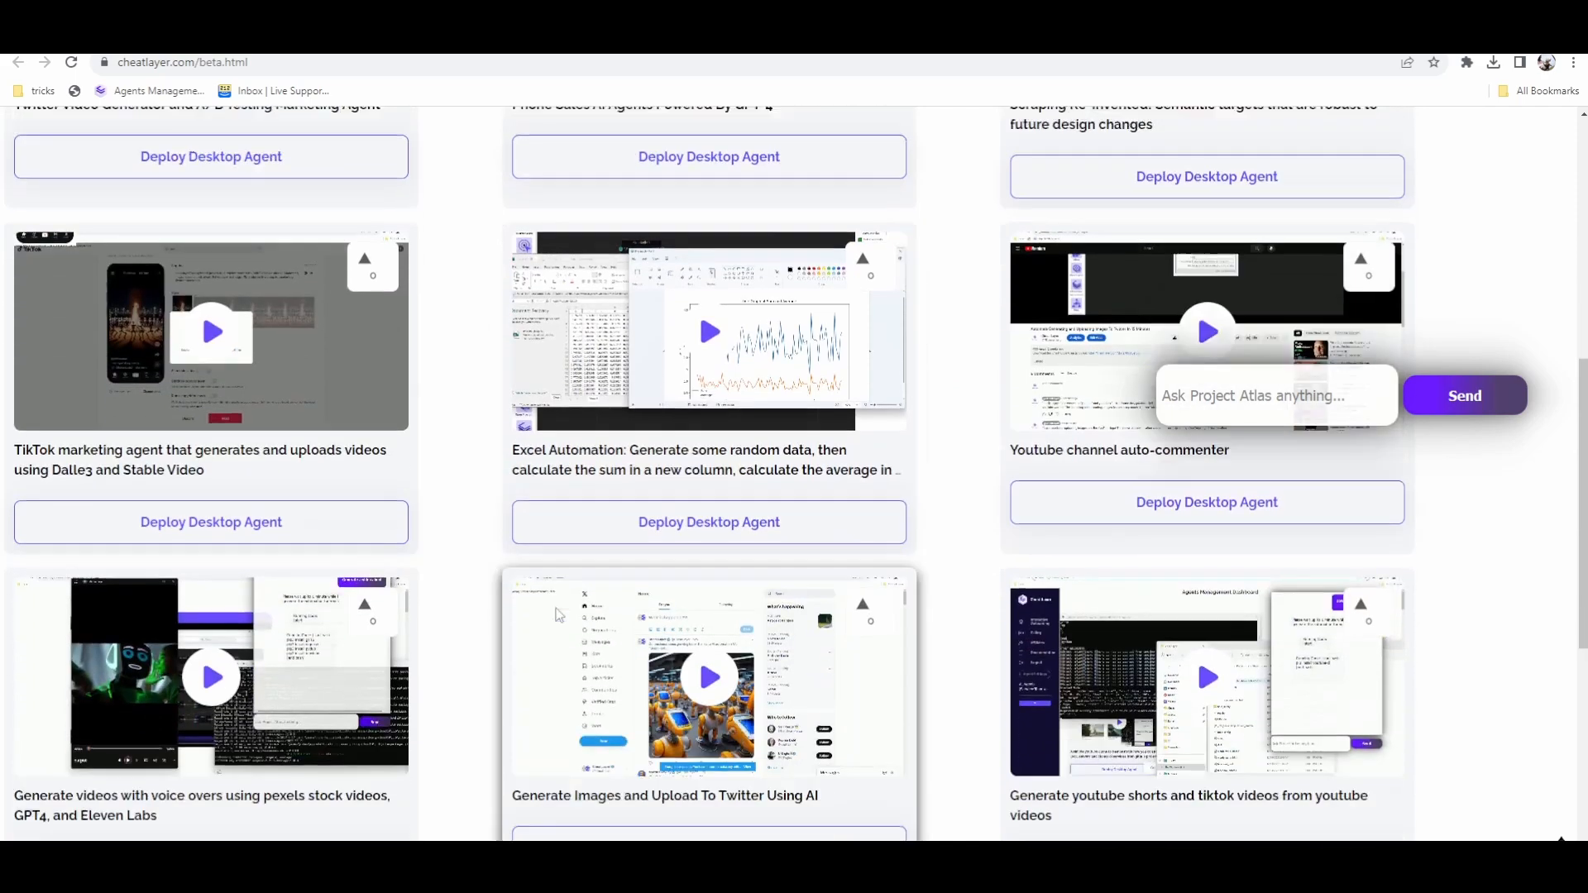
pyautogui.scroll(10, 509, 705)
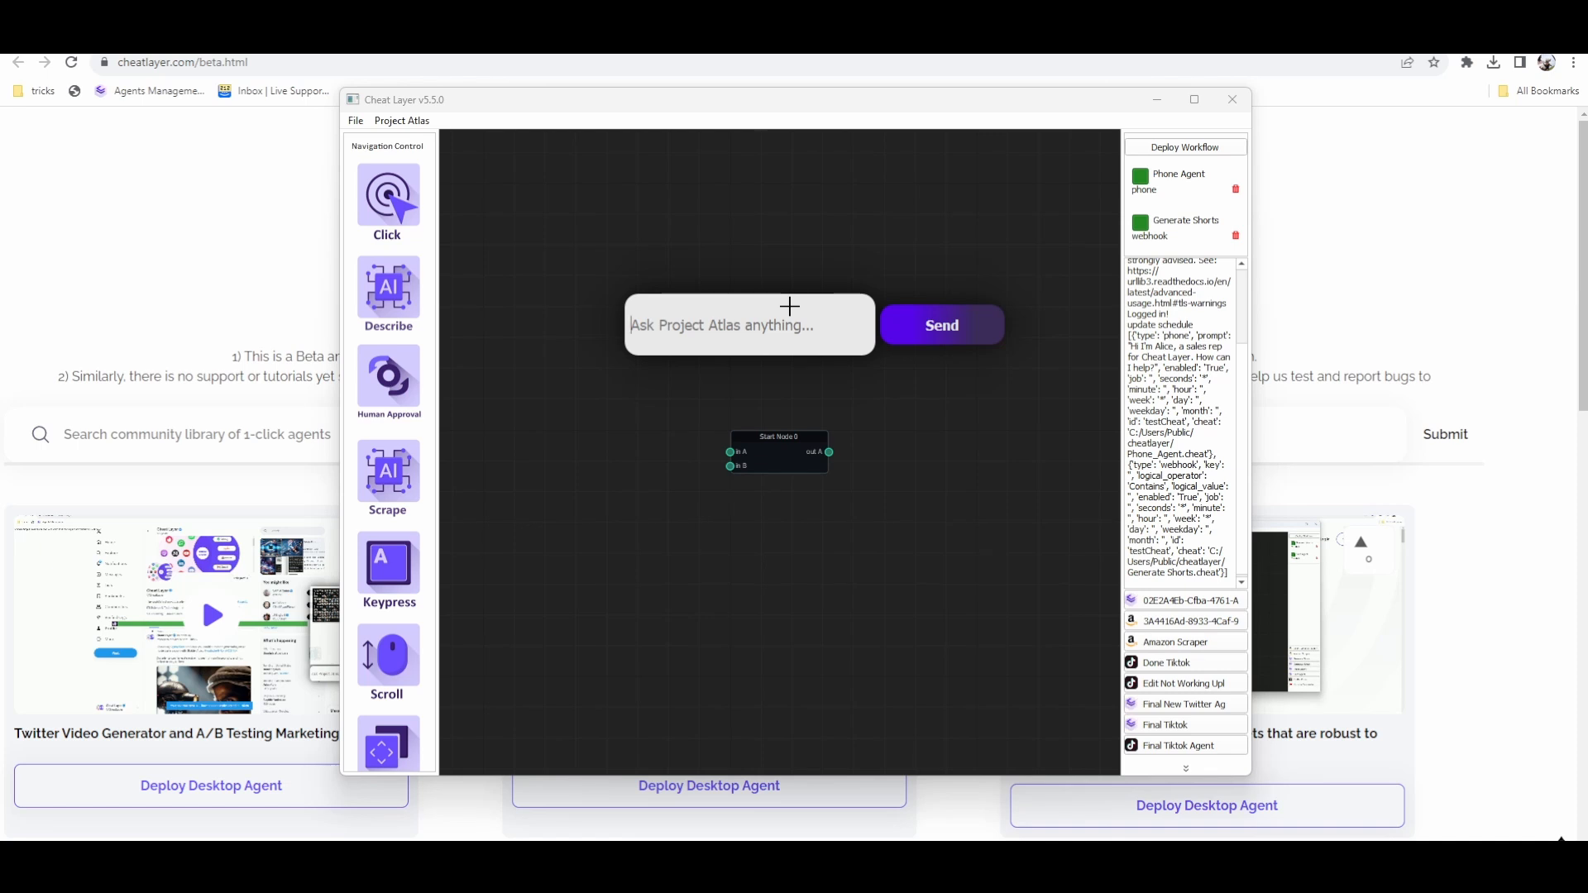
# Ask Project Atlas to "generate a synthetic video about space" and close the generated video in Media Player.
pyautogui.click(790, 306)
pyautogui.write('generate a')
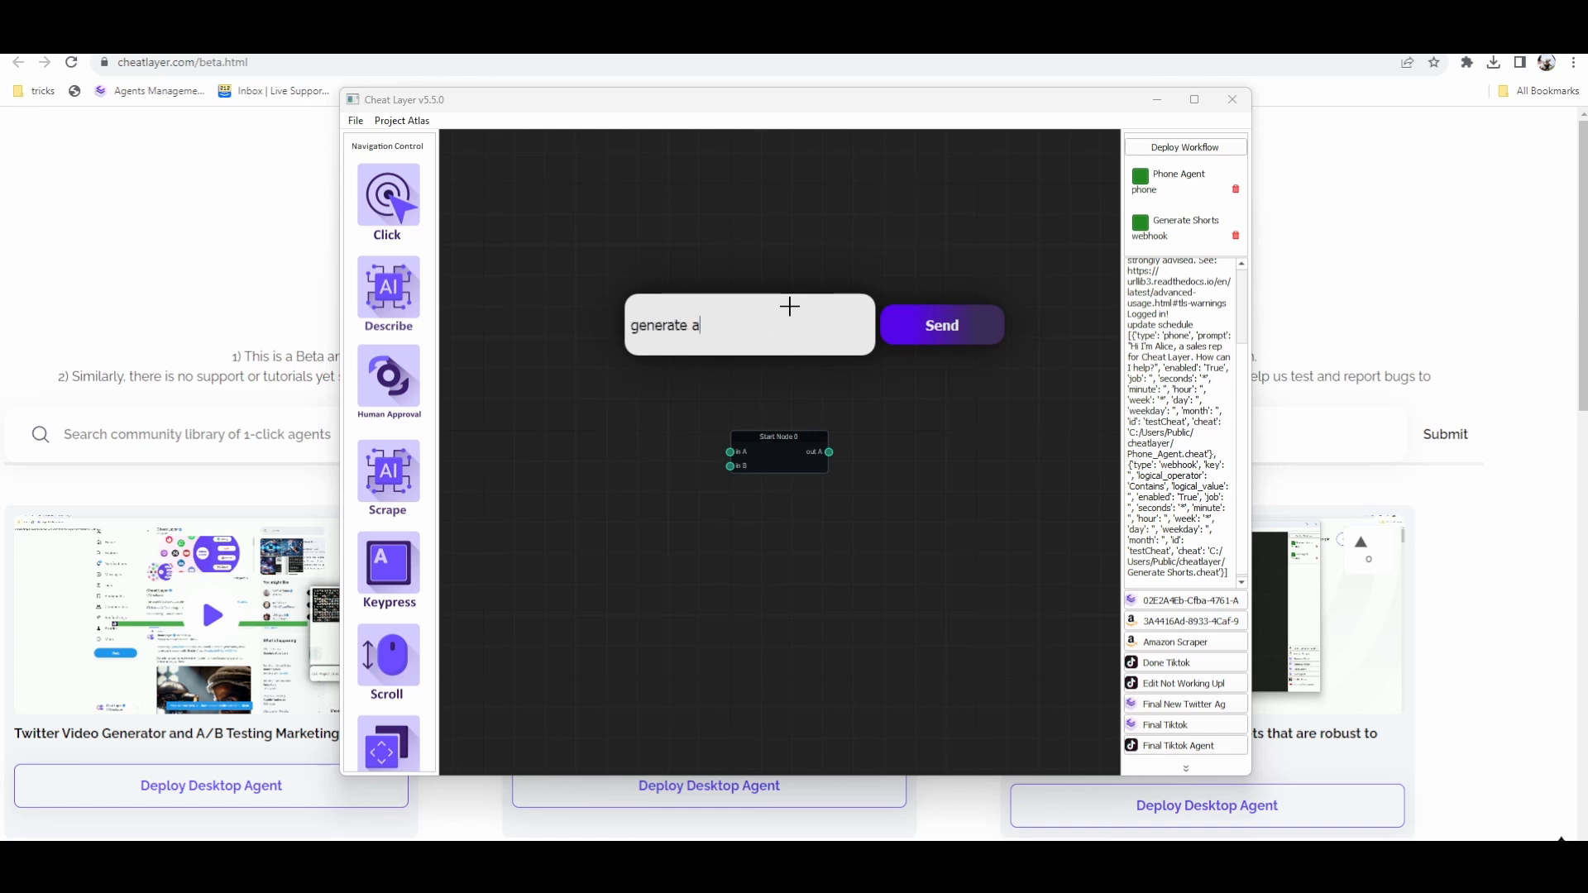
pyautogui.write(' synthetic video about space')
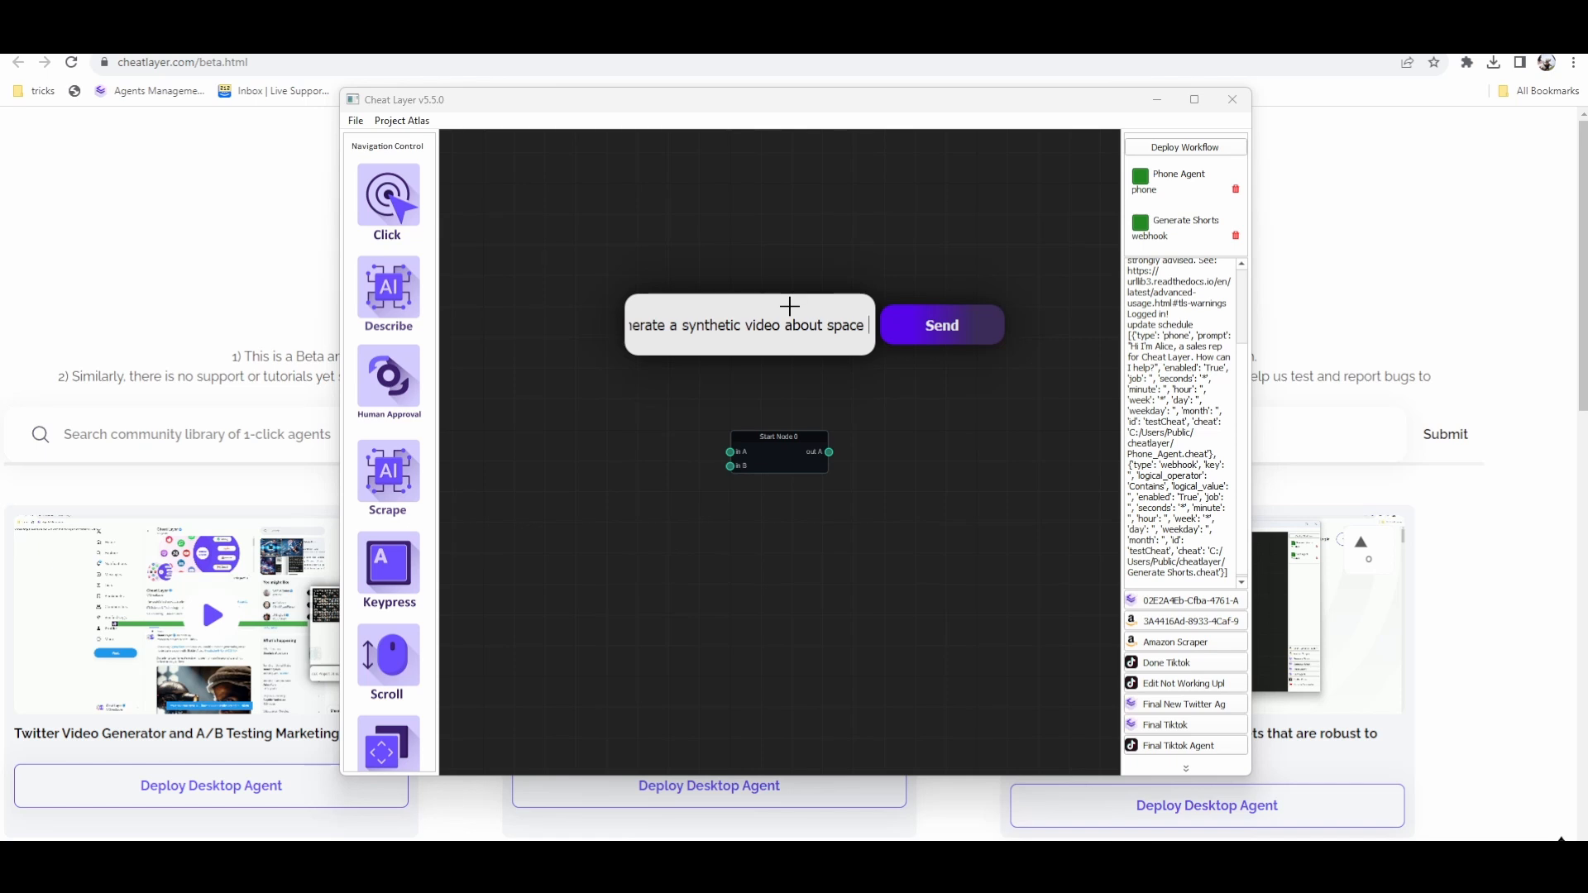
pyautogui.press('Return')
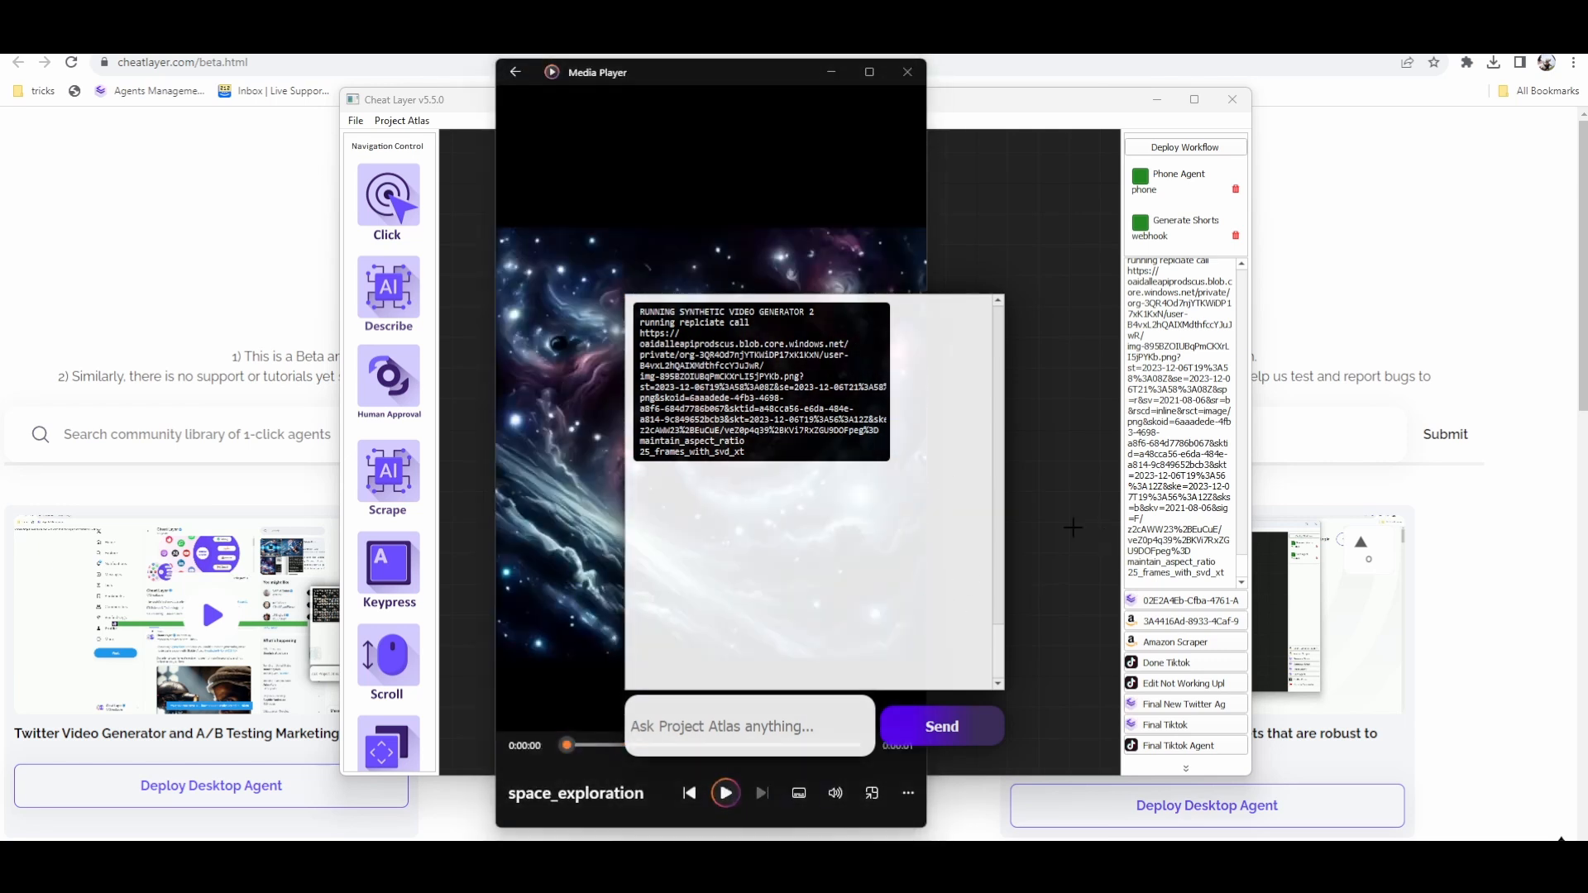
pyautogui.moveTo(715, 99); pyautogui.dragTo(395, 73)
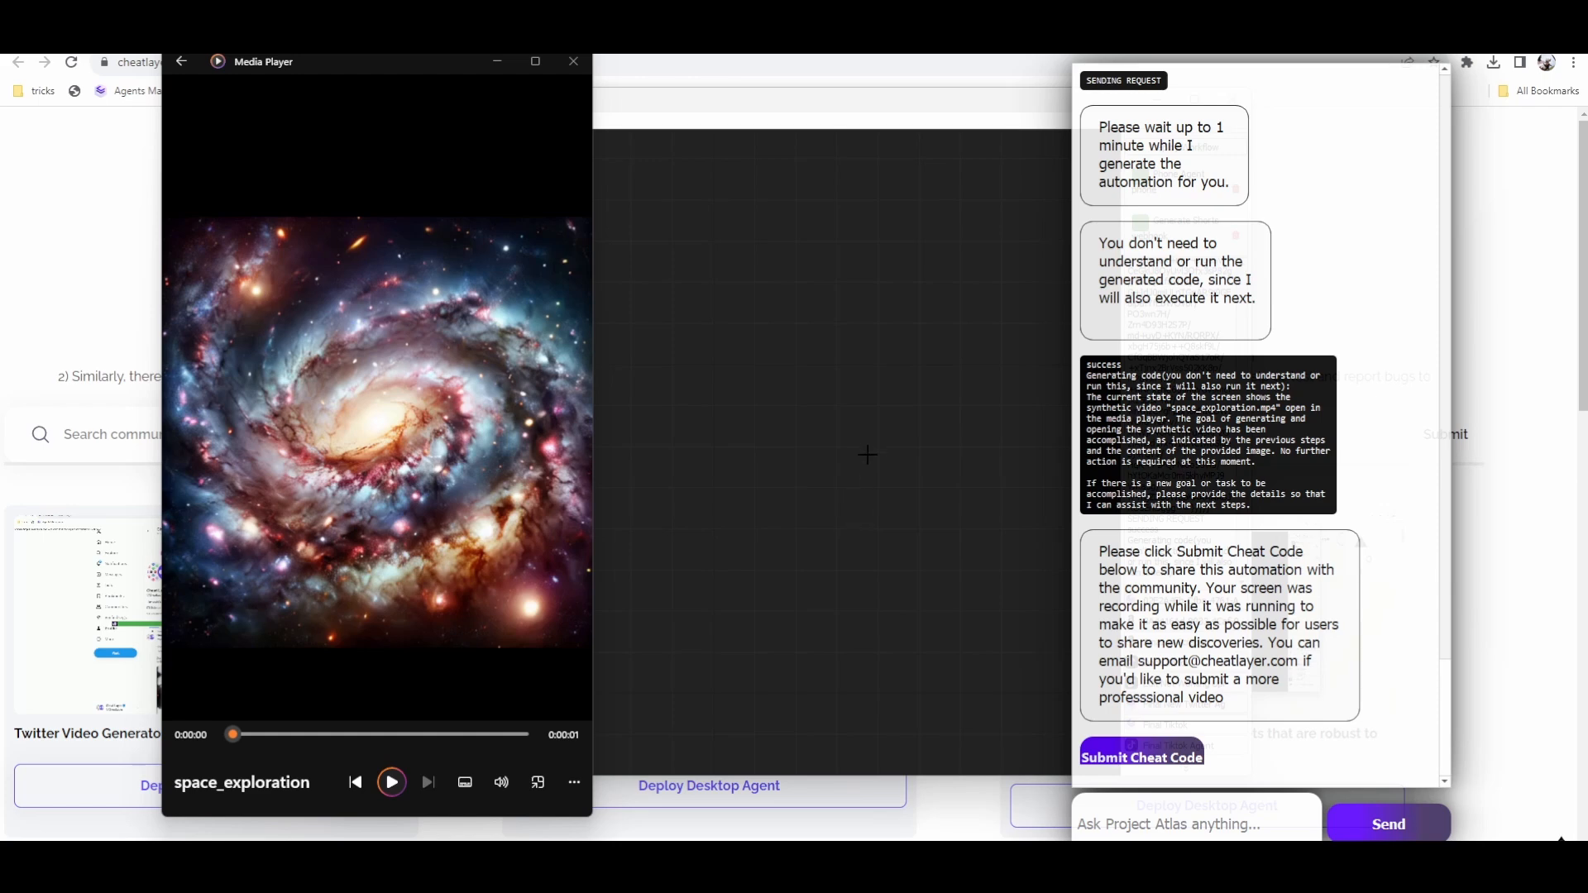
pyautogui.click(570, 67)
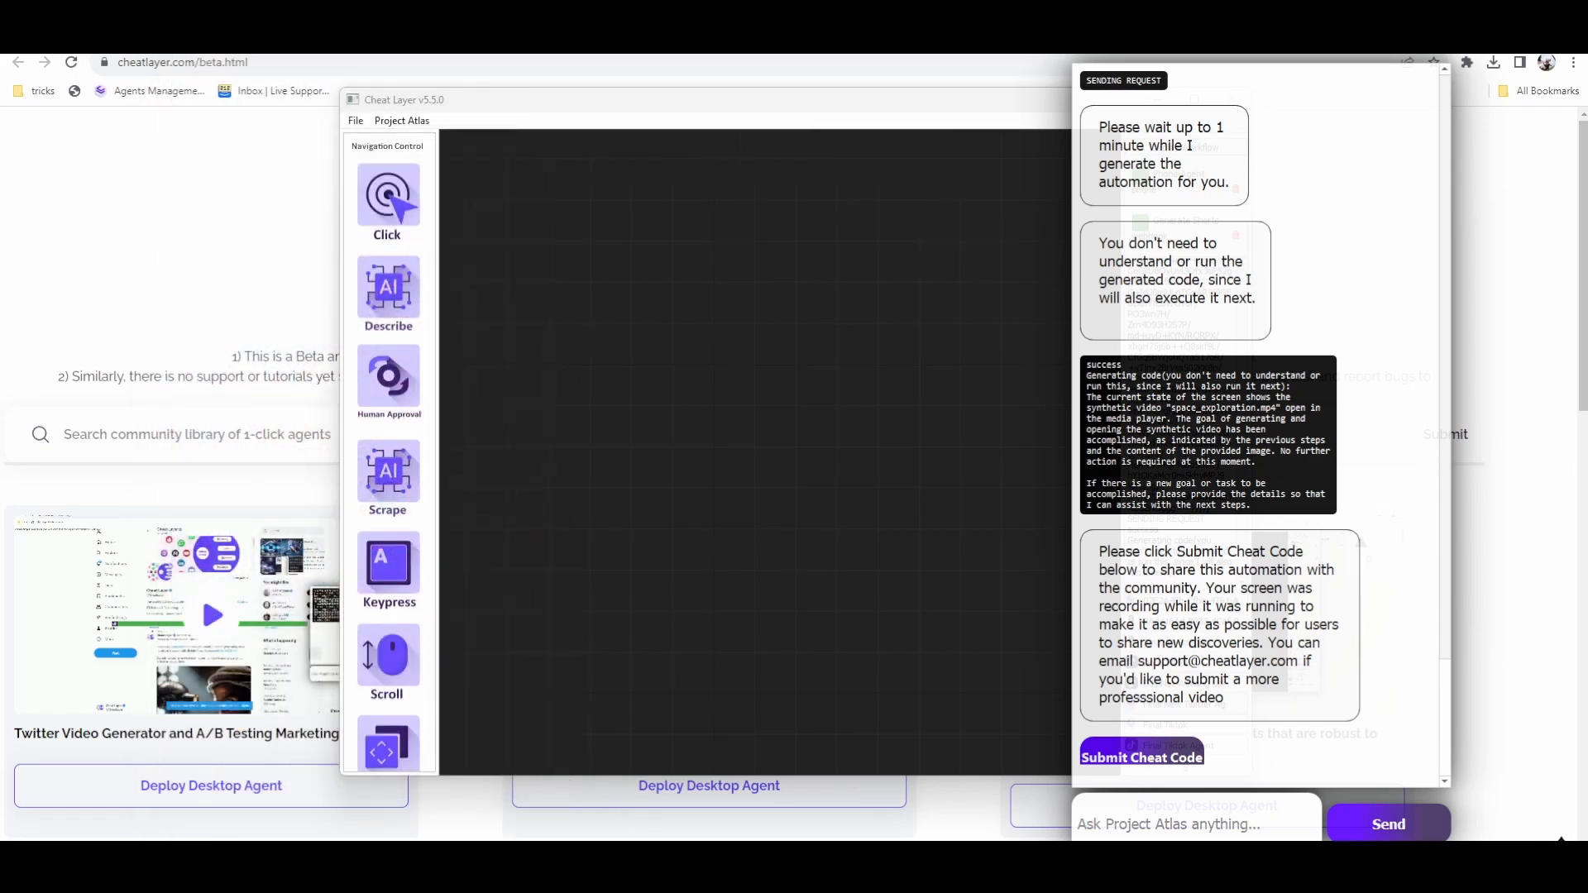
# Open youtube.com in a new browser tab and go to the channel's own videos in YouTube Studio.
pyautogui.hotkey('ctrl', 't')
pyautogui.write('youtube.com')
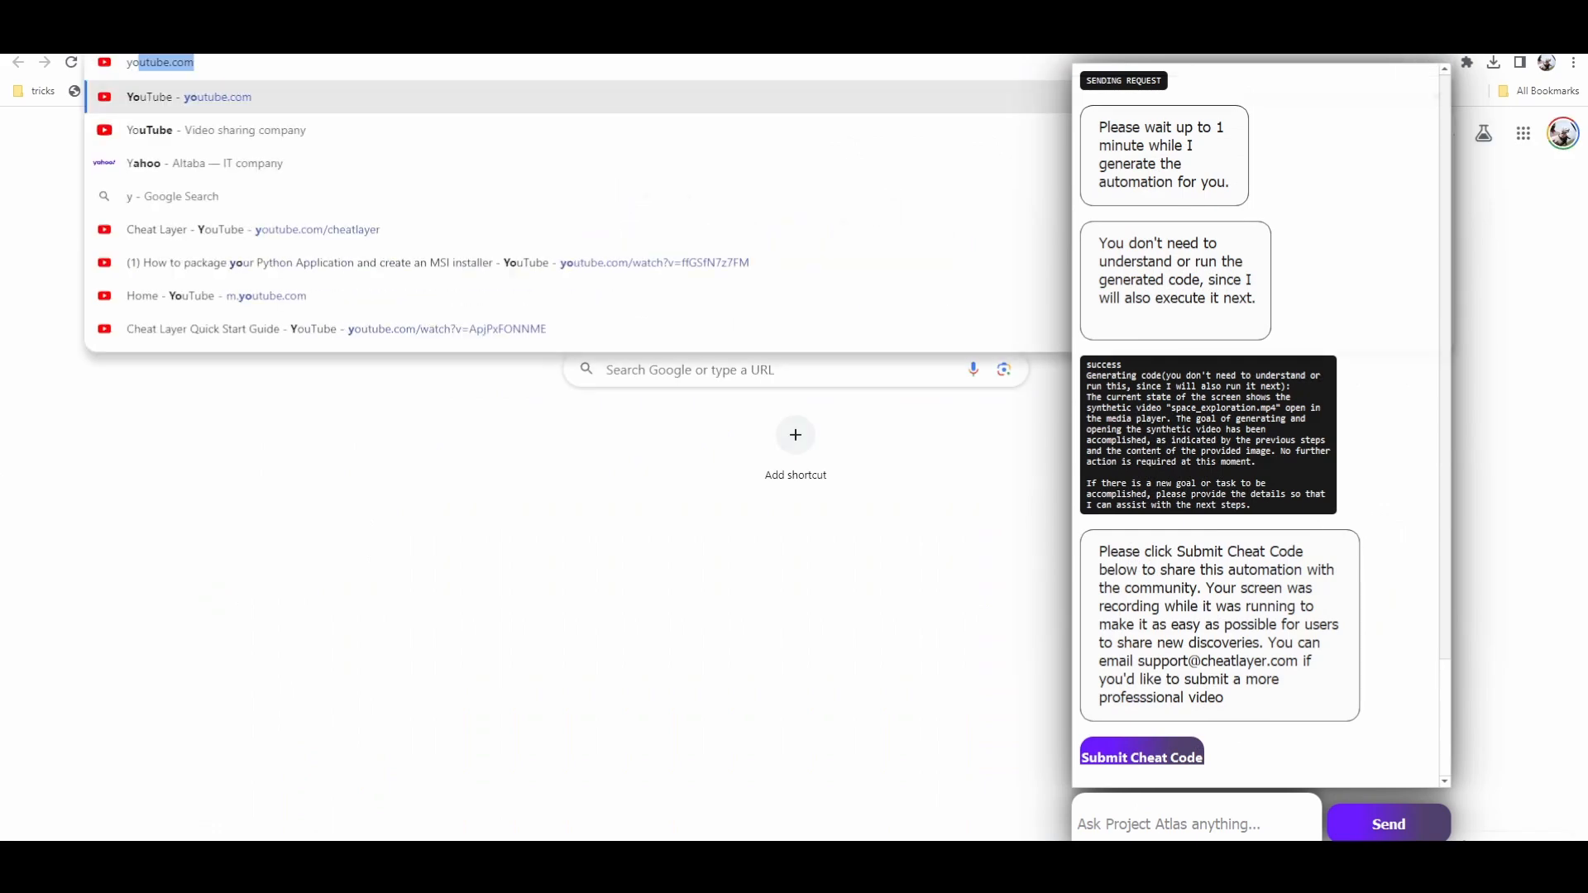
pyautogui.press('Return')
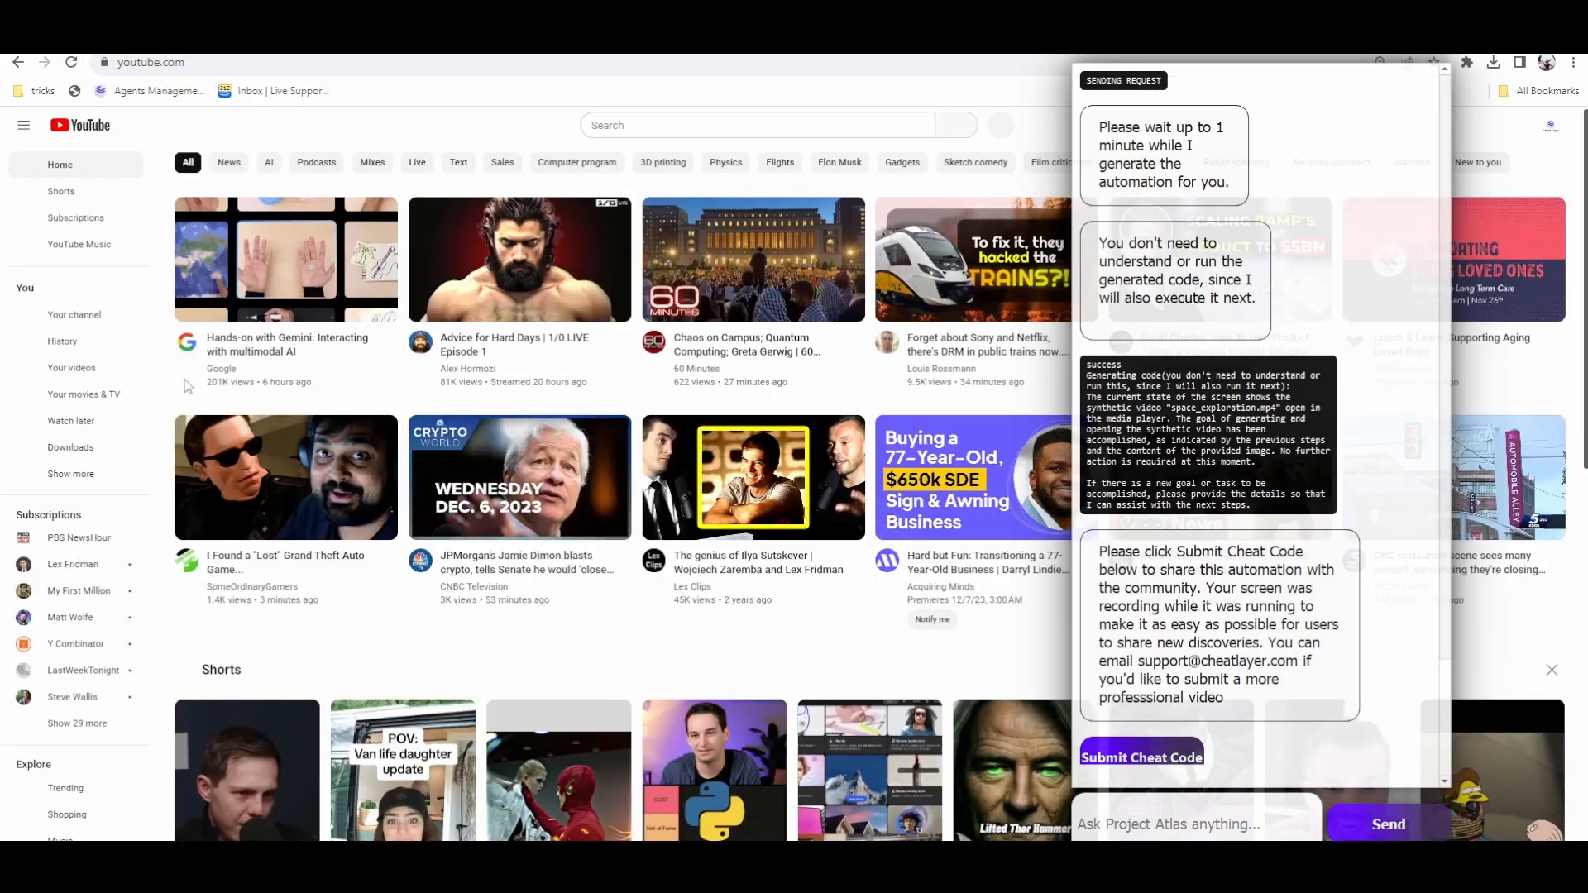
pyautogui.click(83, 367)
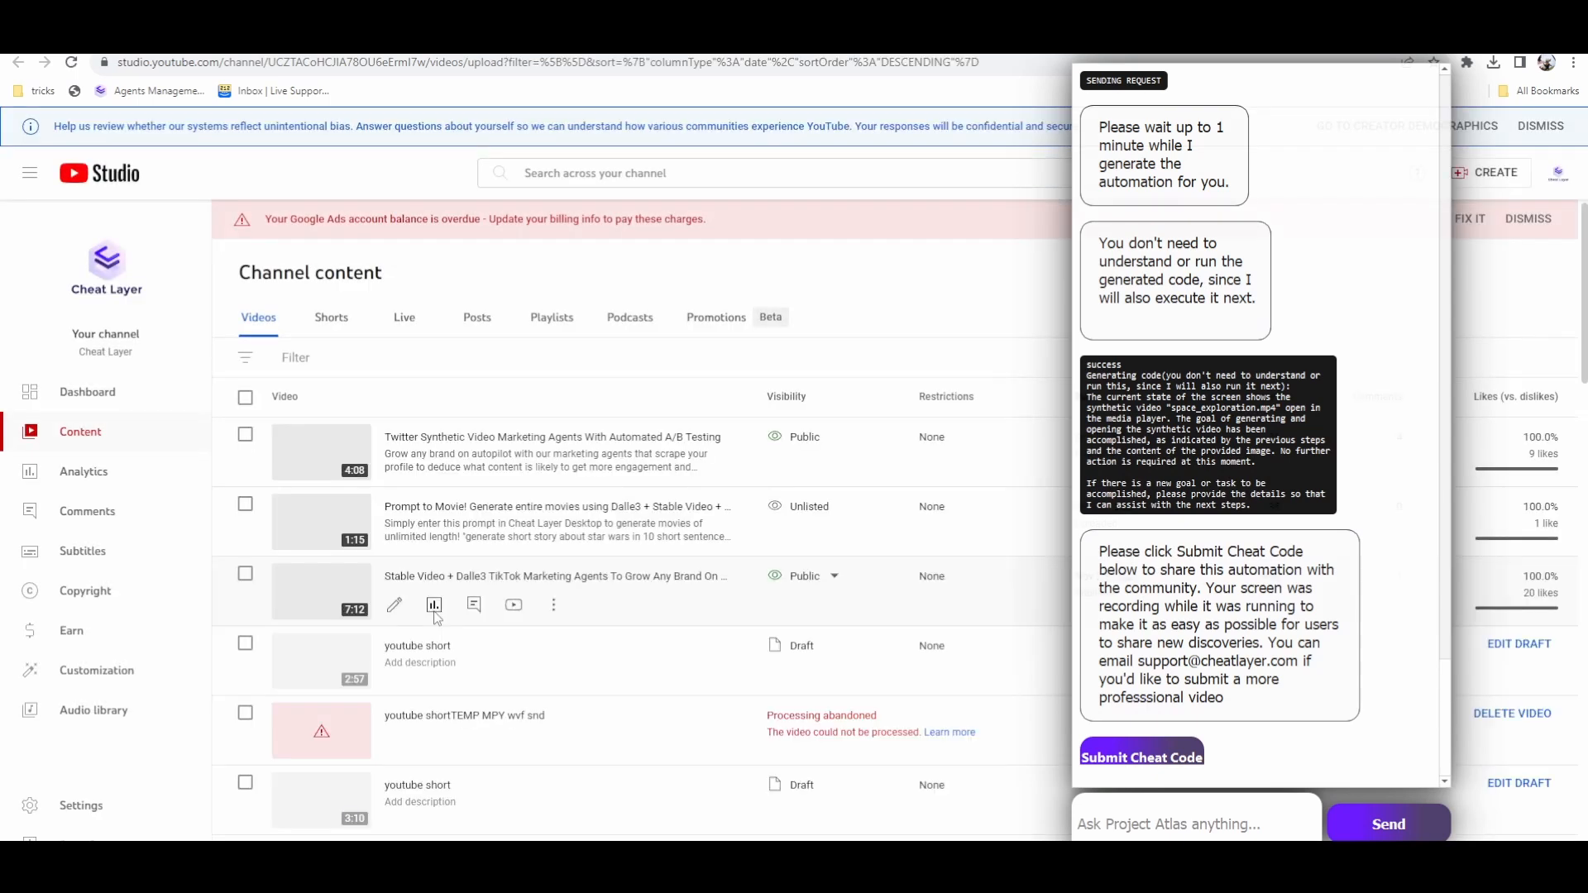
# Look through the channel's videos and open the details of the Prompt to Movie! video.
pyautogui.scroll(-3, 437, 612)
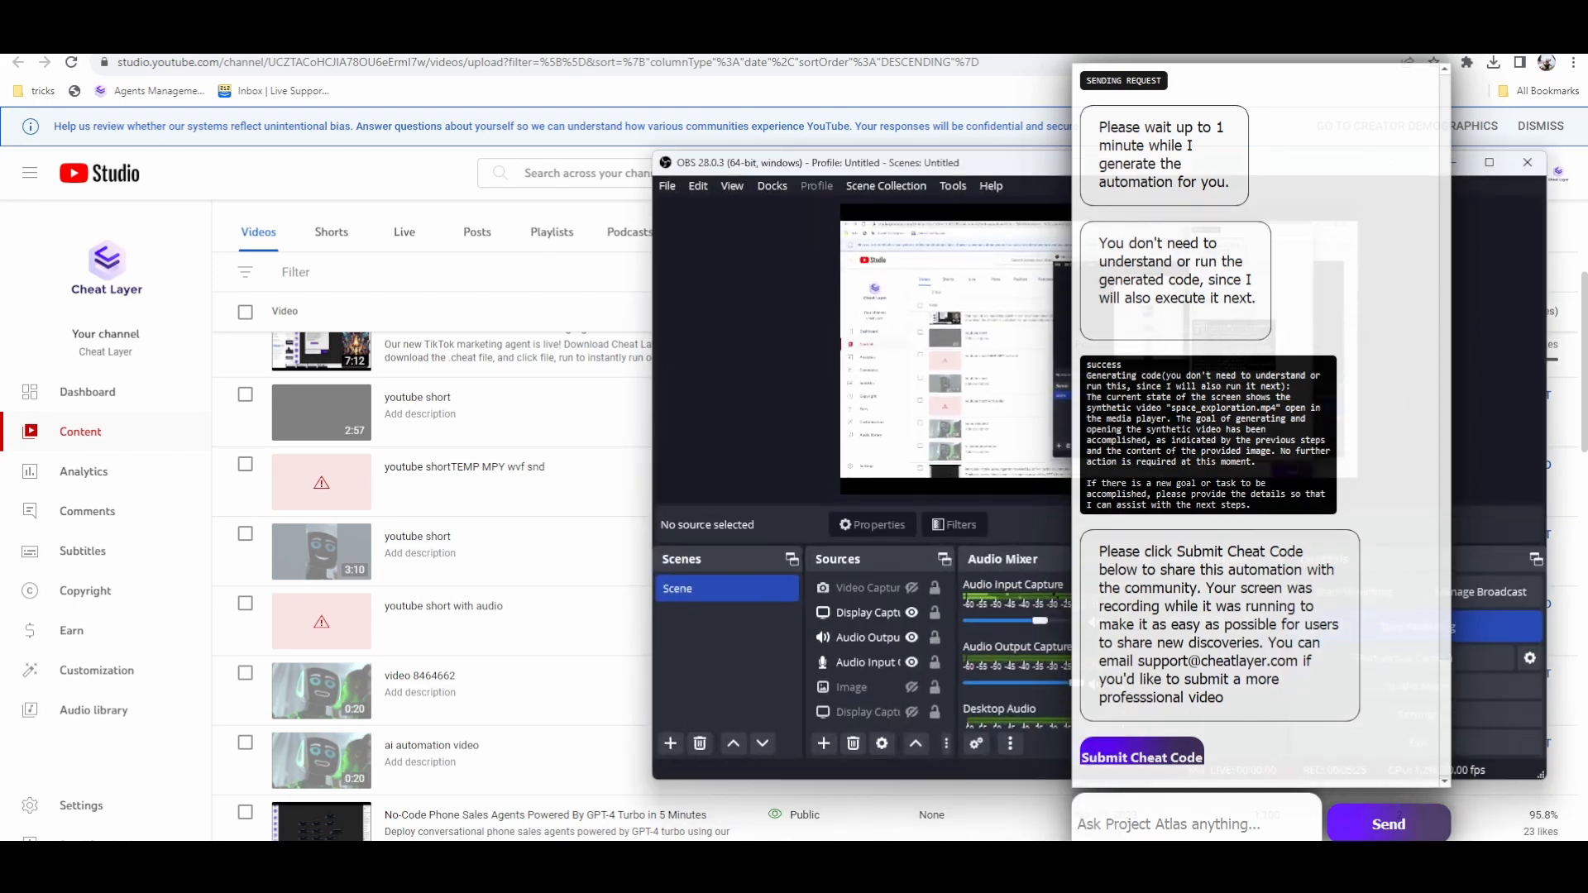
pyautogui.scroll(-5, 583, 681)
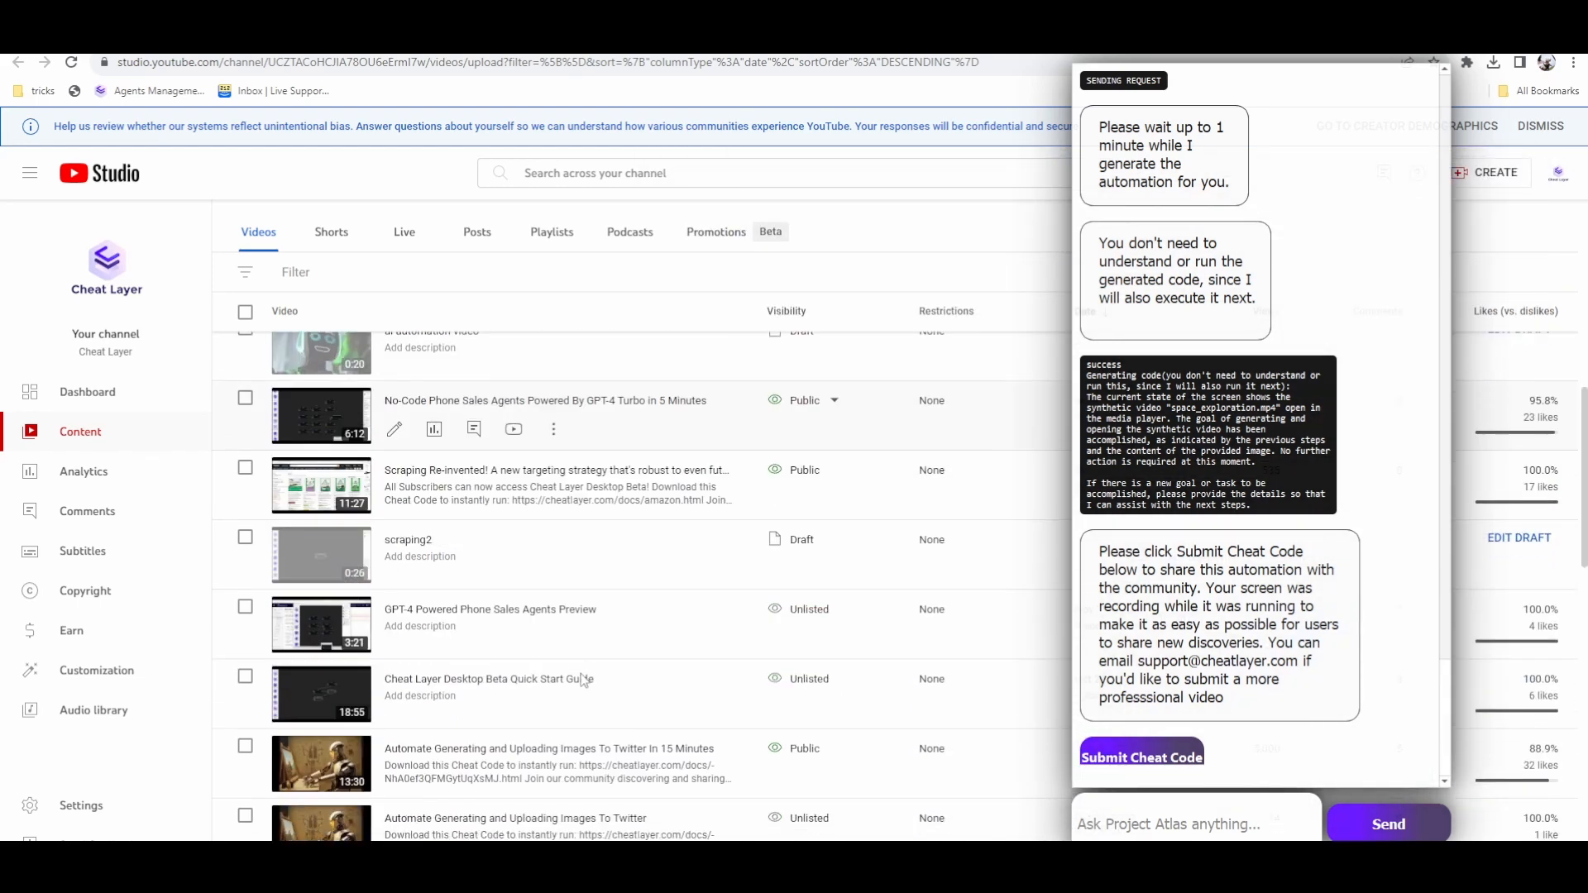
pyautogui.scroll(8, 583, 681)
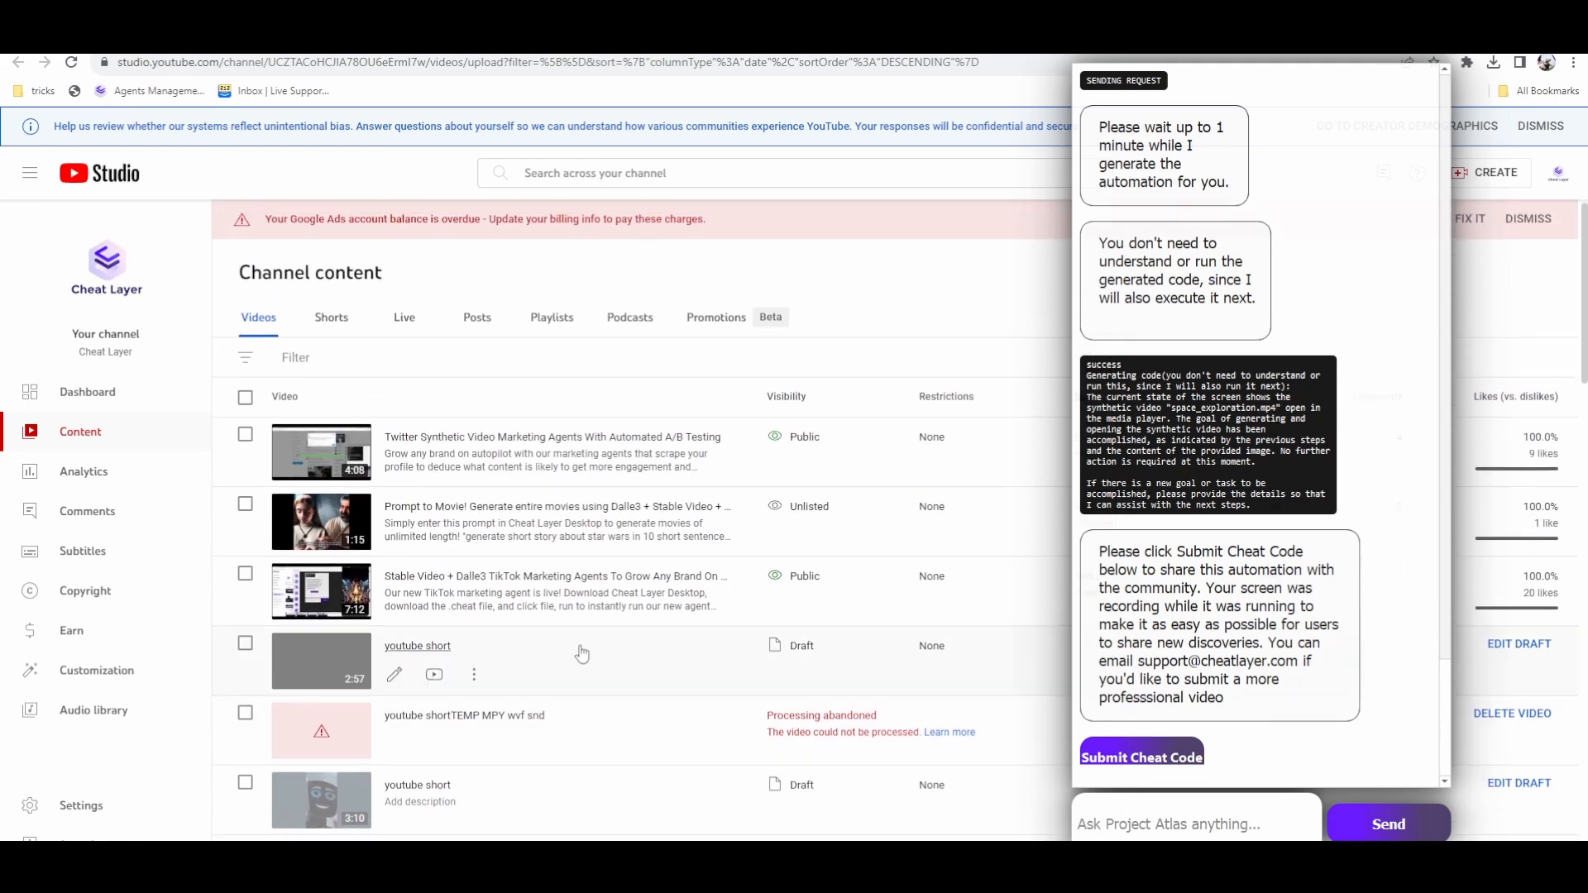
pyautogui.click(335, 538)
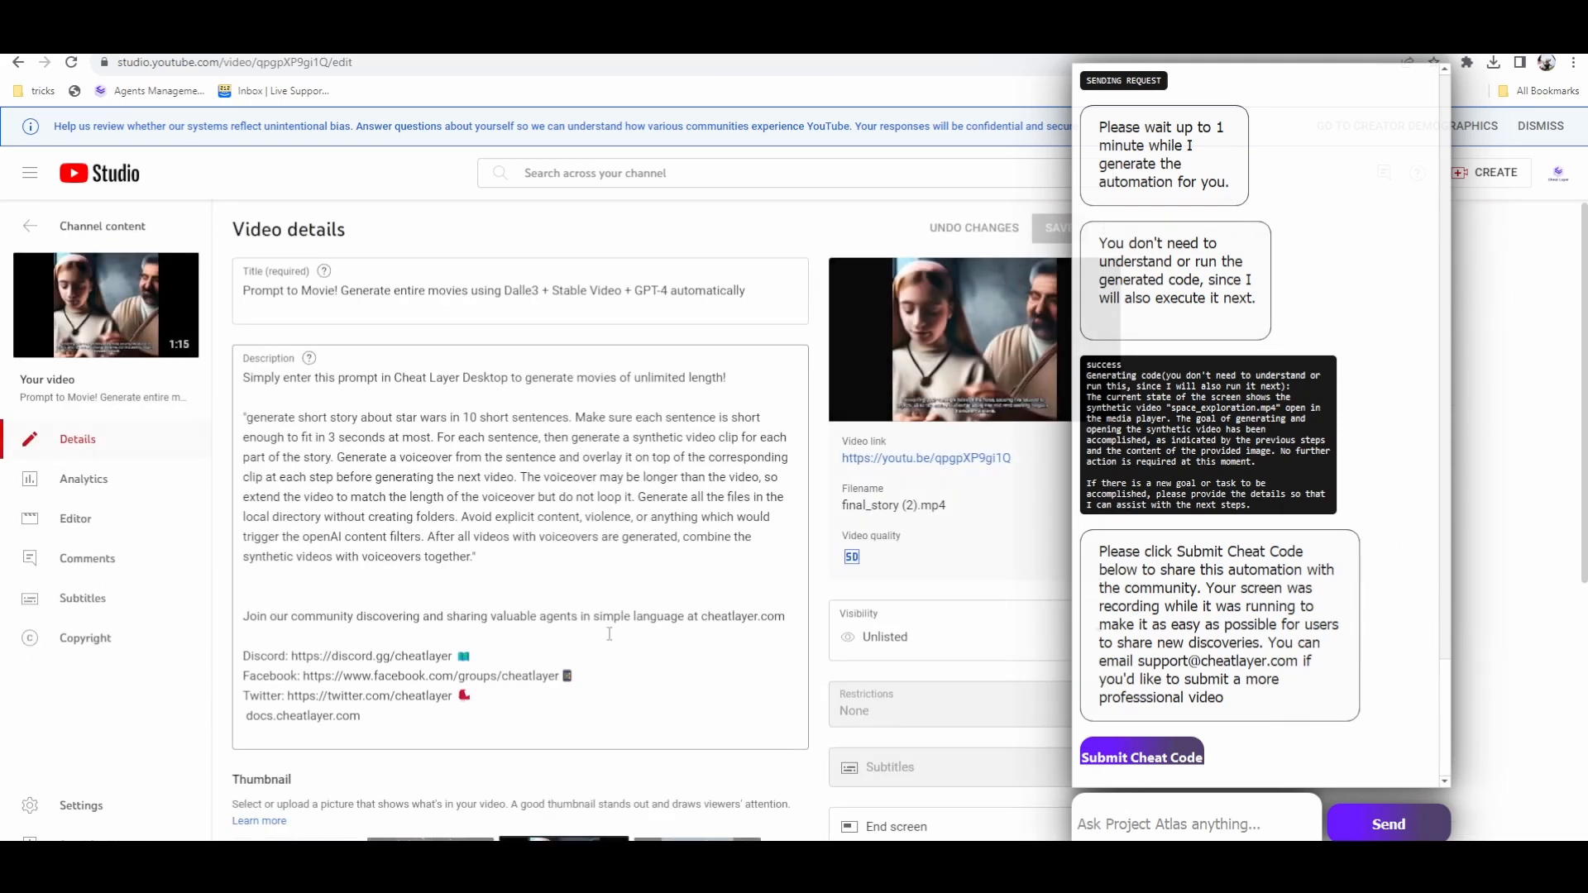
# Copy the quoted prompt for the ten-sentence star wars short story from the video's description.
pyautogui.click(250, 420)
pyautogui.moveTo(250, 419); pyautogui.dragTo(473, 565)
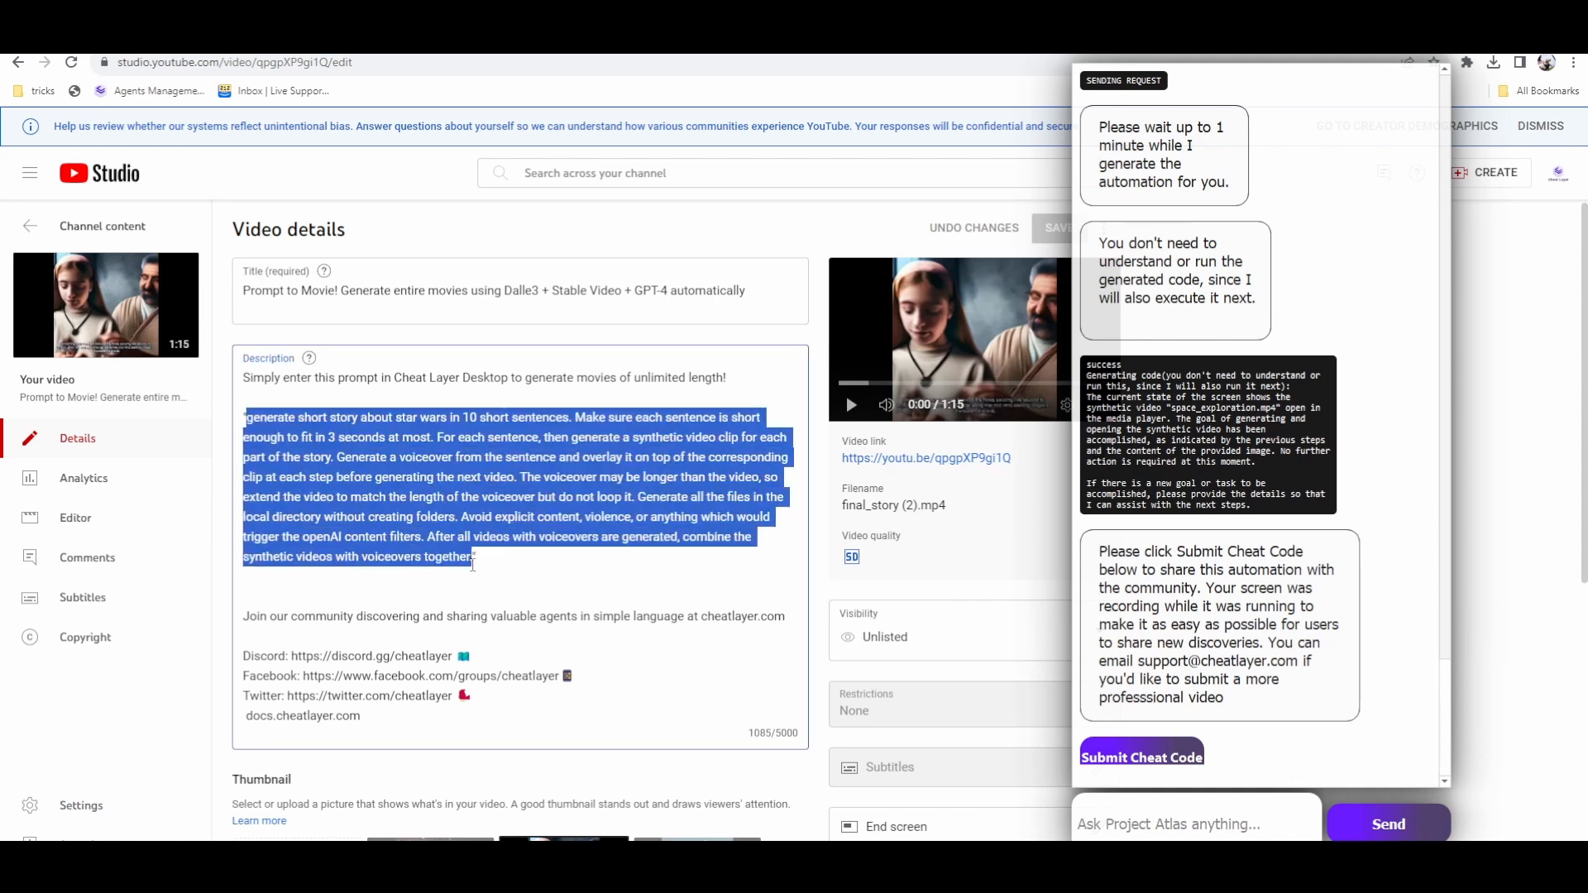
pyautogui.rightClick(422, 470)
pyautogui.click(464, 532)
# Return to Cheat Layer, send the copied star wars story prompt to Project Atlas and review the chat output.
pyautogui.hotkey('ctrl', 'Tab')
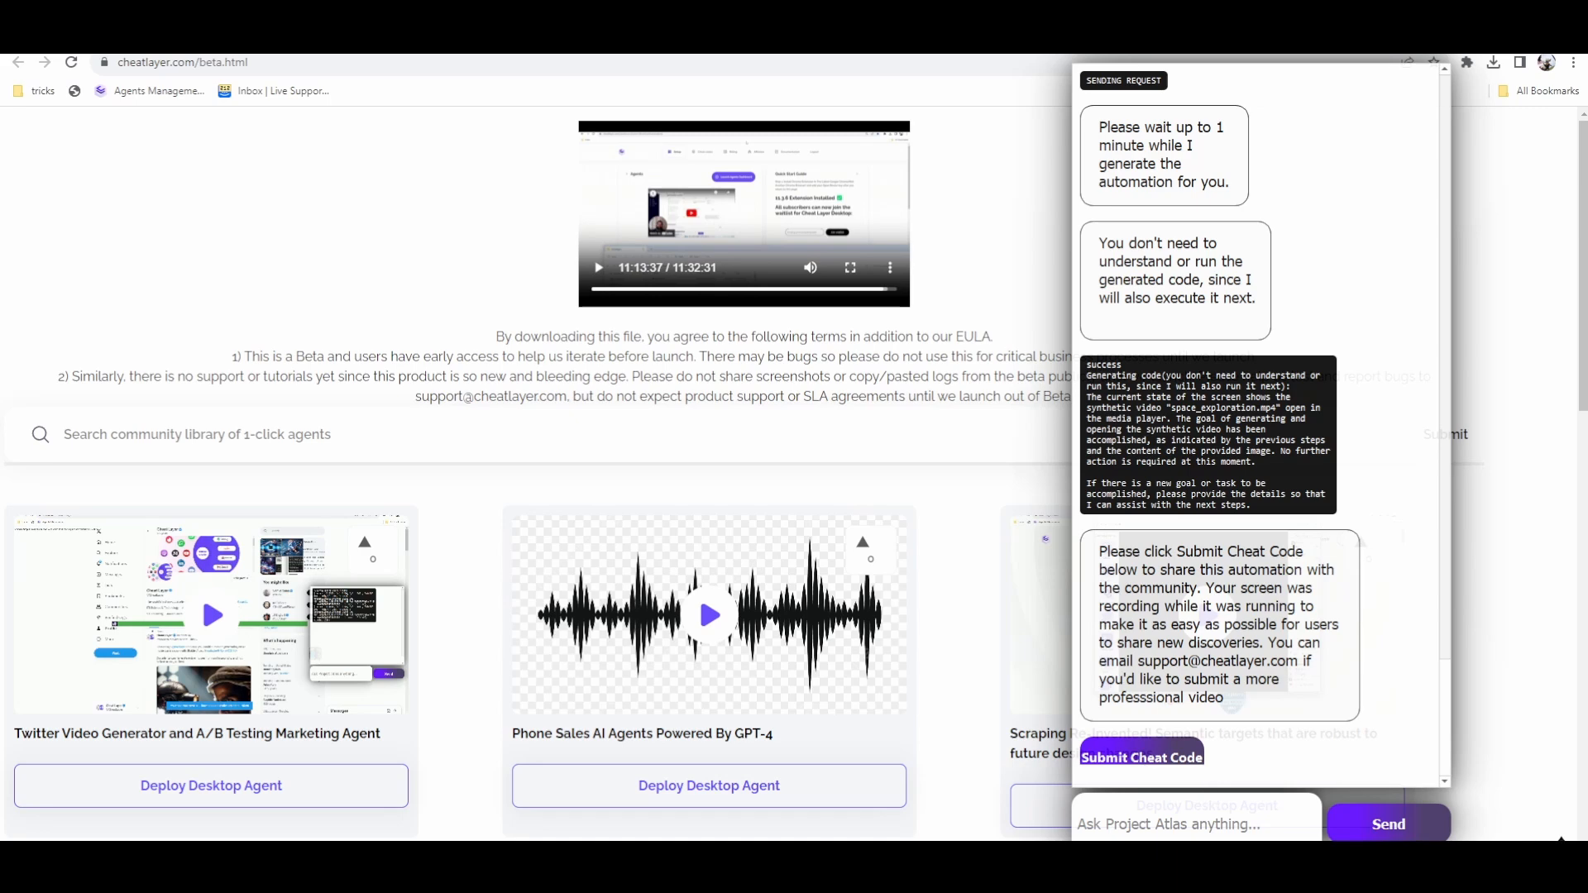
pyautogui.click(1133, 751)
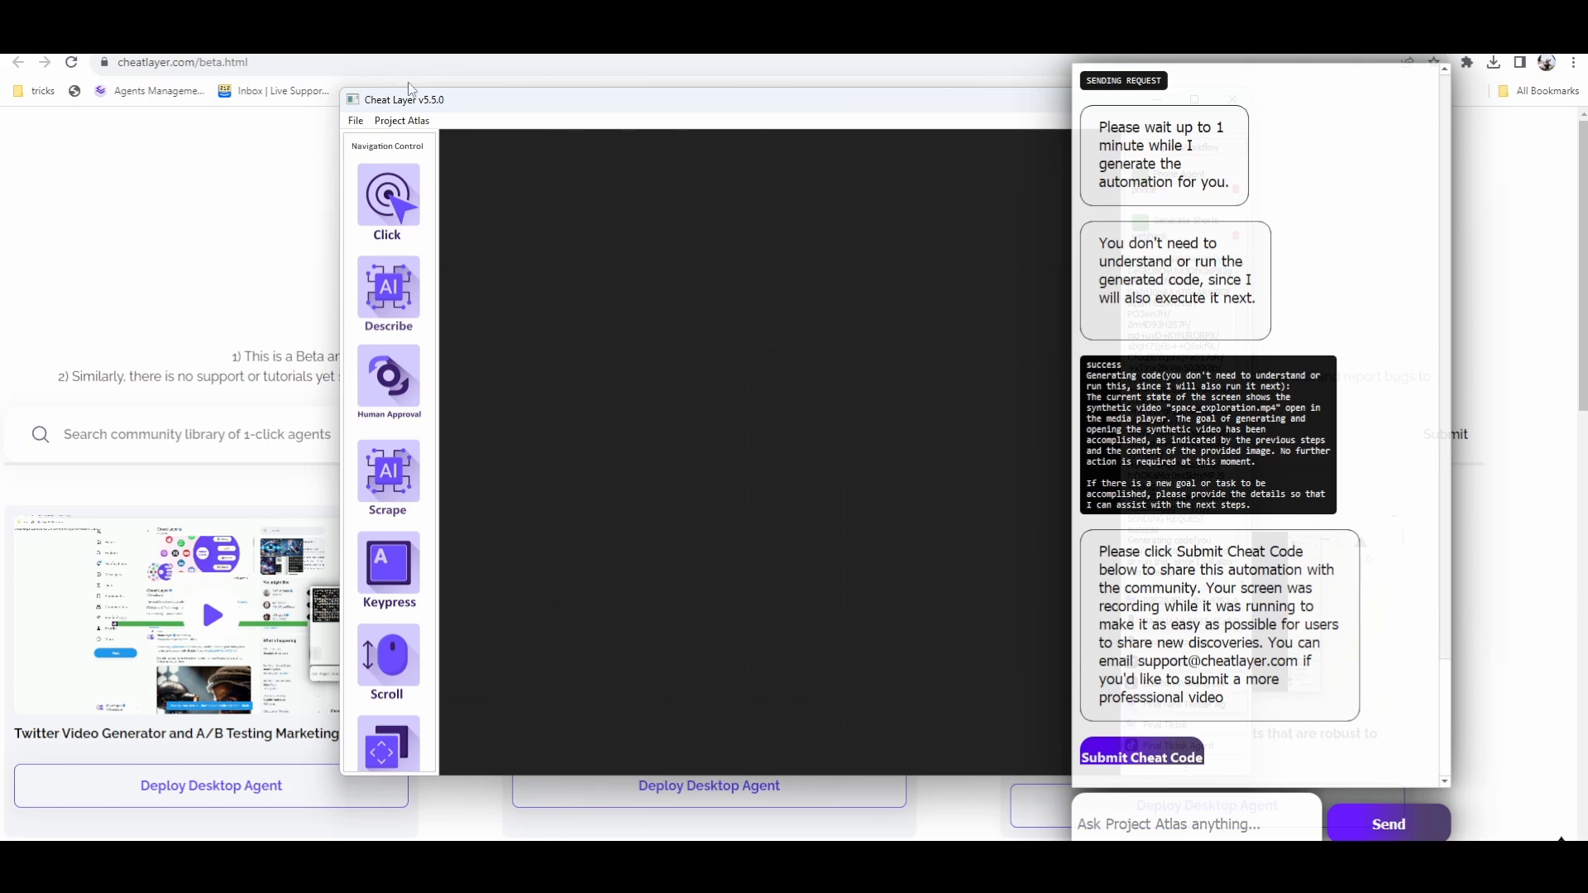
pyautogui.click(360, 116)
pyautogui.click(366, 139)
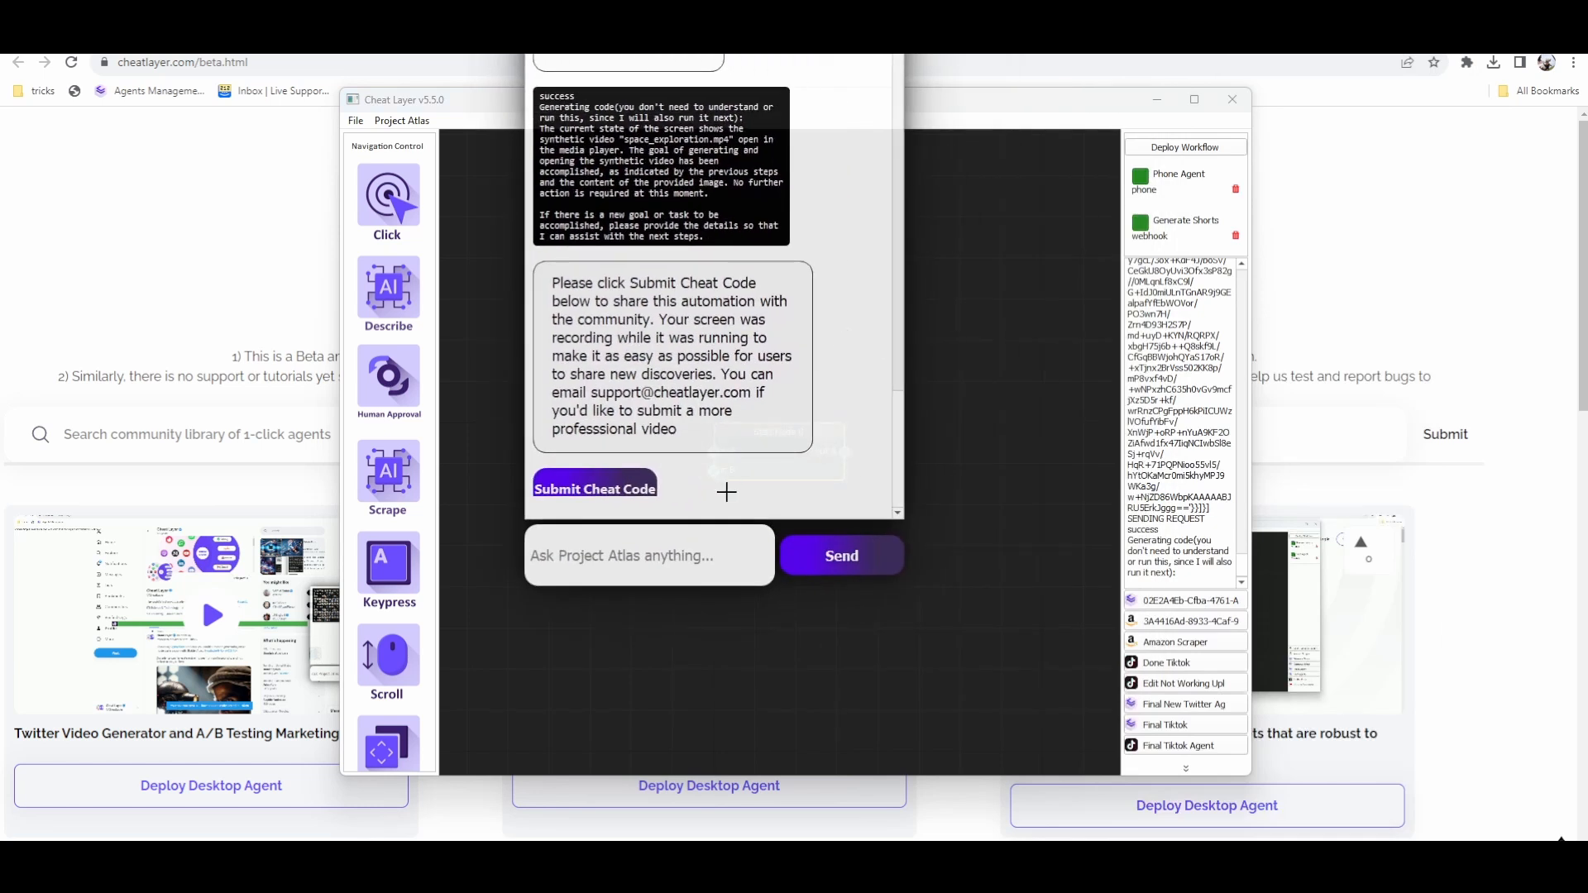
pyautogui.click(684, 570)
pyautogui.hotkey('ctrl', 'v')
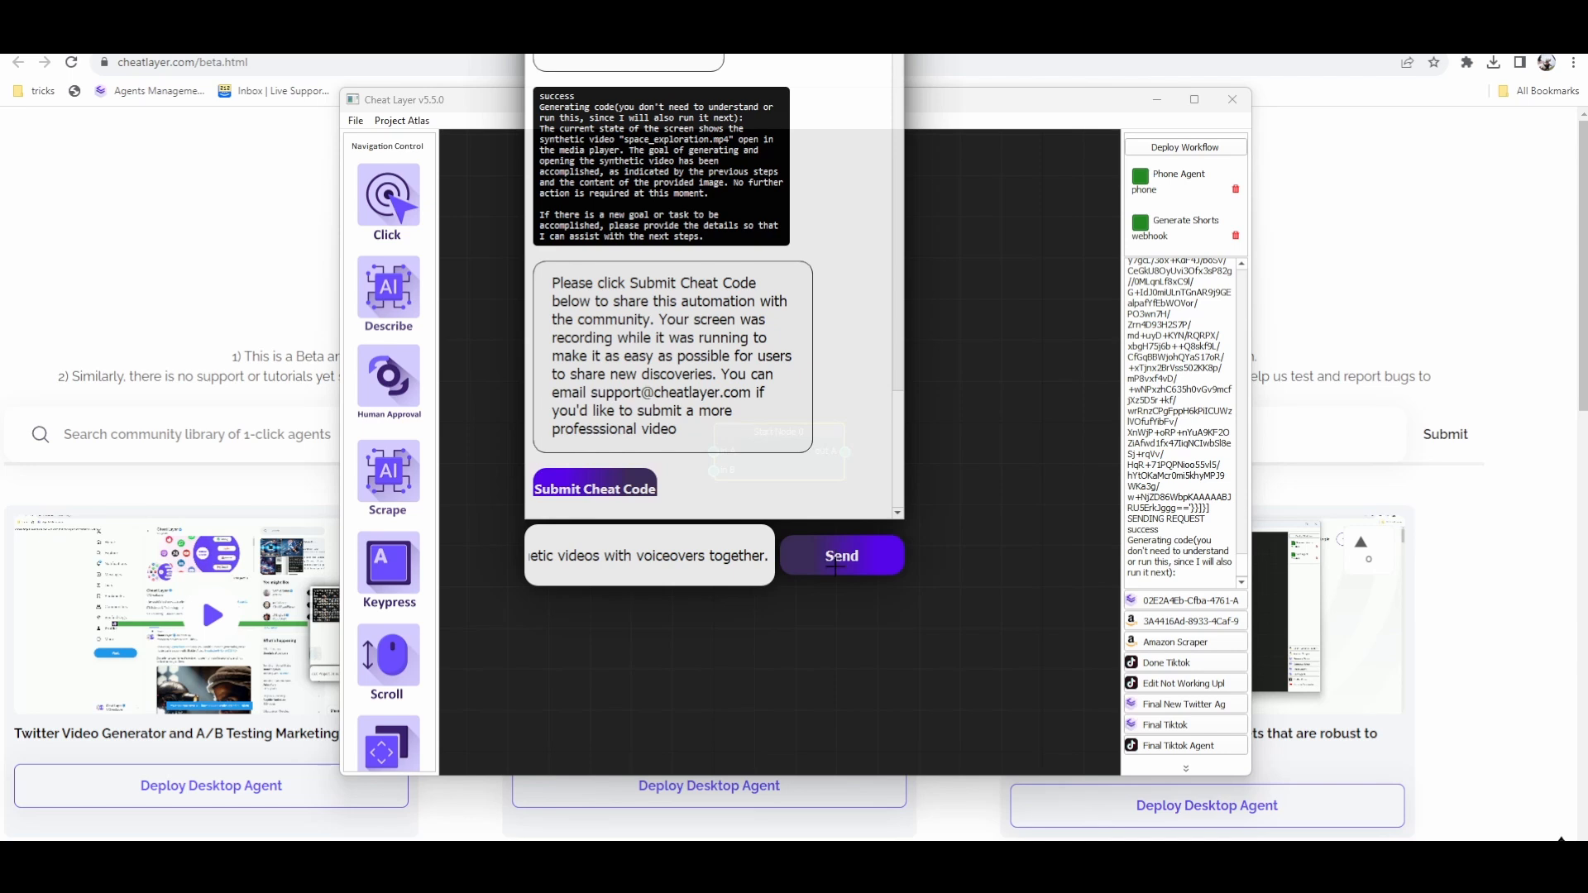
pyautogui.click(836, 565)
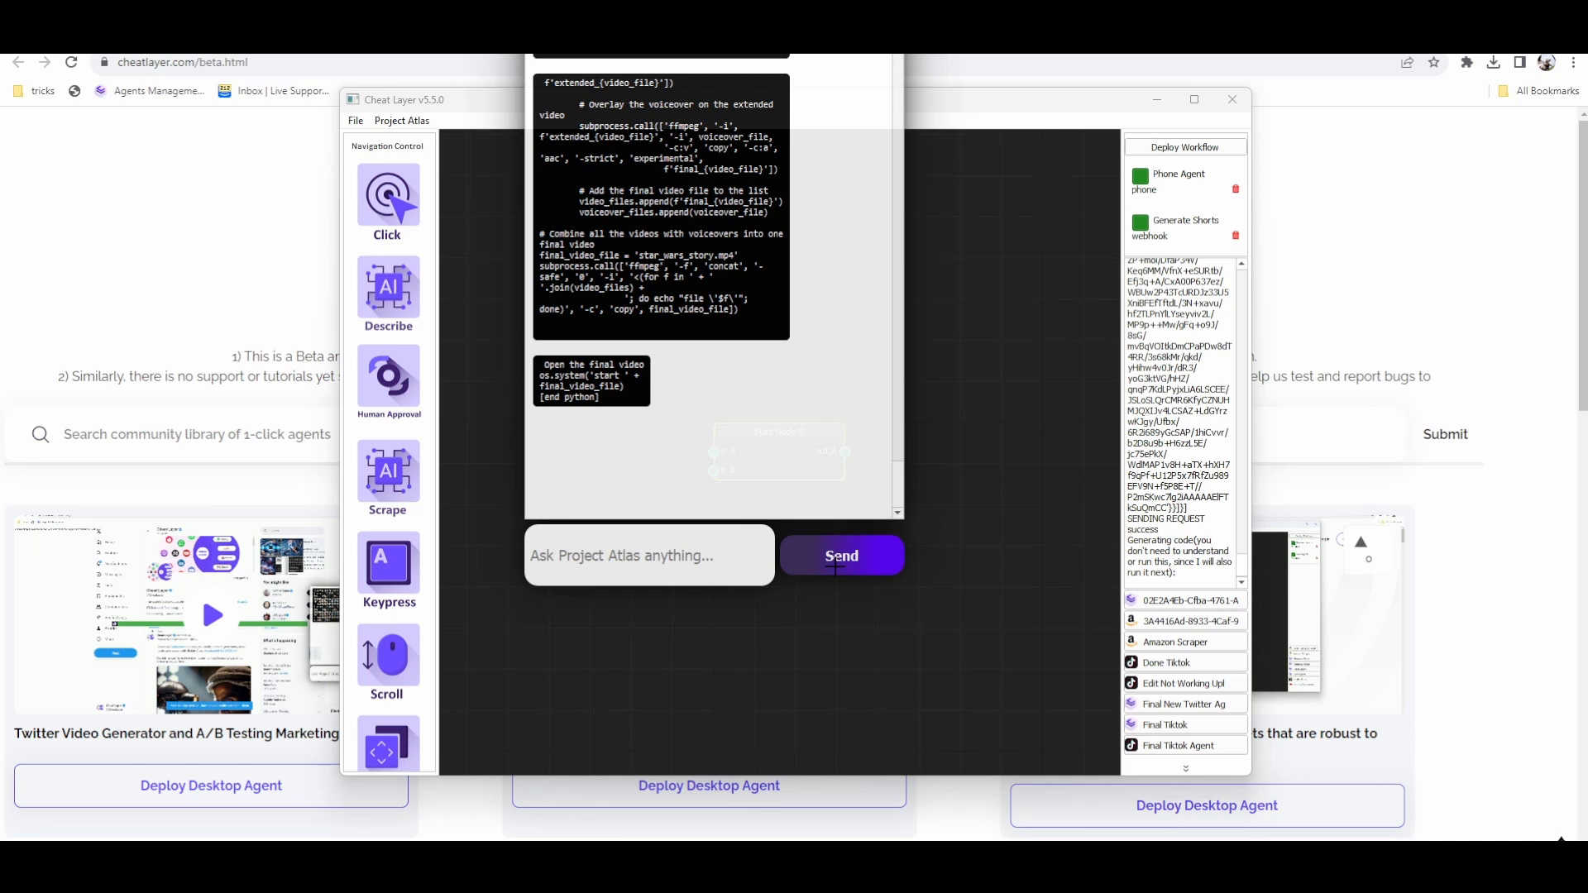
pyautogui.click(896, 217)
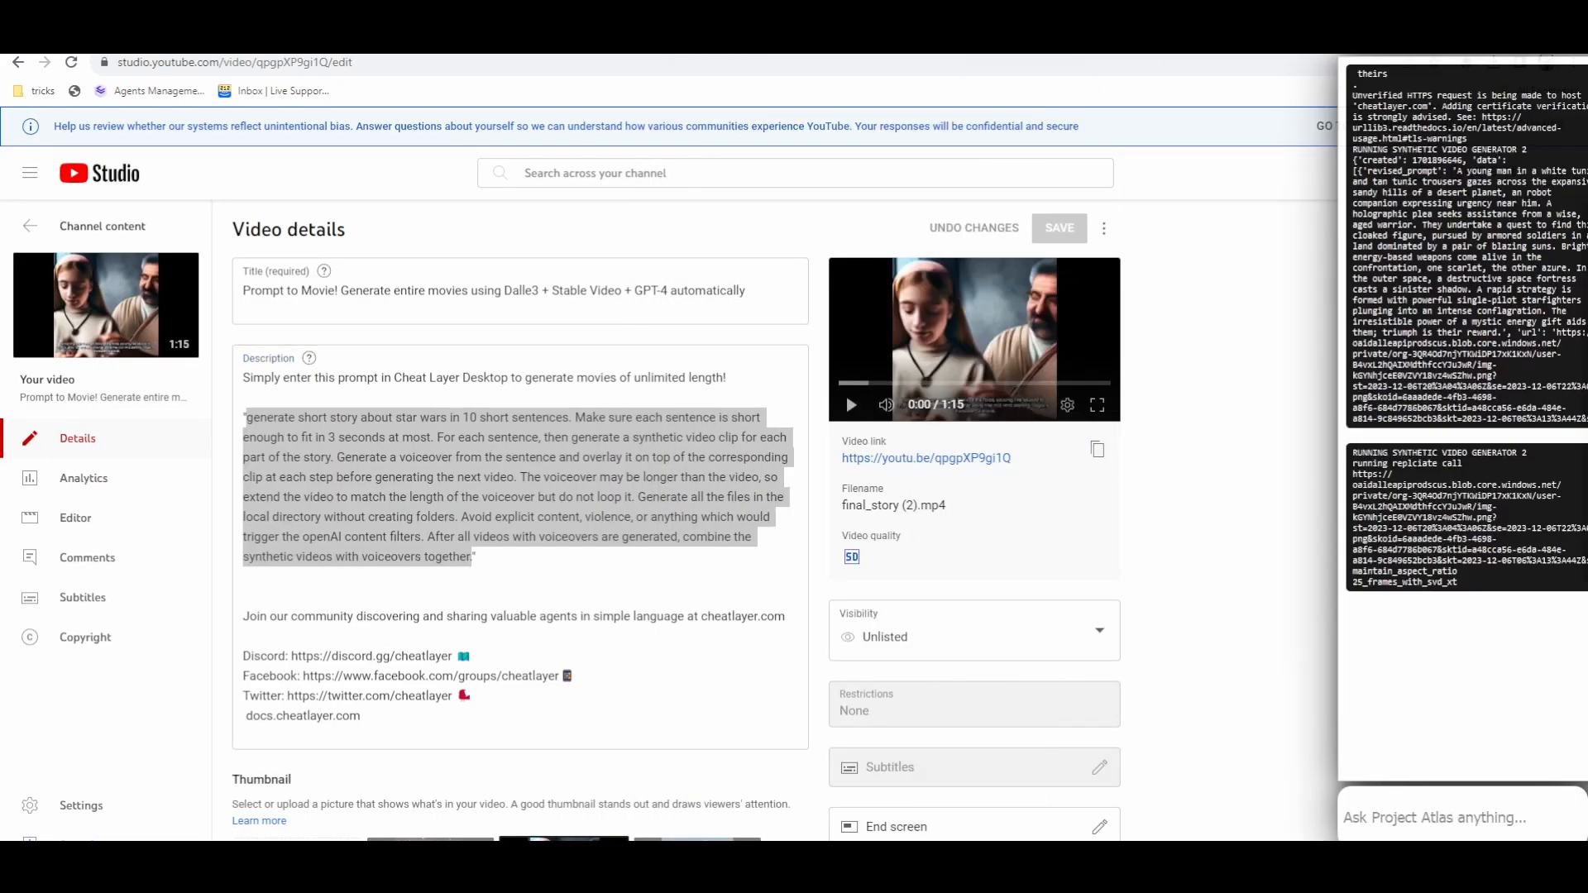
pyautogui.hotkey('ctrl', 't')
pyautogui.write('tw')
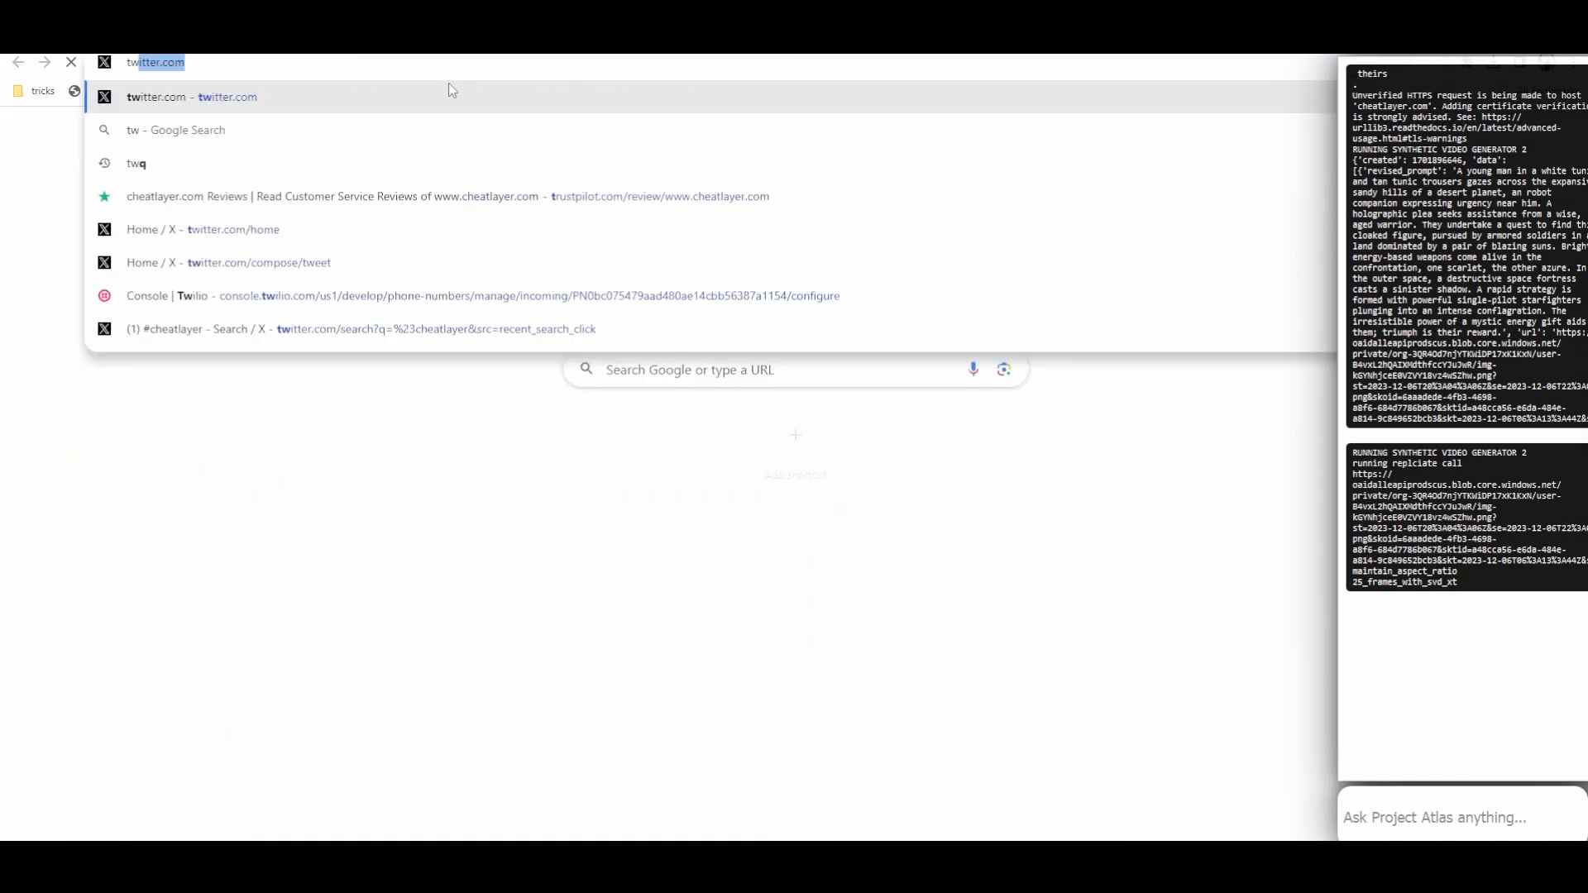
pyautogui.click(482, 262)
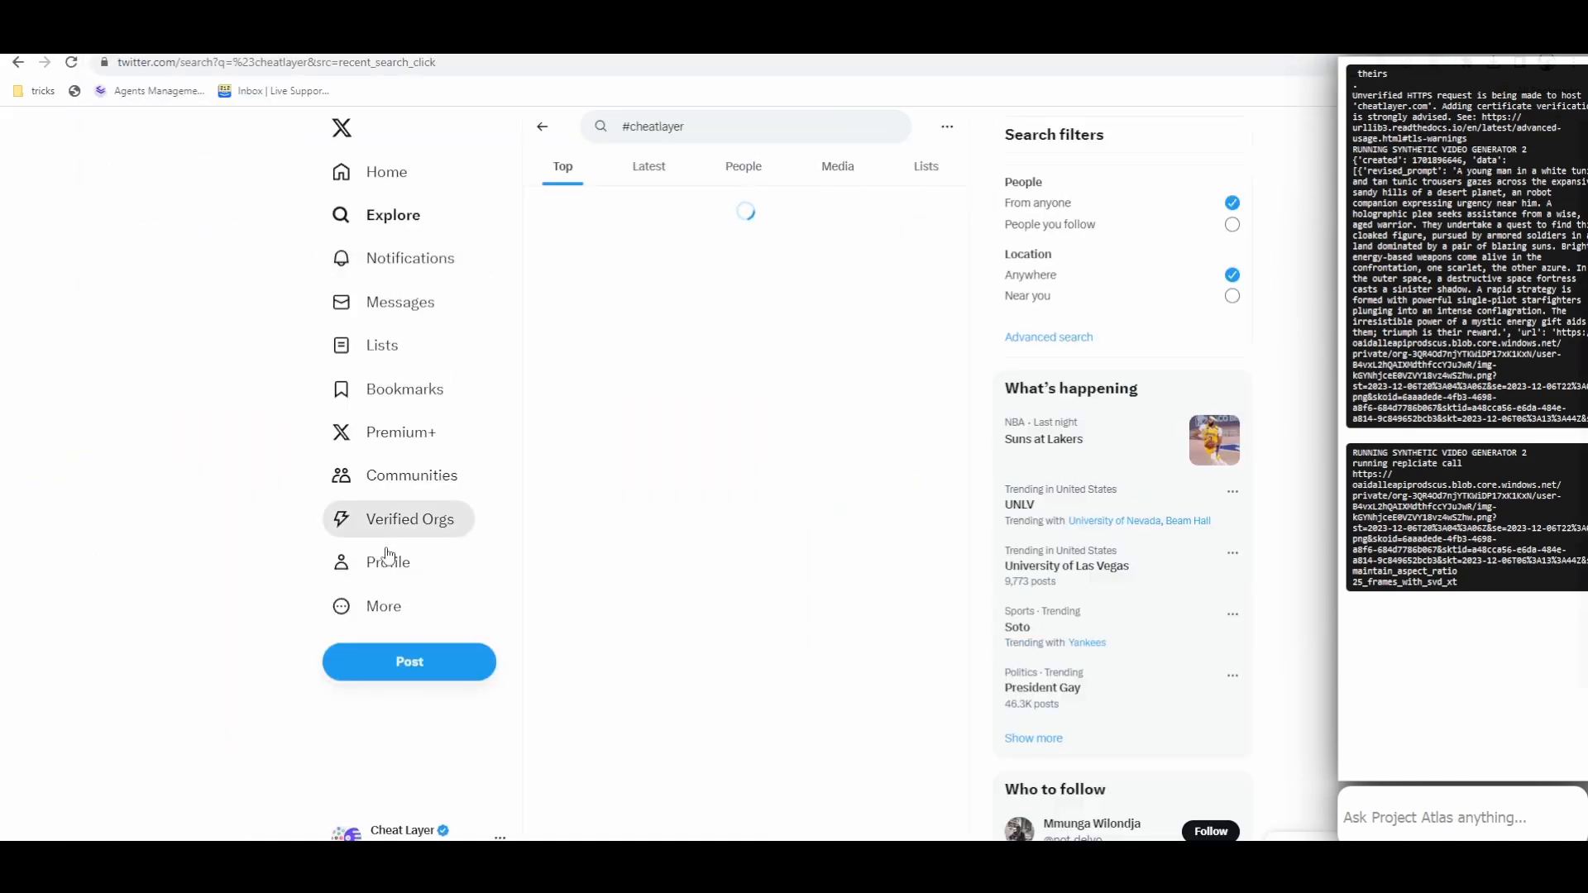
pyautogui.click(389, 562)
pyautogui.scroll(-5, 765, 626)
pyautogui.scroll(3, 770, 612)
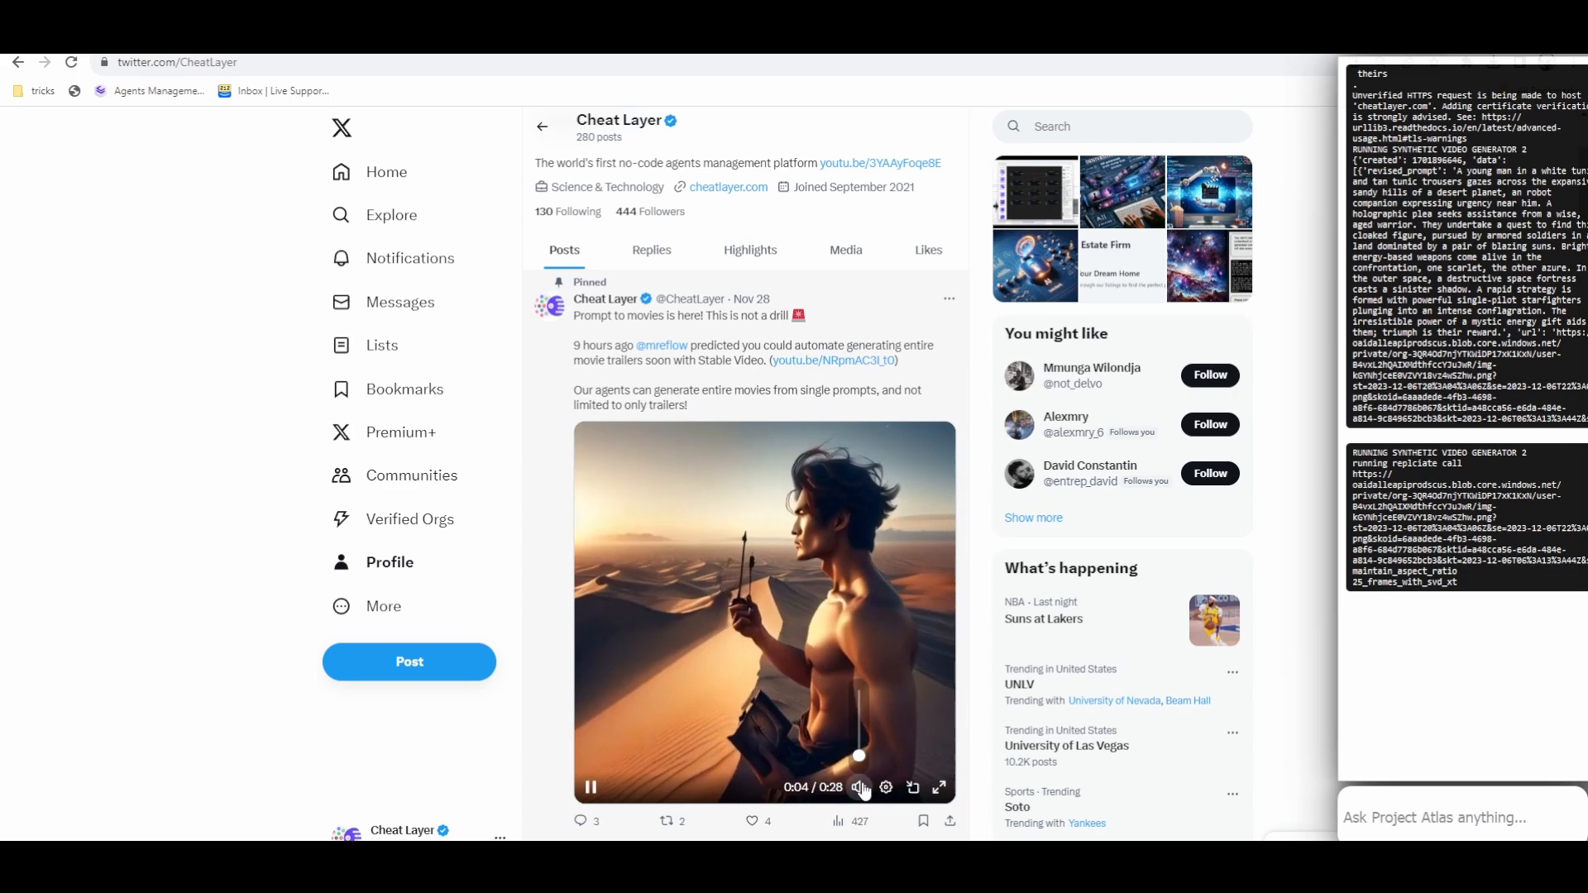
pyautogui.click(858, 787)
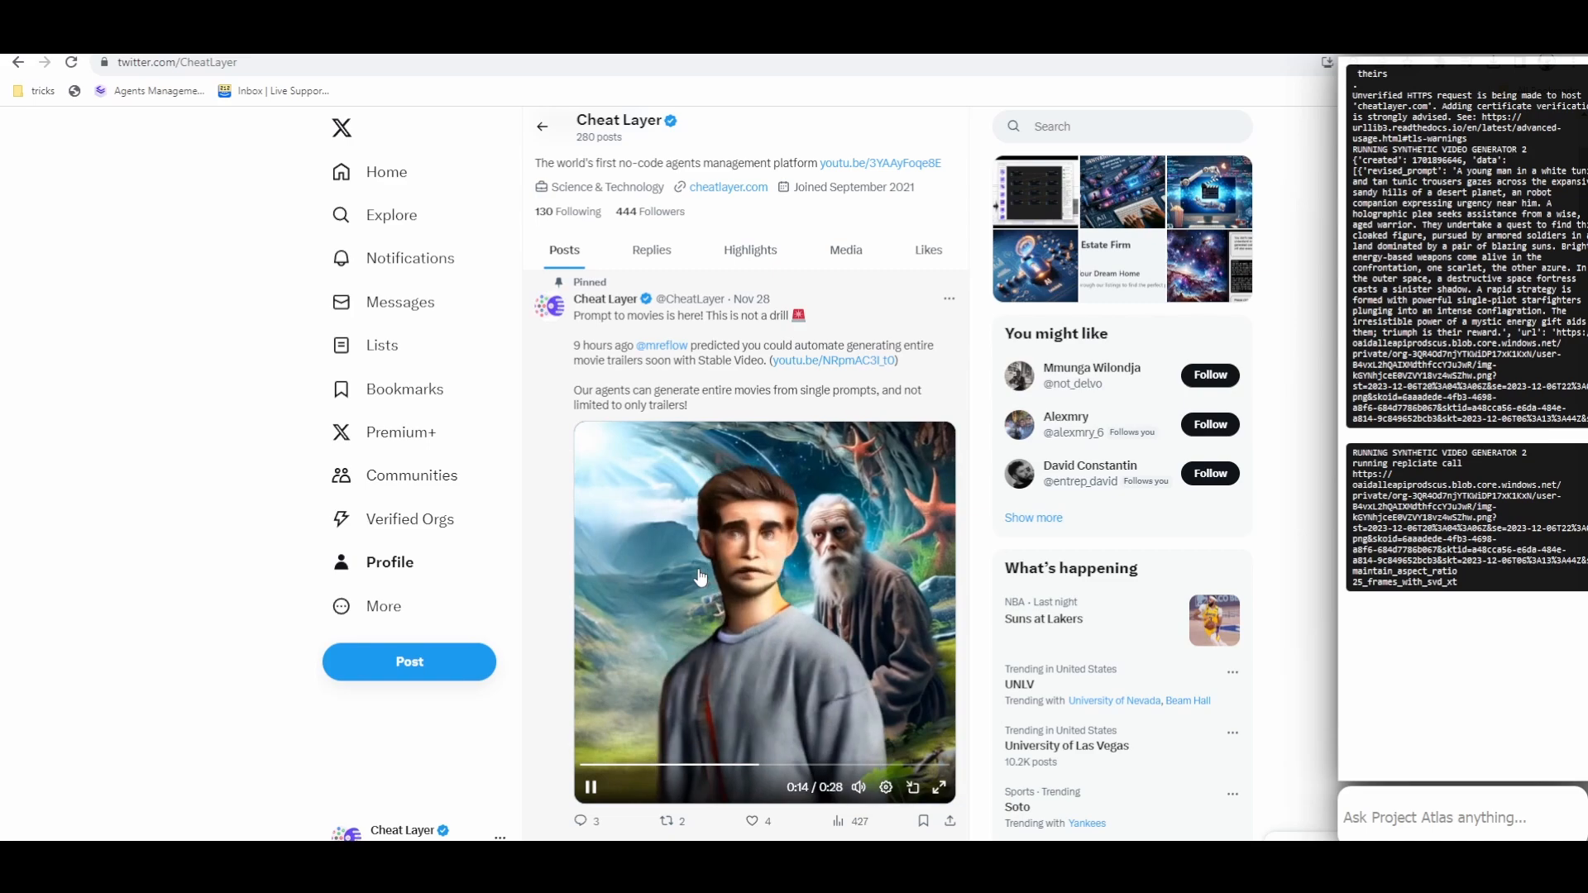
# Open the full thread of the pinned post and unmute the video in the reply about editing the original prompt.
pyautogui.scroll(-2, 700, 576)
pyautogui.scroll(-3, 699, 577)
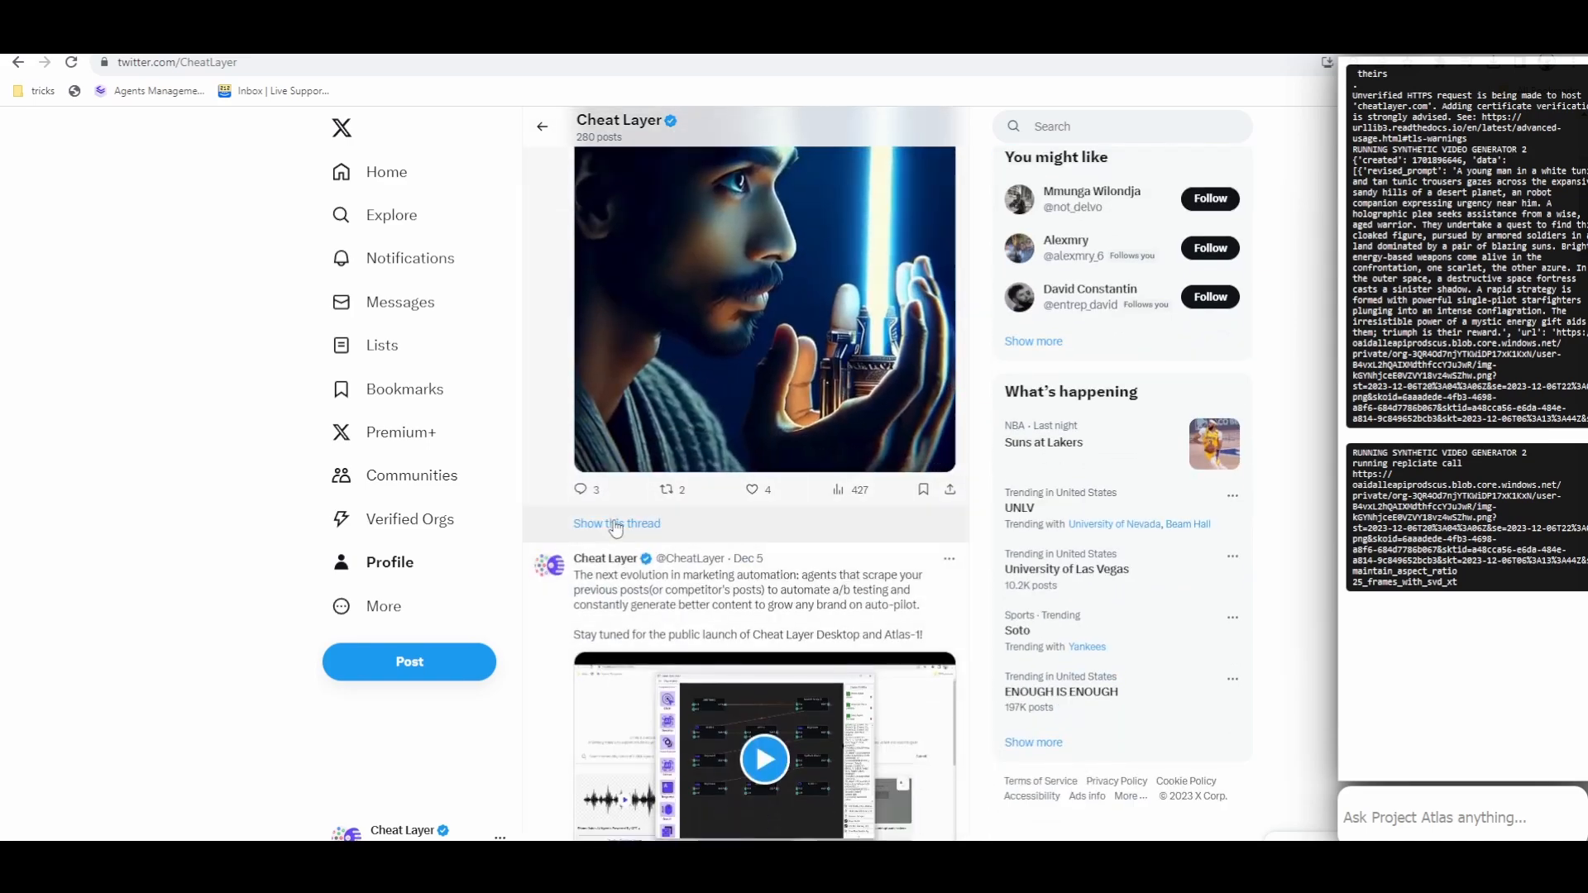
pyautogui.click(616, 524)
pyautogui.scroll(-12, 834, 649)
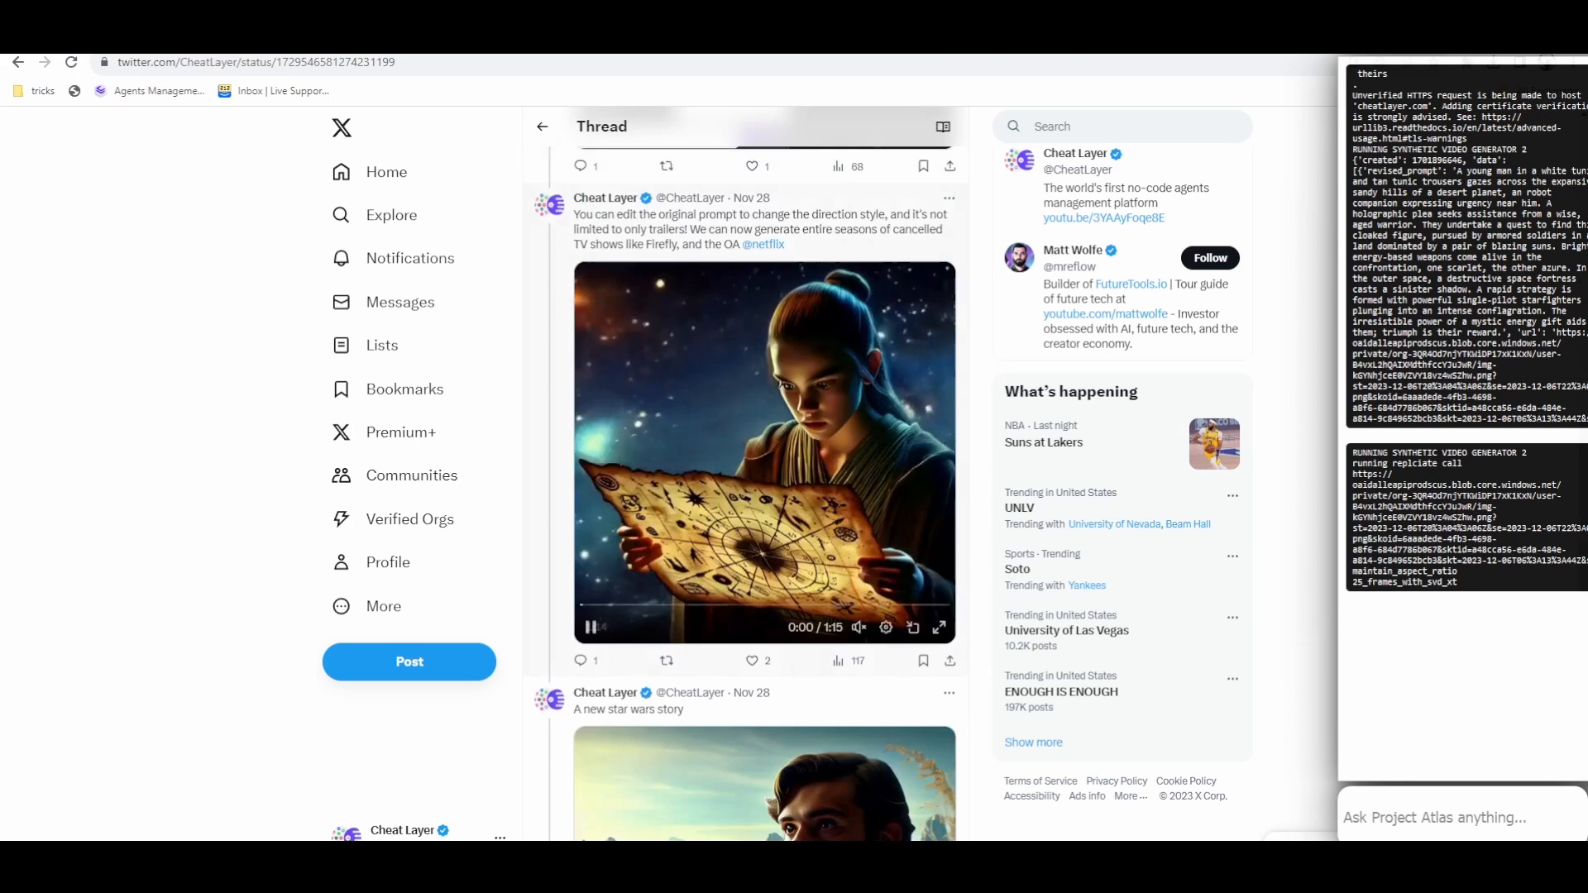
pyautogui.click(860, 629)
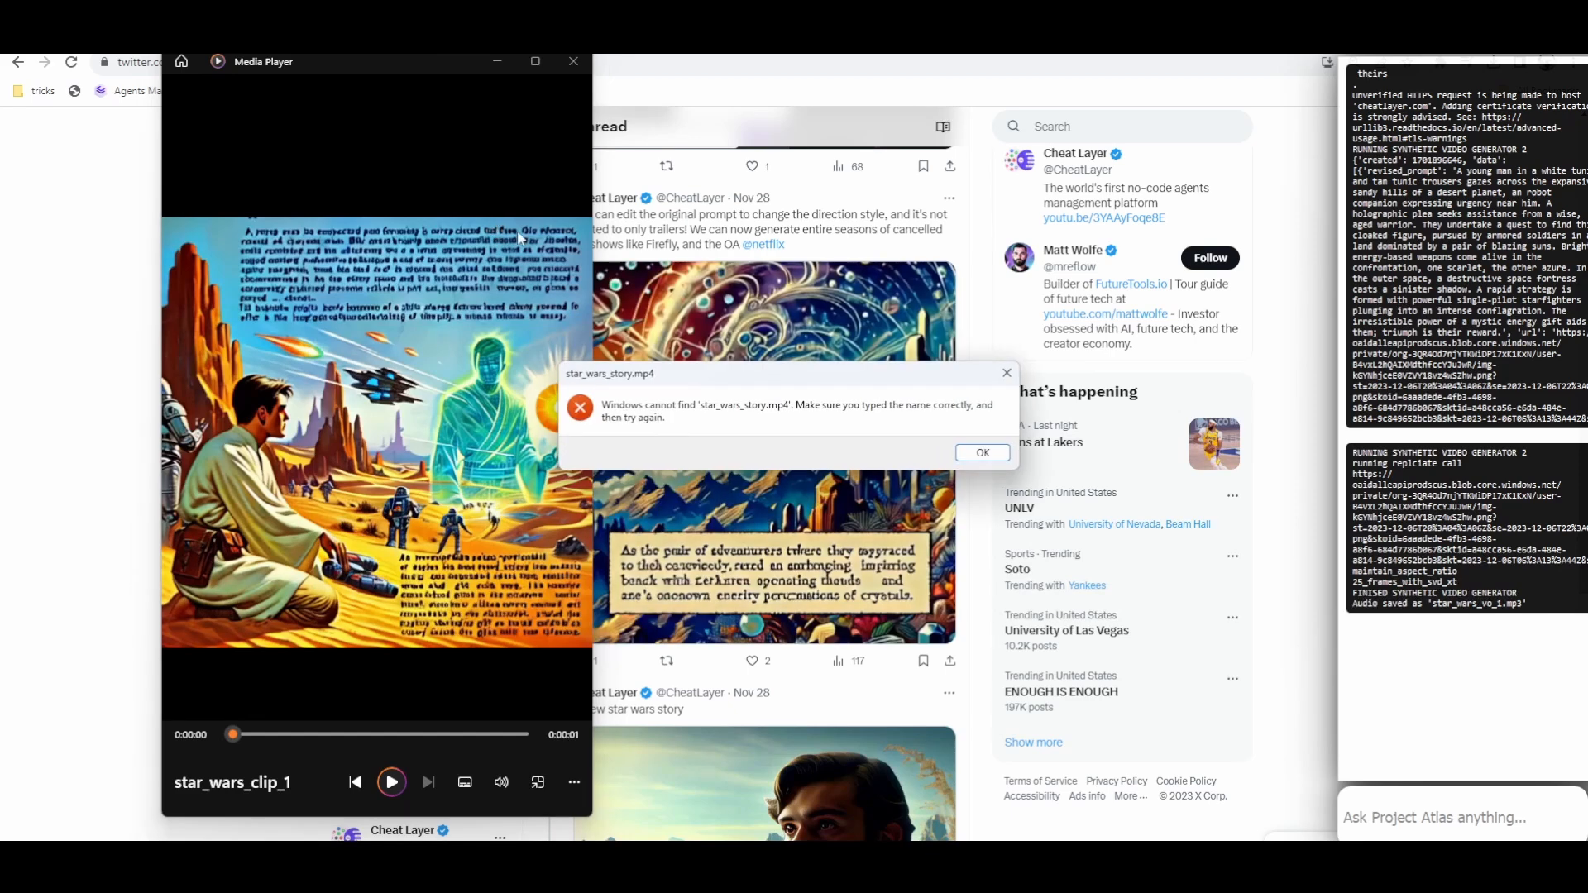
# Dismiss the error dialog and close the star_wars_clip_1 video player.
pyautogui.click(999, 452)
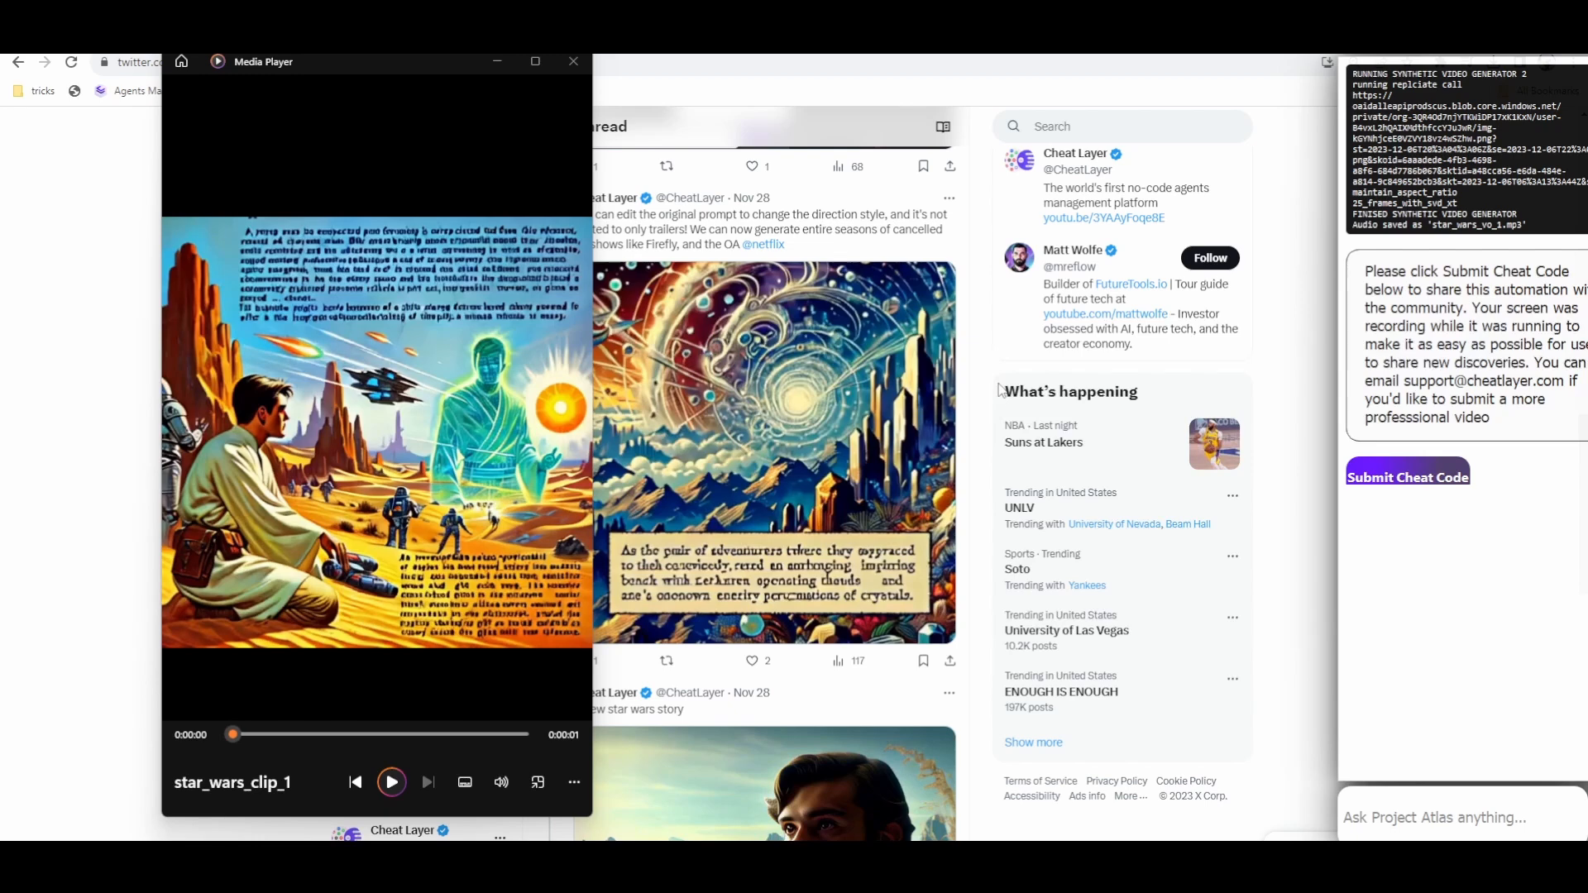
pyautogui.click(574, 62)
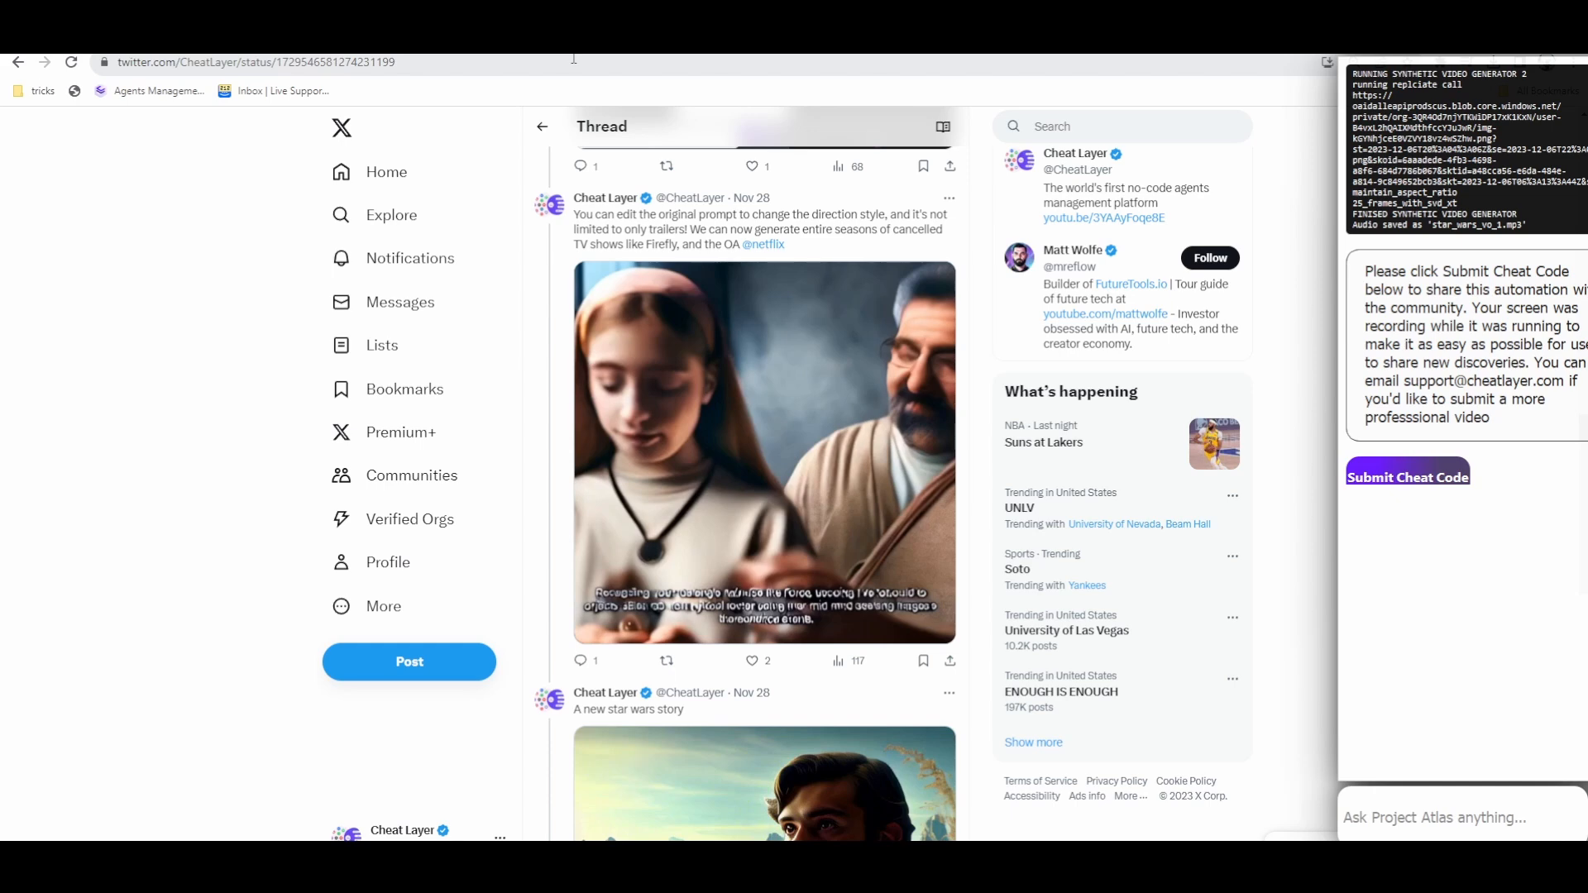
# Jump to another point in the reply's video, and return to the thread's first post to unmute its video.
pyautogui.moveTo(860, 612)
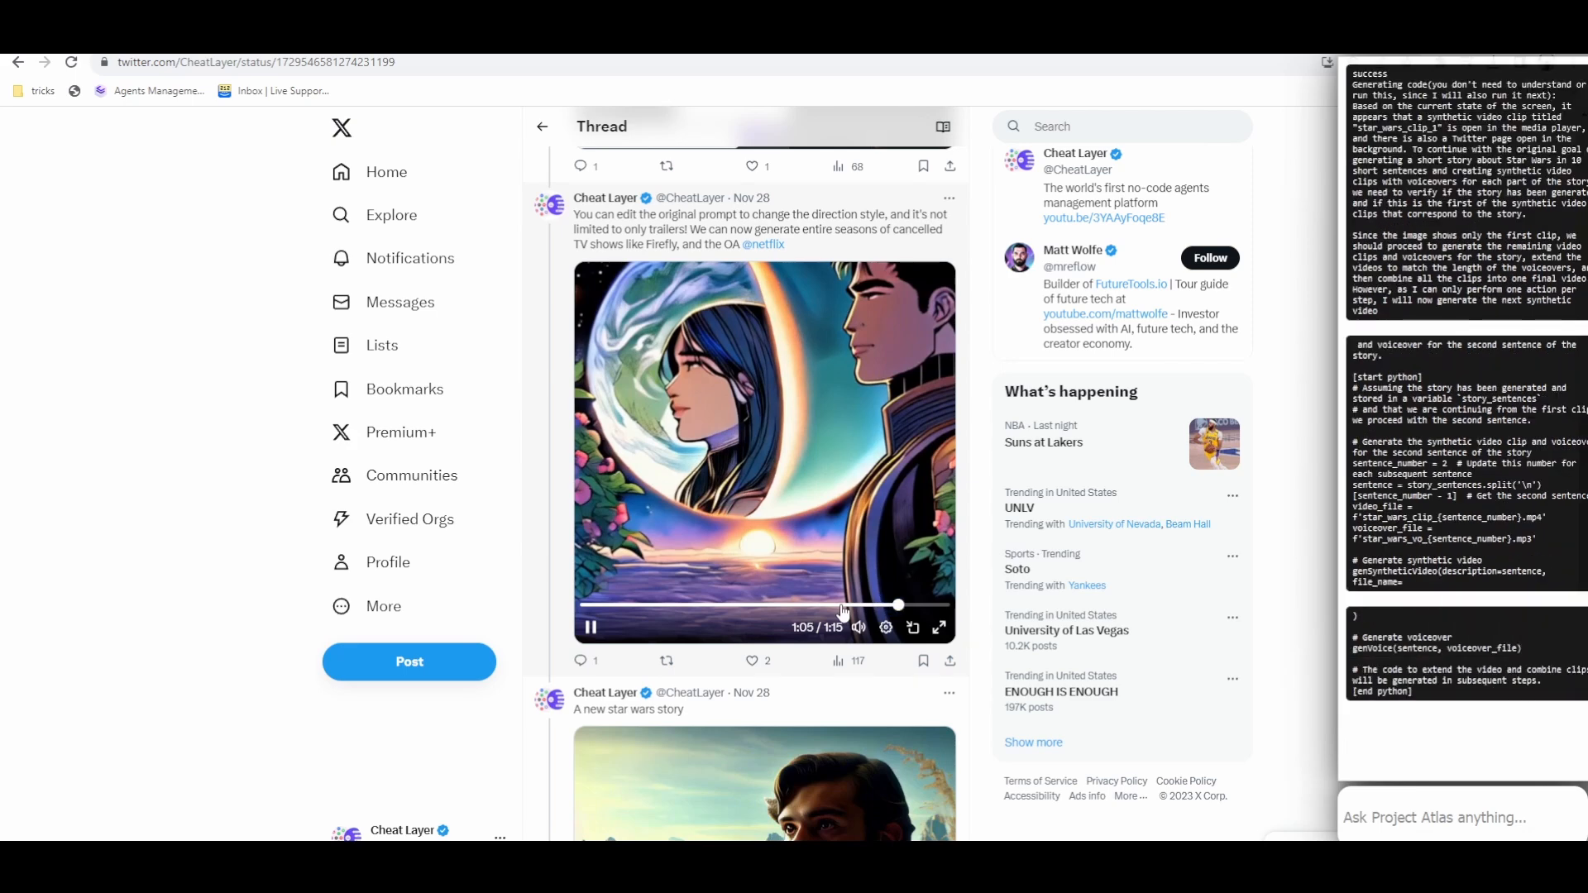
pyautogui.click(841, 606)
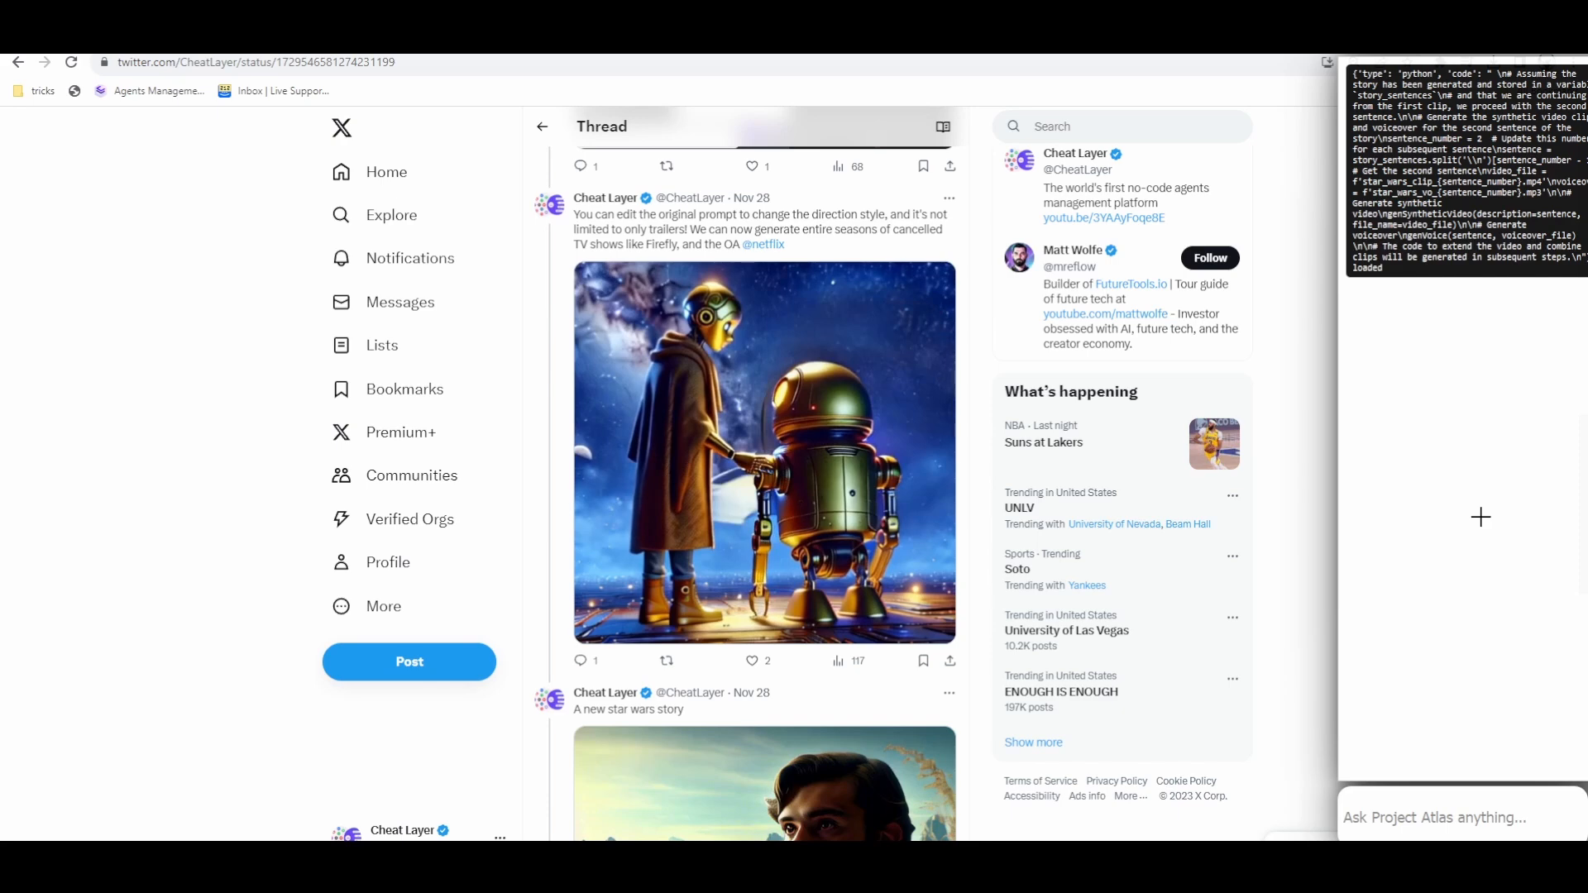
pyautogui.scroll(5, 904, 501)
pyautogui.scroll(10, 904, 501)
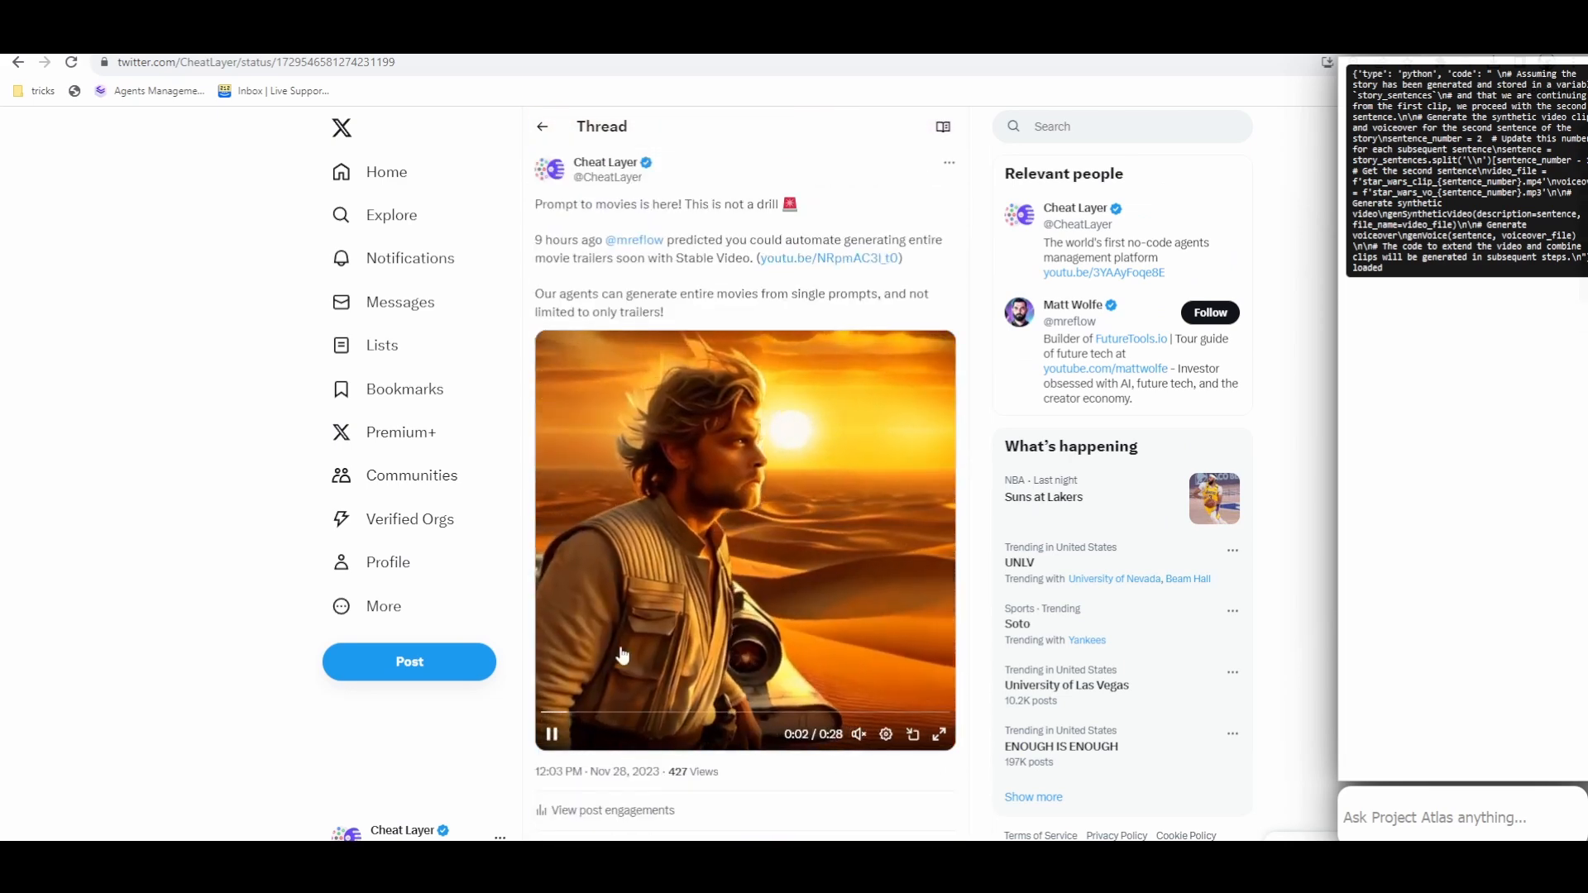
pyautogui.click(859, 734)
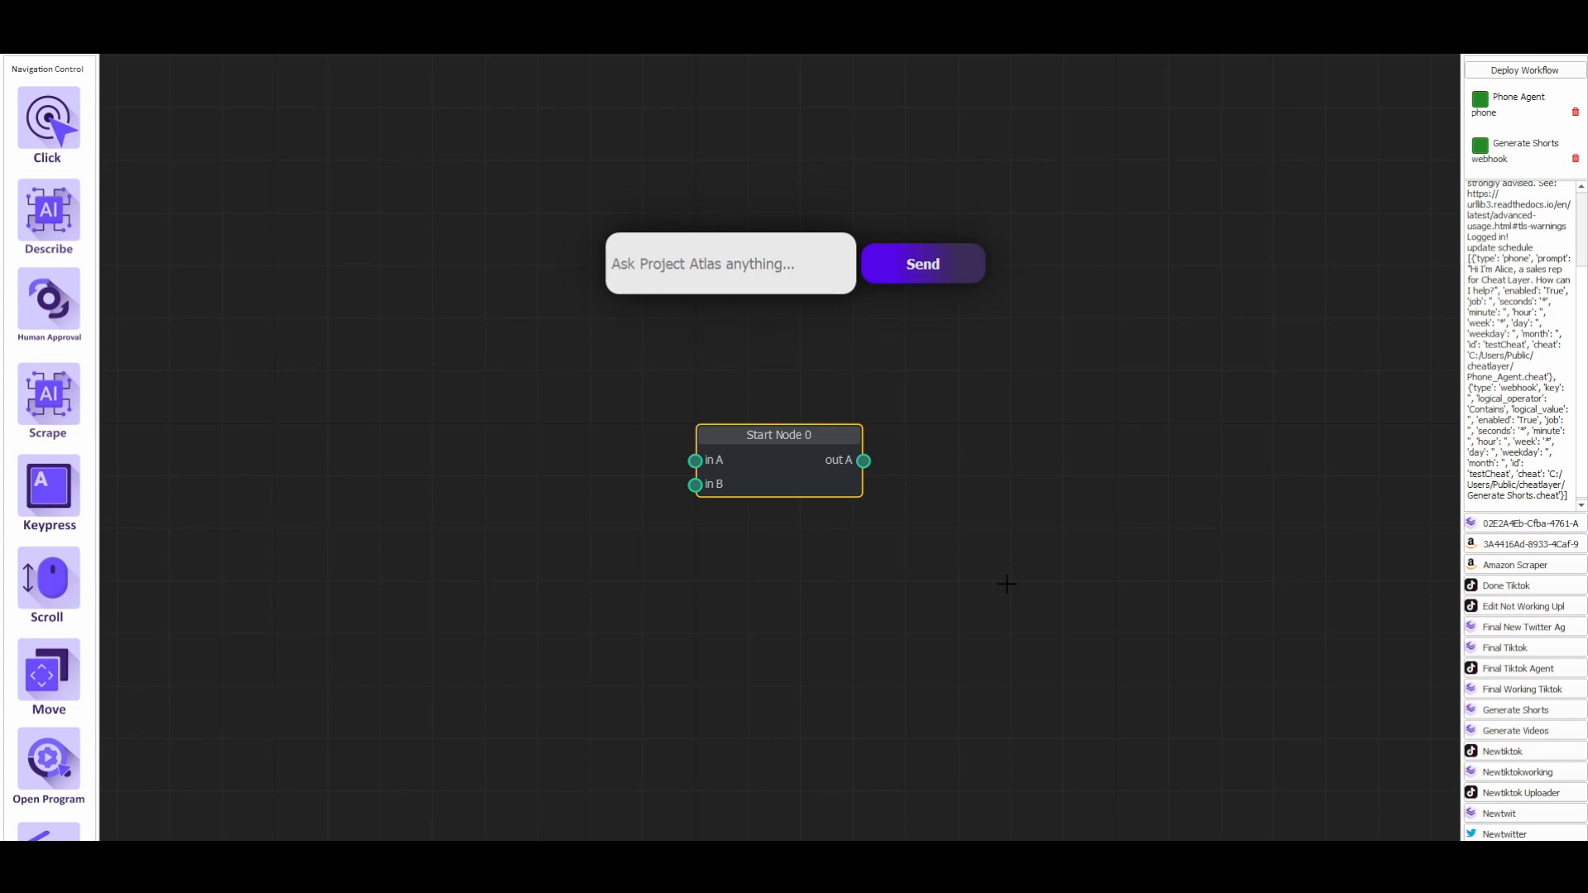
# Return to Cheat Layer and send Project Atlas the prompt "search for a house for a family of 4".
pyautogui.click(685, 255)
pyautogui.write('search f')
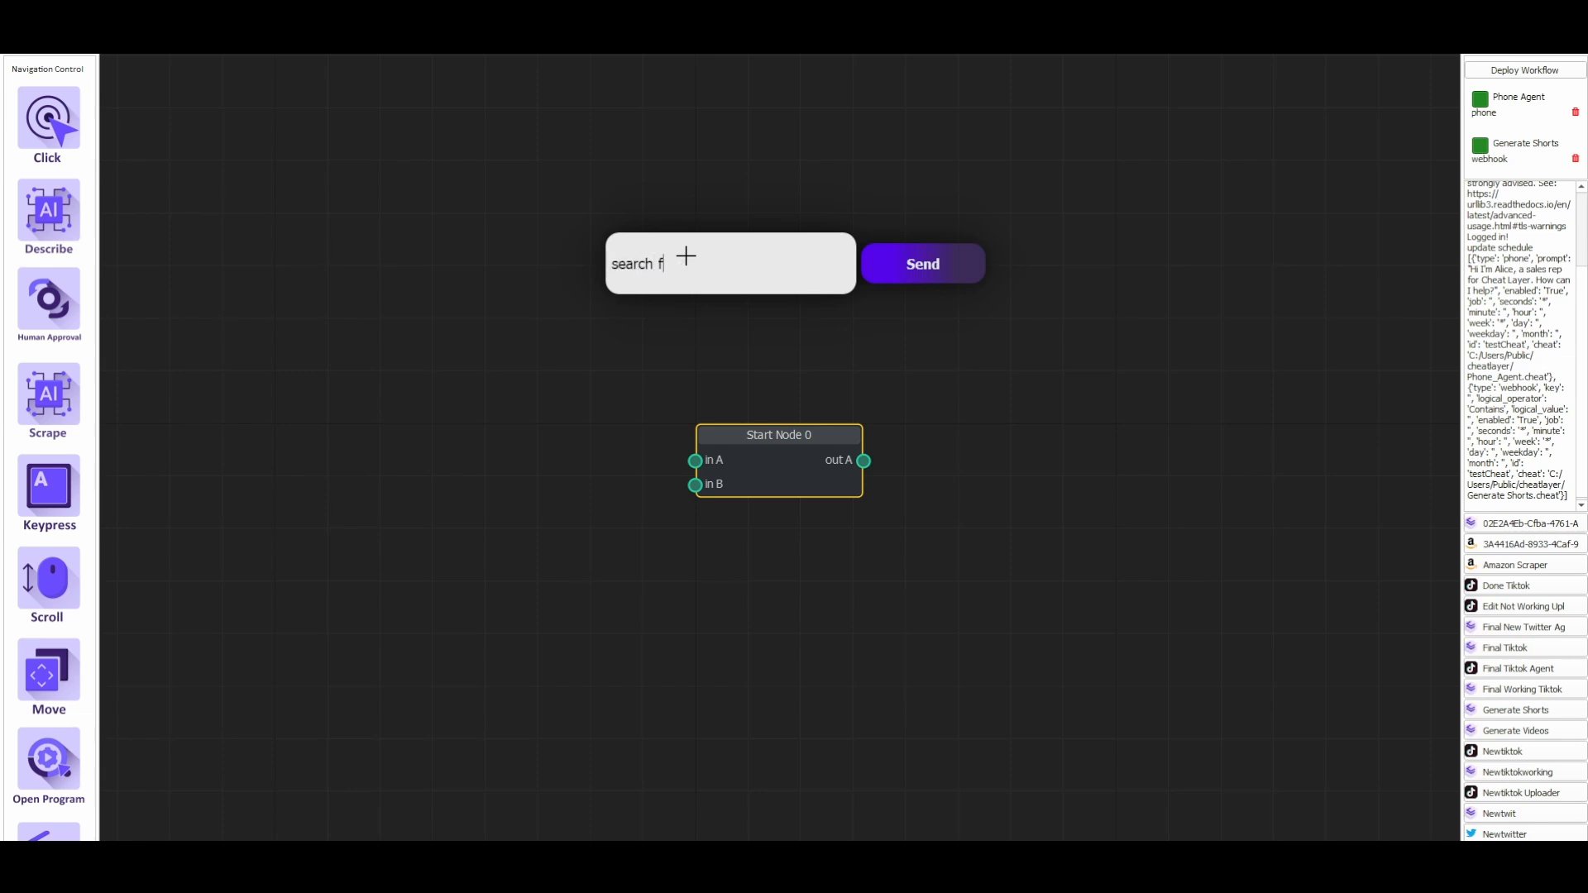
pyautogui.write('or a house for a family of')
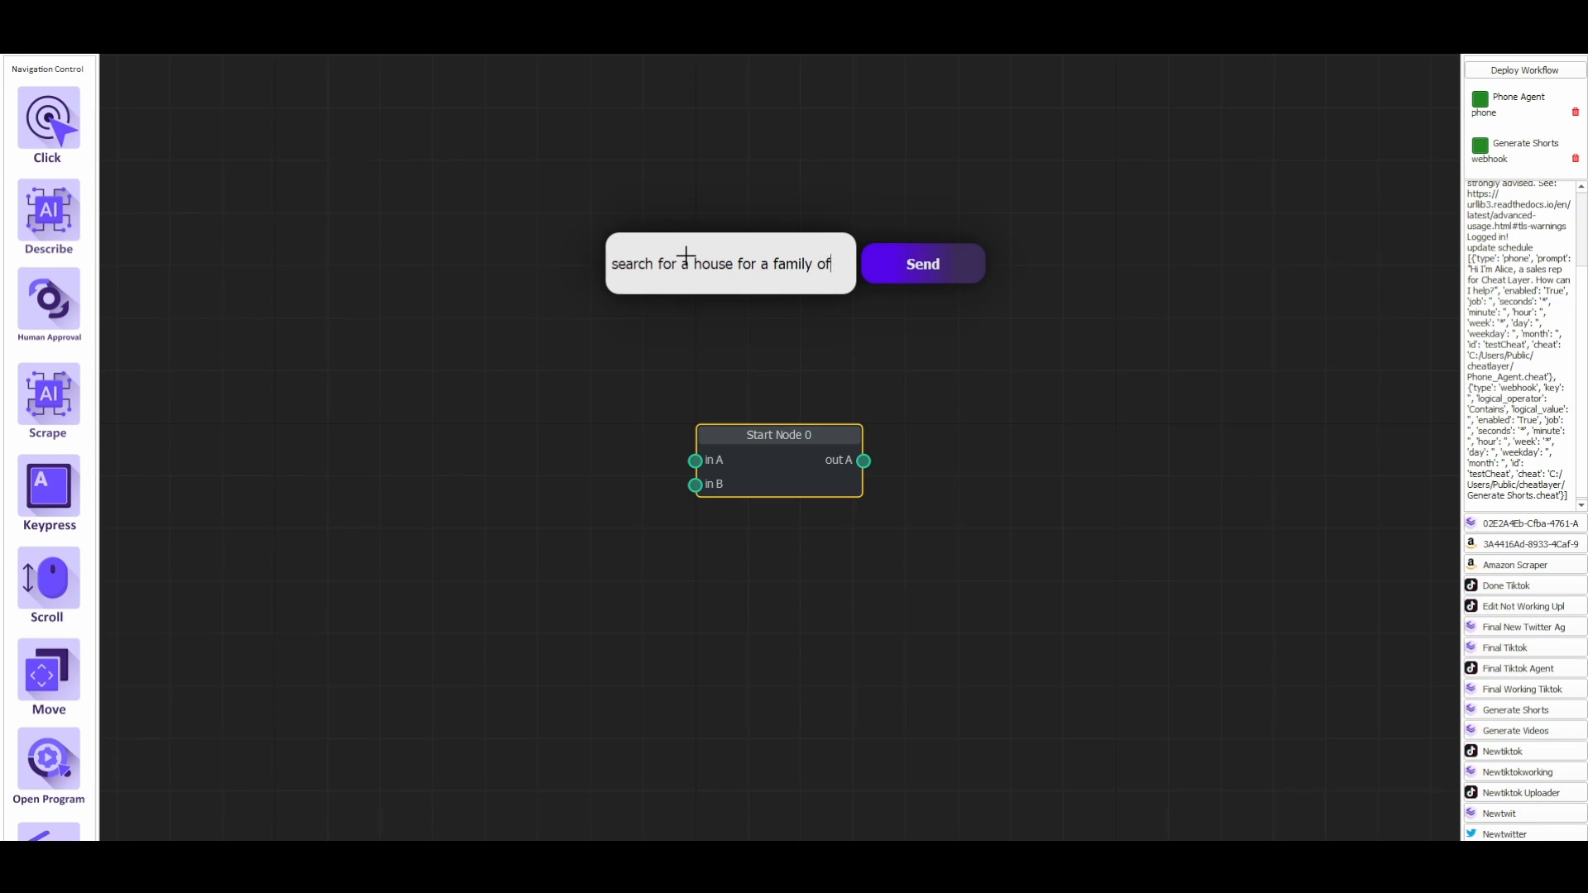
pyautogui.write(' 4')
pyautogui.press('Return')
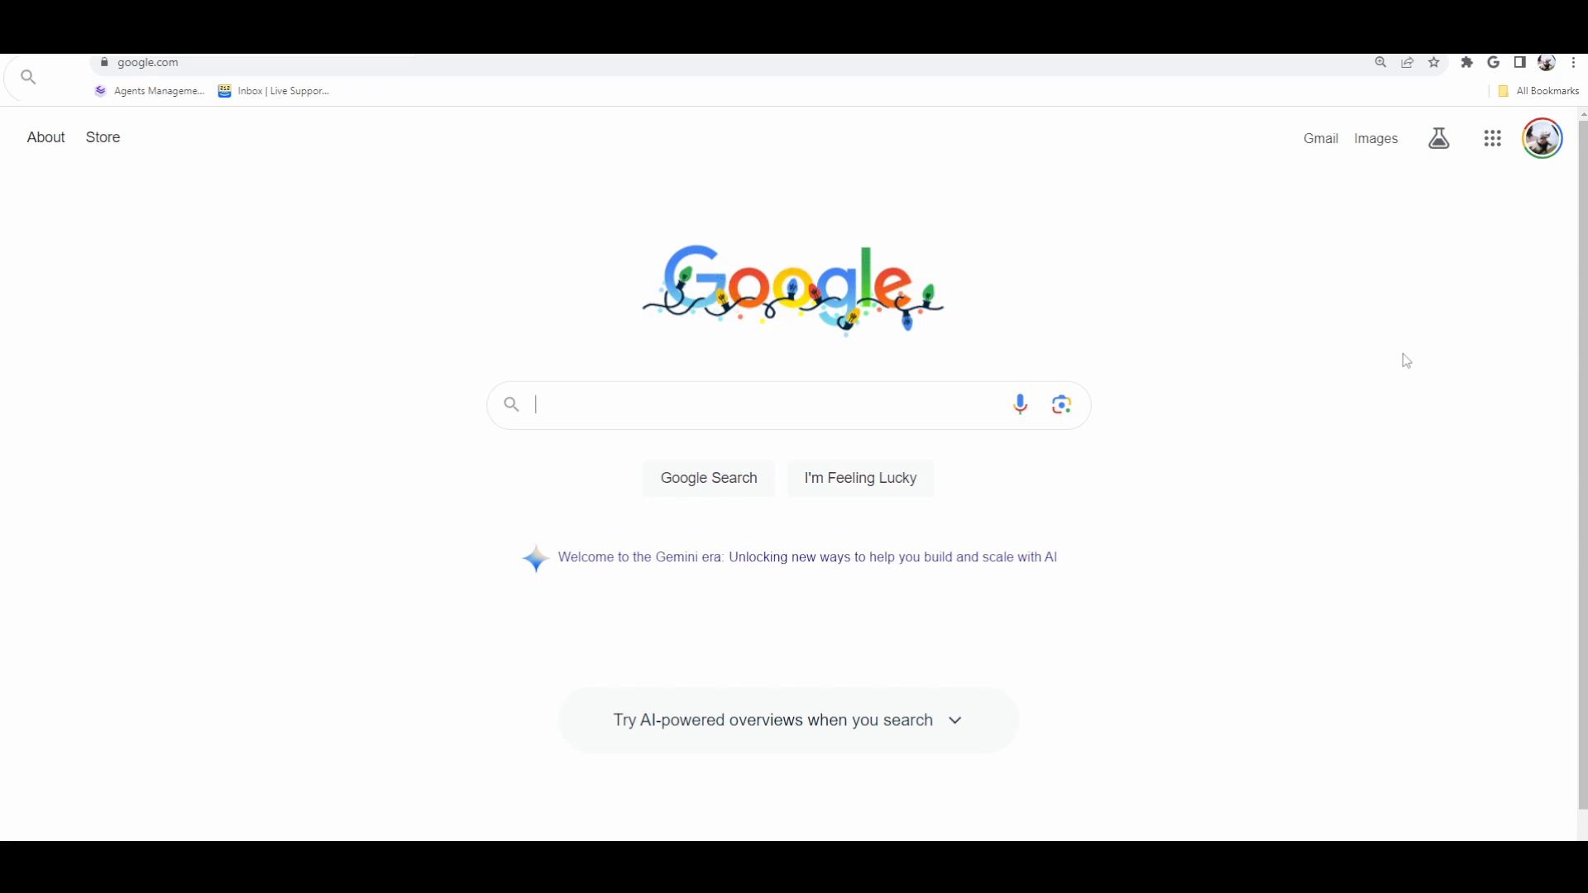
# Search Google for "houses for sale for family of 4" and open the sponsored Homes.com result.
pyautogui.click(534, 405)
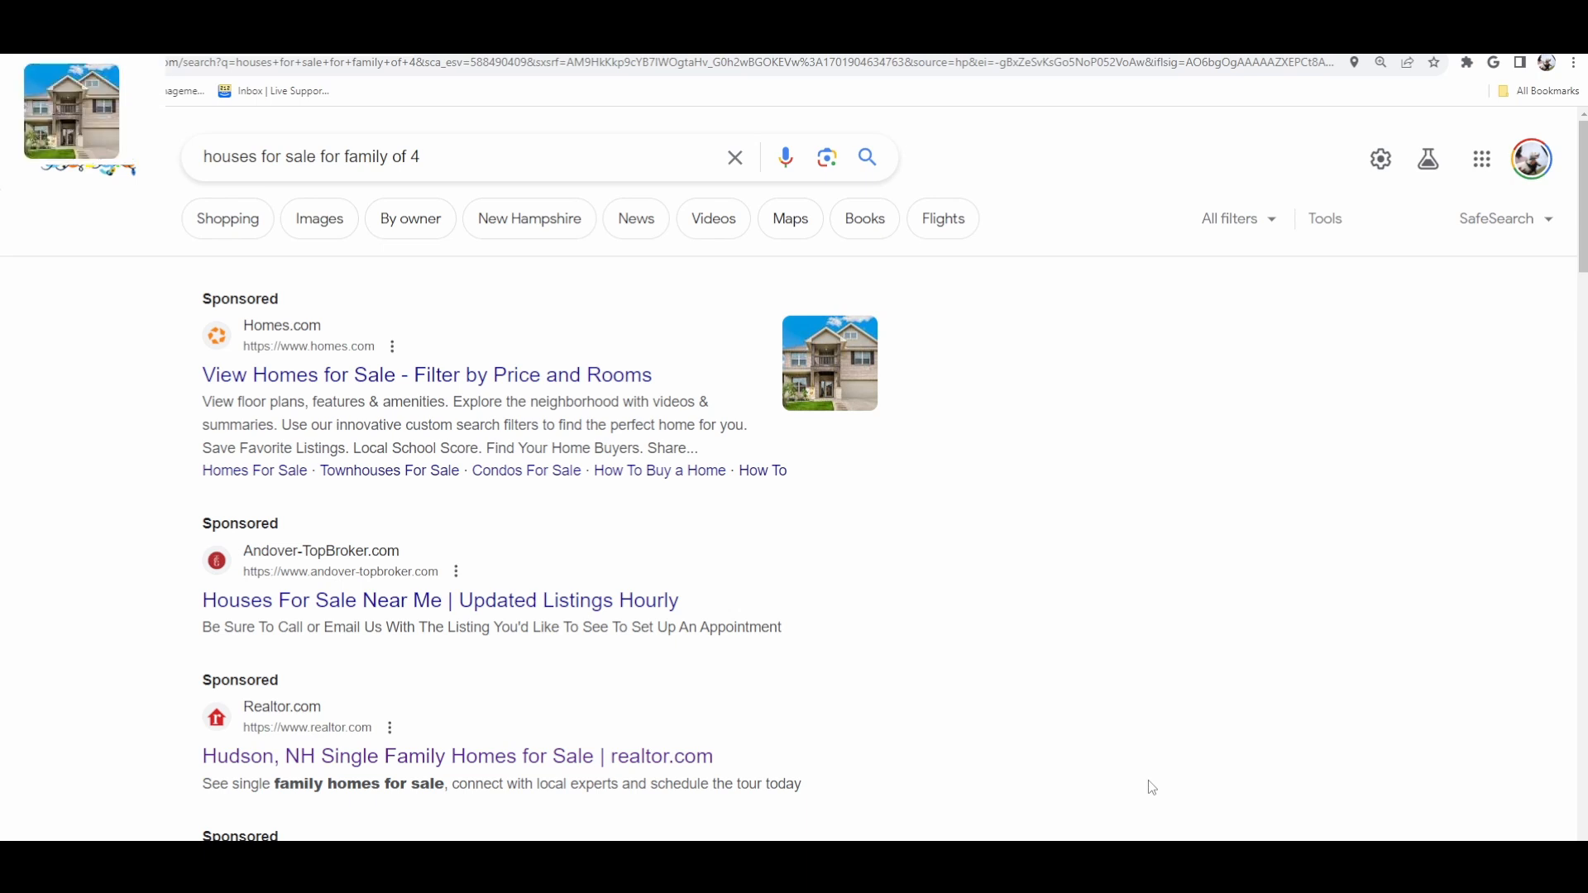
pyautogui.click(845, 370)
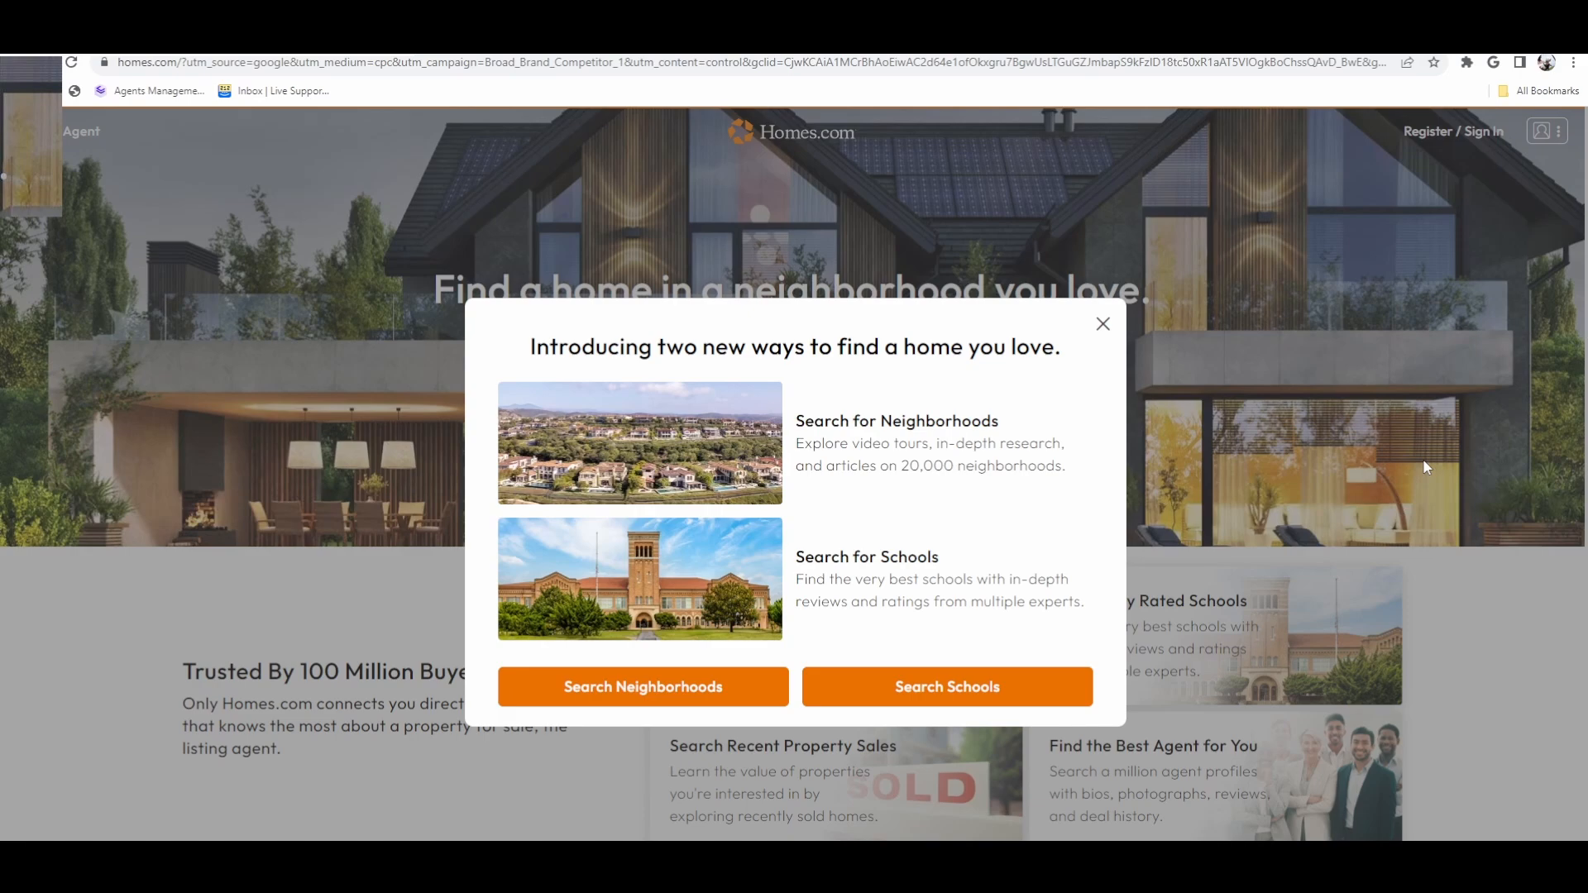
pyautogui.click(1175, 267)
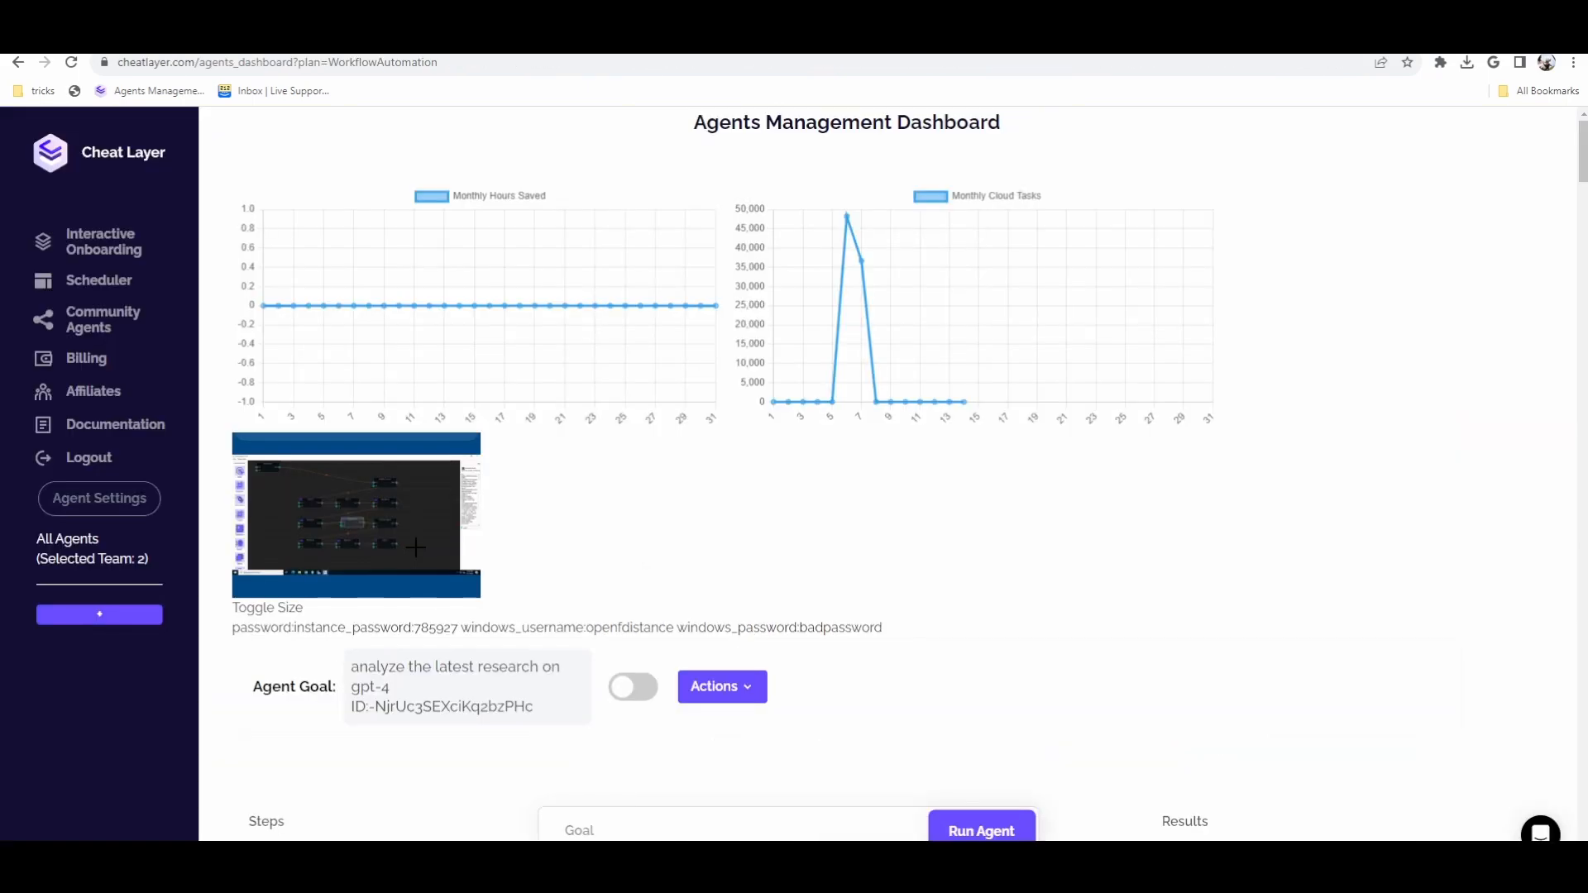
# Toggle the size of the agent's live desktop view on the Agents Management Dashboard.
pyautogui.click(286, 613)
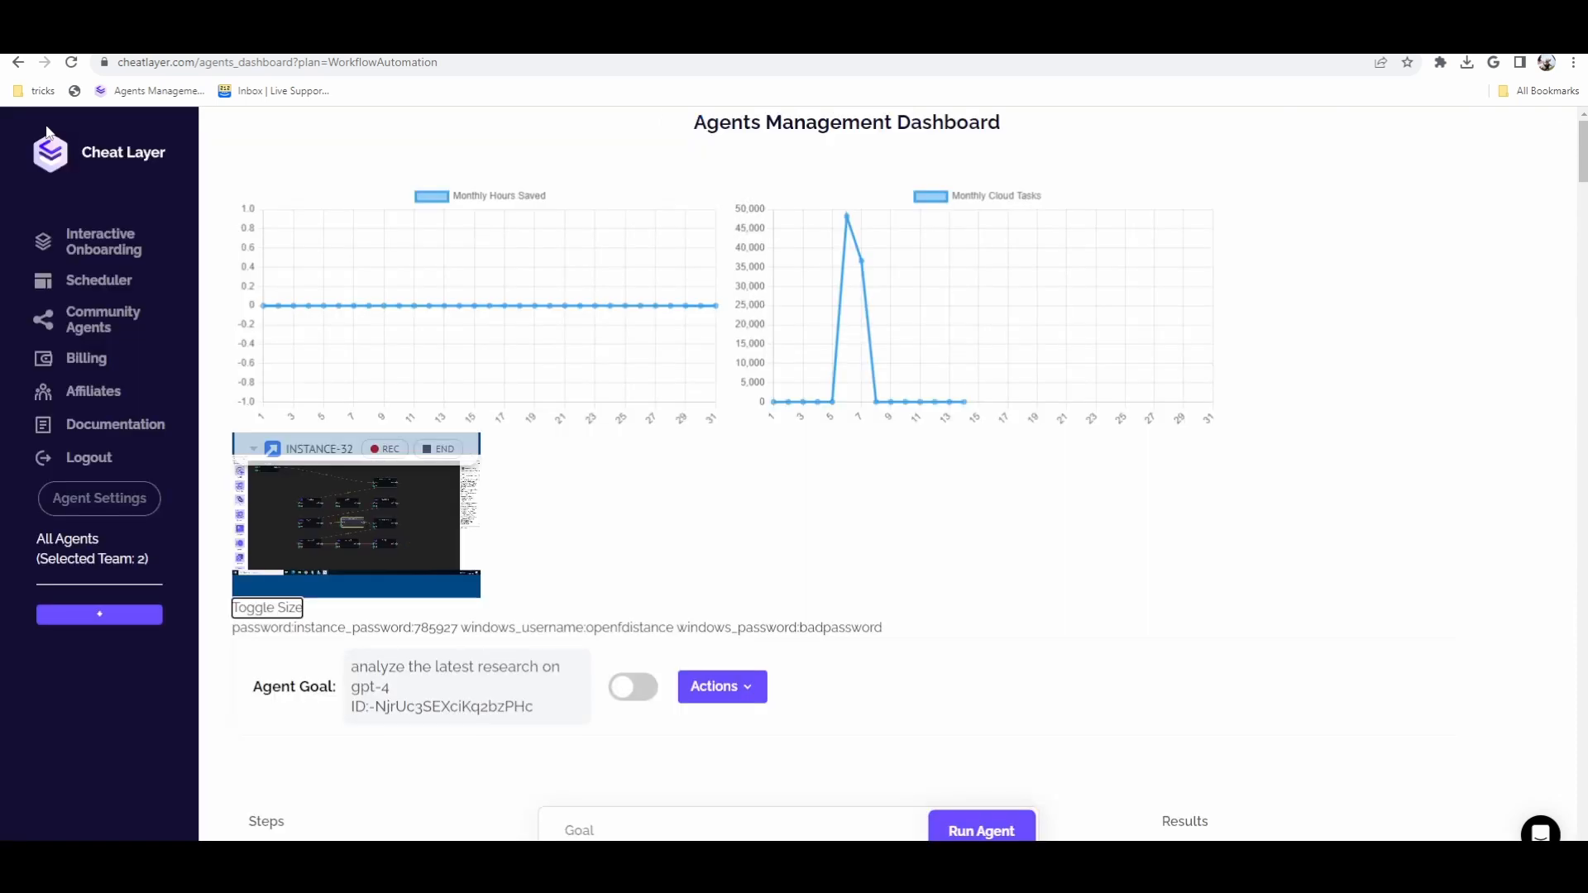
pyautogui.click(45, 131)
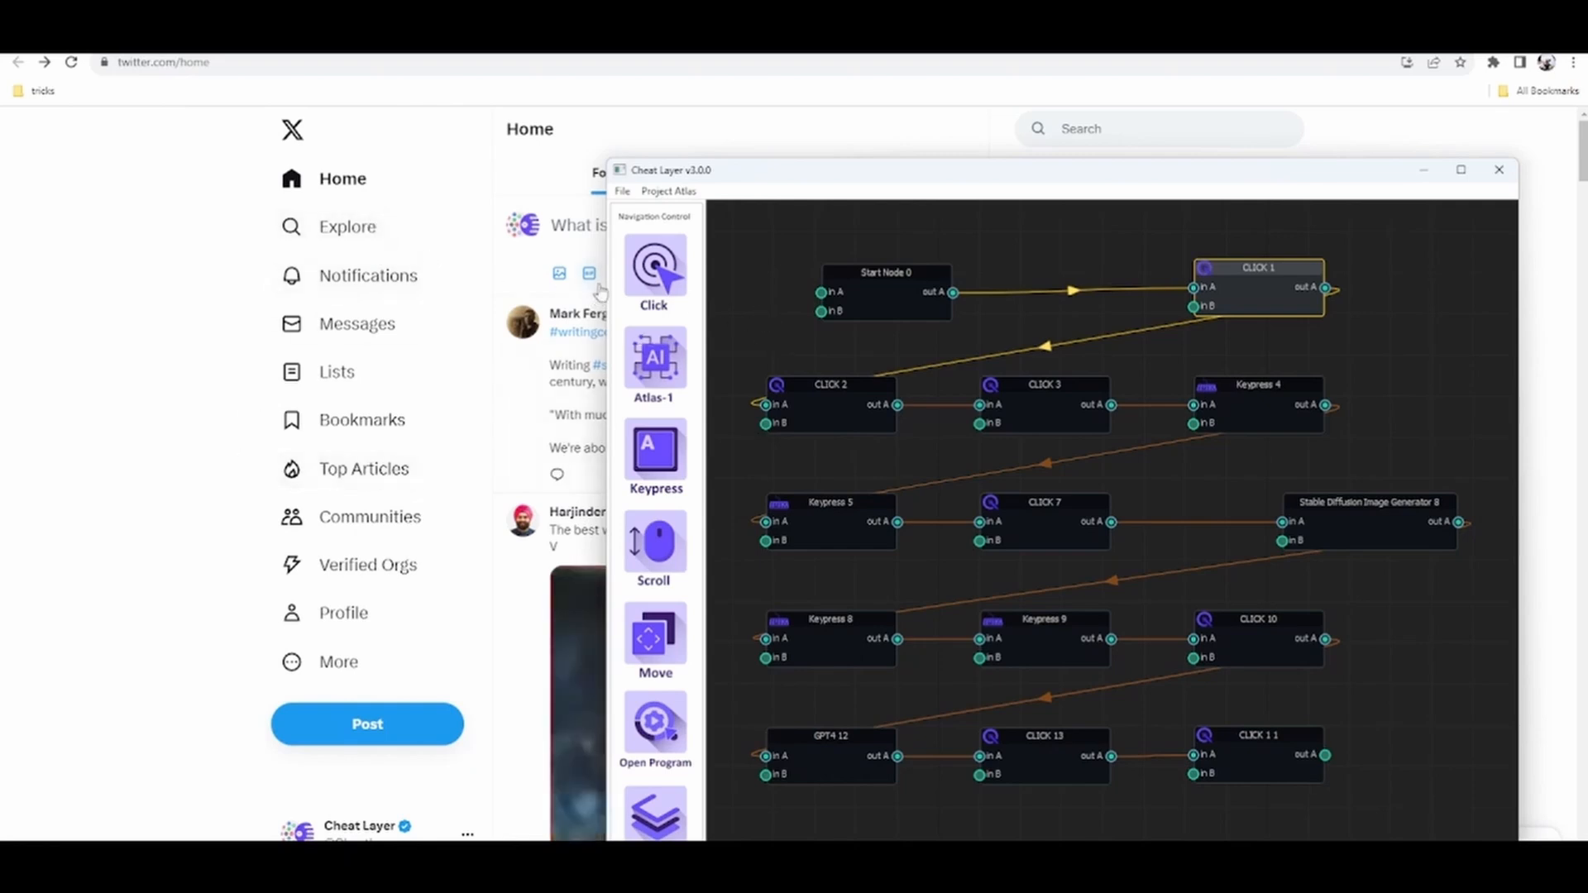
# Run the open Twitter posting workflow in Cheat Layer and start a new post.
pyautogui.click(623, 196)
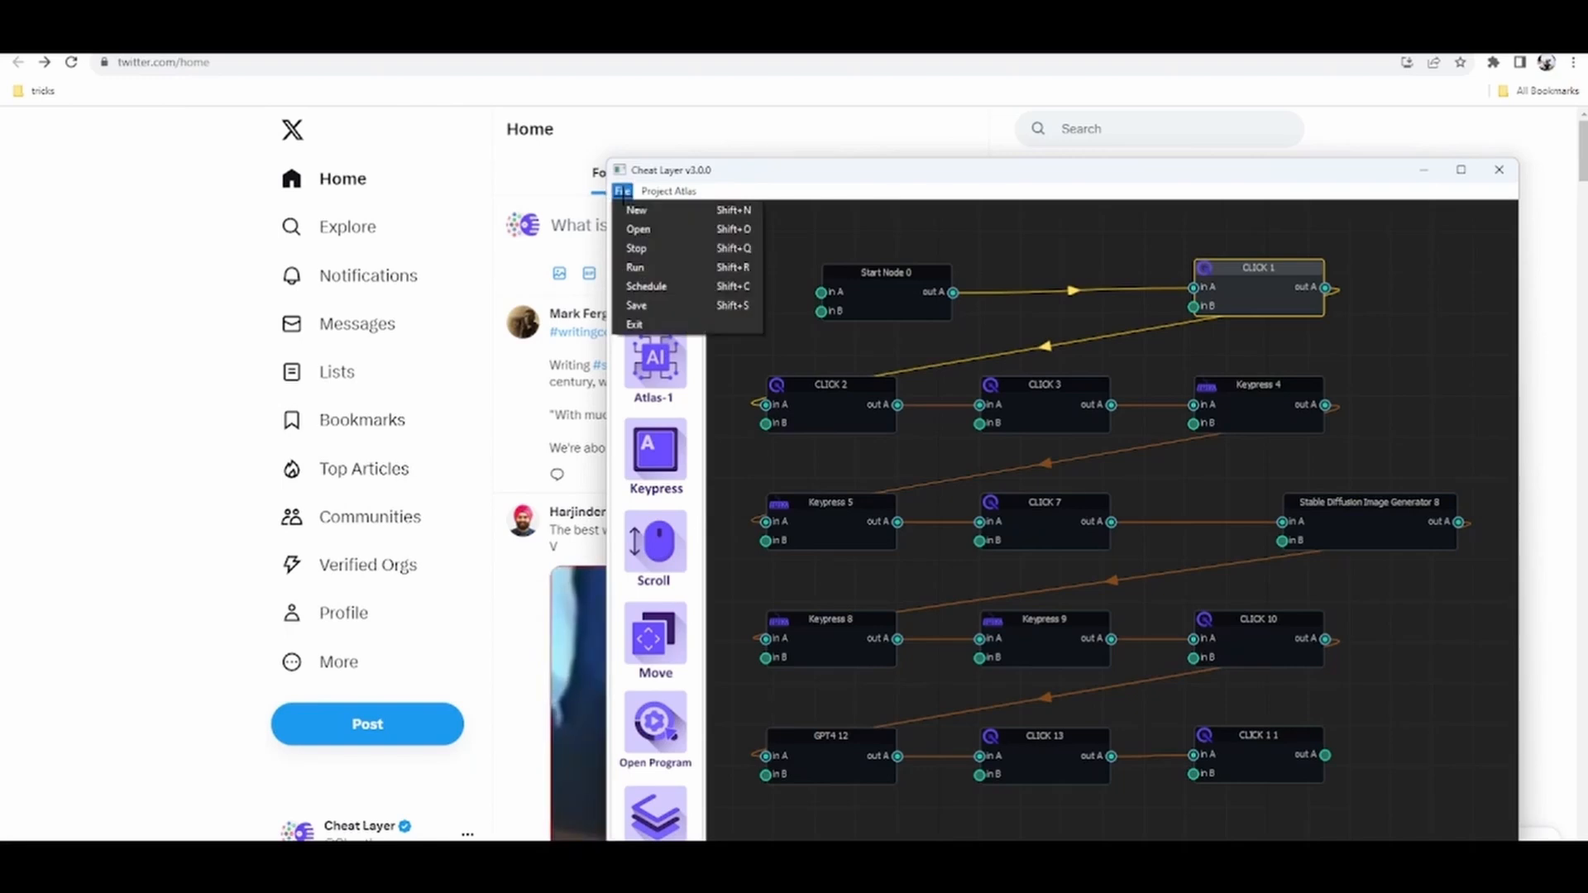
pyautogui.click(660, 267)
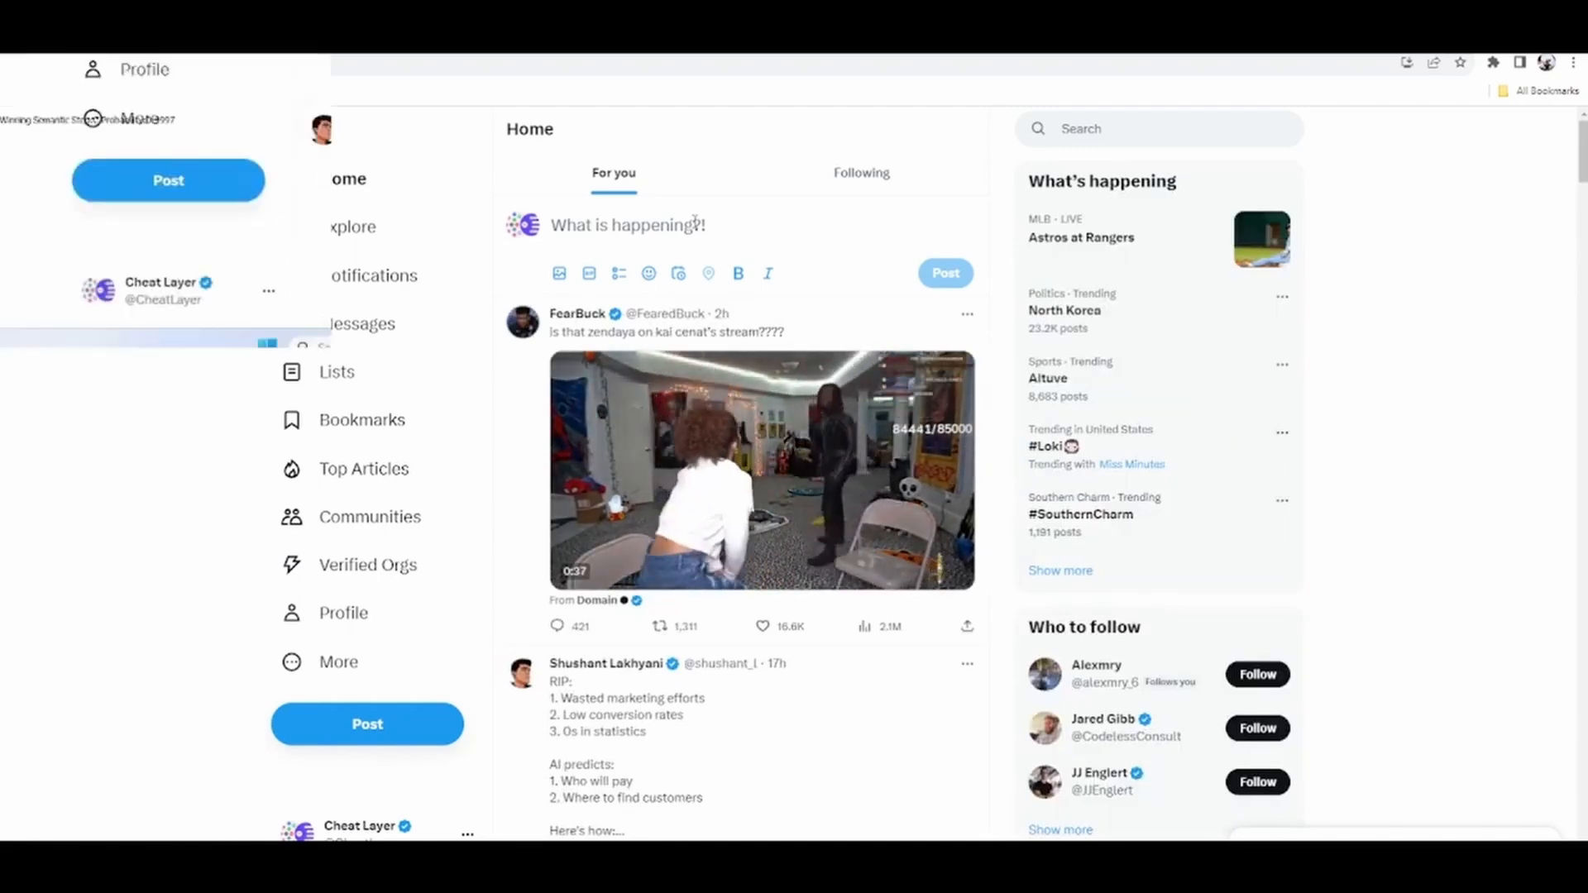
pyautogui.click(368, 726)
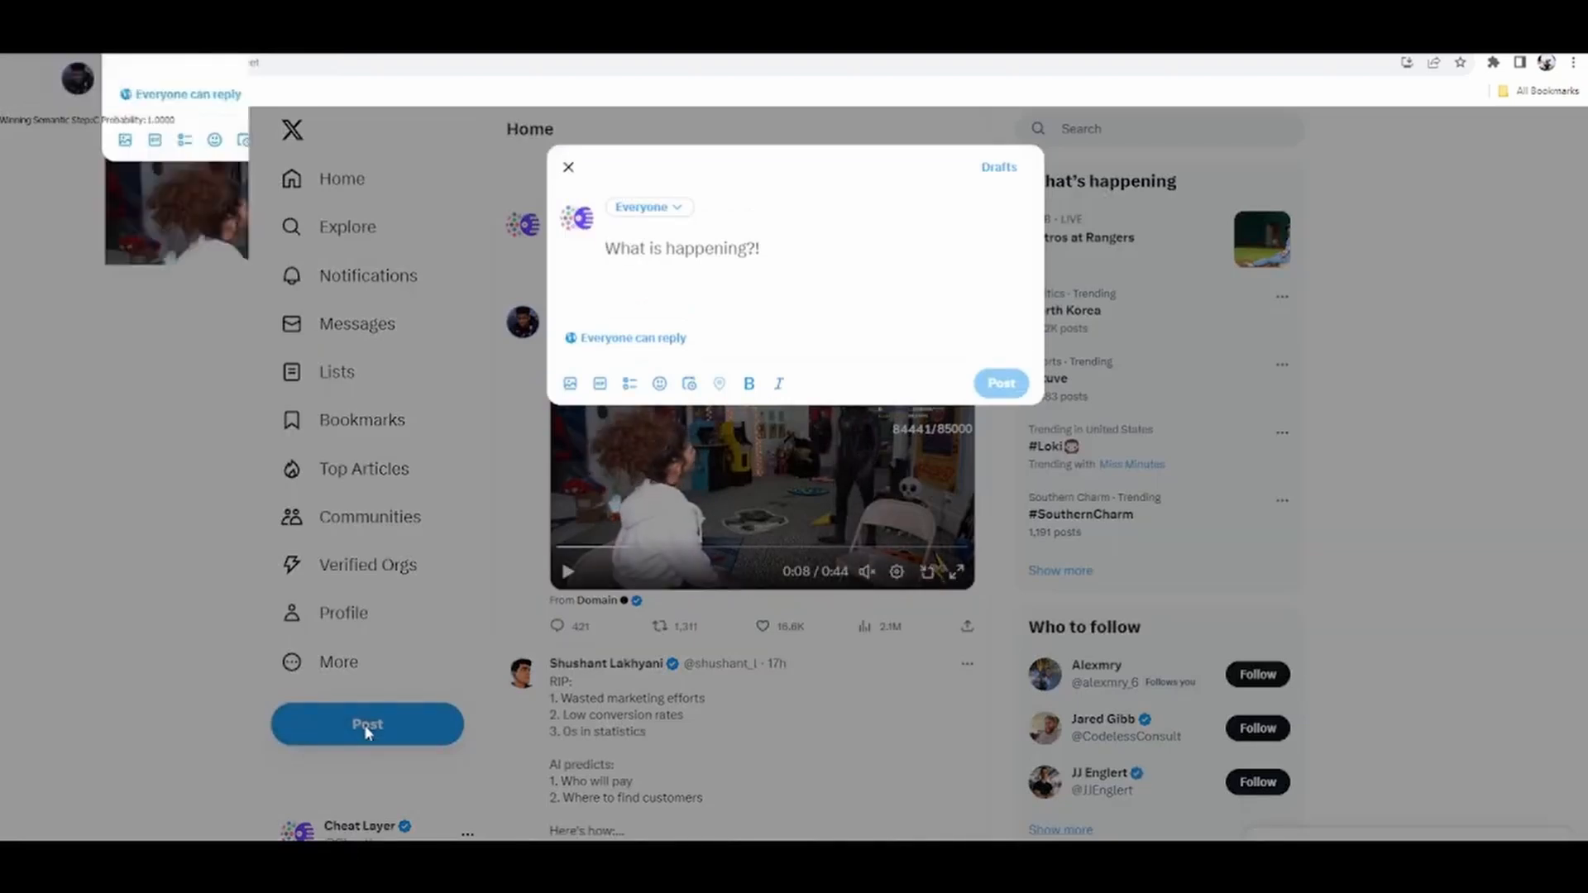
# Attach the generated robot image from C:\Users\Public\cheatlayer\output\cheatlayer\ to the post.
pyautogui.click(569, 383)
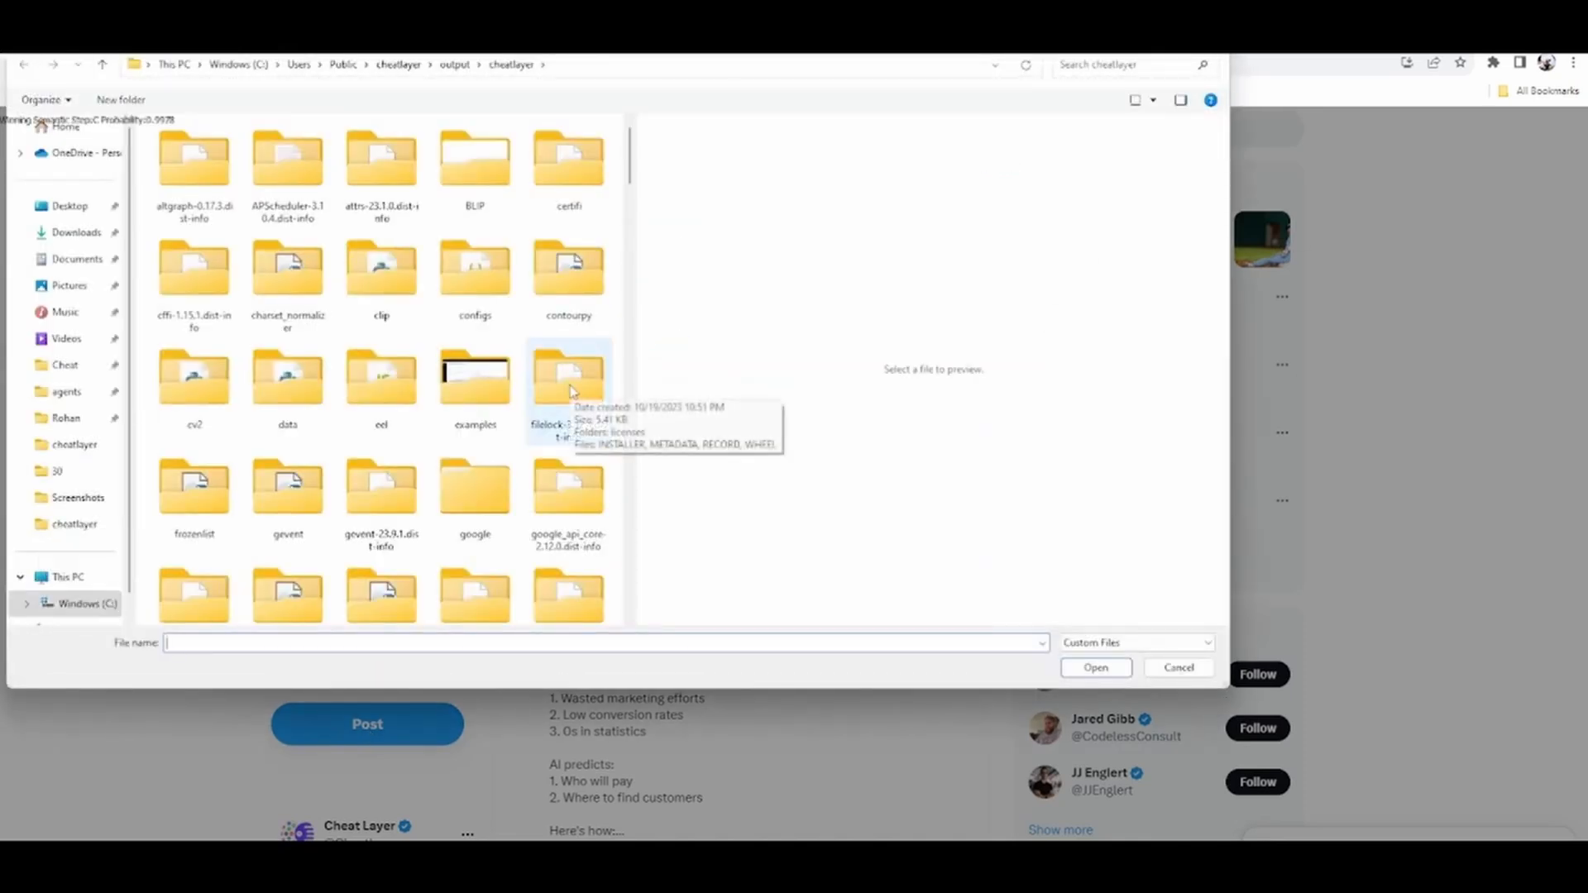
pyautogui.click(135, 67)
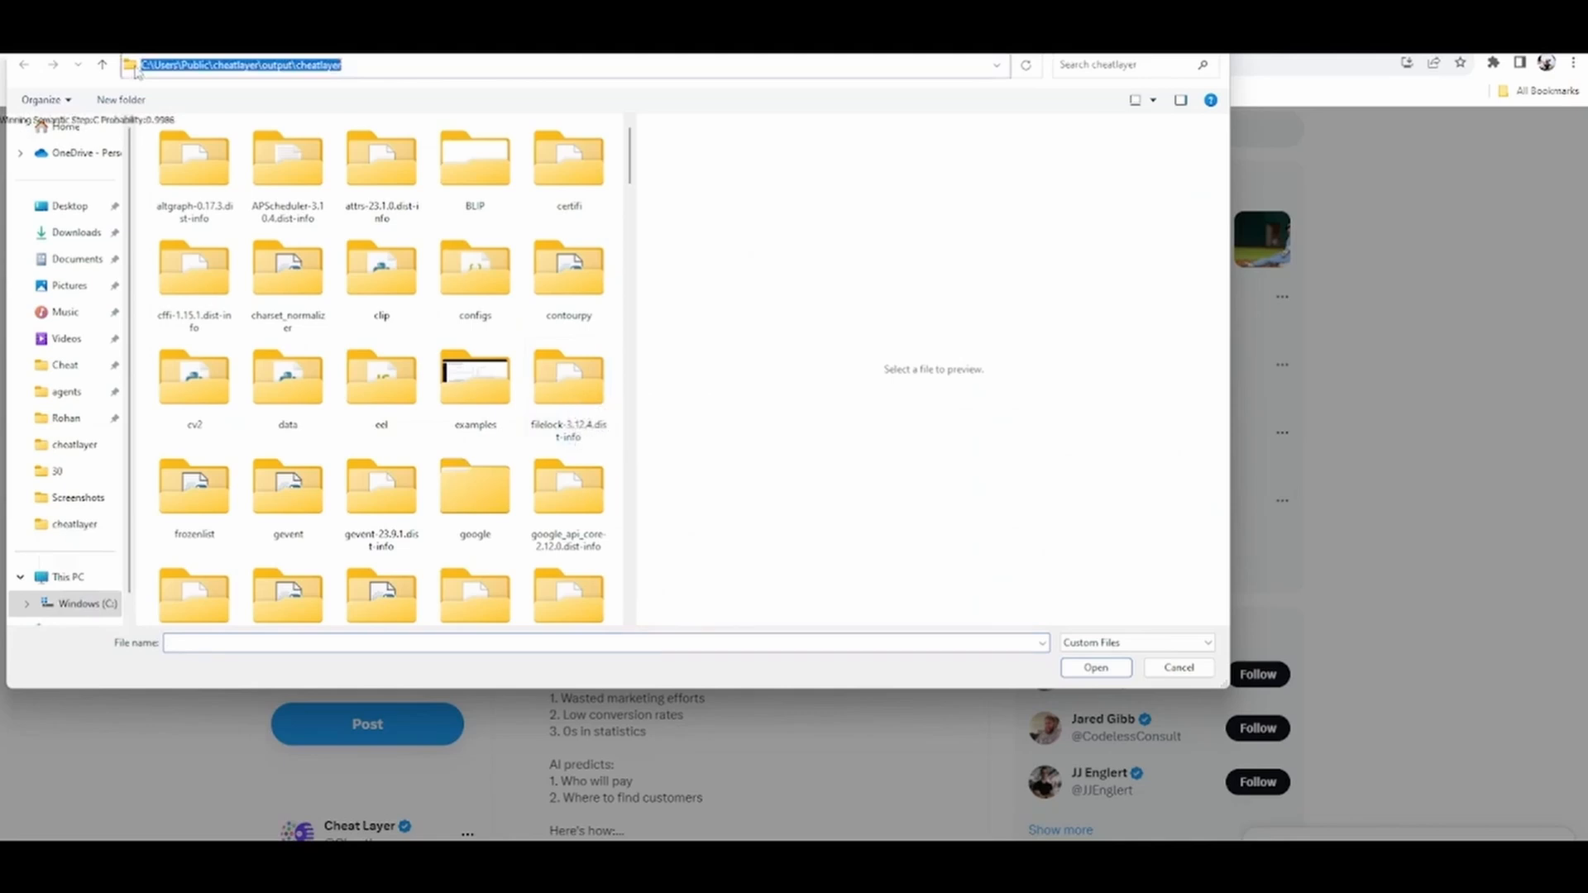
pyautogui.write('C:\\Users\\Public\\cheatlayer\\outp')
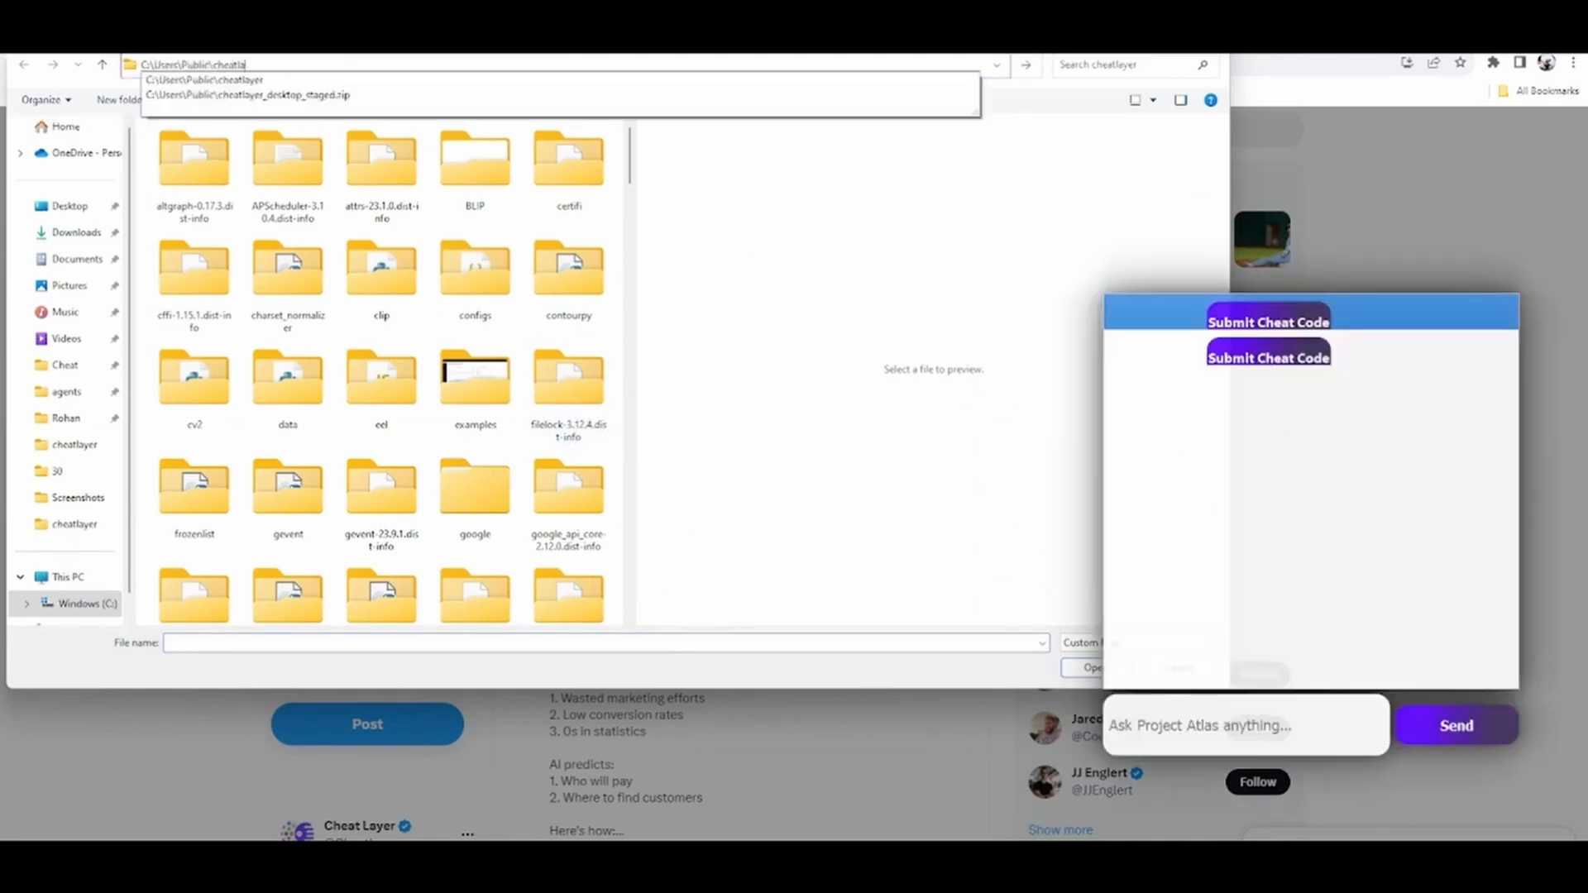
pyautogui.write('ut\\cheatlayer\\')
pyautogui.press('Return')
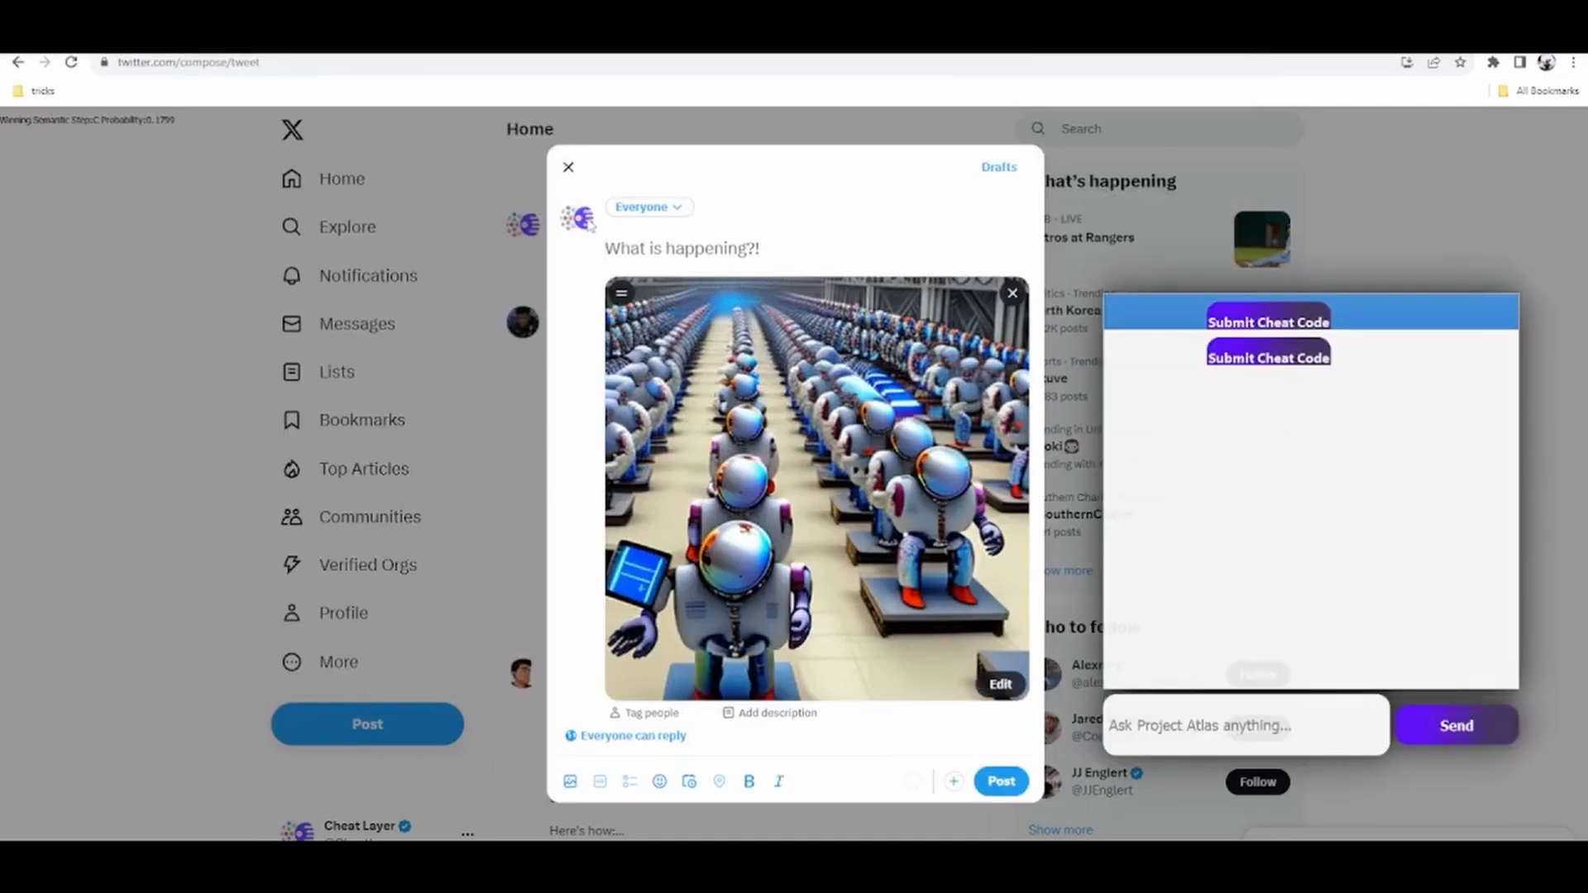
# Write "Our business keeps growing faster thanks to AI automation #AI #aiautomation" as the post's text and publish it.
pyautogui.write('Our business keeps')
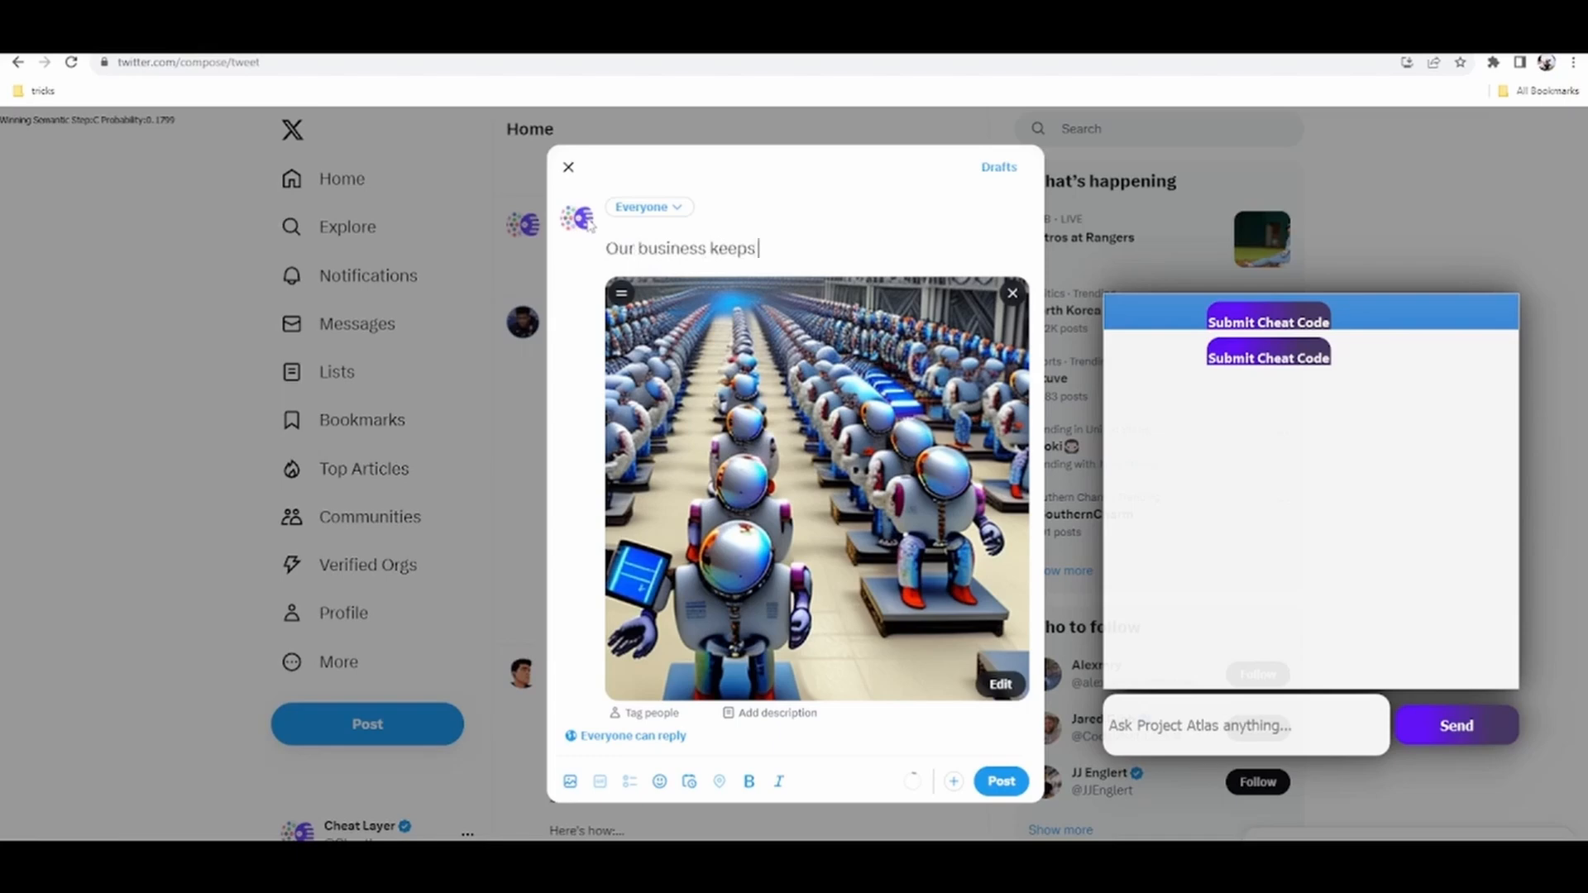
pyautogui.write(' growing faster thanks to AI aut')
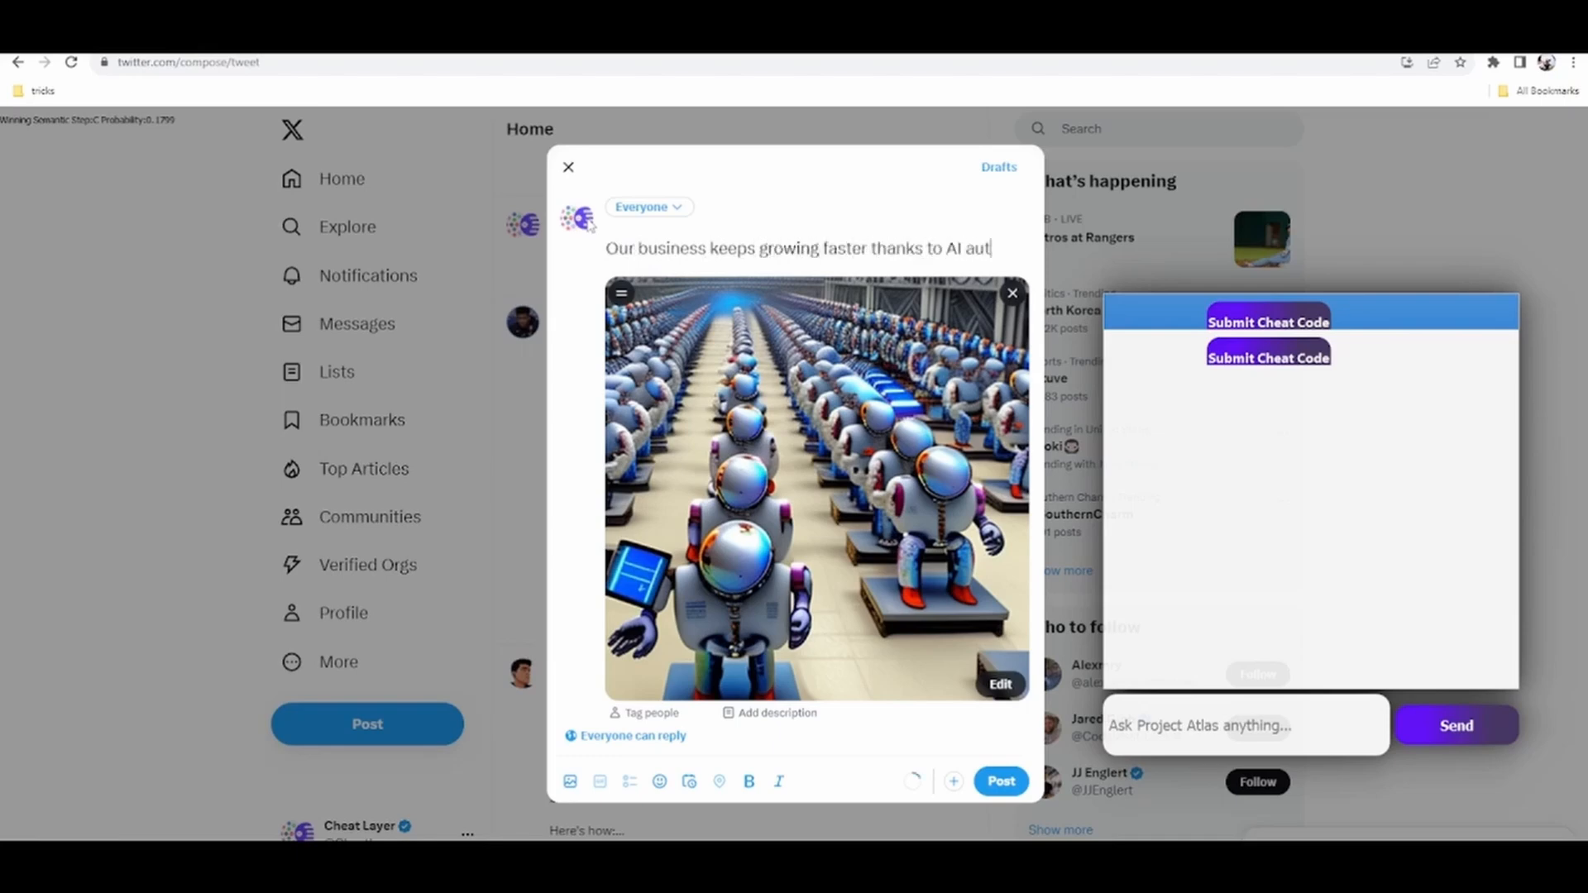
pyautogui.write('omation #AI #aiautomation')
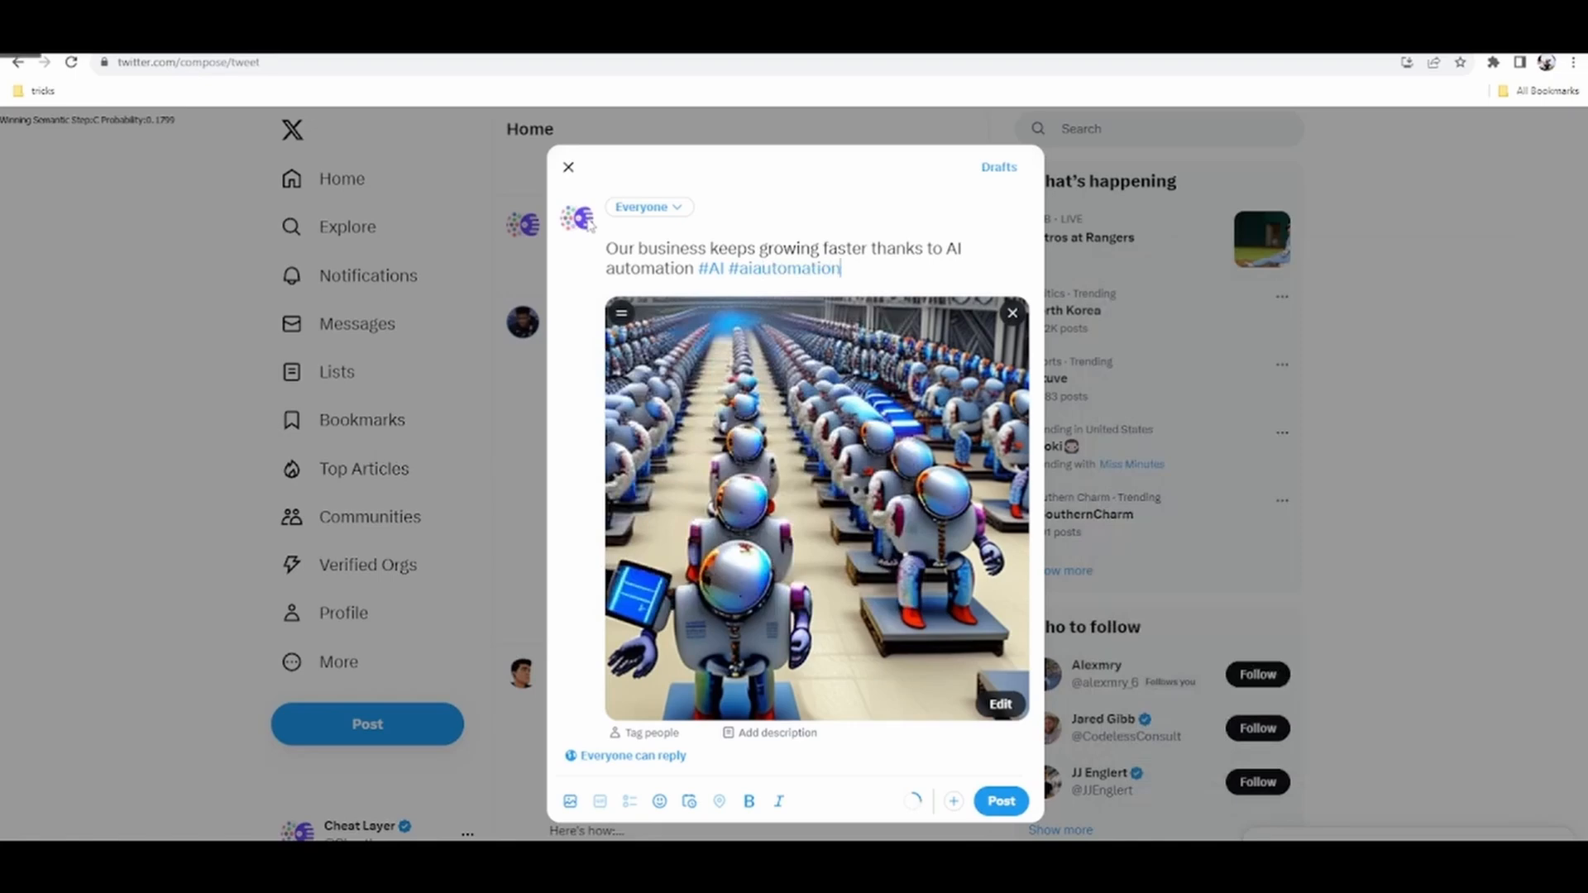
pyautogui.click(1001, 801)
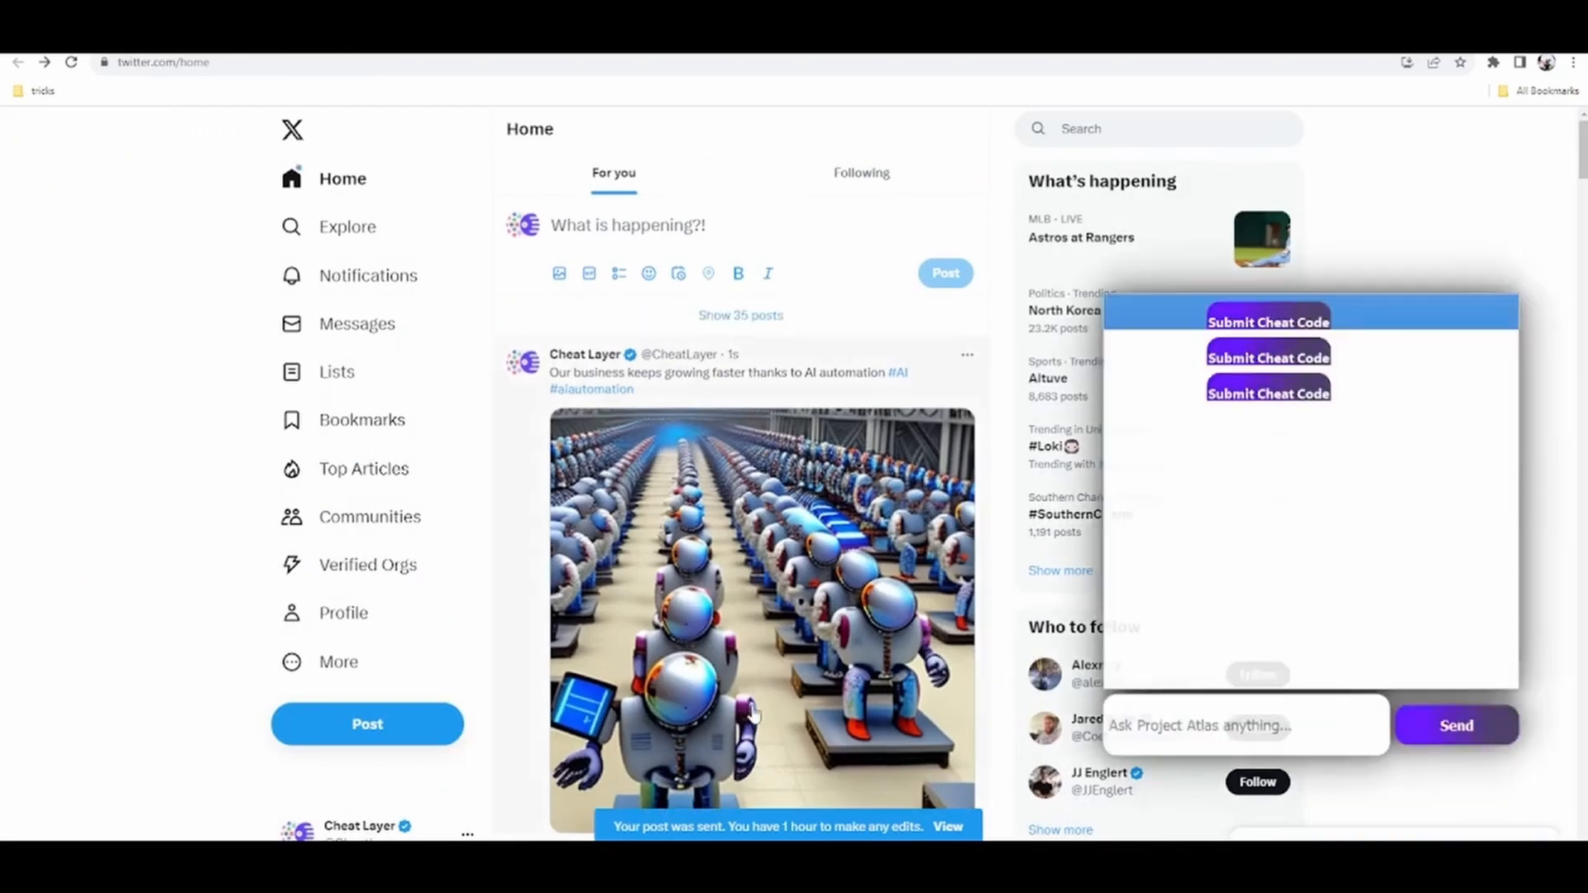
# Start a new workflow in Cheat Layer and add a Click node that targets Twitter's blue Post button in the page navigation.
pyautogui.moveTo(1127, 860)
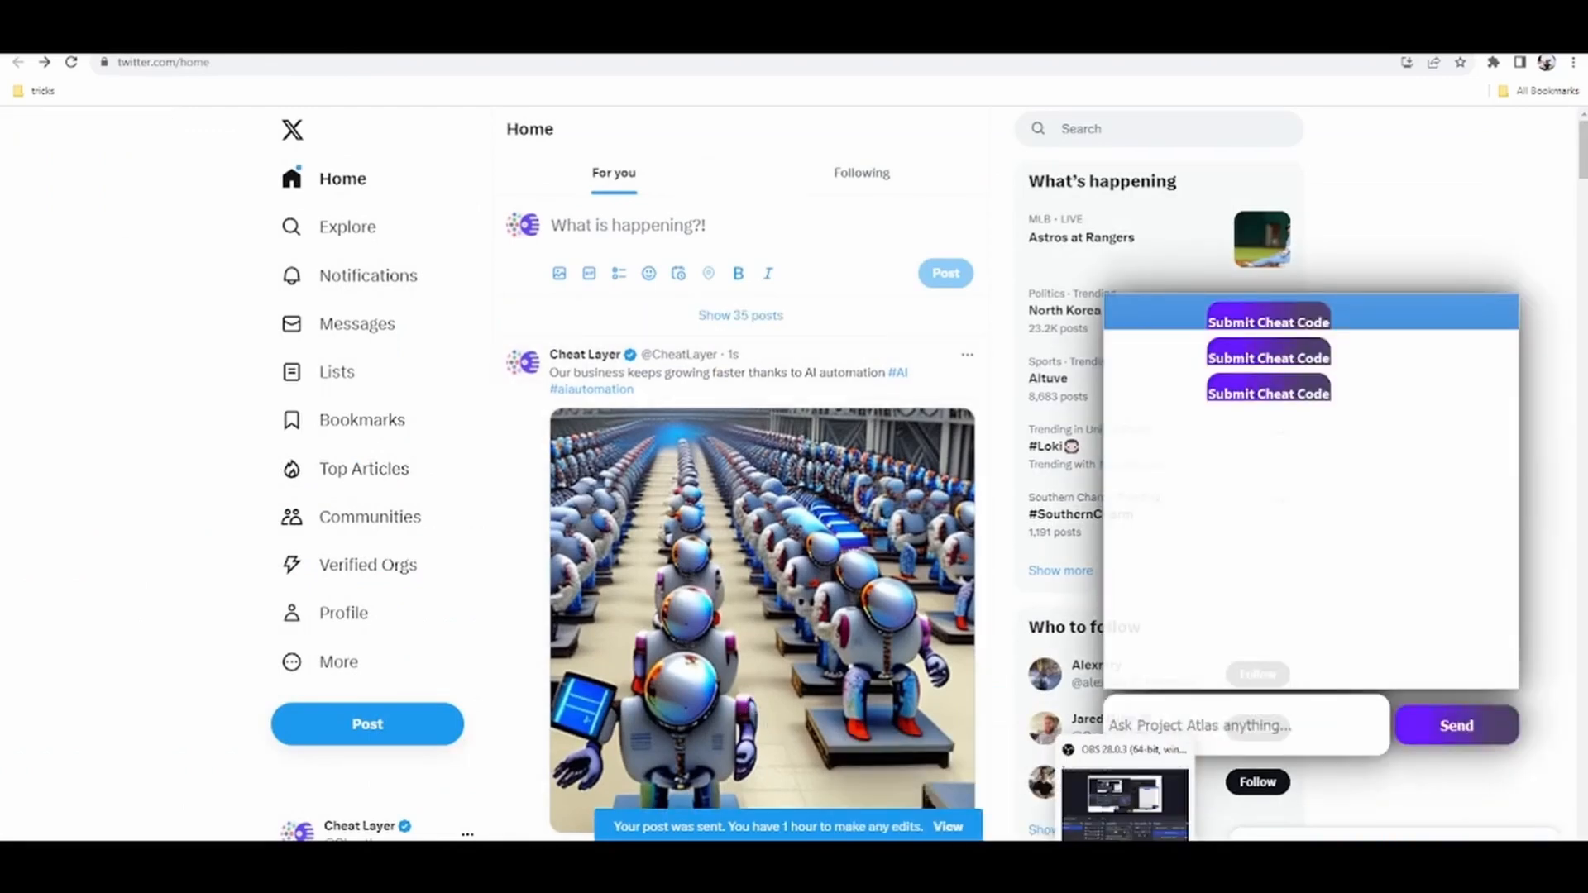
pyautogui.click(935, 798)
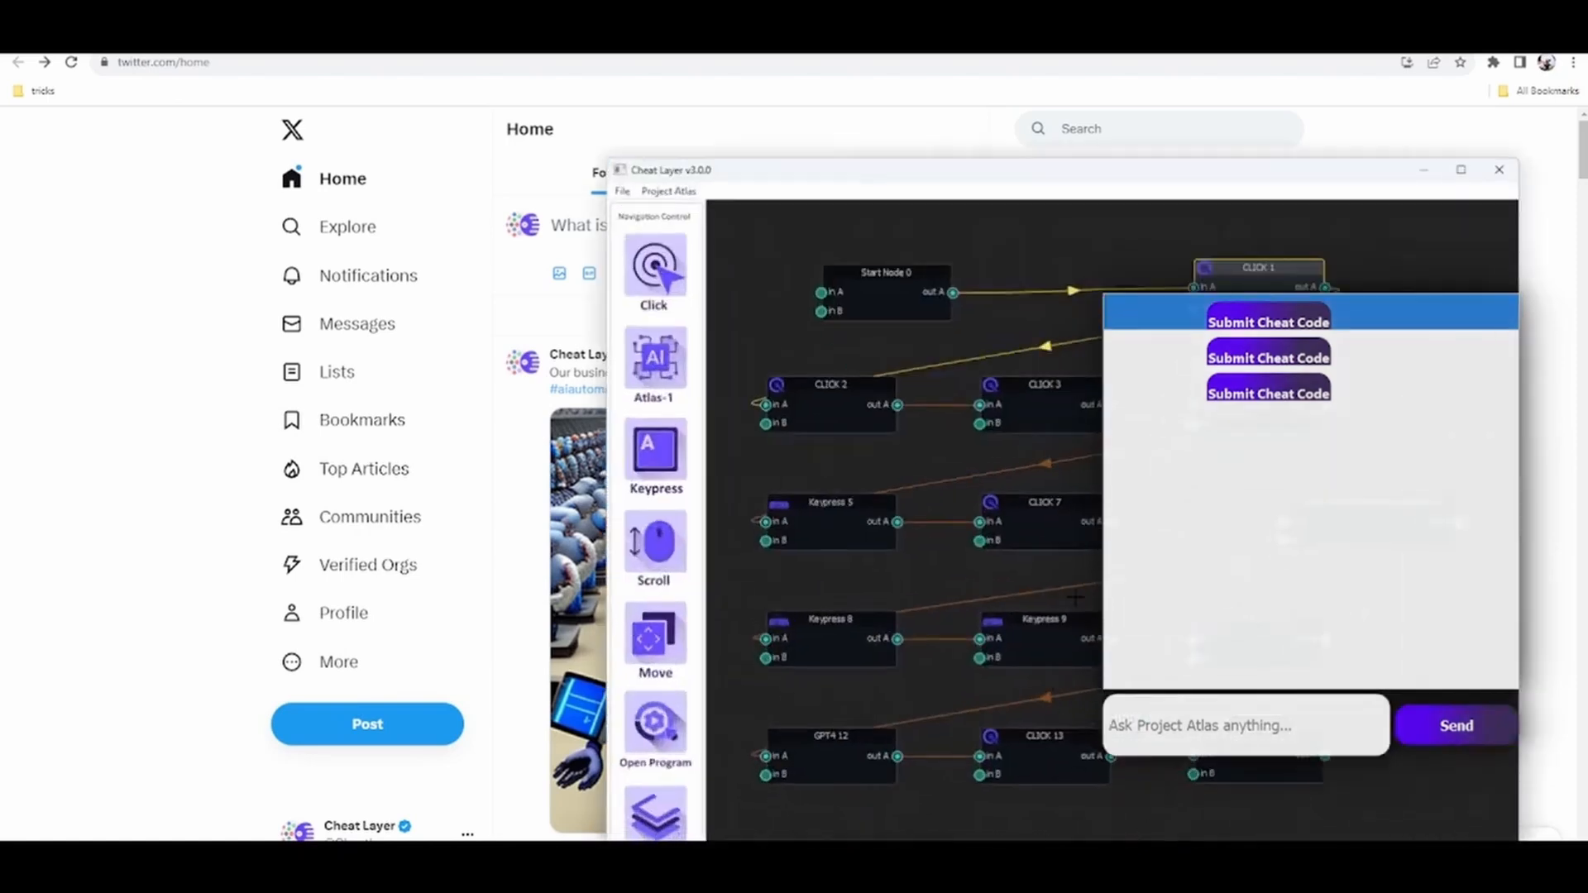
pyautogui.click(621, 191)
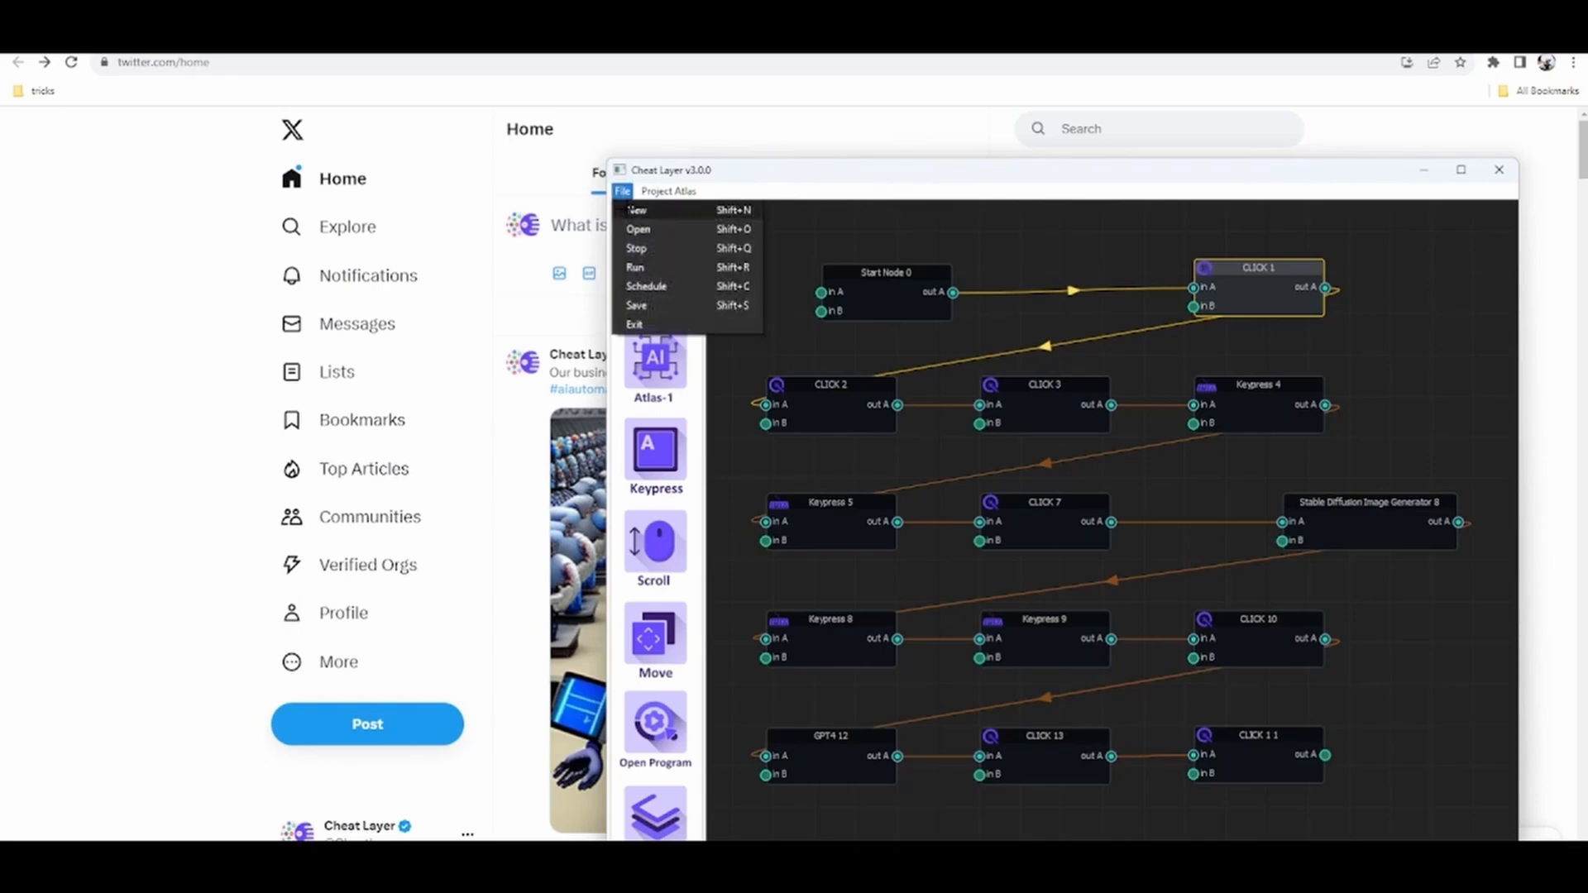
pyautogui.click(633, 210)
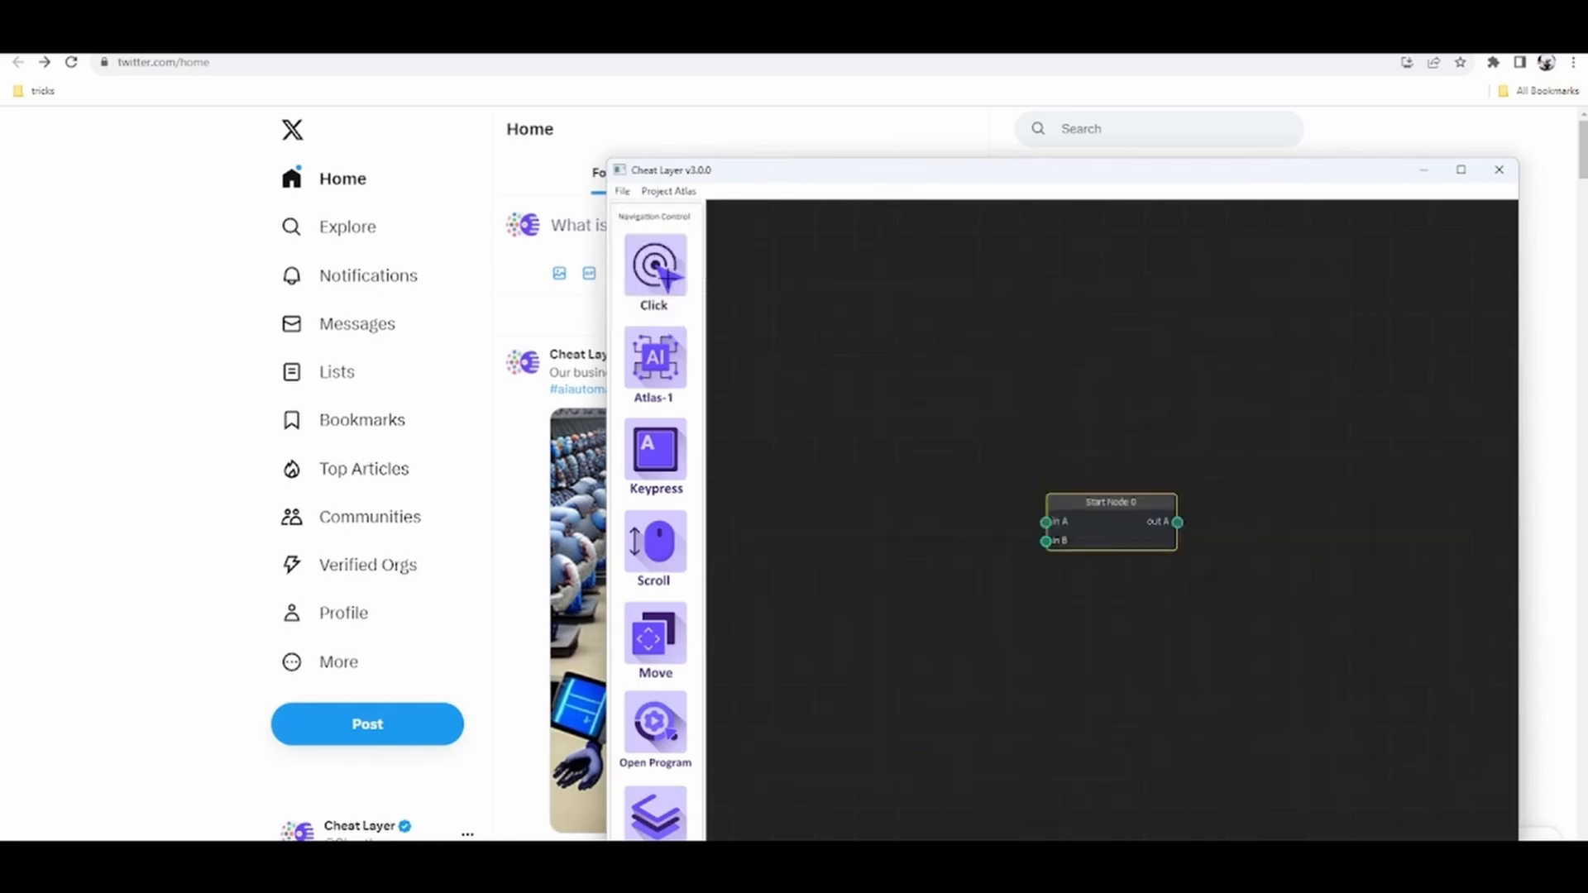
pyautogui.click(670, 285)
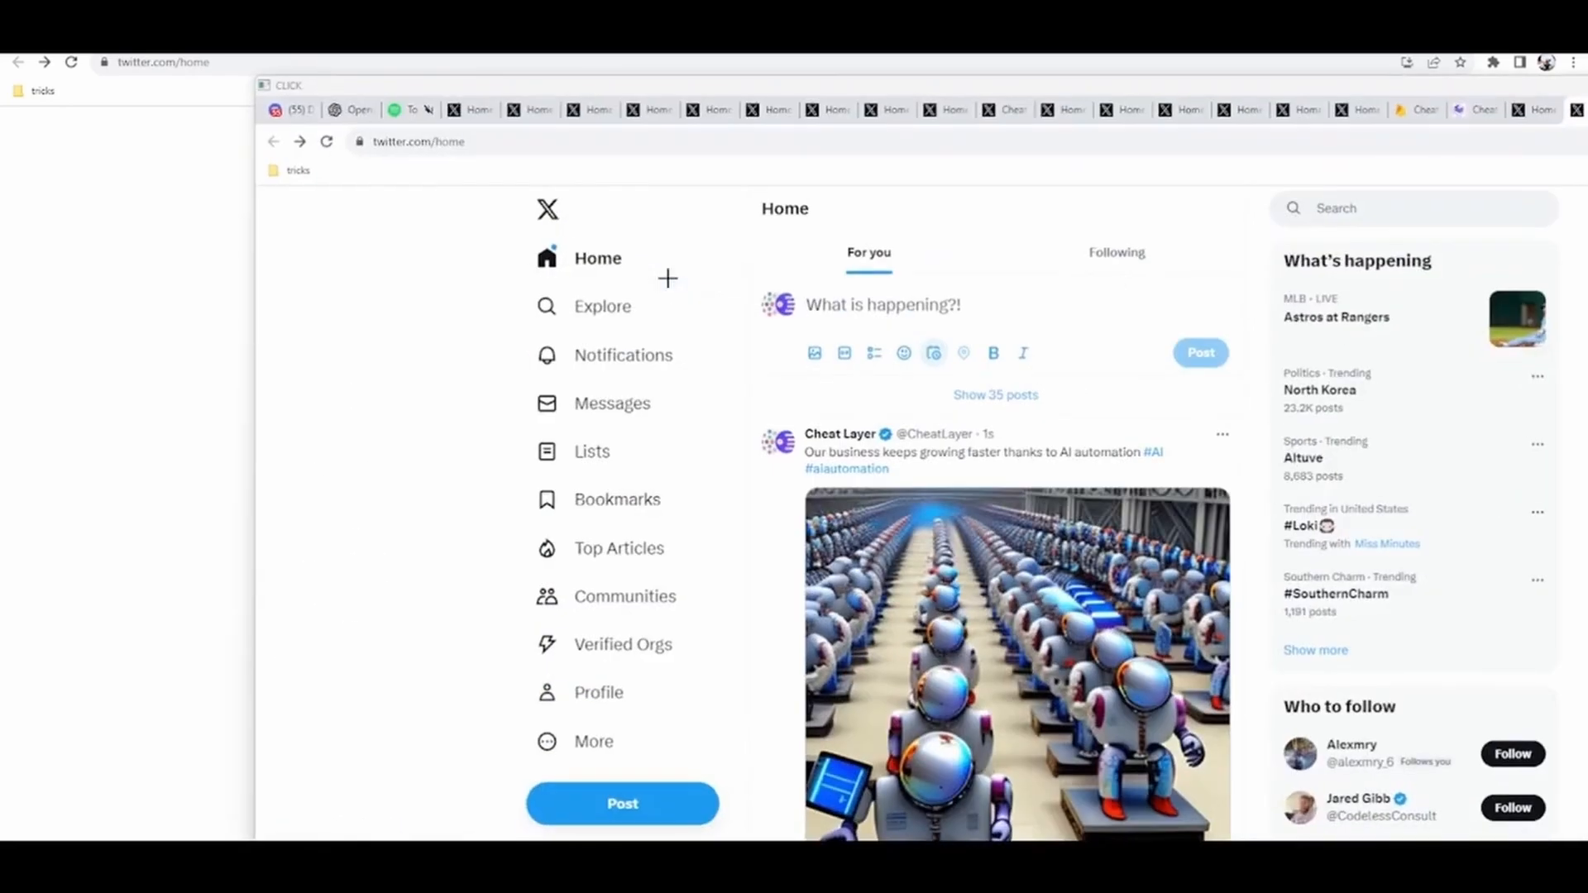
pyautogui.click(625, 776)
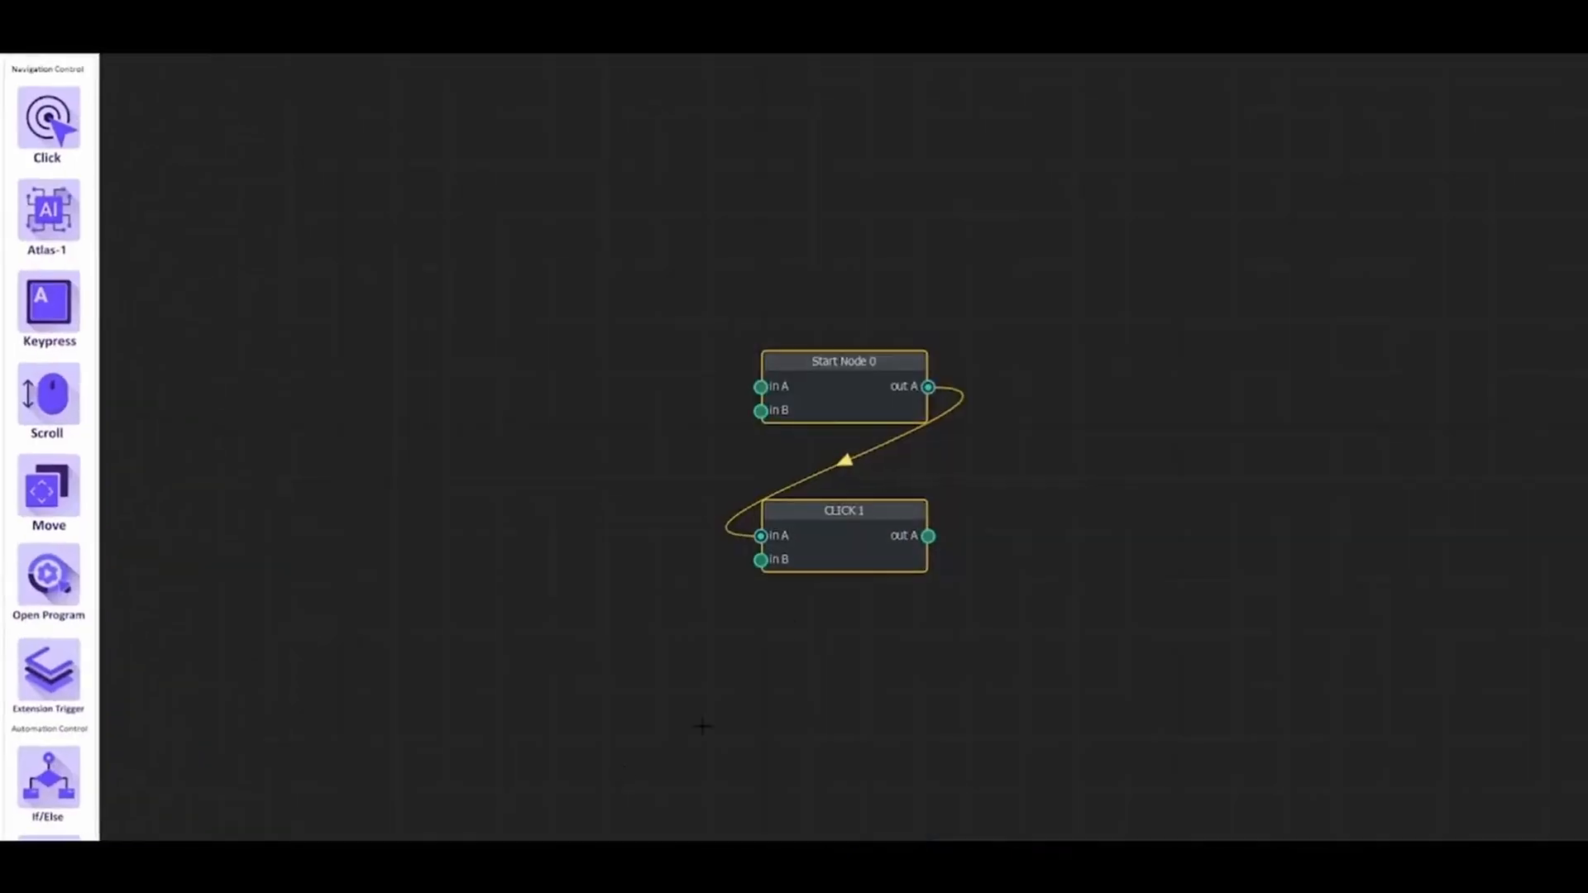
# Set the first Click node's semantic target to "A blue post button with white text that says Post".
pyautogui.doubleClick(857, 531)
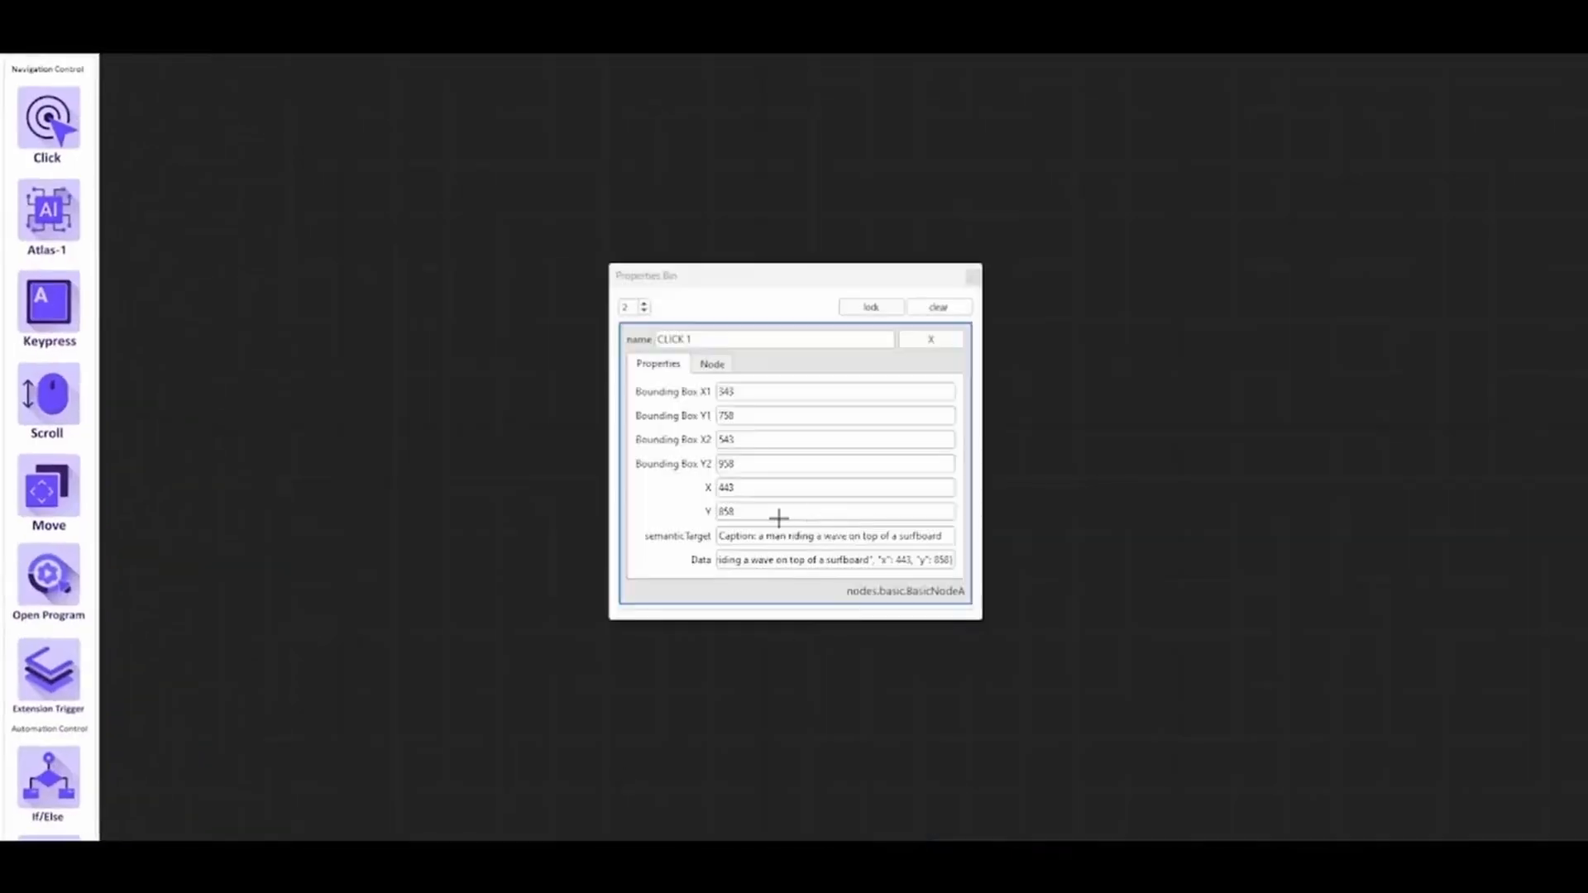
pyautogui.tripleClick(743, 538)
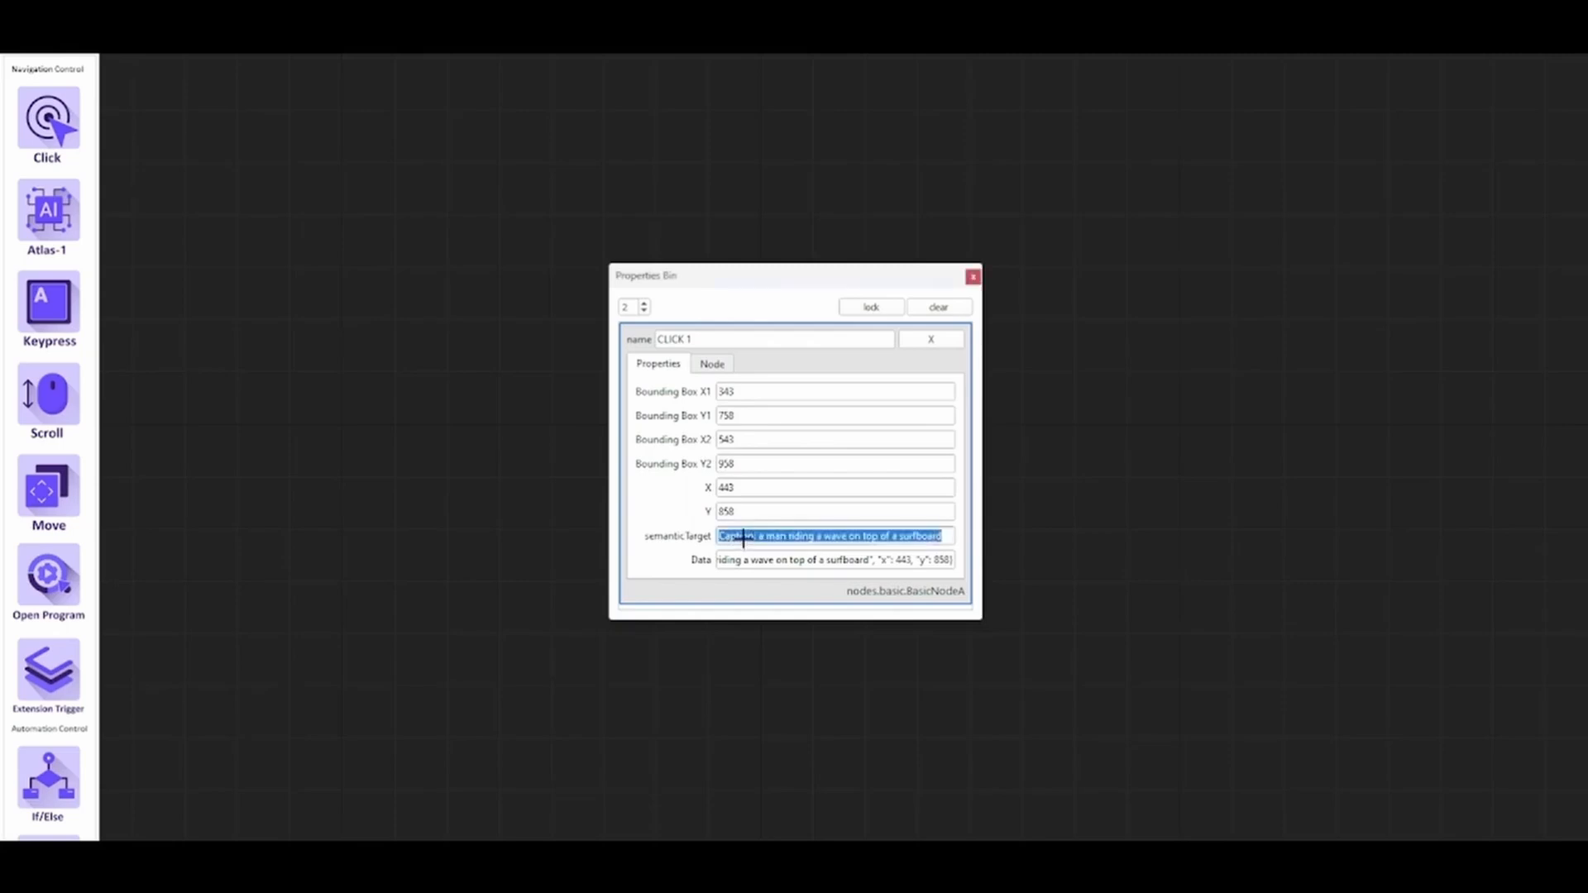
pyautogui.press('BackSpace')
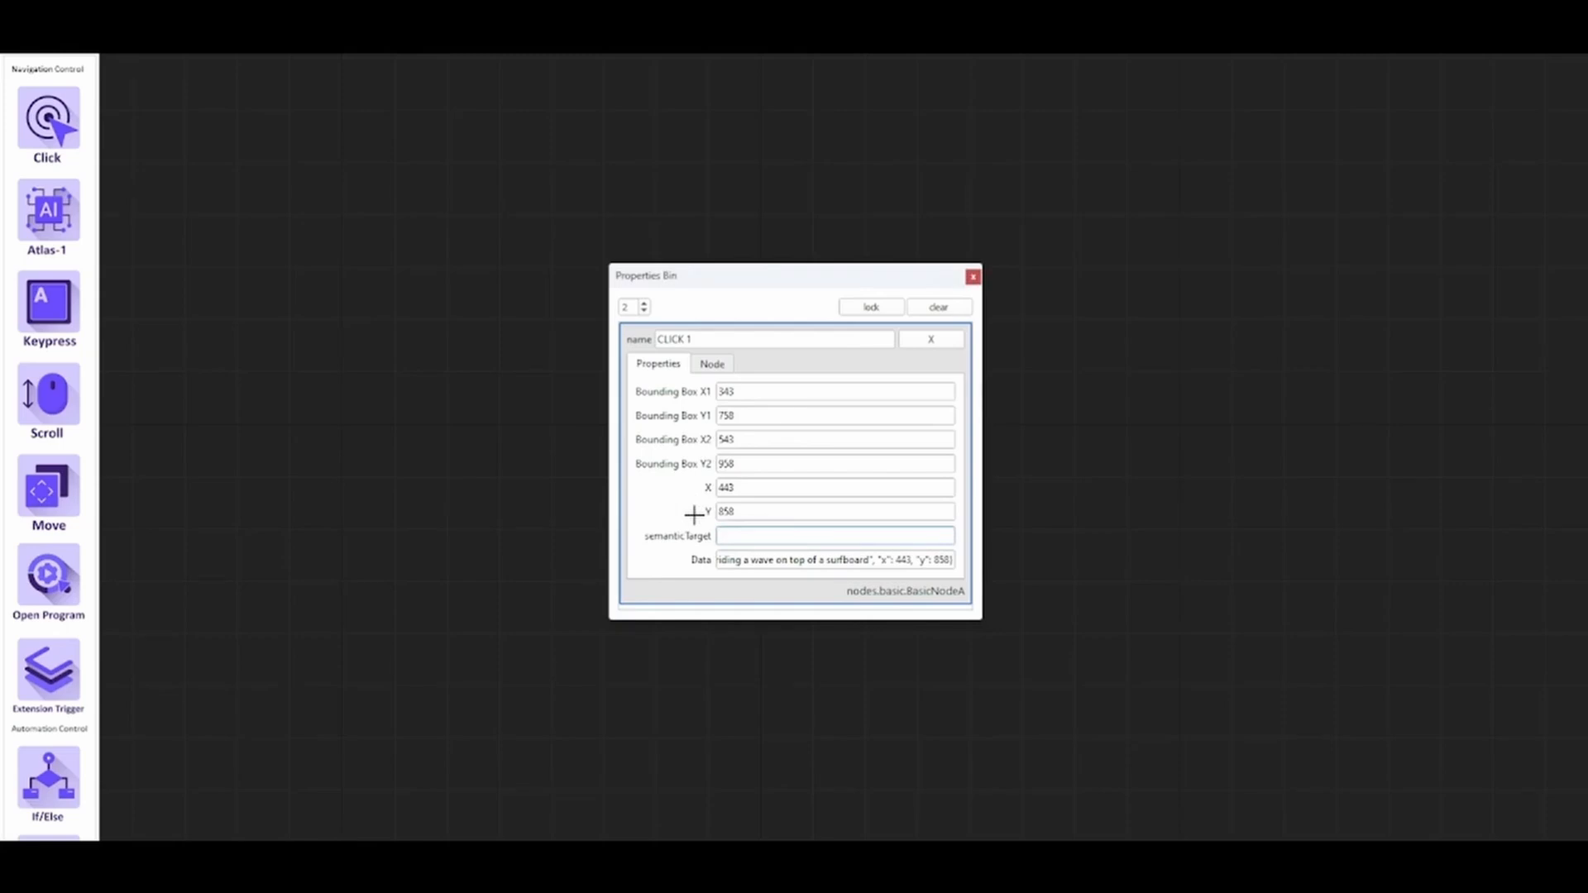
pyautogui.write('A blue post button with white text that ')
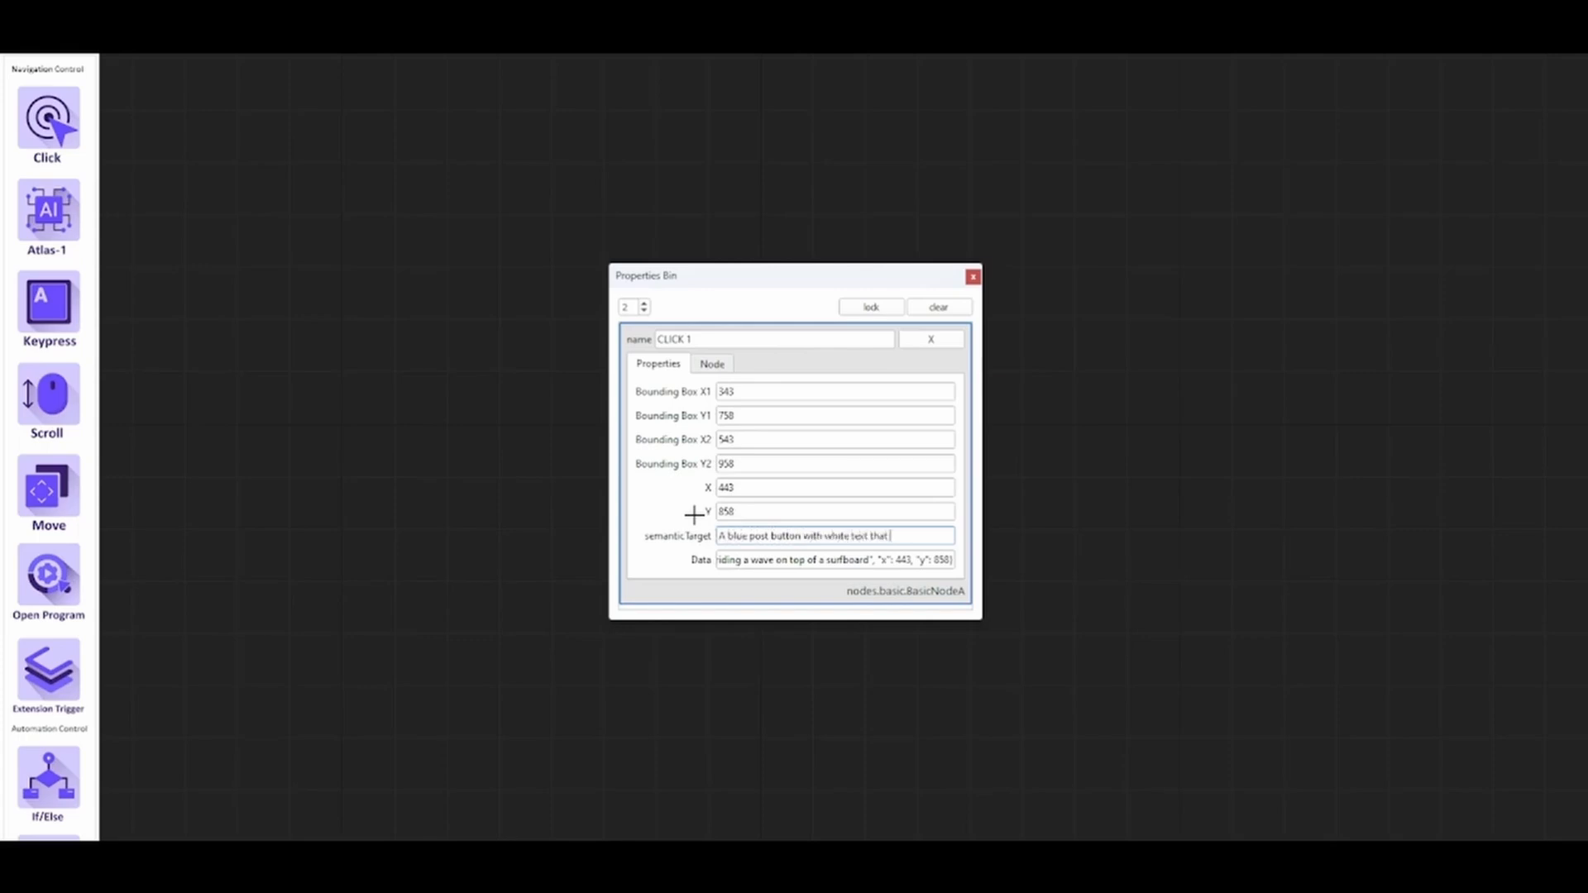
pyautogui.write('says Post')
pyautogui.click(973, 276)
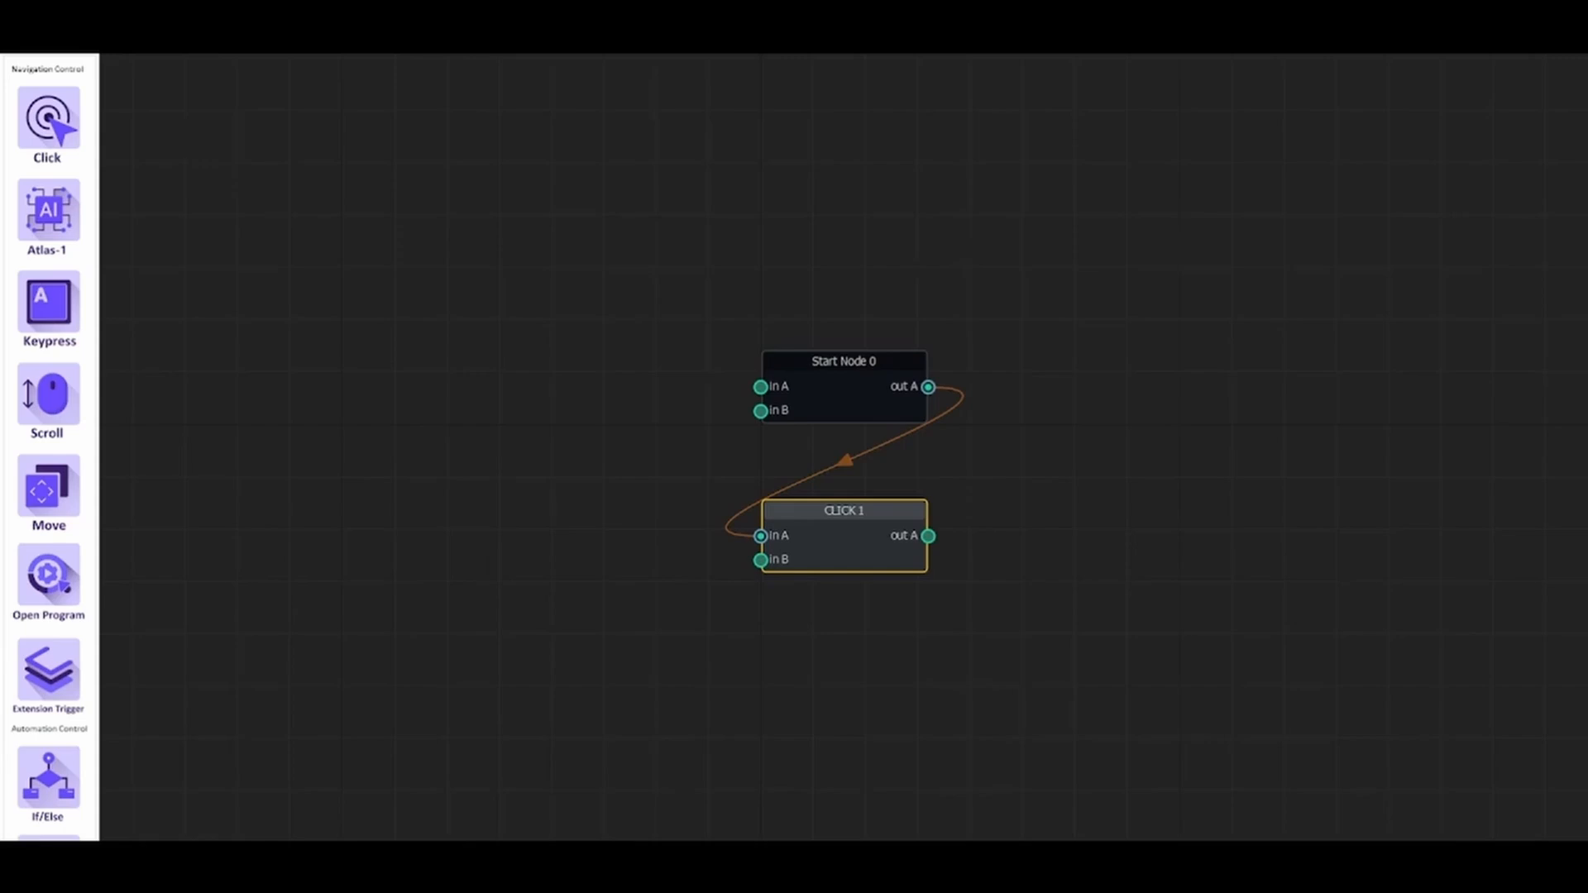
# Run the workflow so that it opens Twitter's post composer.
pyautogui.click(17, 43)
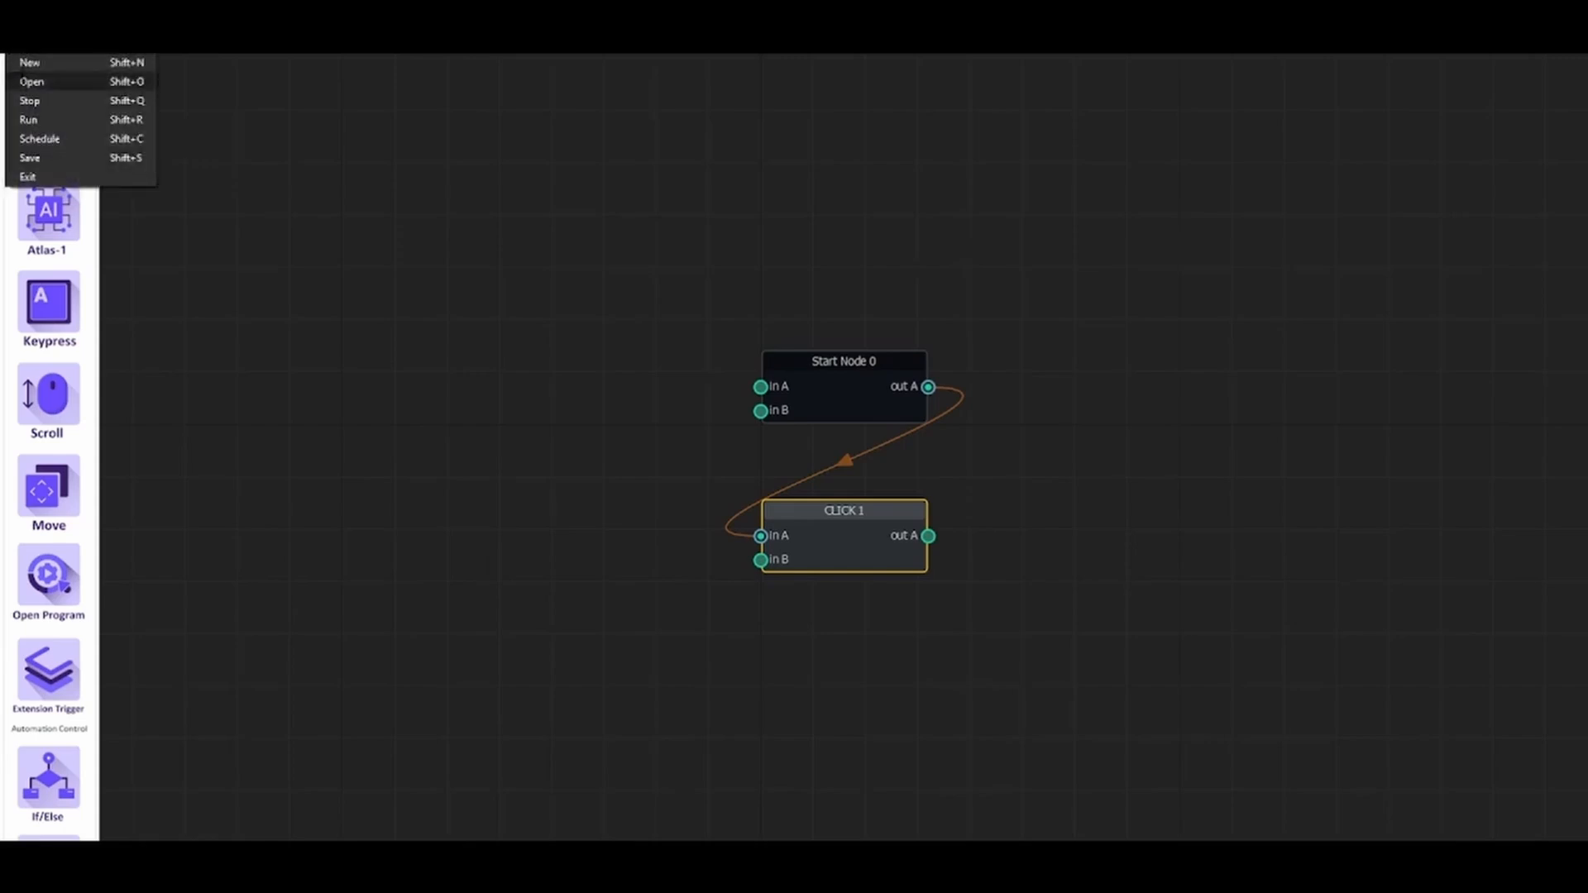
pyautogui.click(48, 120)
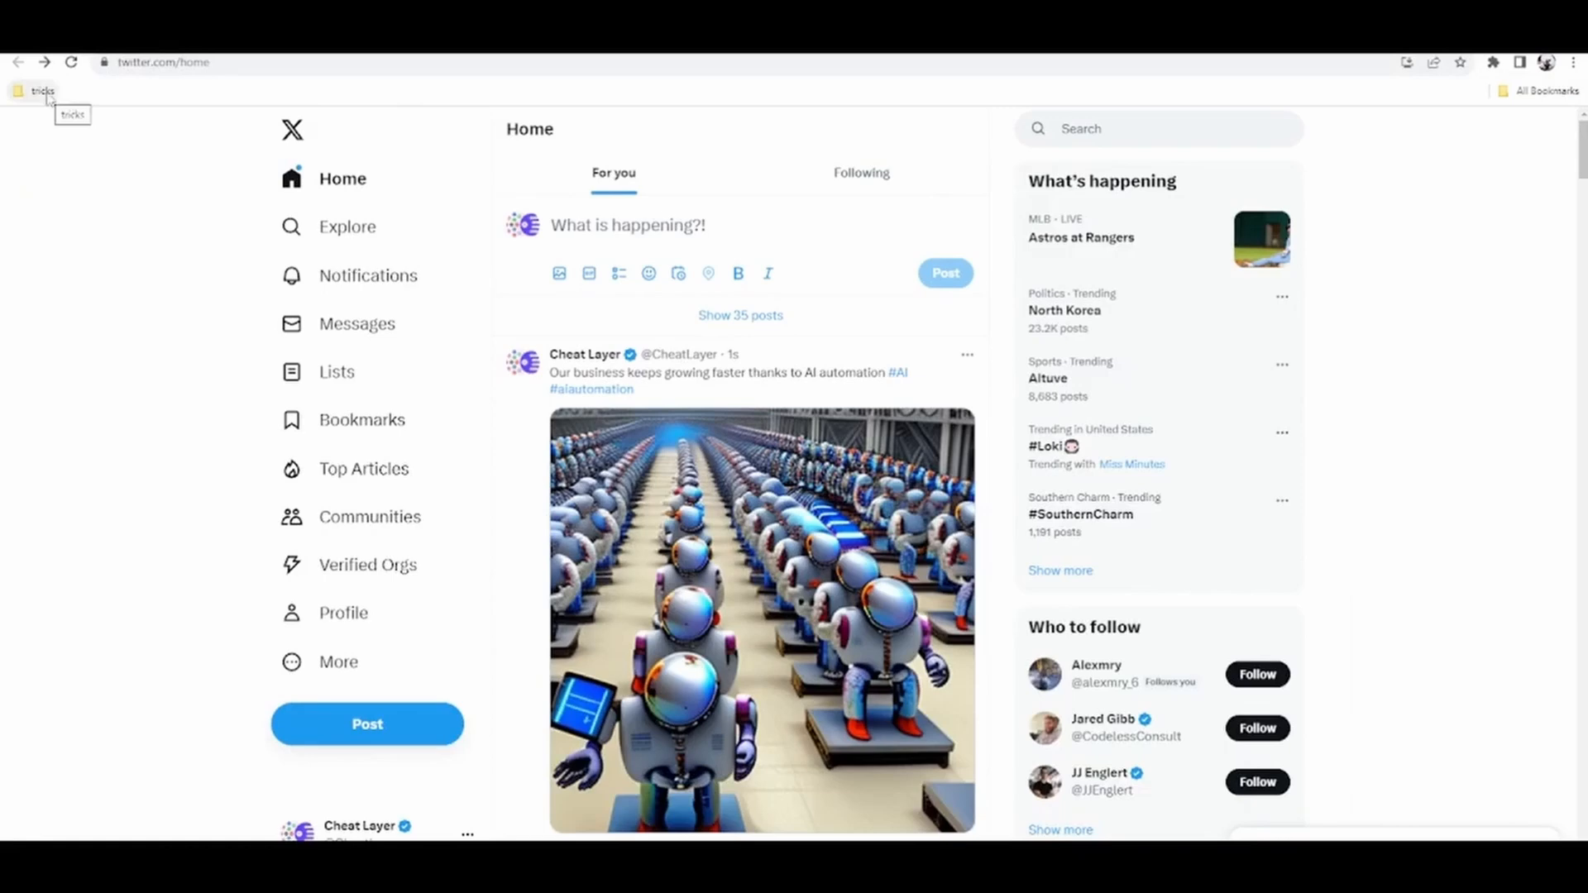
pyautogui.click(369, 733)
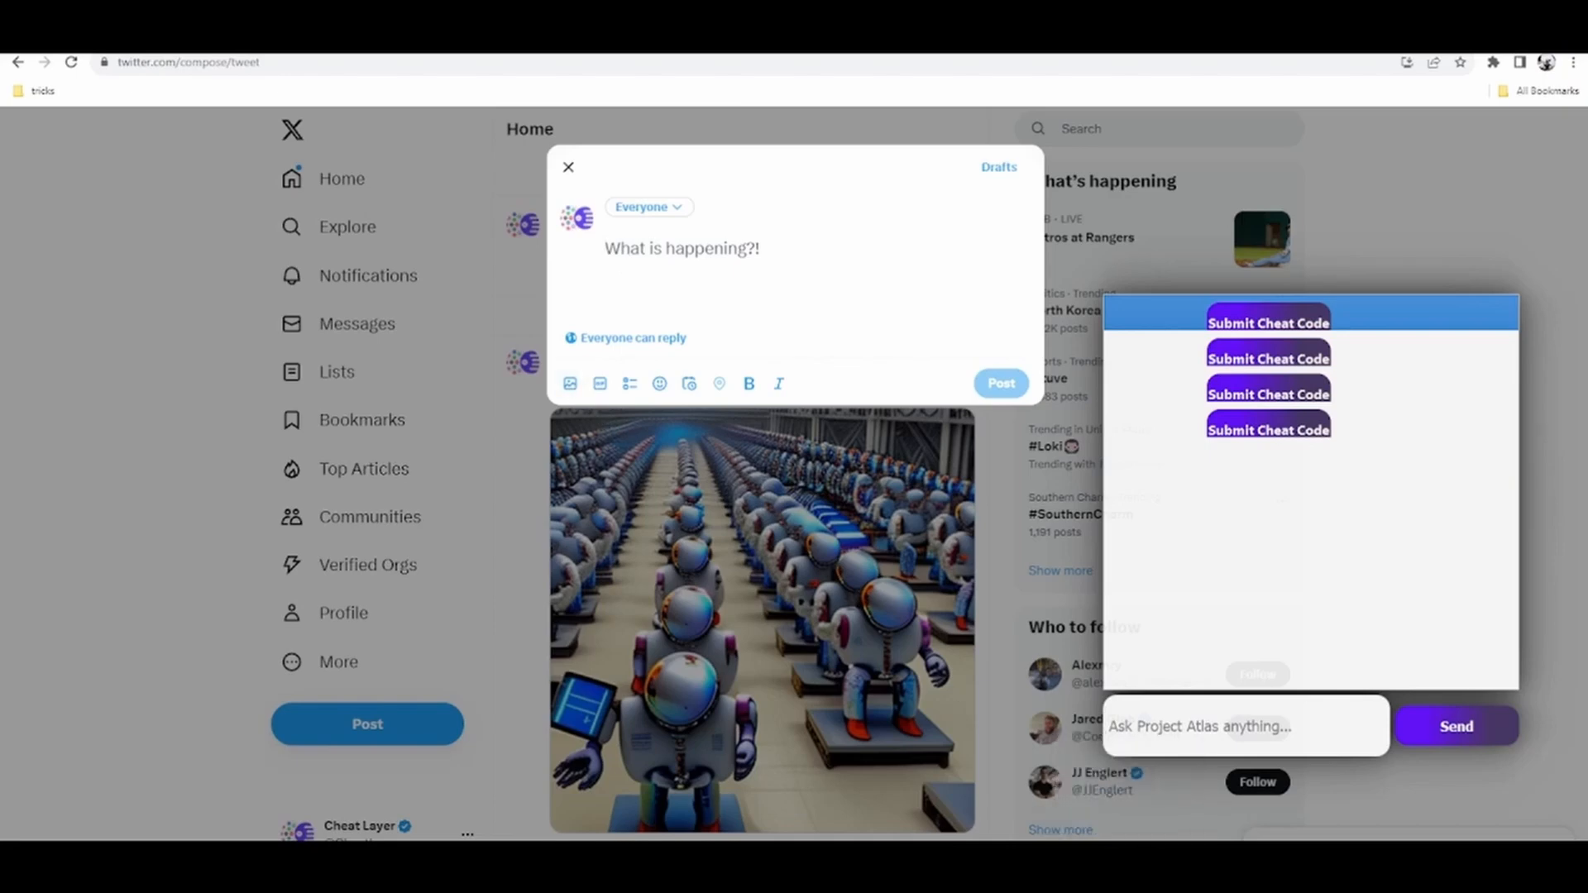
# Return to Cheat Layer and add a second Click node that targets the media icon in the post composer.
pyautogui.click(1160, 811)
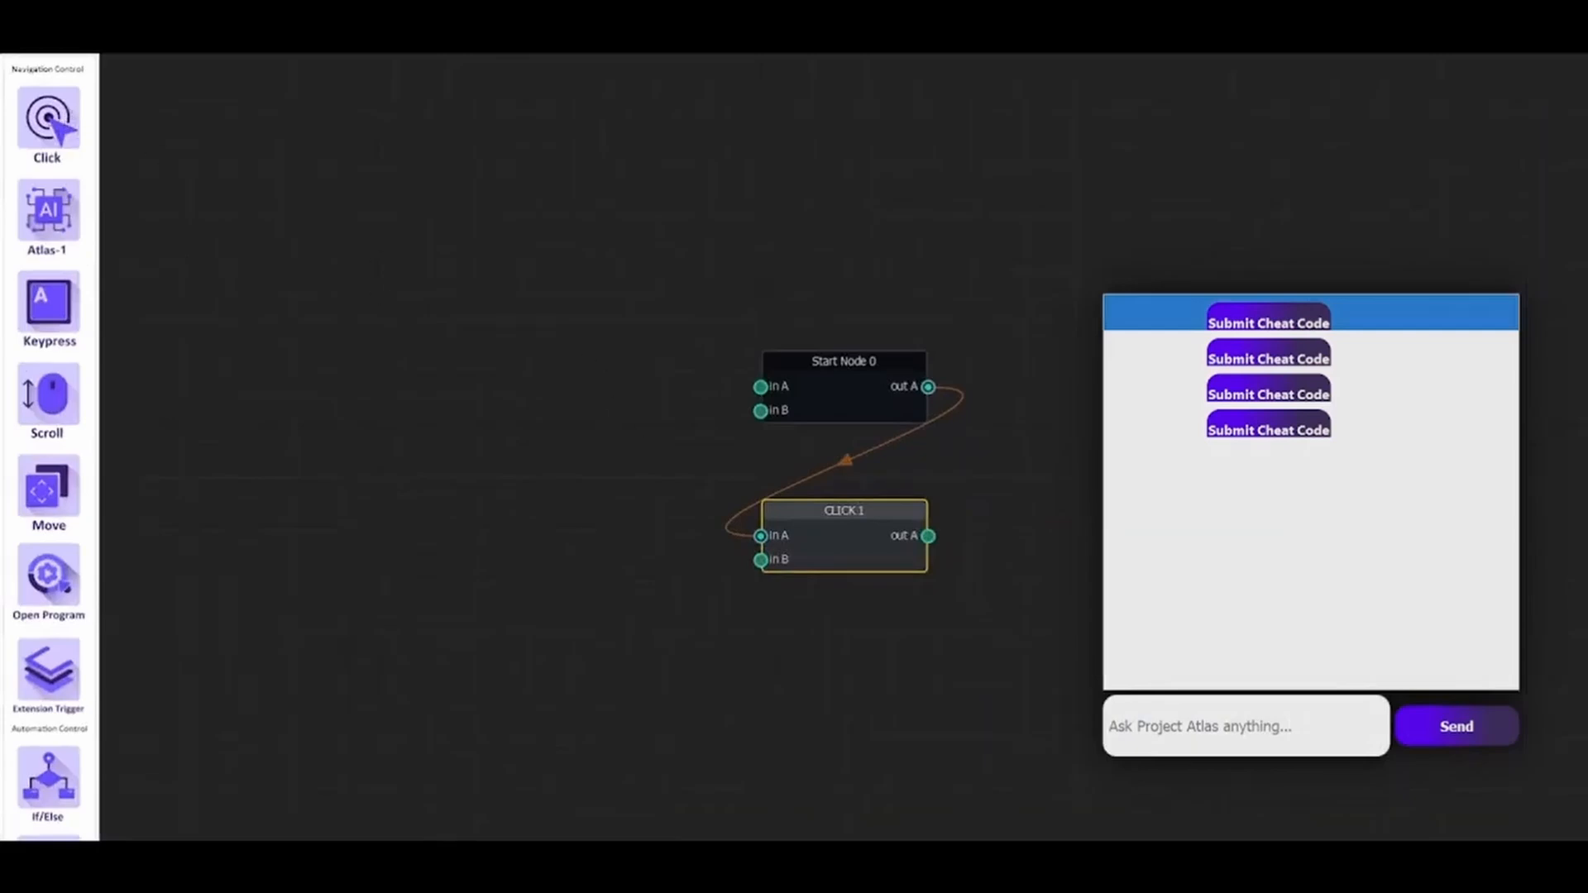
pyautogui.click(48, 125)
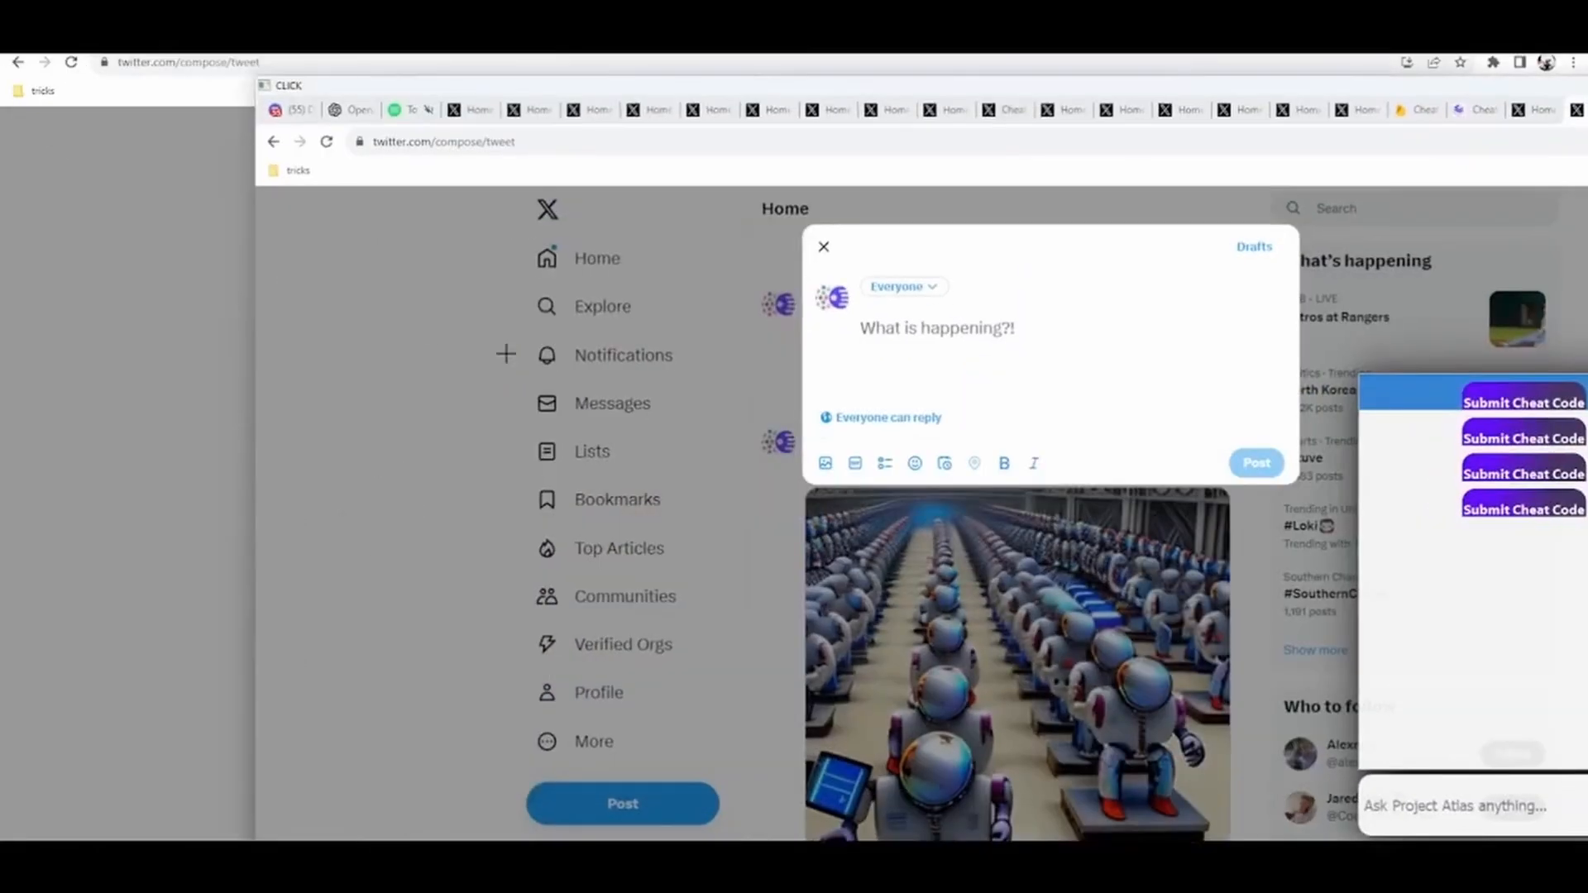
pyautogui.click(825, 463)
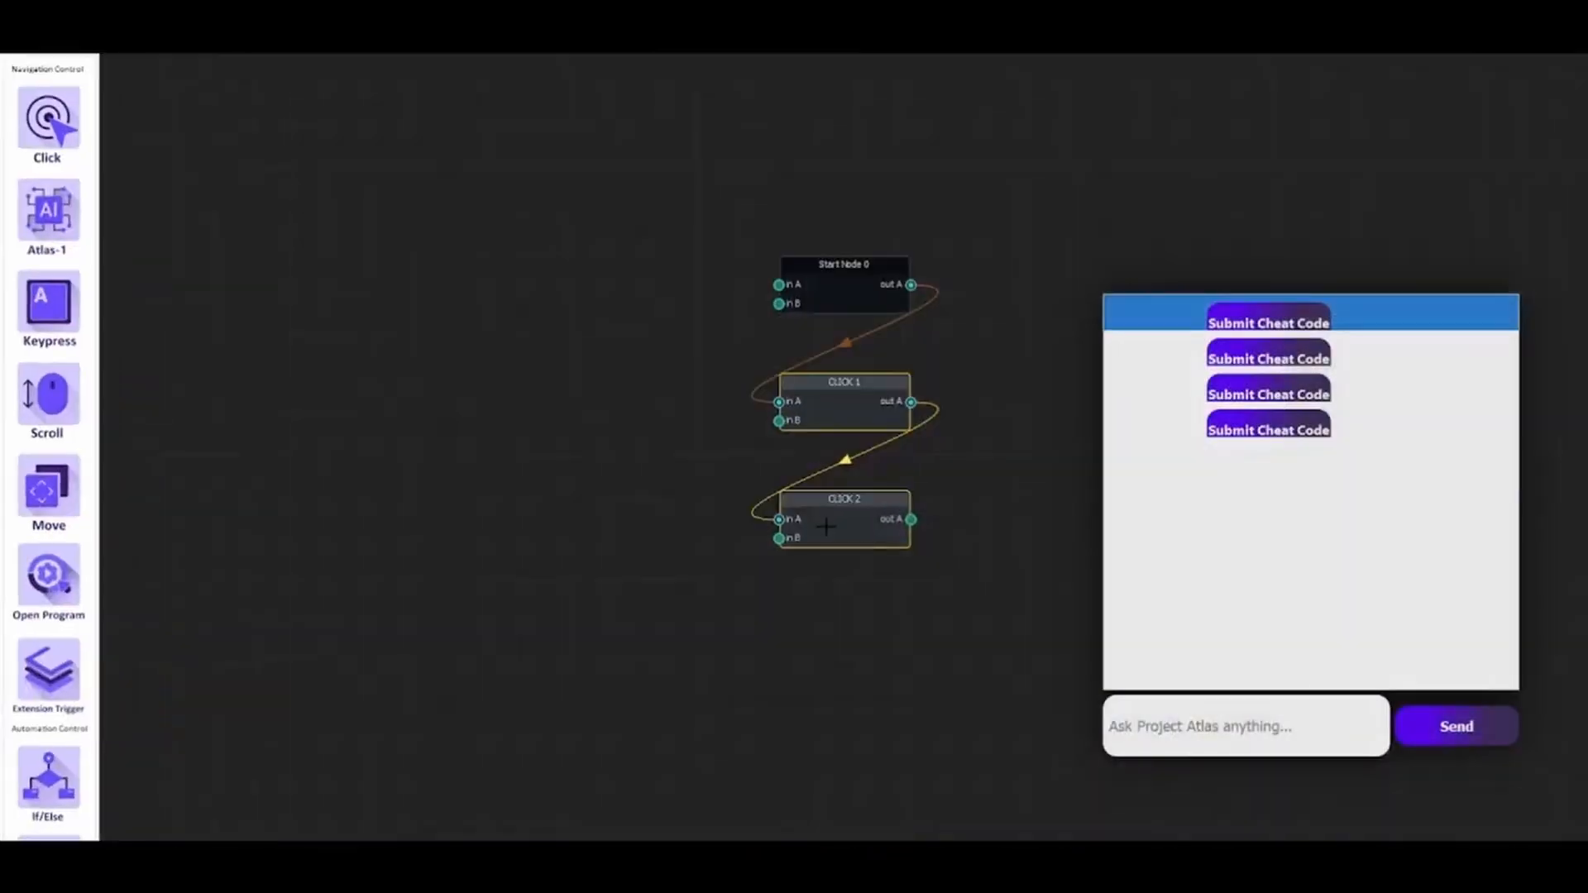
# Set the second Click node's semantic target to "A small button with a blue image of mountains".
pyautogui.doubleClick(824, 526)
pyautogui.click(772, 539)
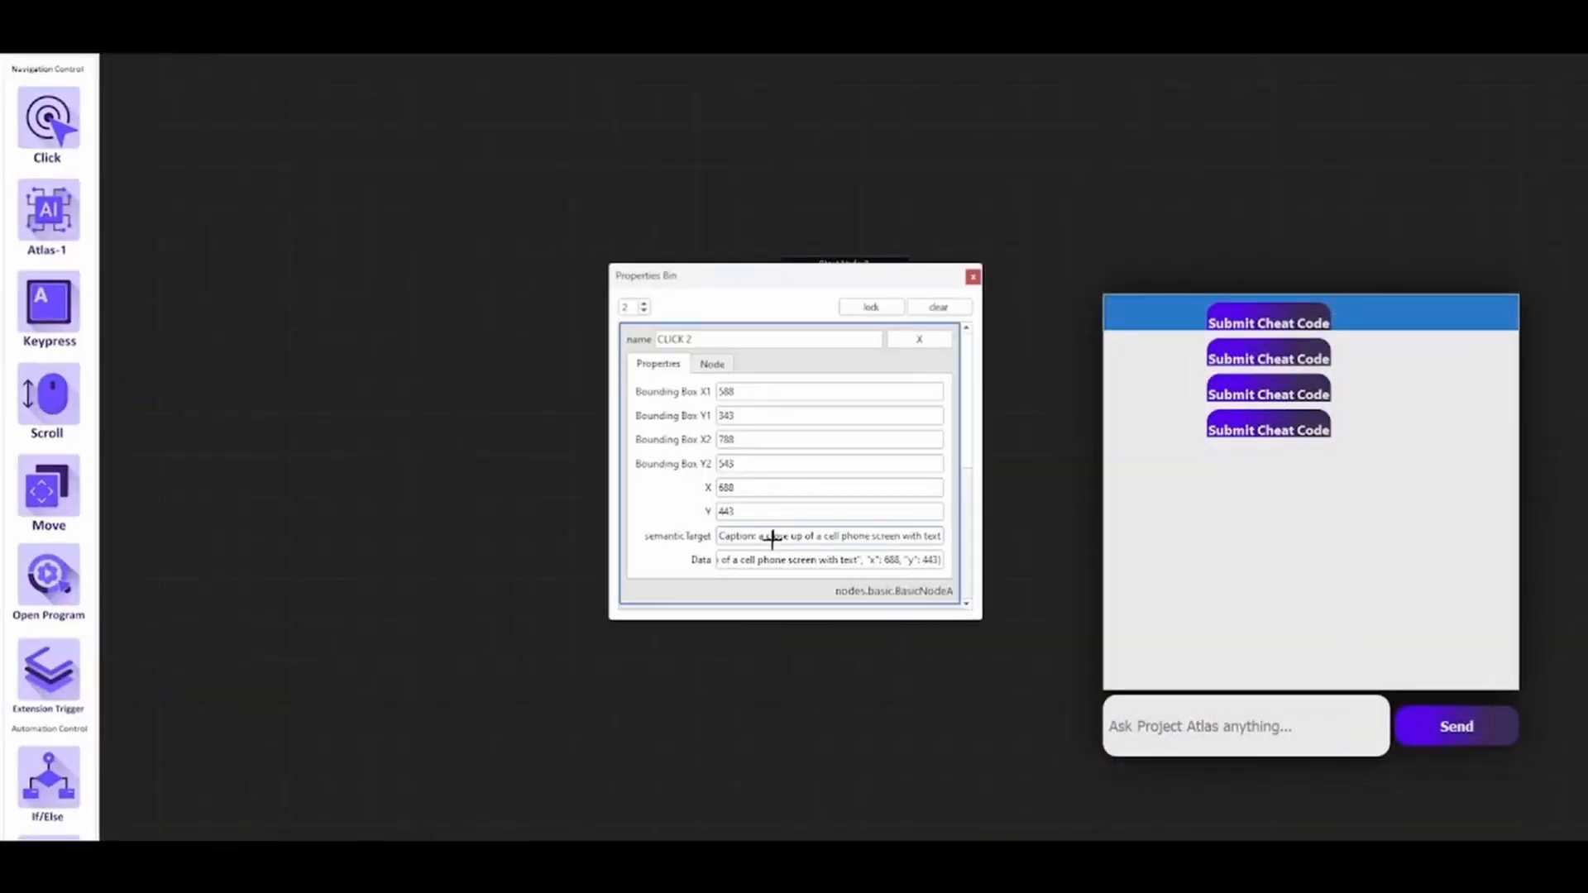
pyautogui.hotkey('ctrl', 'a')
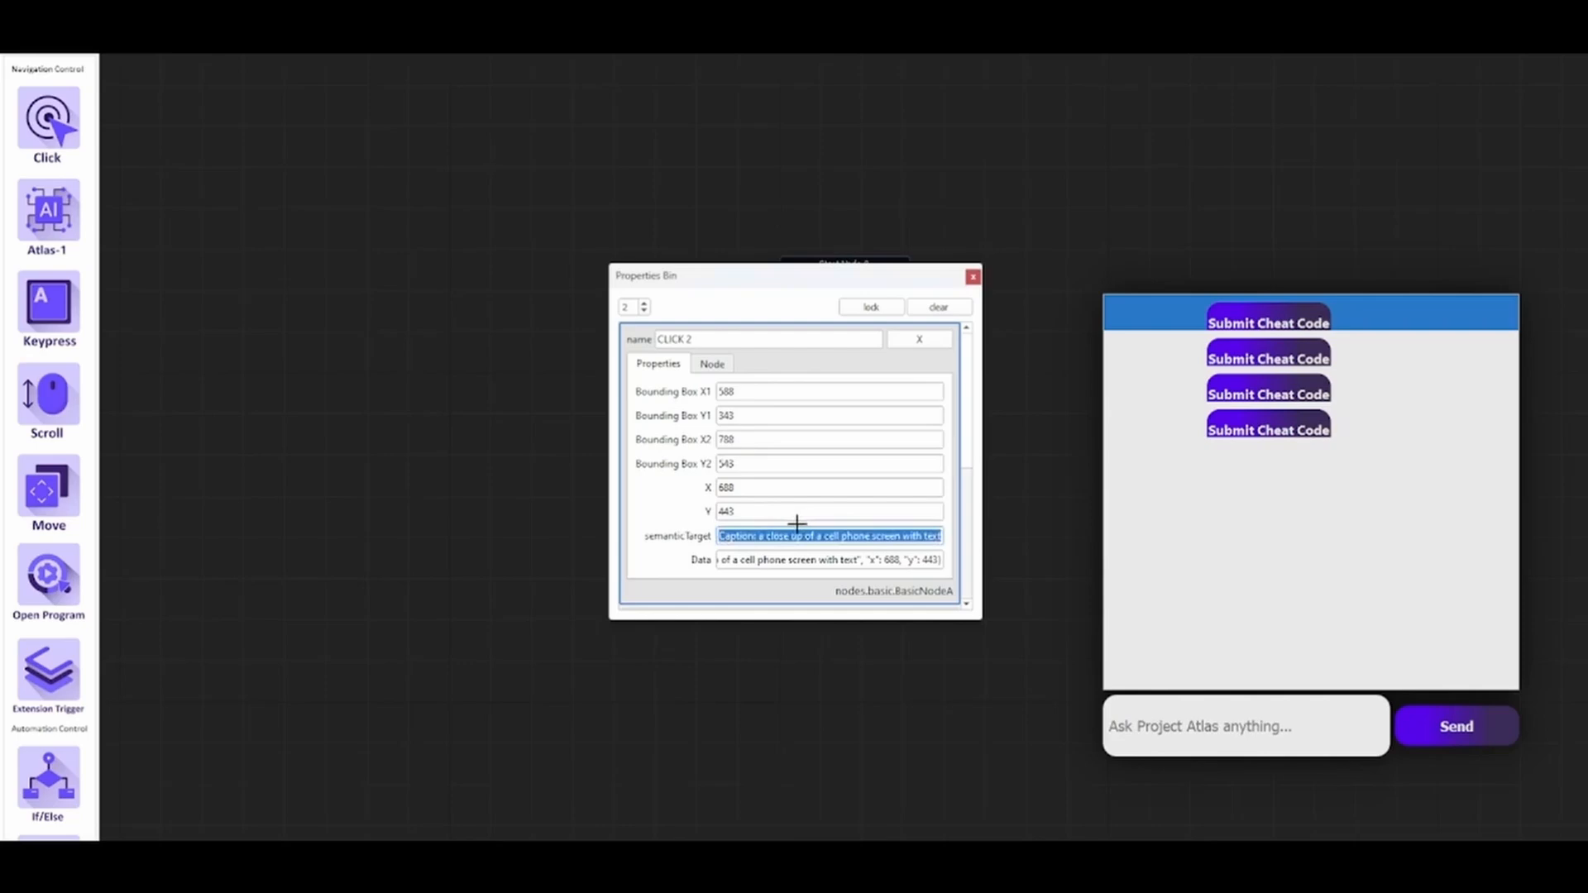
pyautogui.press('BackSpace')
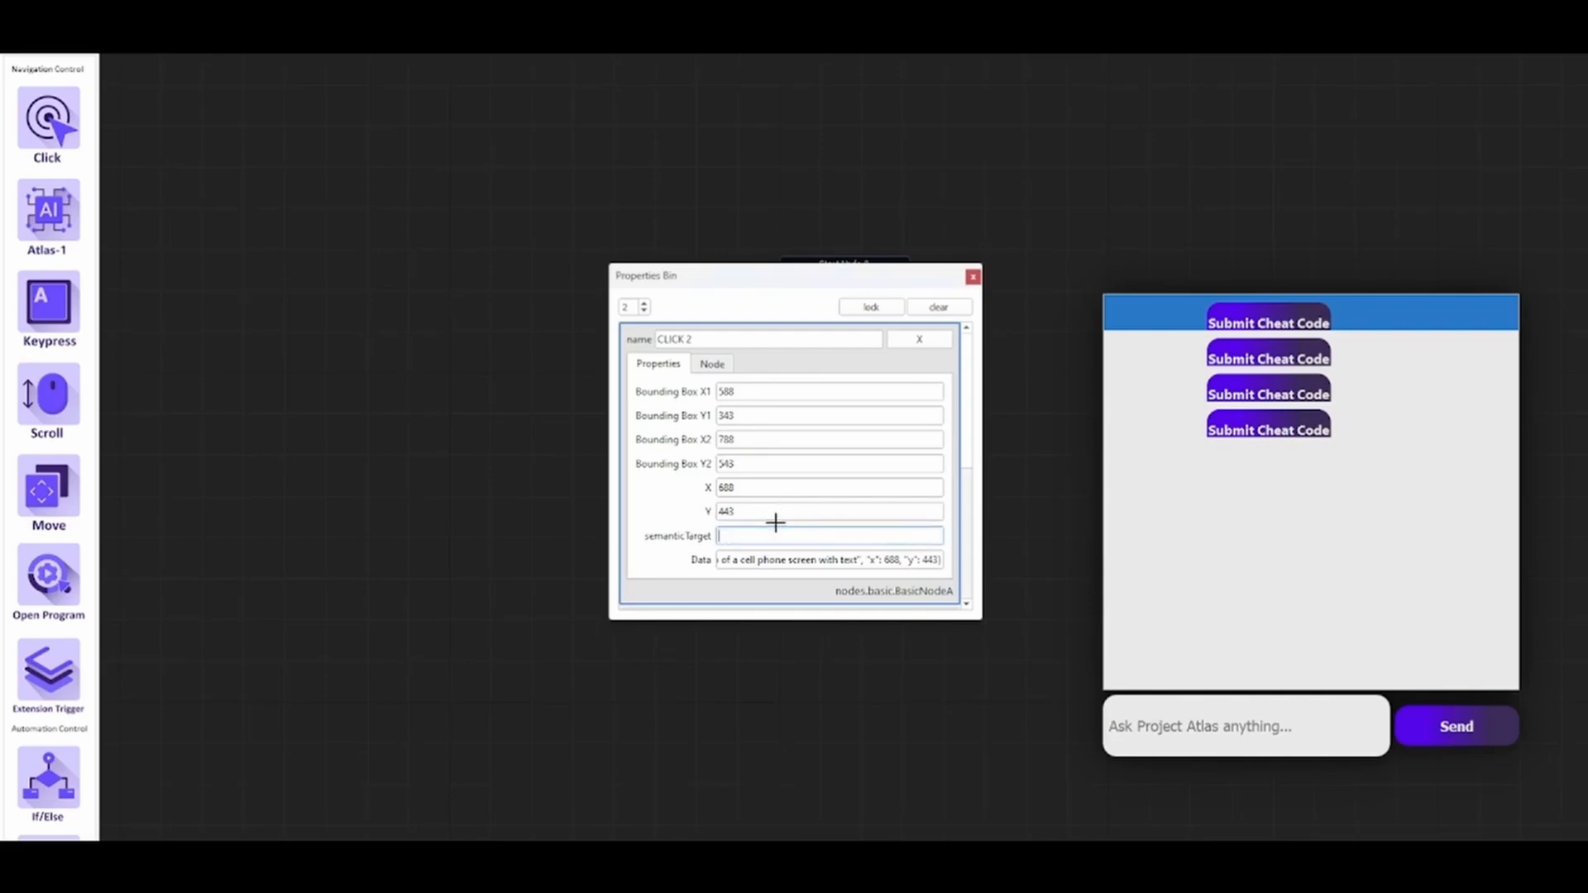
pyautogui.write('A small bu')
pyautogui.write('tton with a vlu')
pyautogui.write('blue tag')
pyautogui.write('image of ')
pyautogui.write('mountains')
pyautogui.click(971, 278)
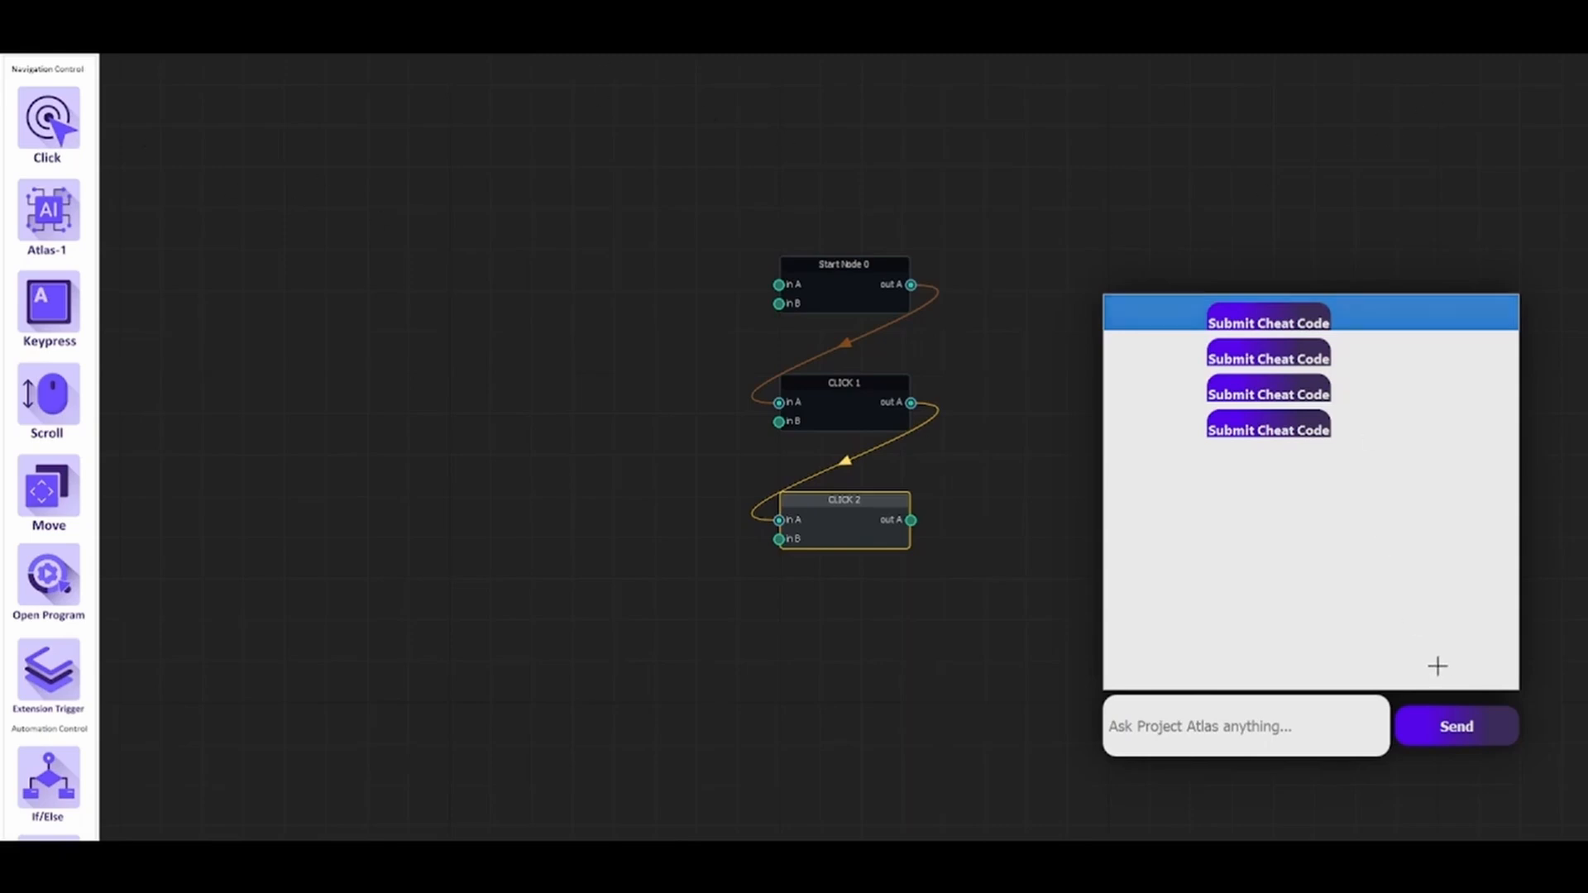
# Open the post's media file chooser on Twitter and add a third Click node targeting the folder icon in its address bar.
pyautogui.click(1038, 496)
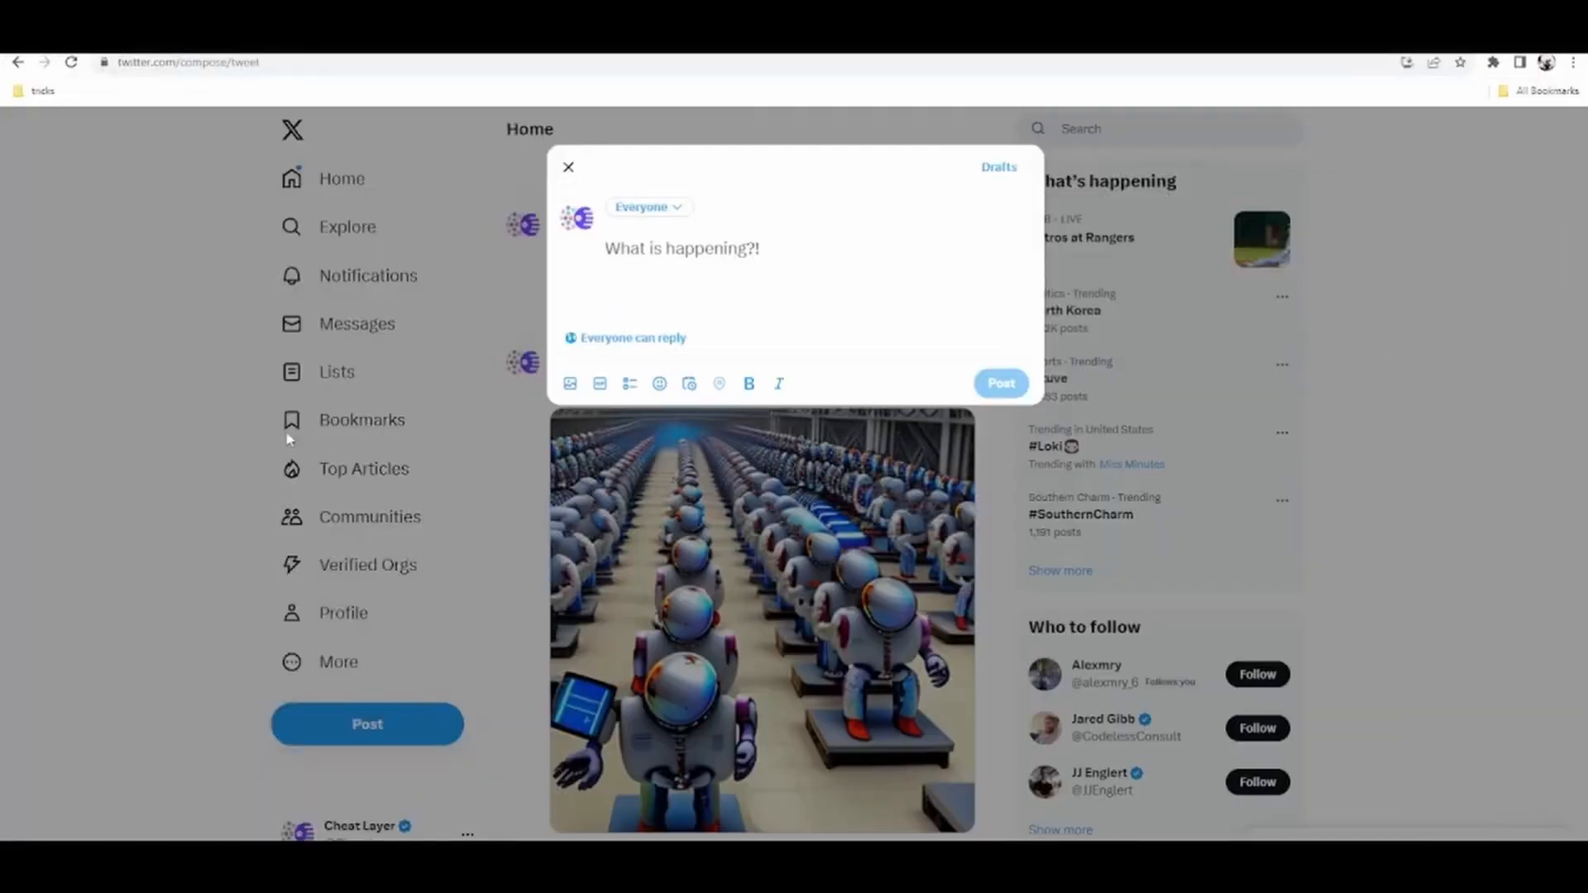
pyautogui.click(570, 383)
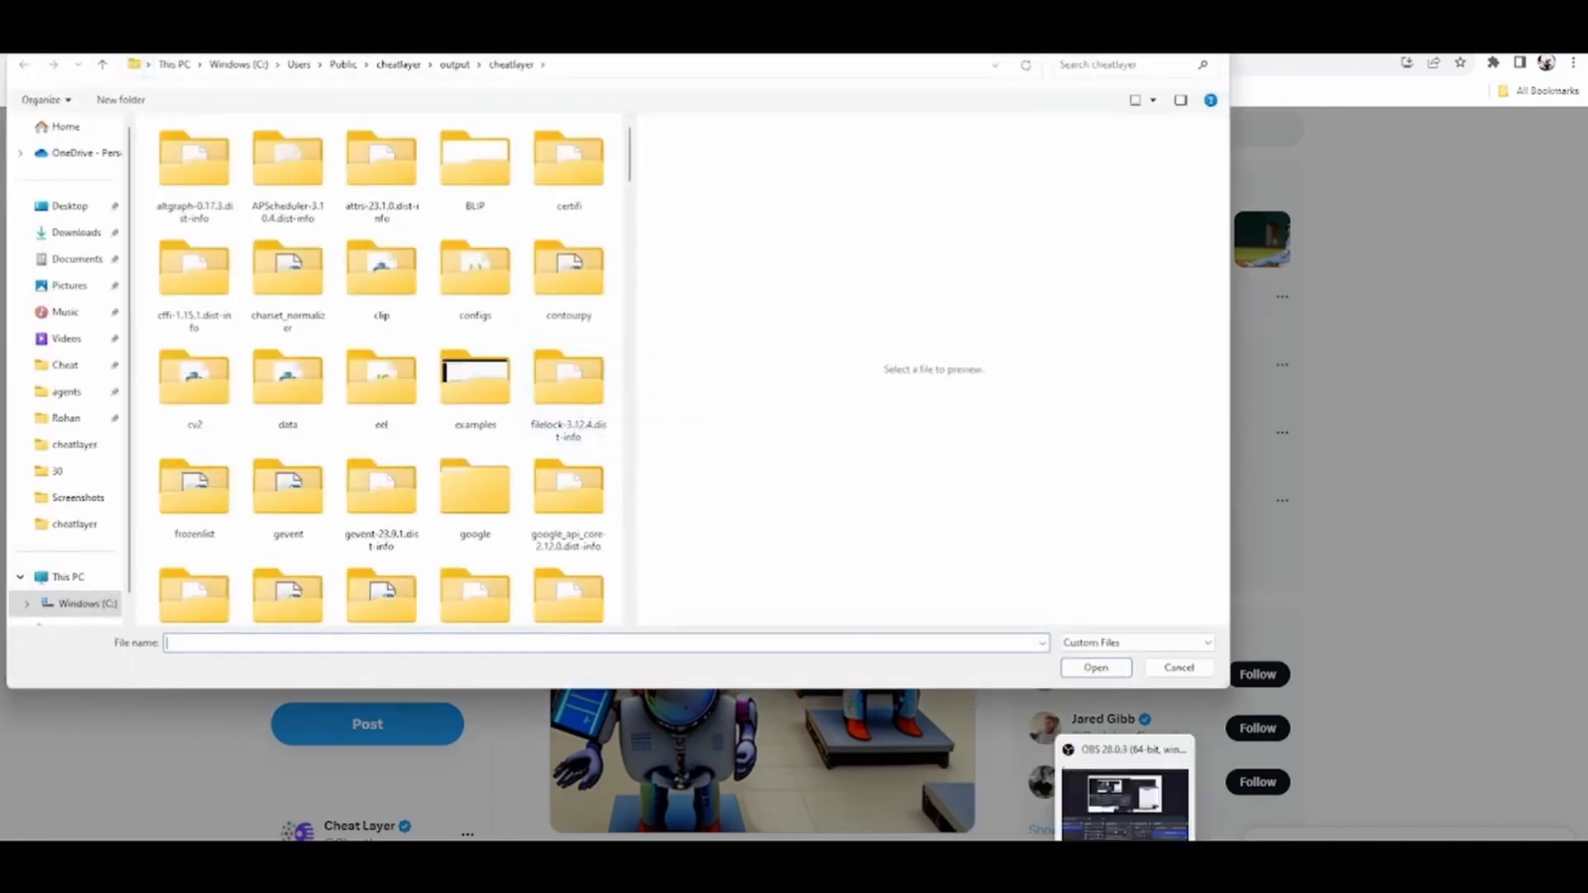
pyautogui.moveTo(1090, 868)
pyautogui.click(1250, 799)
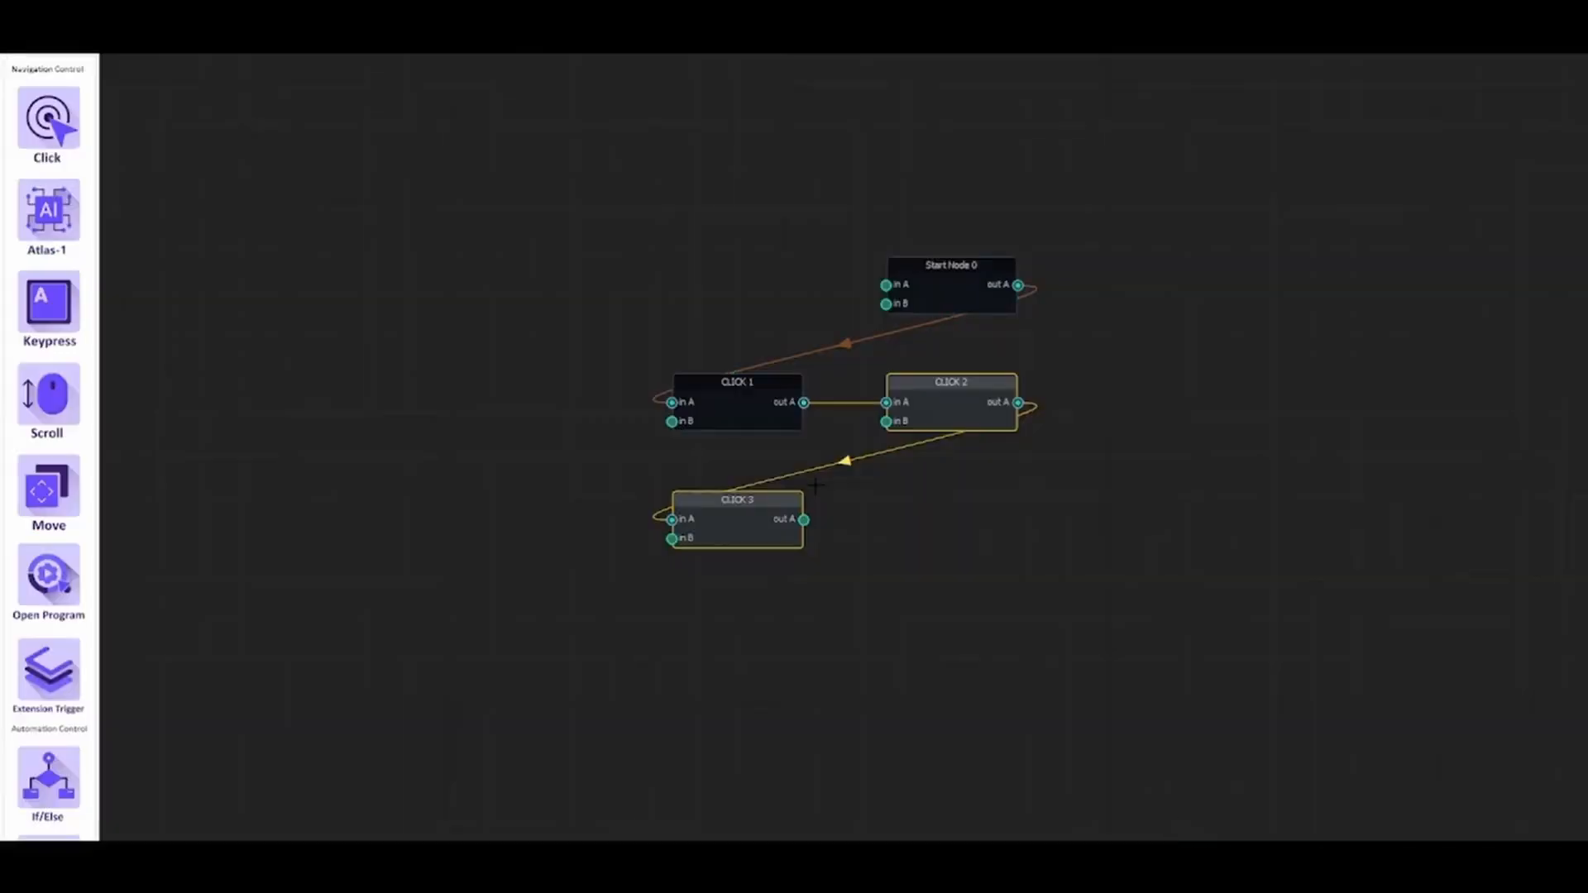
# Set the third Click node's semantic target to "a small yellow folder icon".
pyautogui.doubleClick(768, 519)
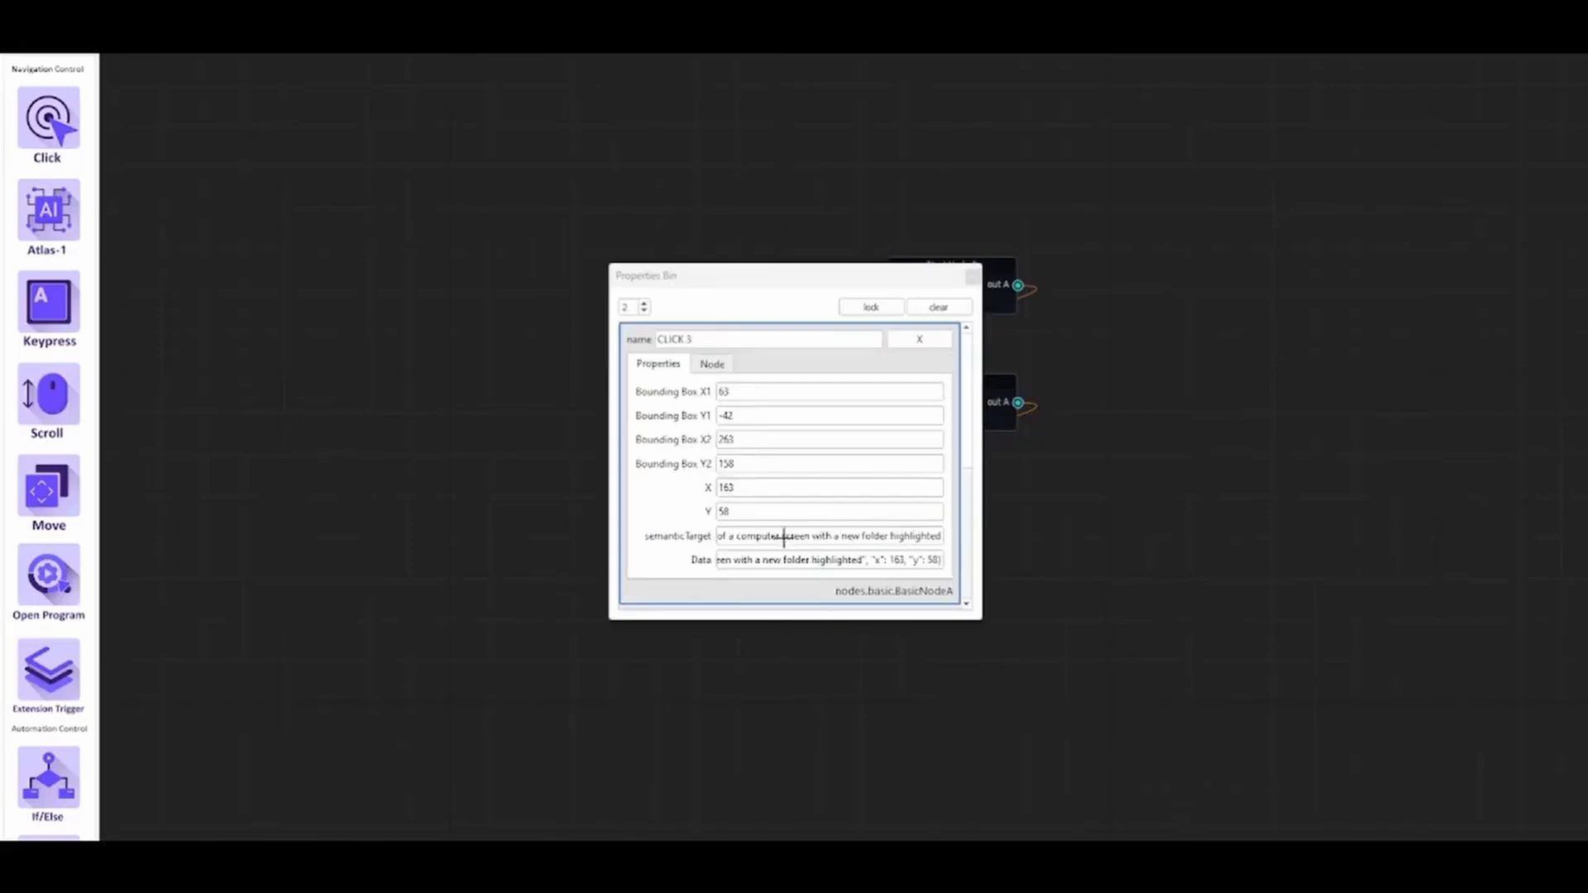
pyautogui.tripleClick(845, 536)
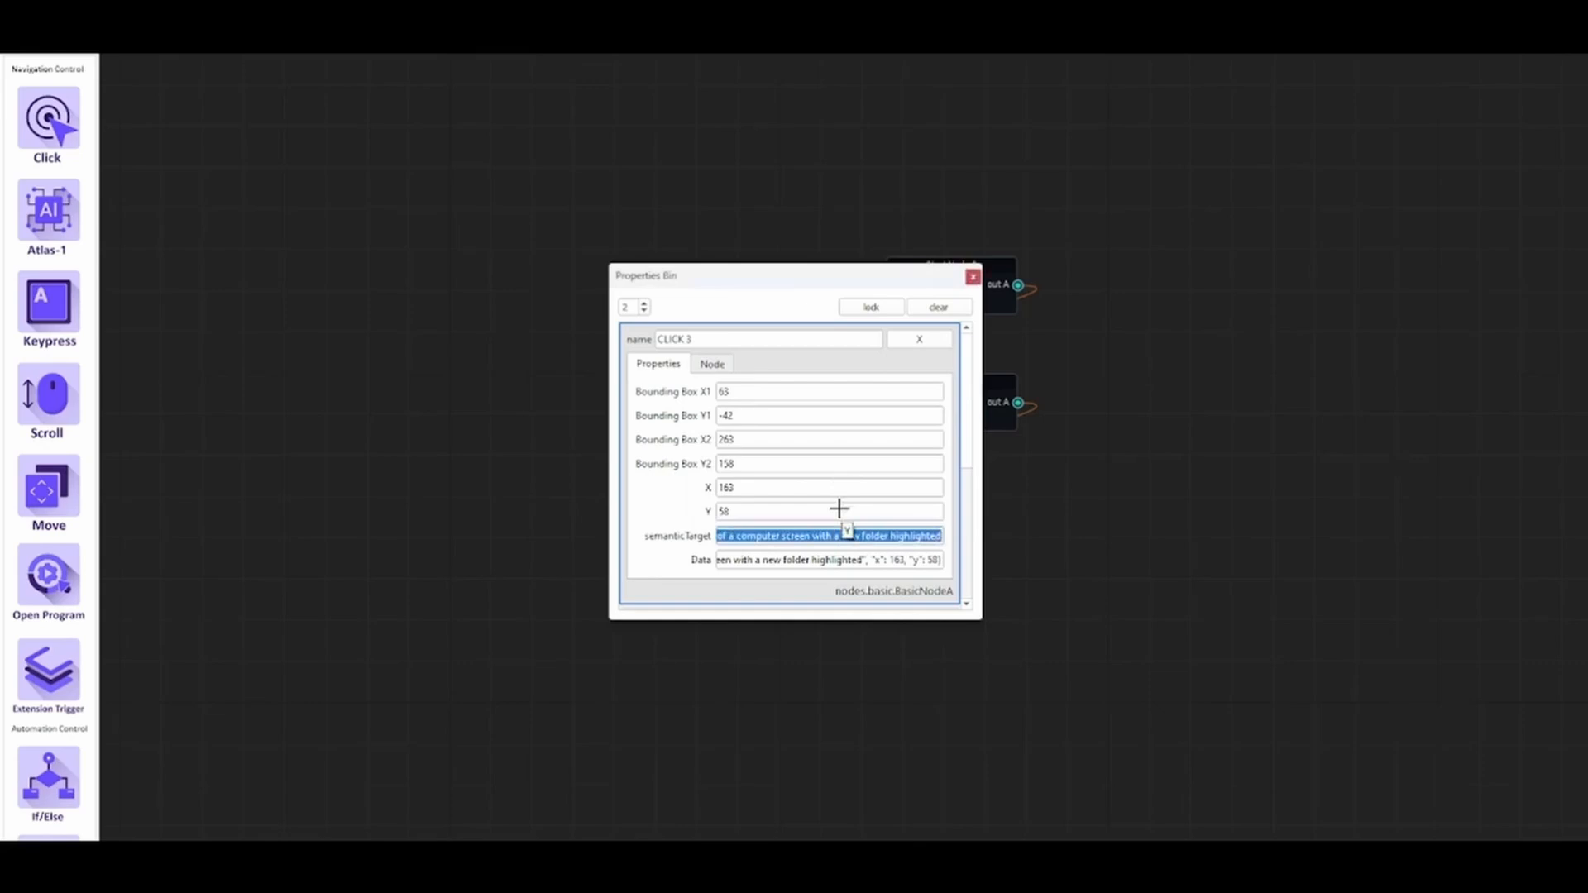
pyautogui.write('Sm')
pyautogui.write('a small')
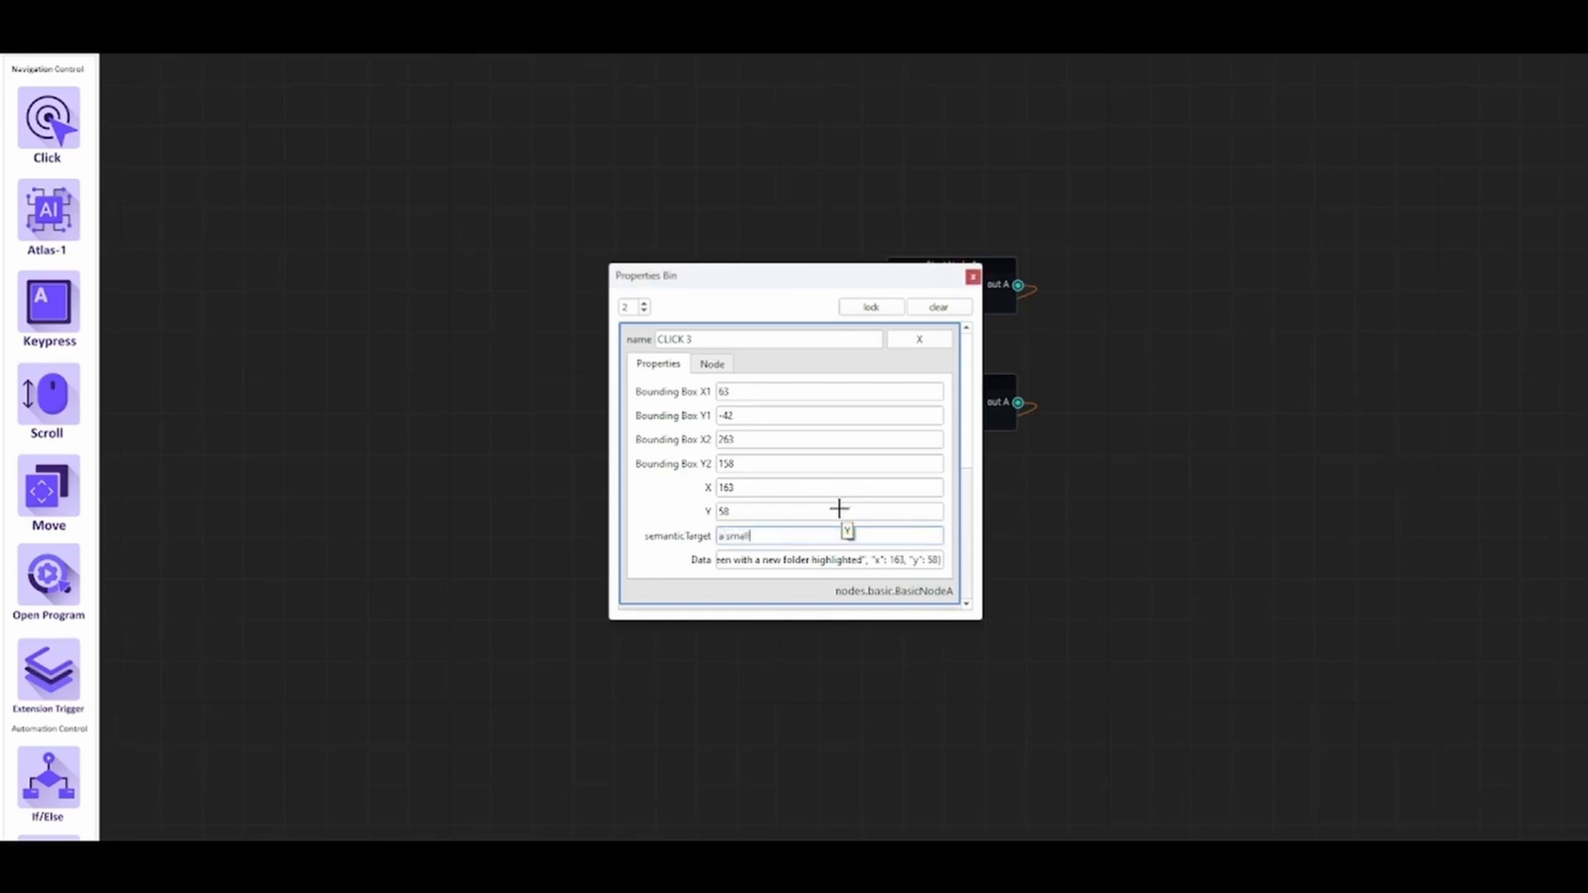
pyautogui.write(' yellow folder icon')
pyautogui.click(973, 276)
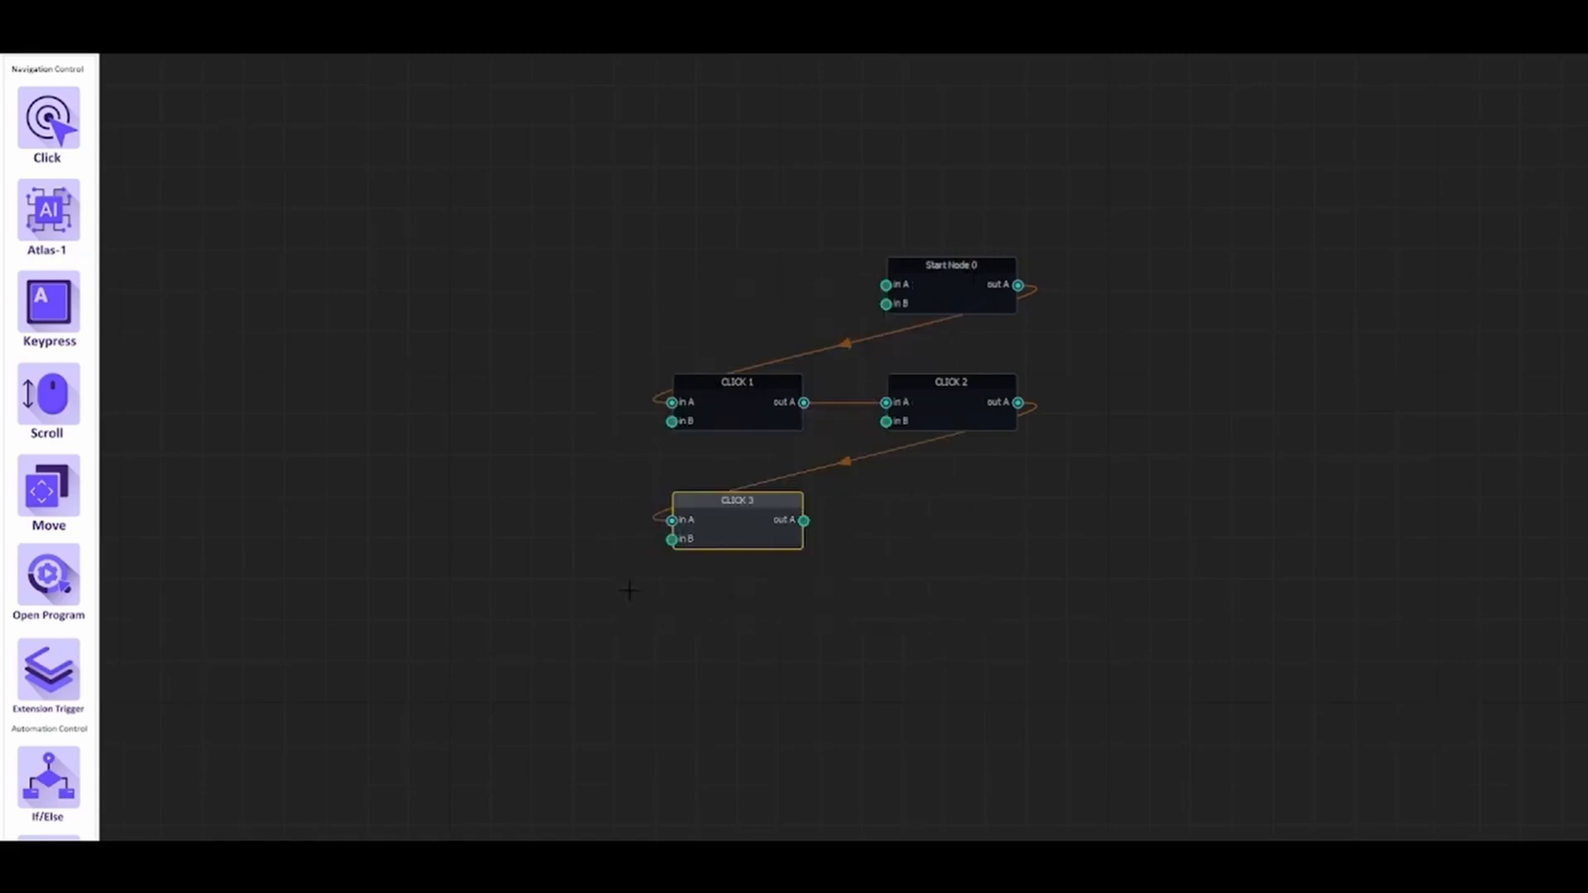
# Shrink the Cheat Layer window, move it aside and select the folder path in the file chooser's address bar.
pyautogui.press('F11')
pyautogui.moveTo(691, 145); pyautogui.dragTo(847, 220)
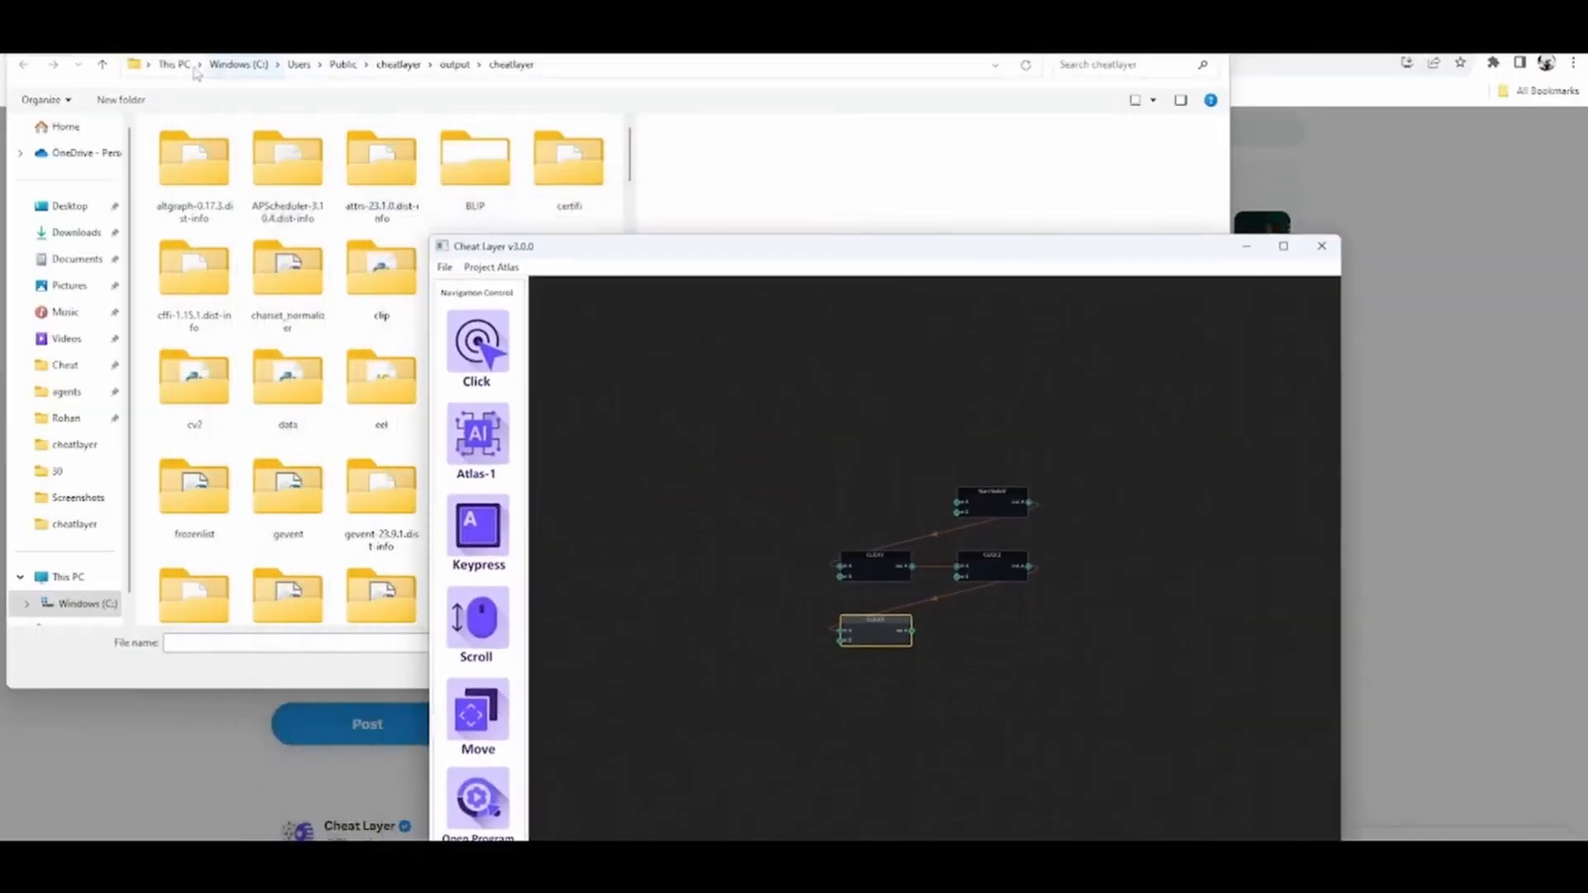
pyautogui.click(138, 65)
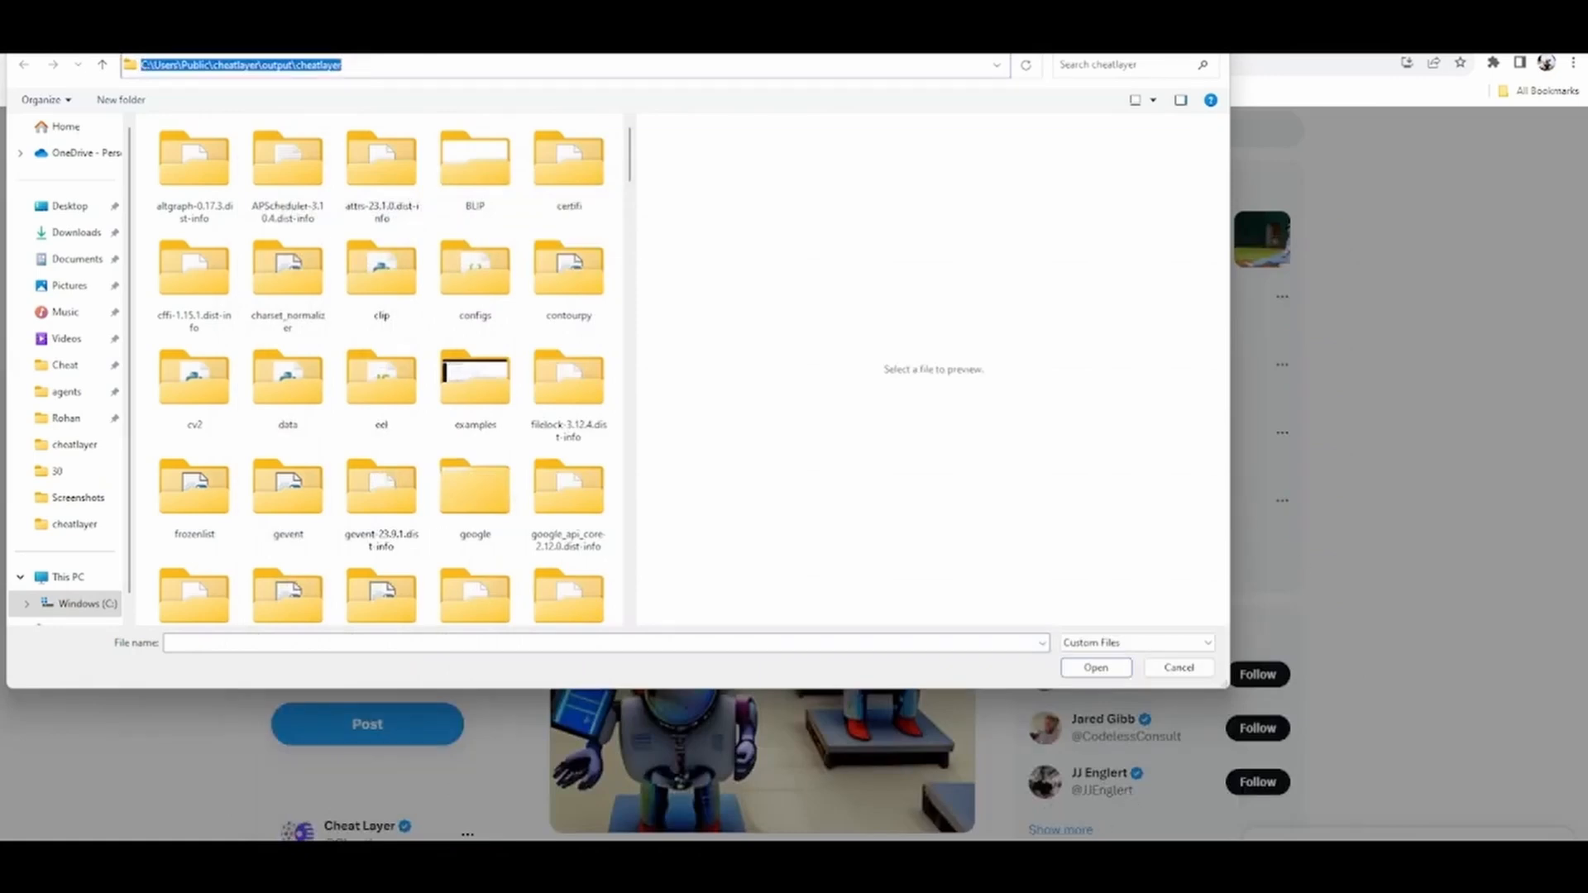
# Switch back to Cheat Layer and add a Keypress node after the third Click node.
pyautogui.moveTo(1125, 869)
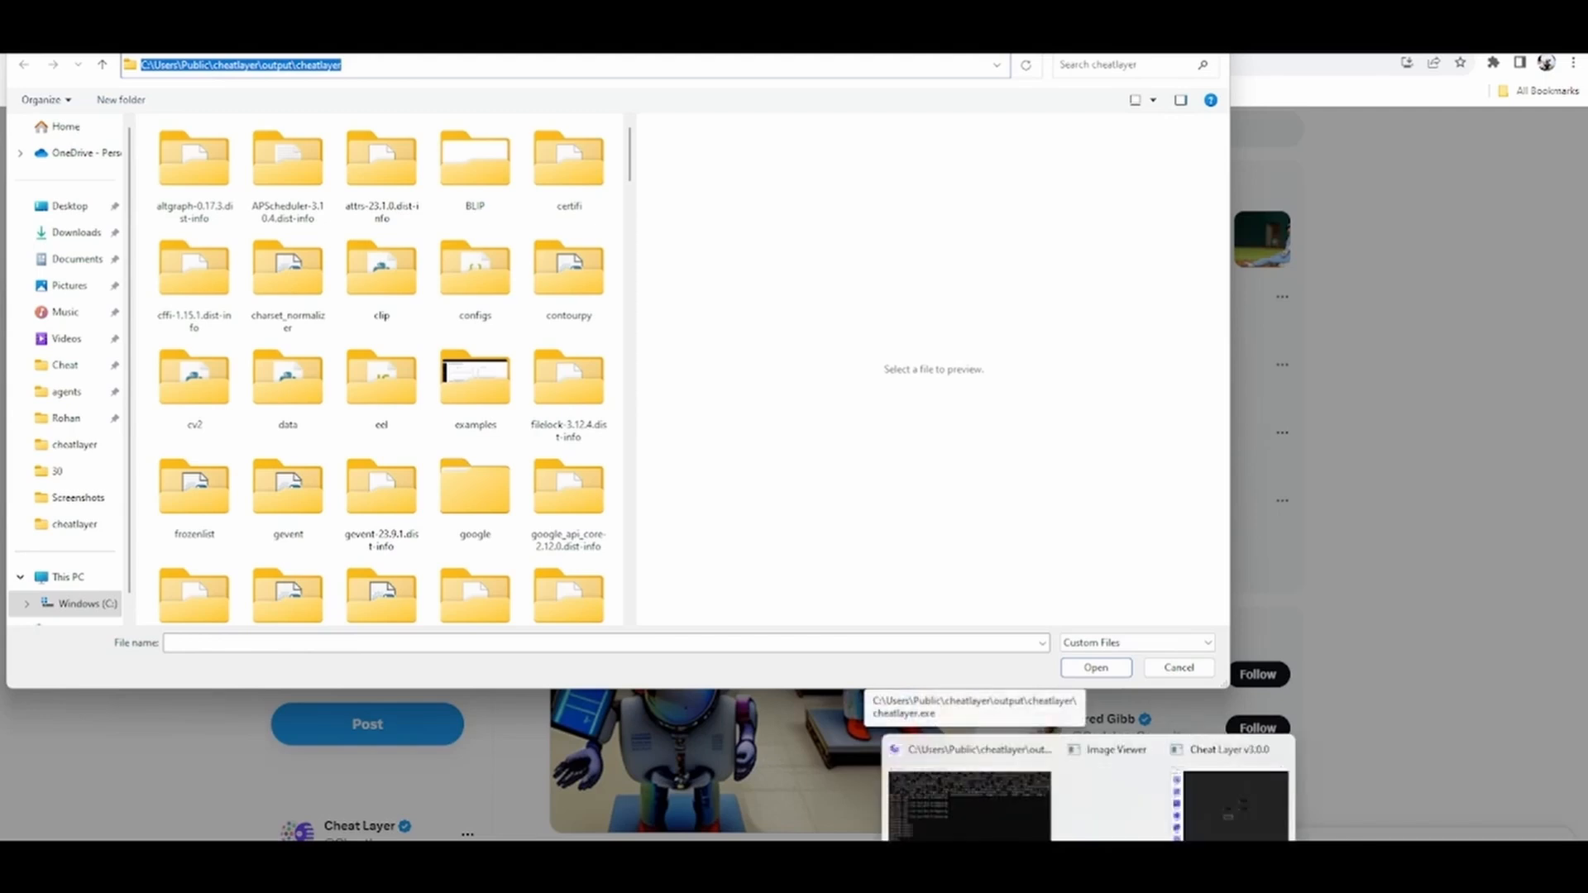
pyautogui.click(1202, 828)
pyautogui.scroll(-3, 510, 667)
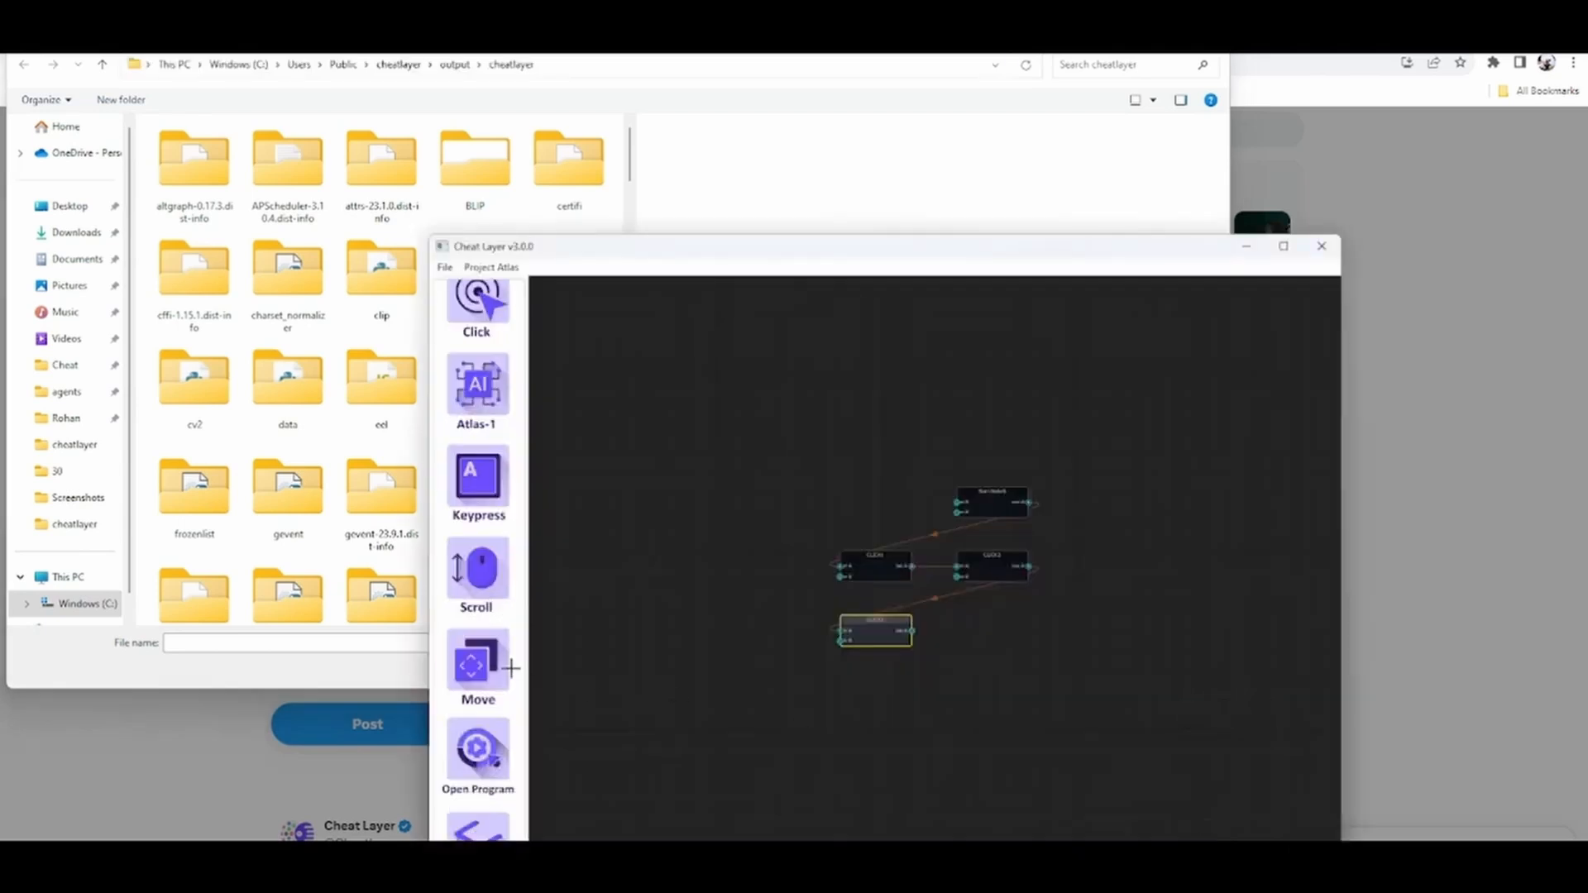
pyautogui.click(476, 383)
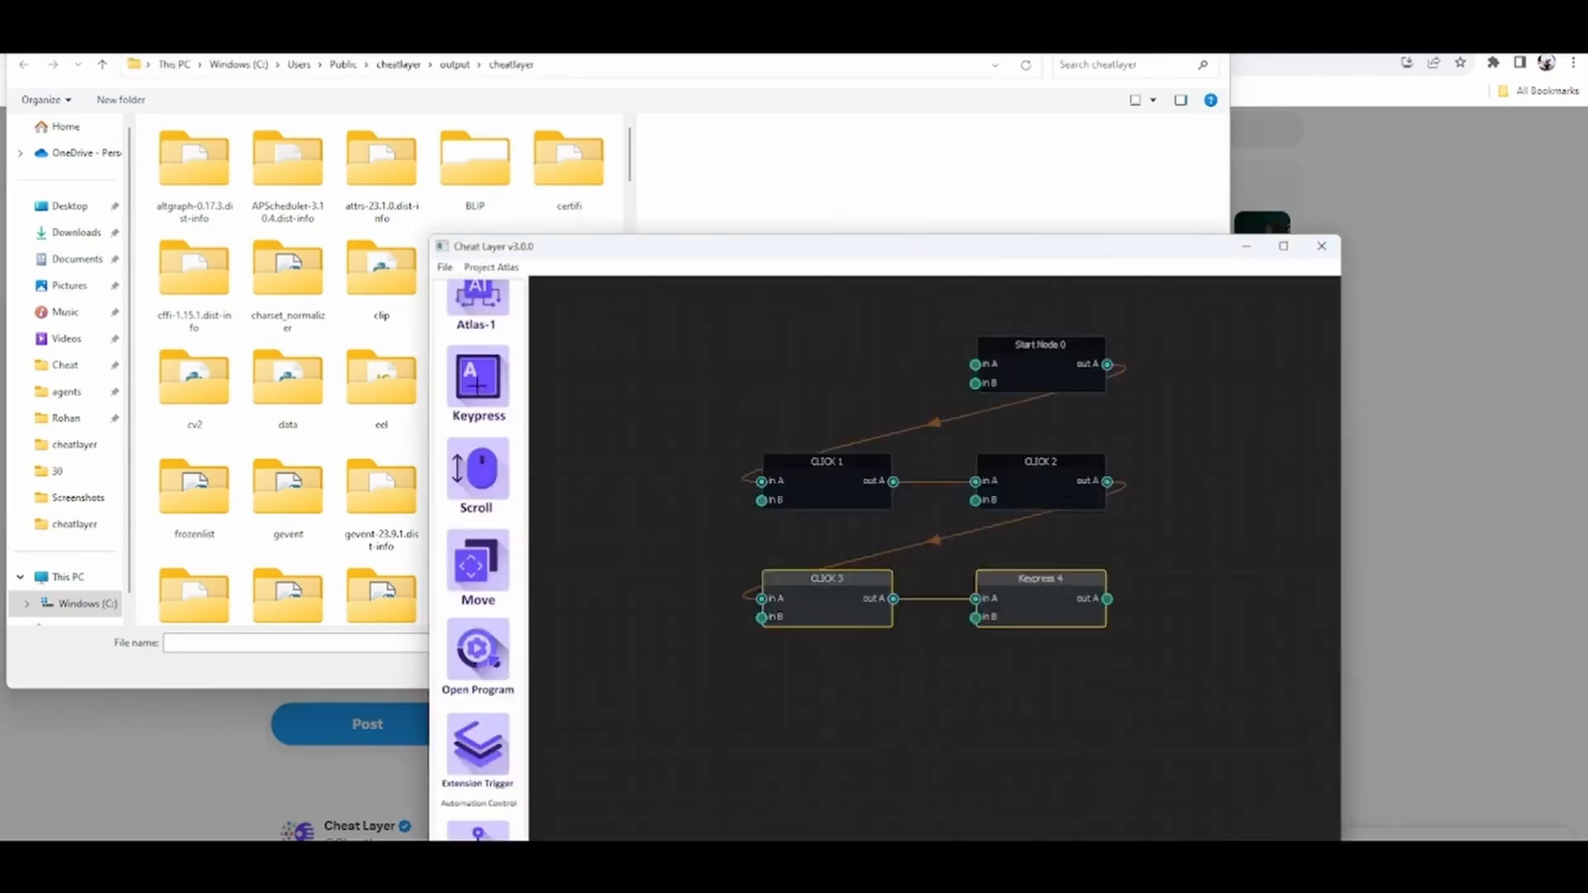
# Set the new Keypress node's saved value to Current Directory and clear its string.
pyautogui.doubleClick(1032, 612)
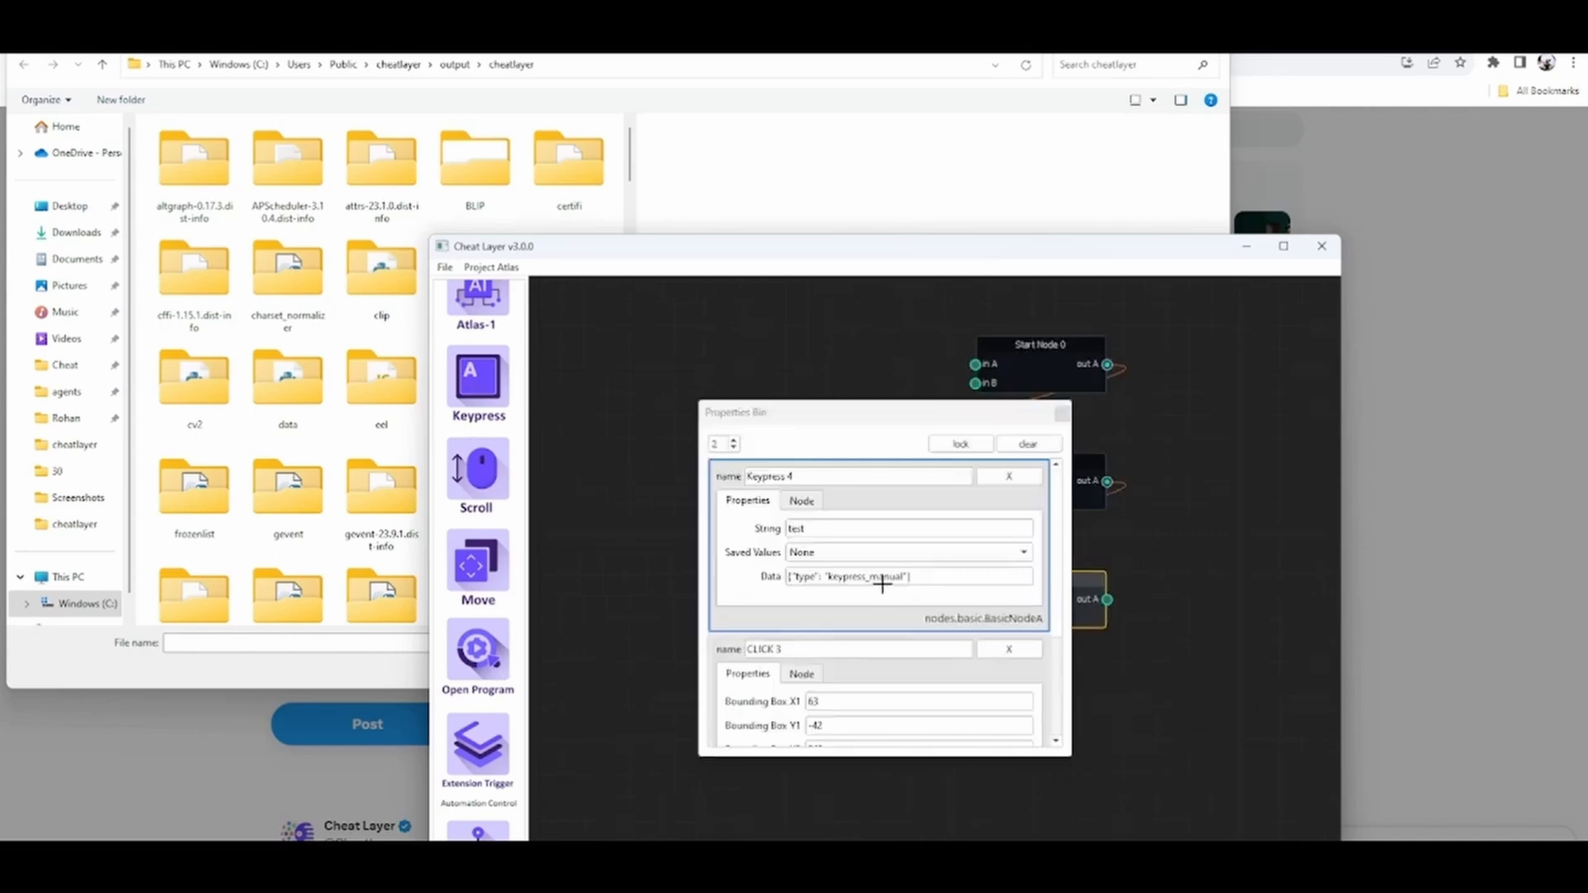
pyautogui.click(916, 551)
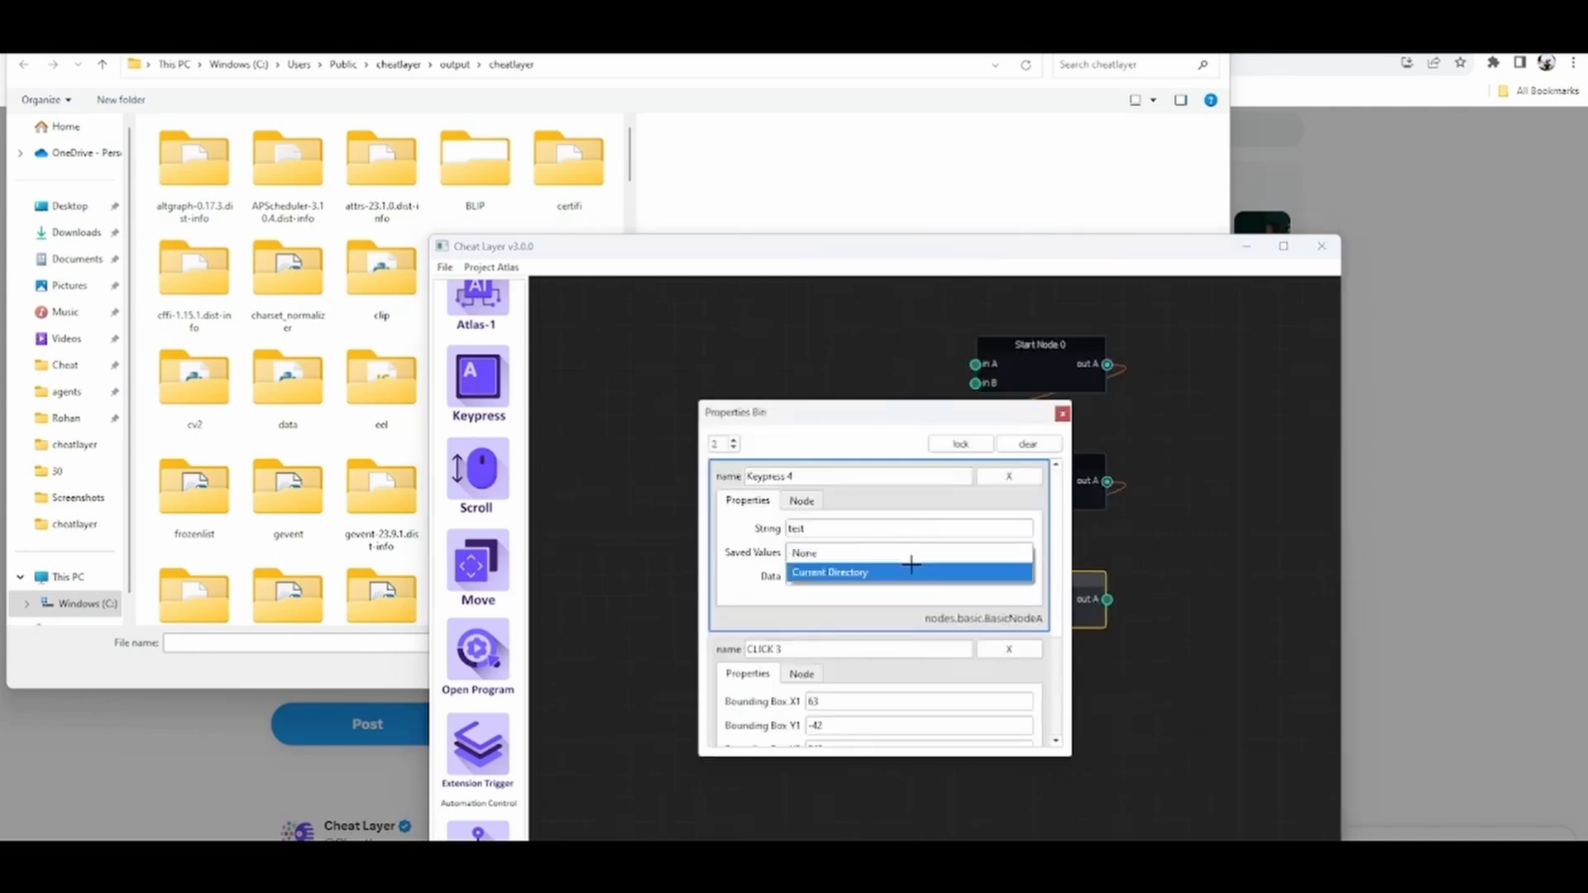
pyautogui.click(911, 566)
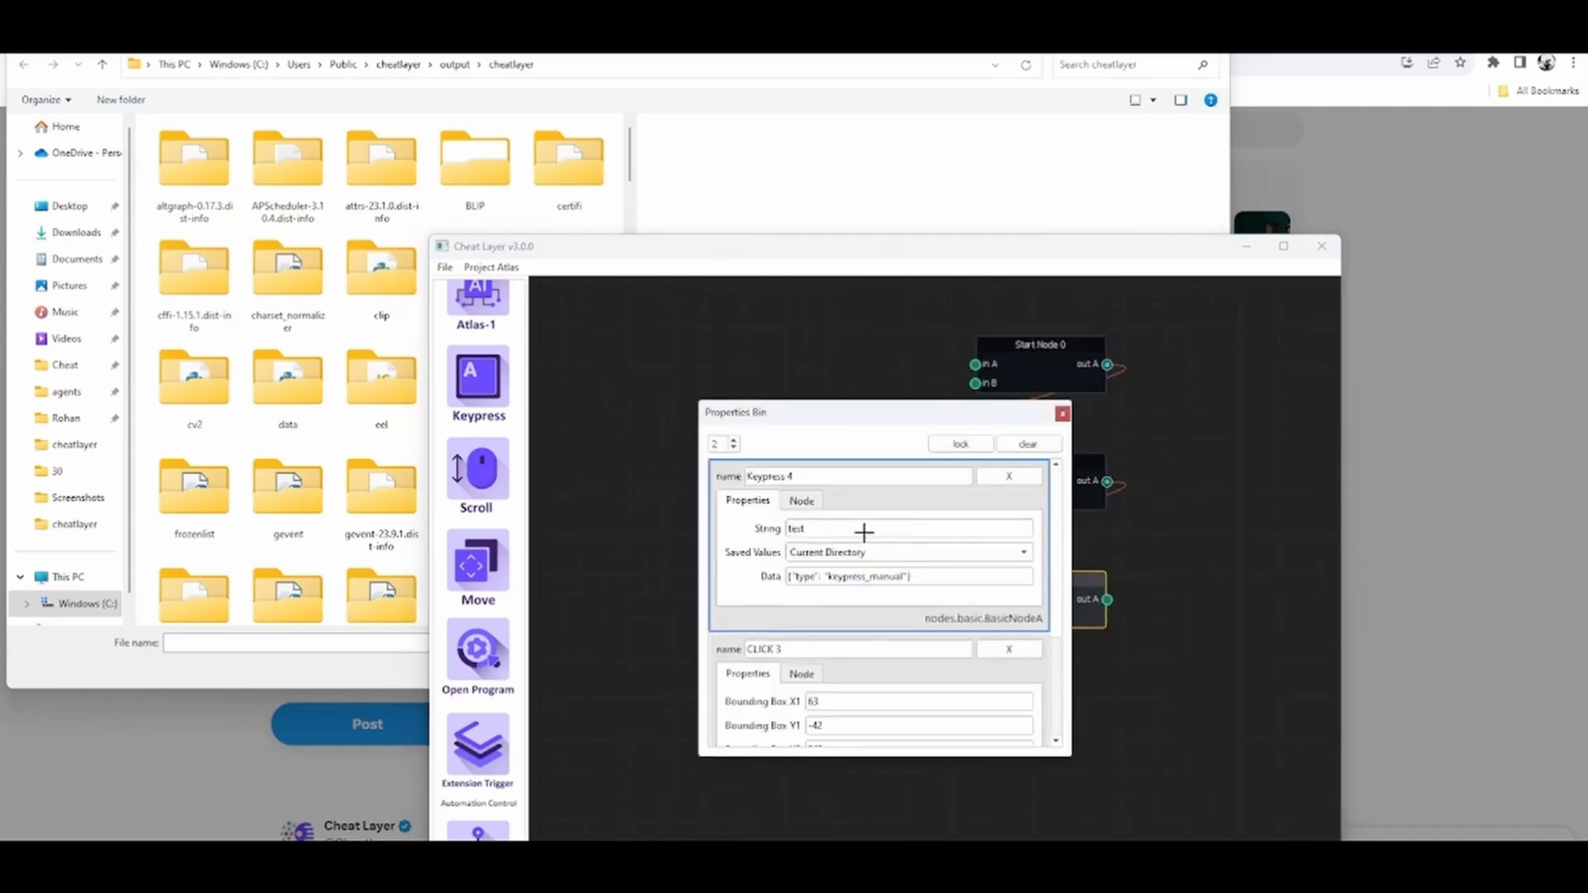
pyautogui.doubleClick(864, 532)
pyautogui.press('BackSpace')
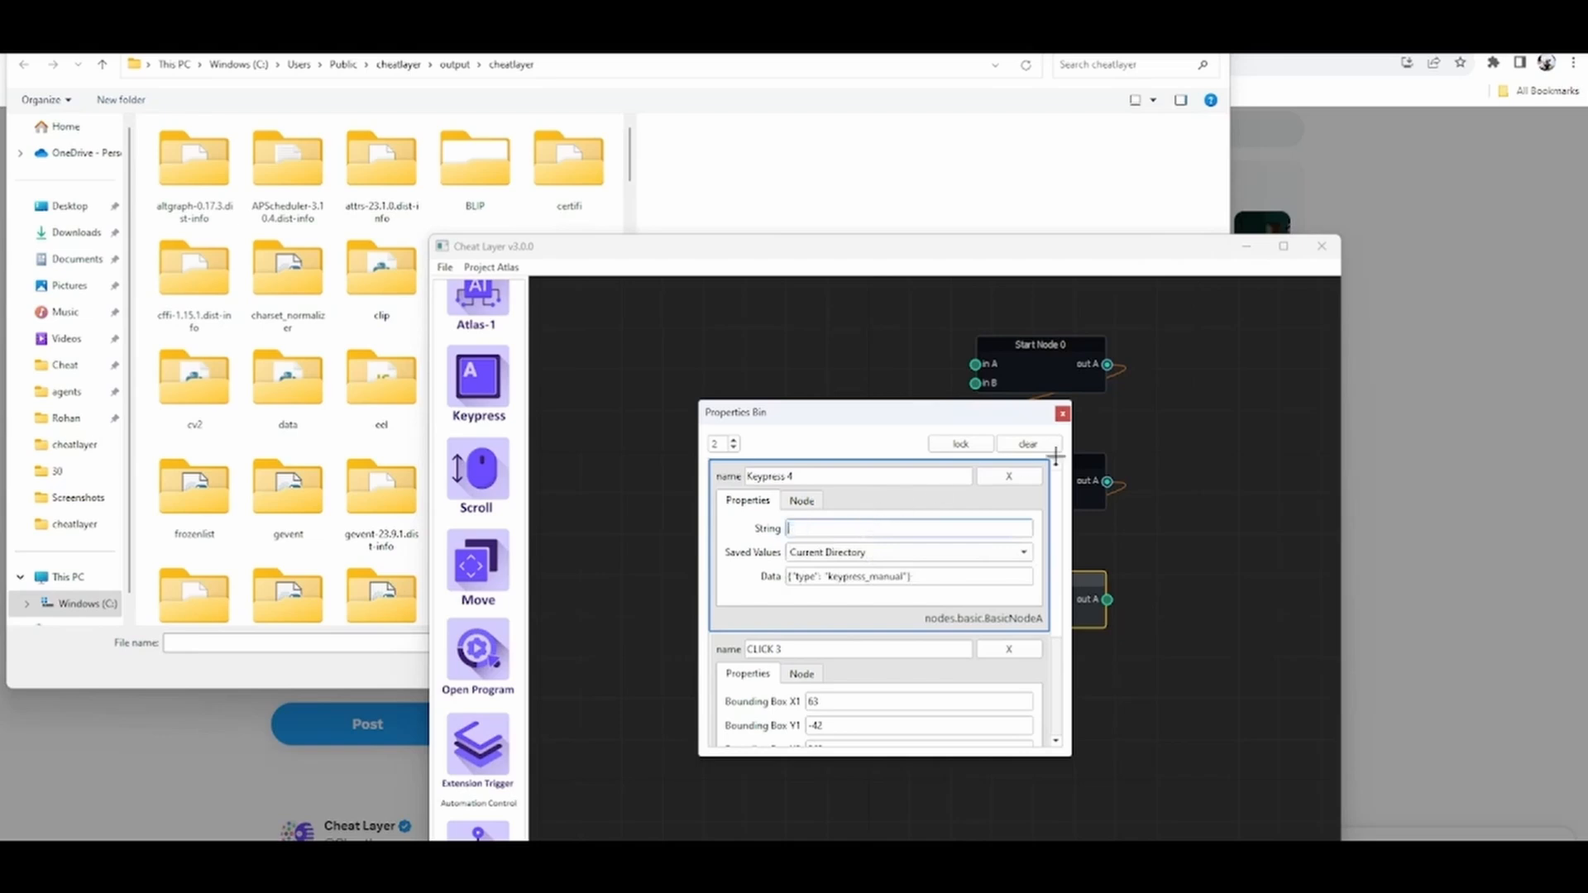
pyautogui.click(1062, 413)
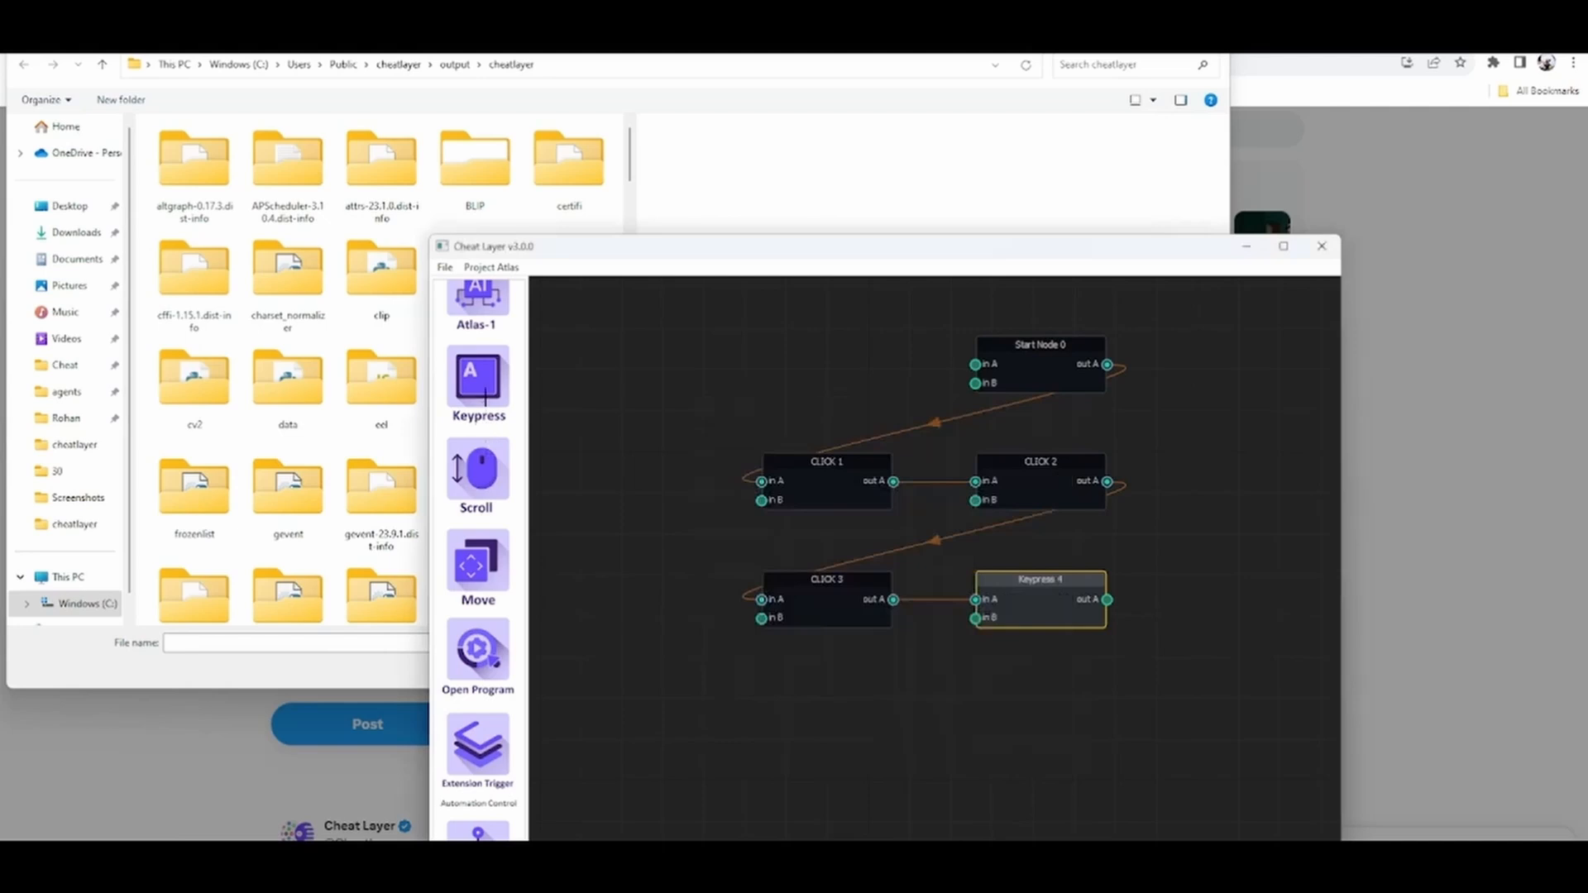
# Add a second Keypress node to the end of the chain and set its string to "return".
pyautogui.click(479, 396)
pyautogui.doubleClick(837, 680)
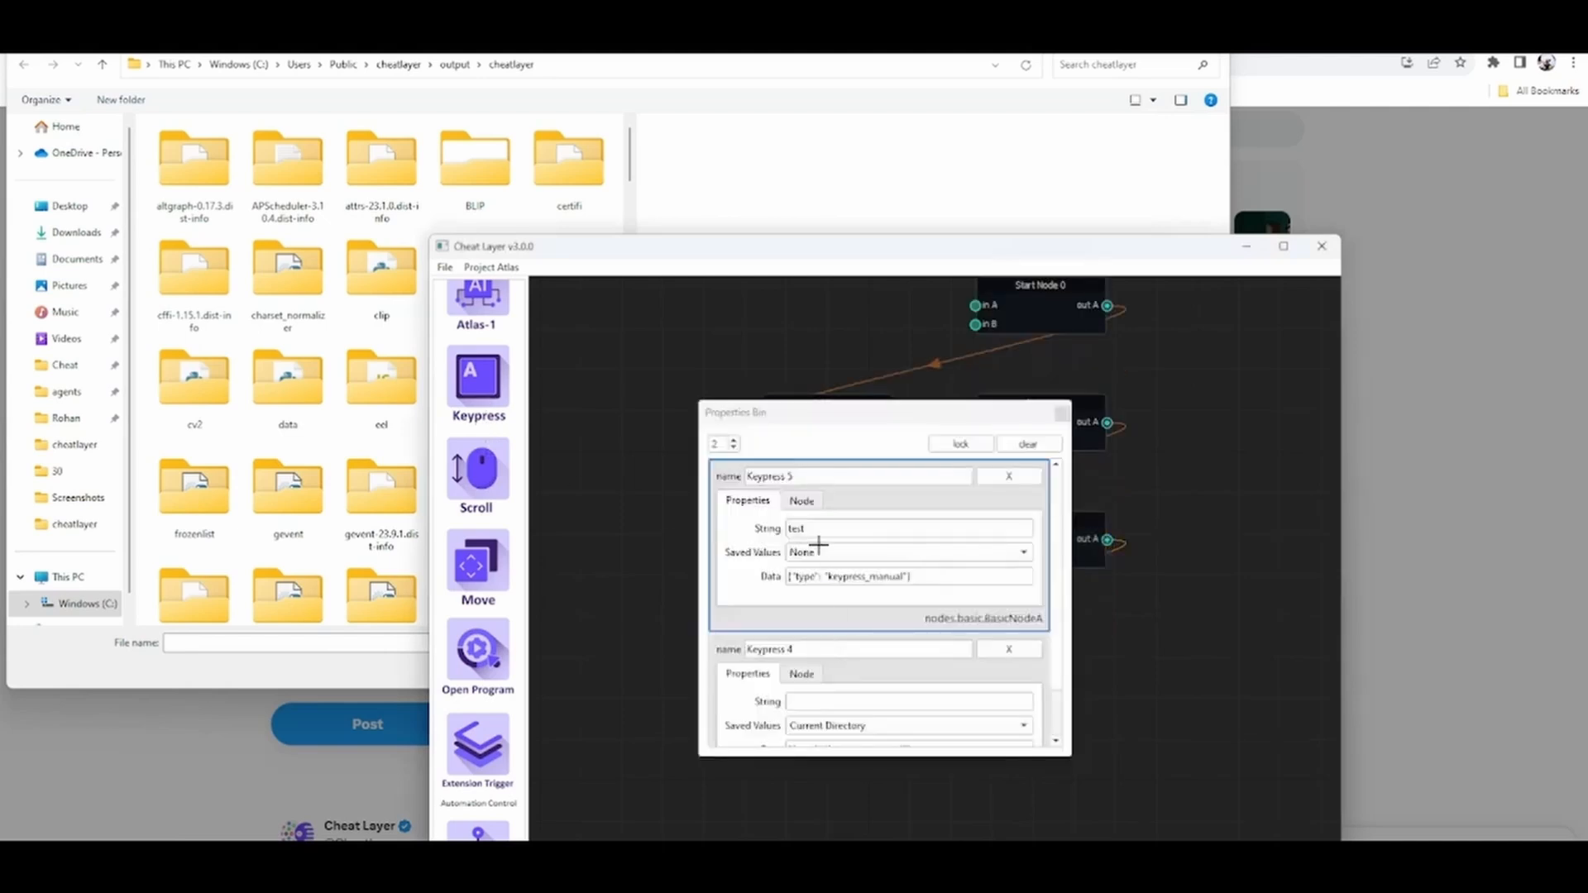
pyautogui.doubleClick(823, 531)
pyautogui.write('re')
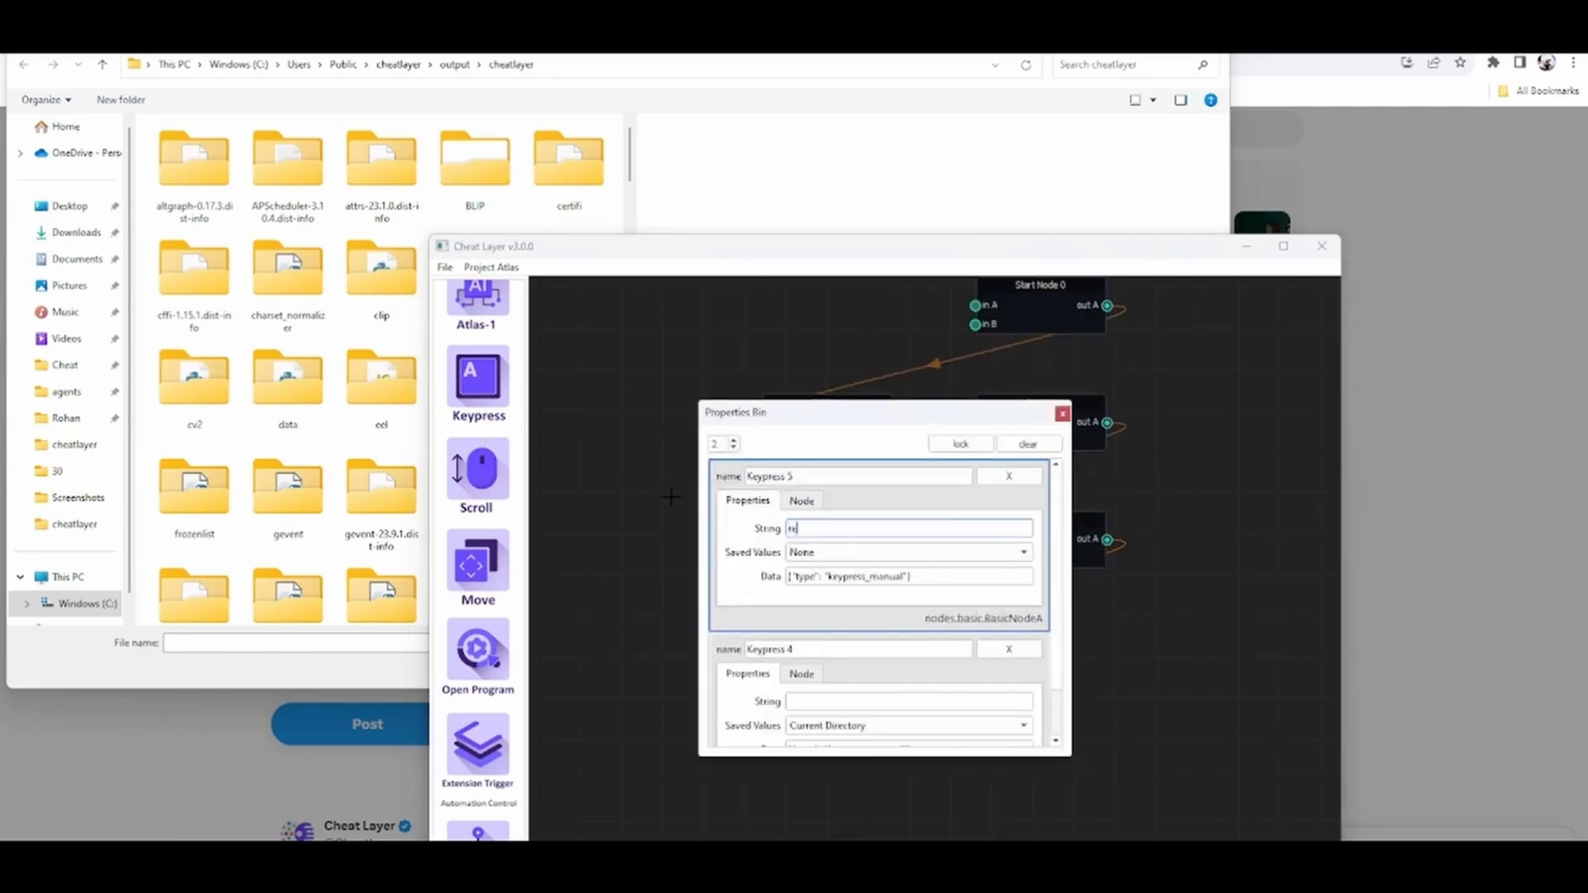
pyautogui.write('turn')
pyautogui.click(1062, 416)
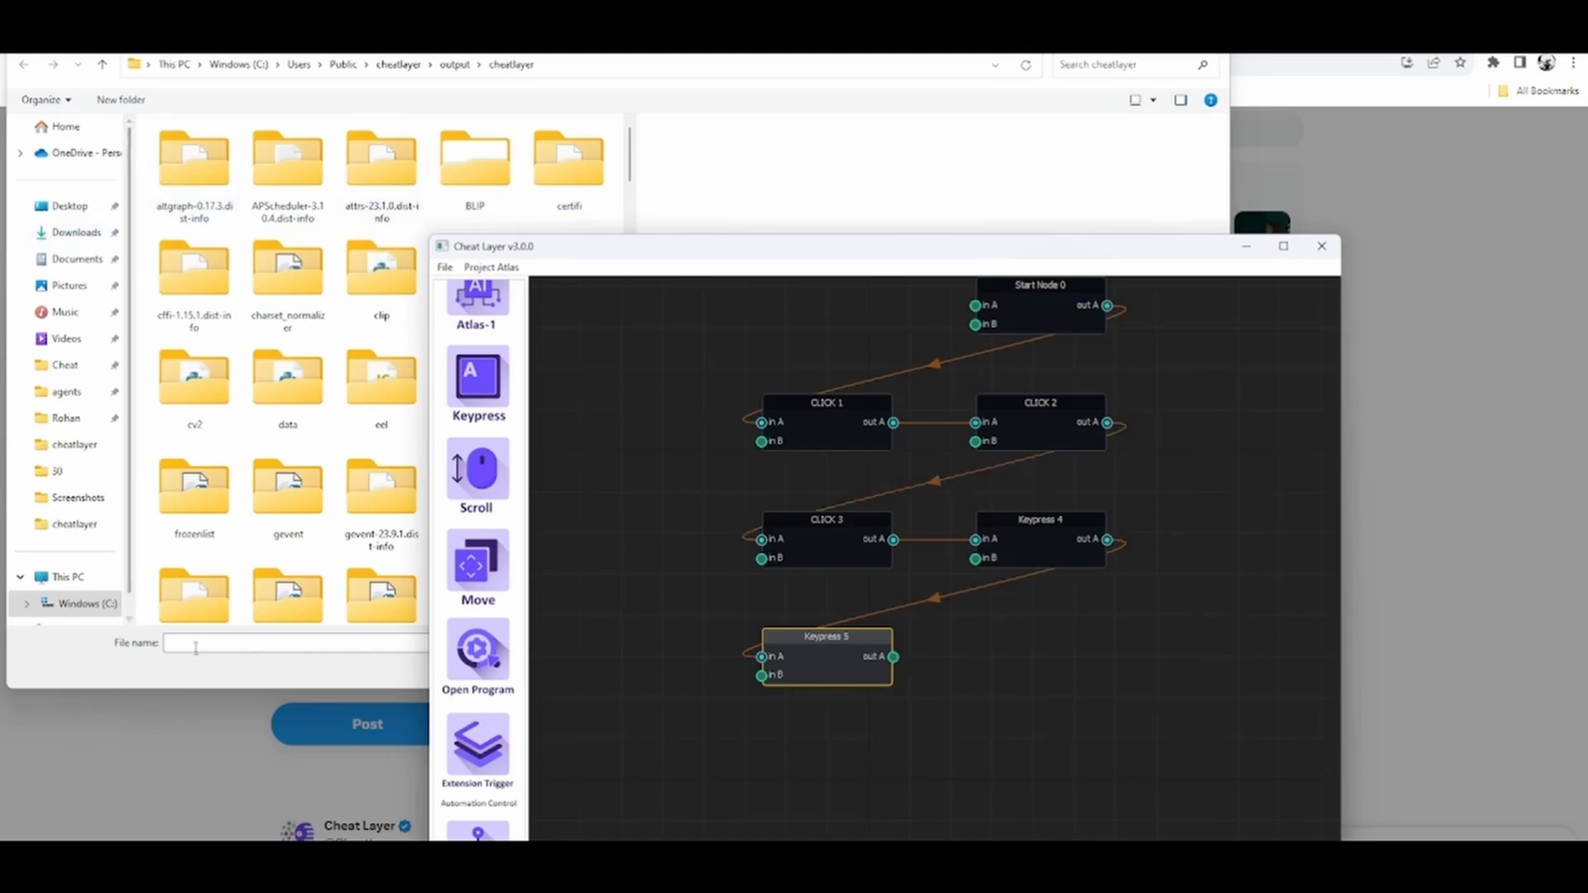
# Add a fourth Click node for the file chooser's name field with semantic target "a text input box for the file name".
pyautogui.scroll(2, 476, 410)
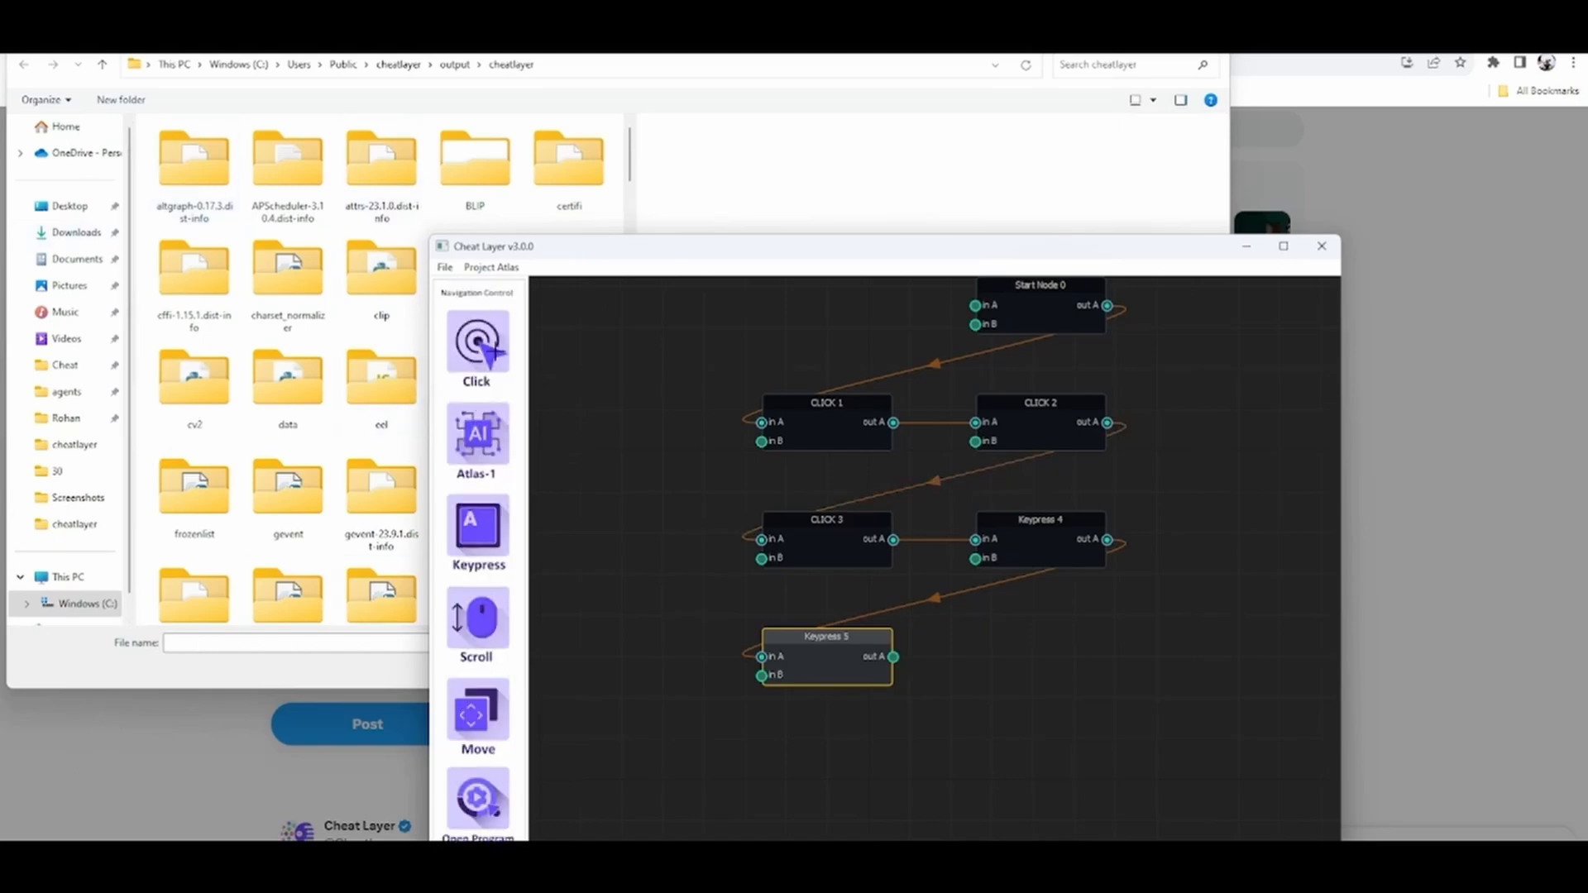
pyautogui.click(488, 335)
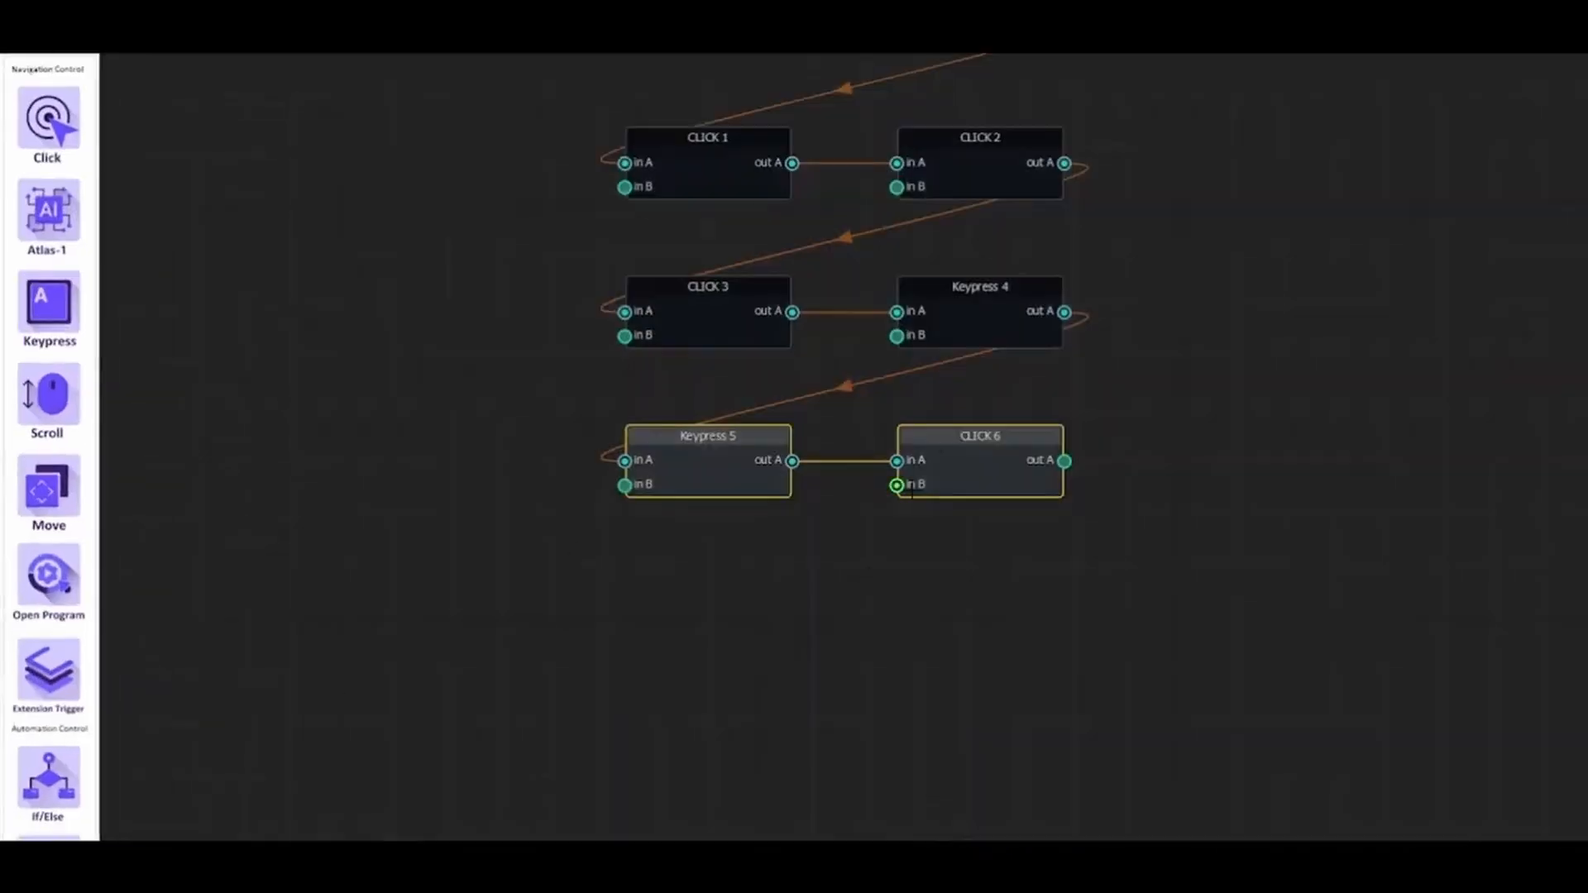
pyautogui.doubleClick(961, 492)
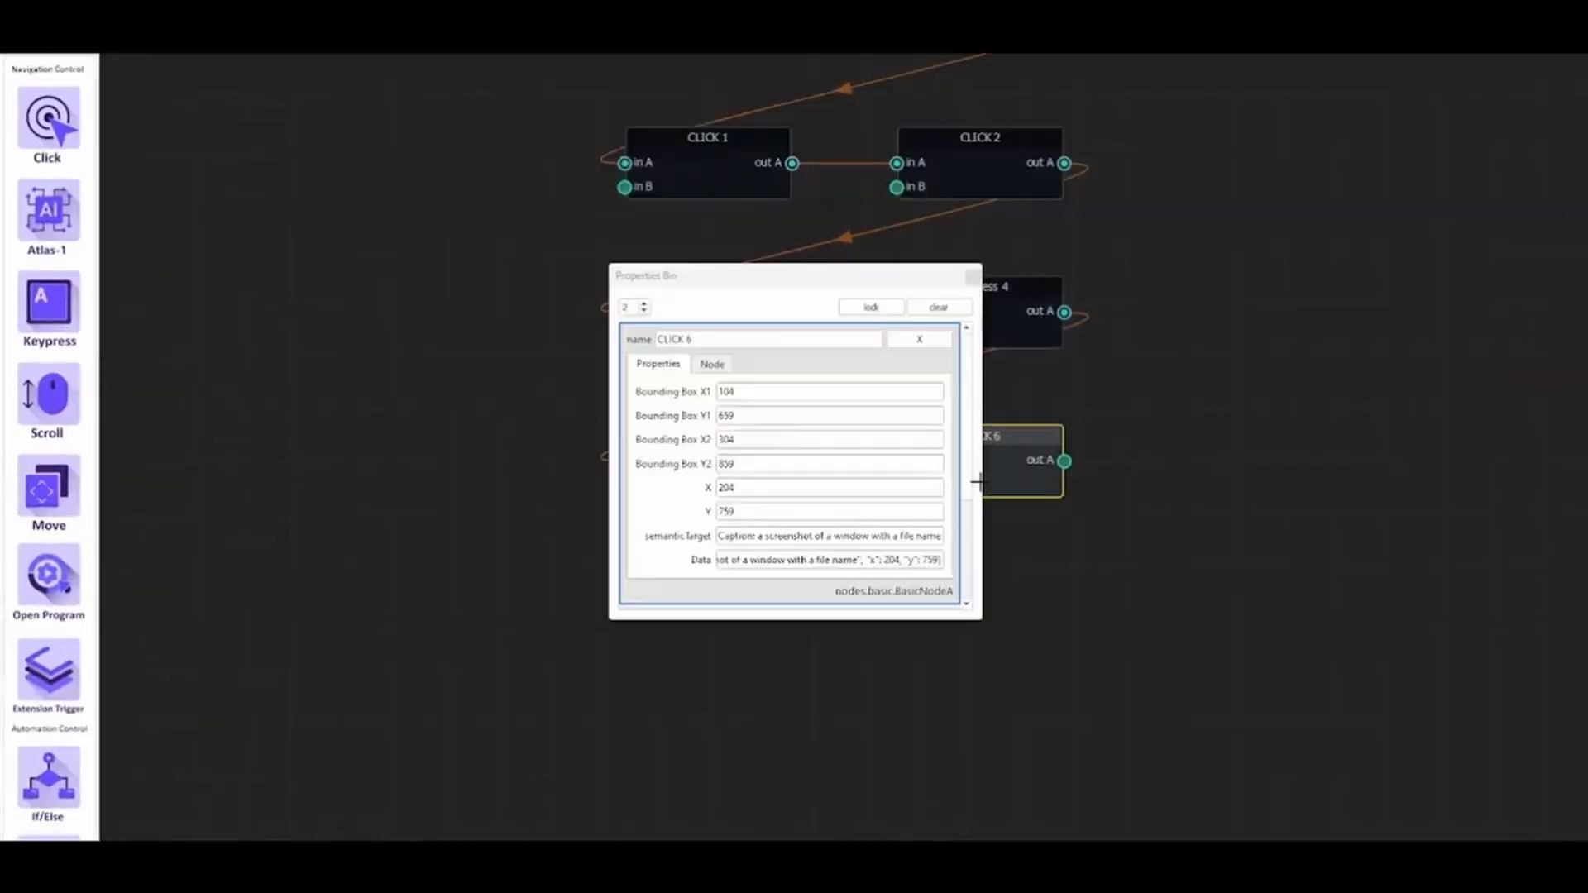
pyautogui.tripleClick(866, 543)
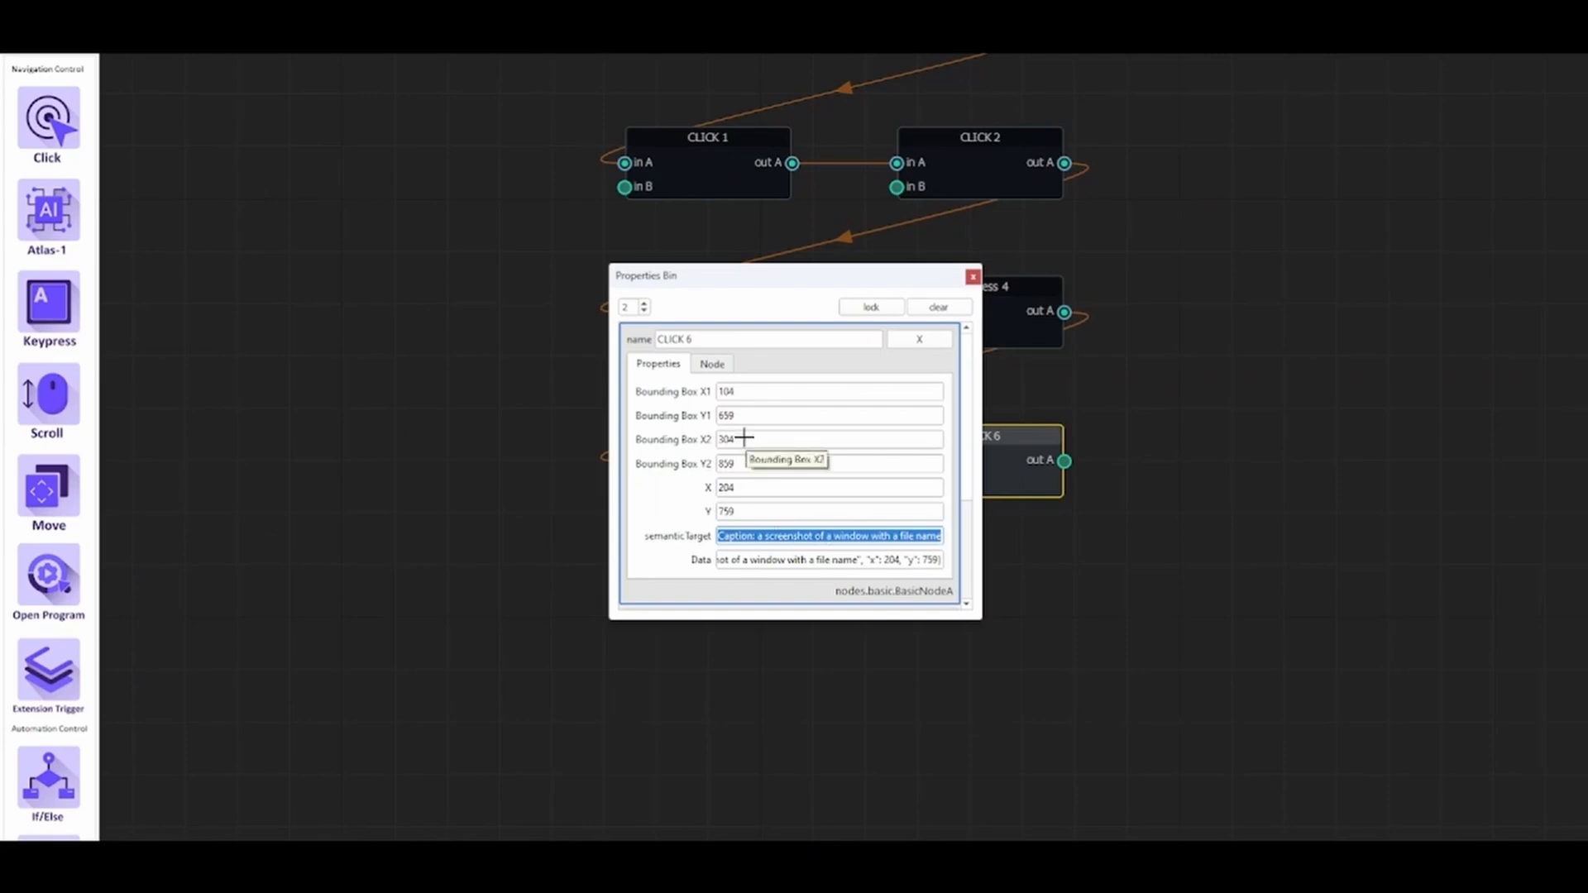
pyautogui.press('BackSpace')
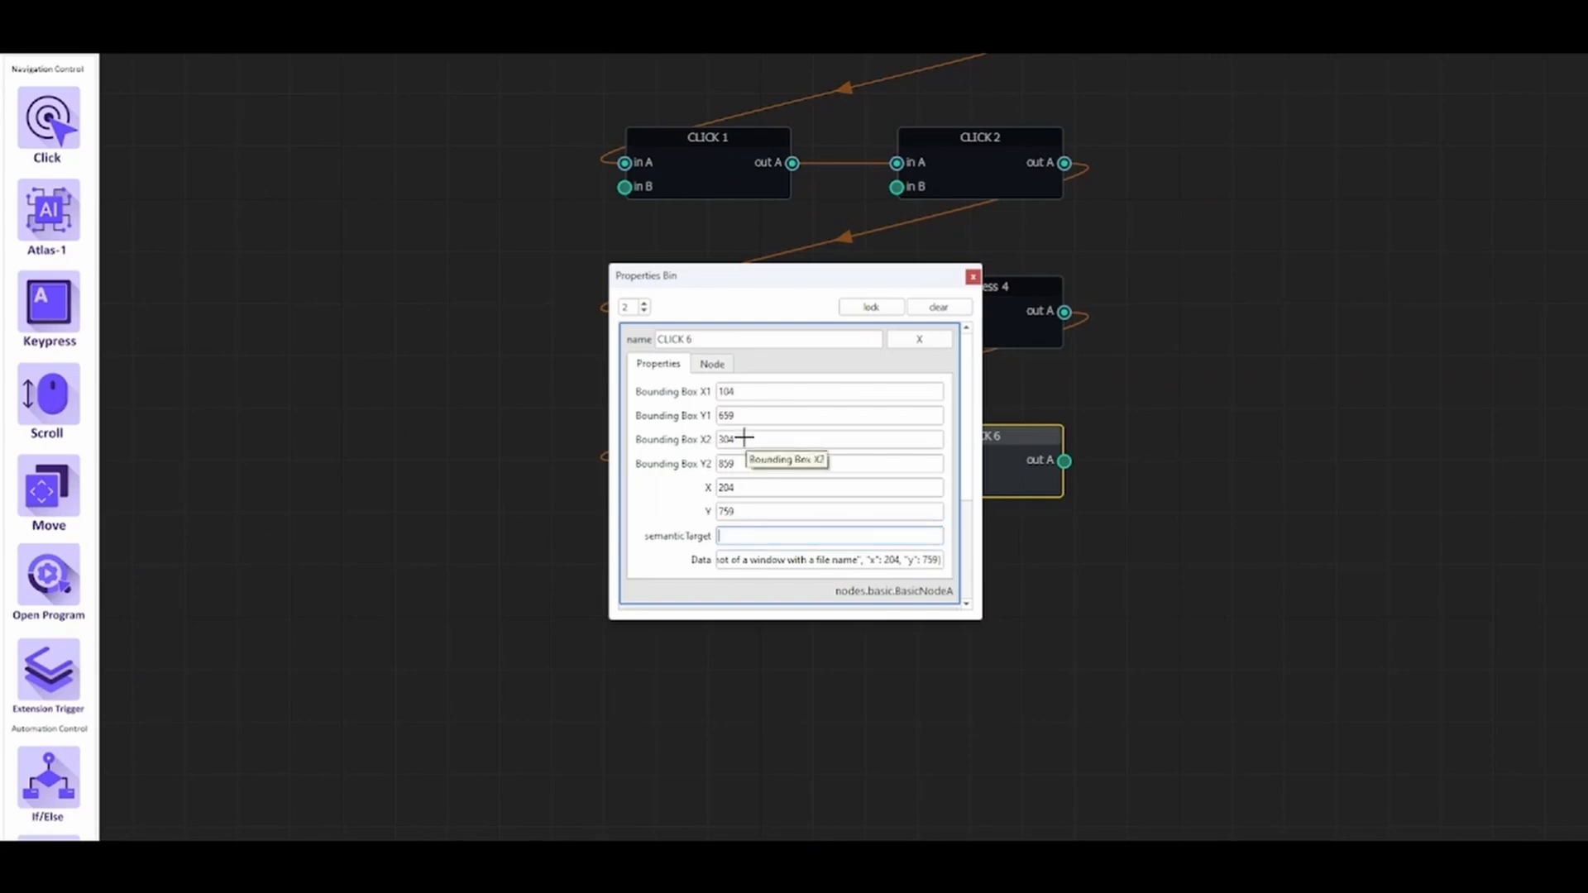
pyautogui.write('a text input box for the file name')
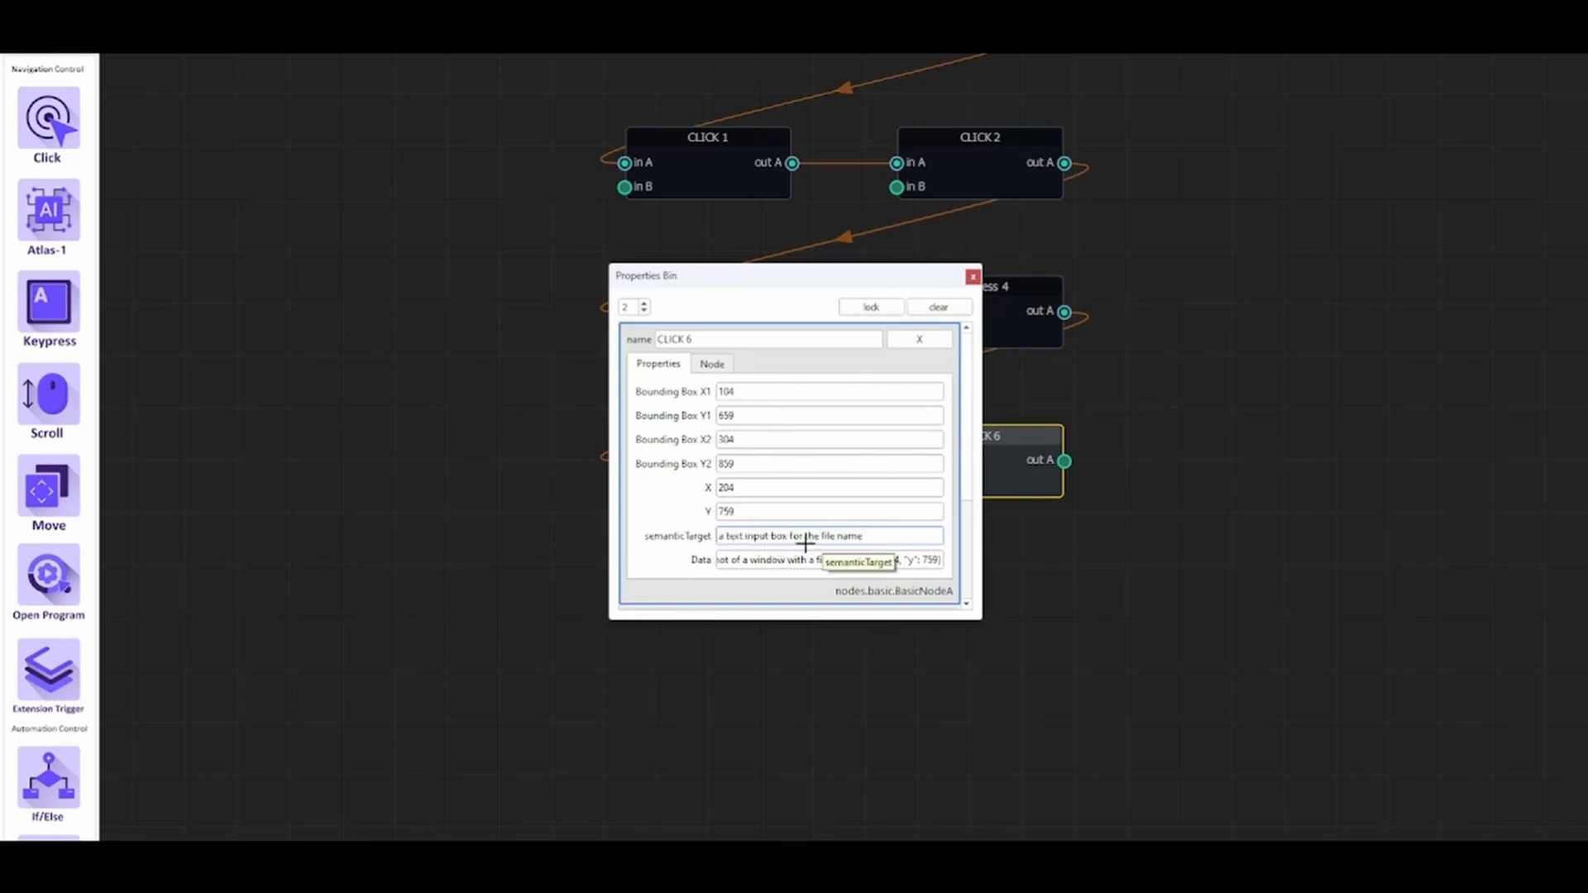
pyautogui.click(973, 277)
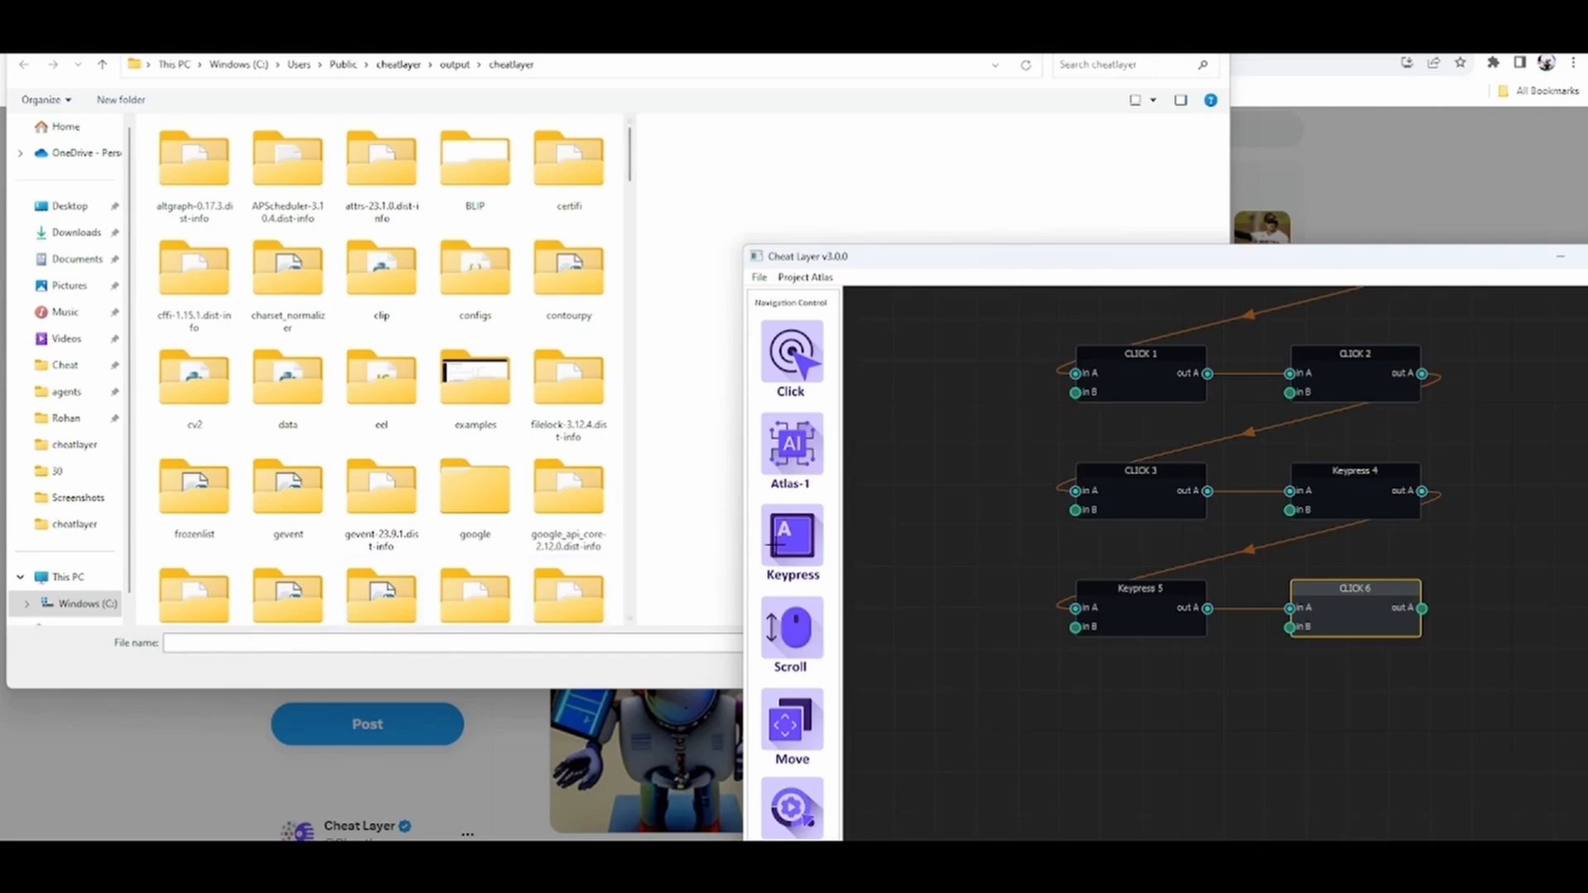
# Add a Keypress node after the fourth Click node and set its string to "generated.png".
pyautogui.click(819, 543)
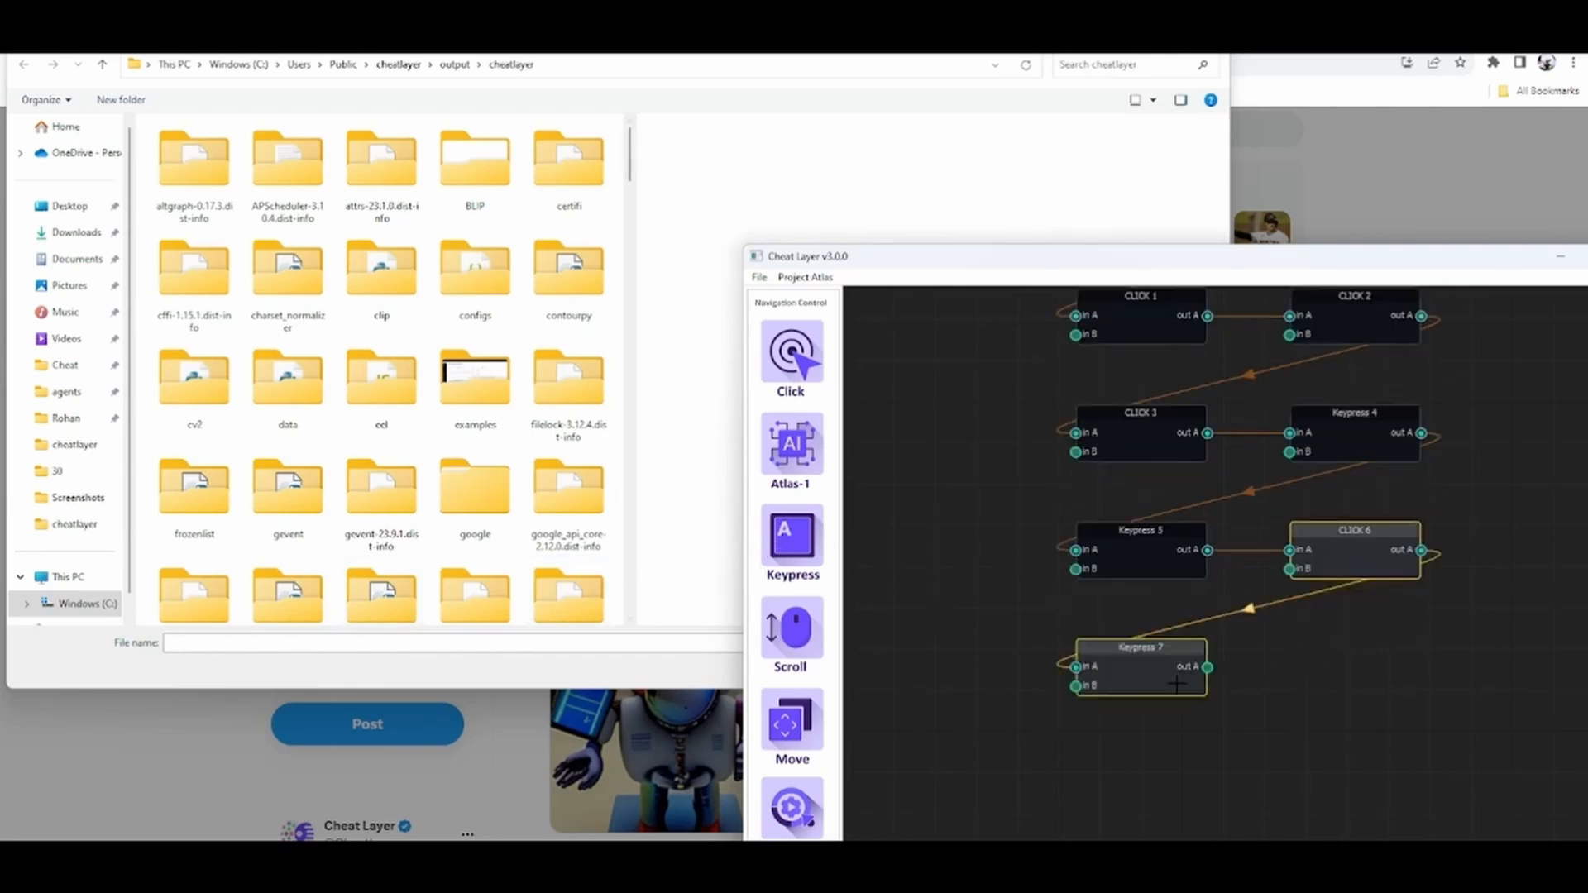
pyautogui.doubleClick(1127, 685)
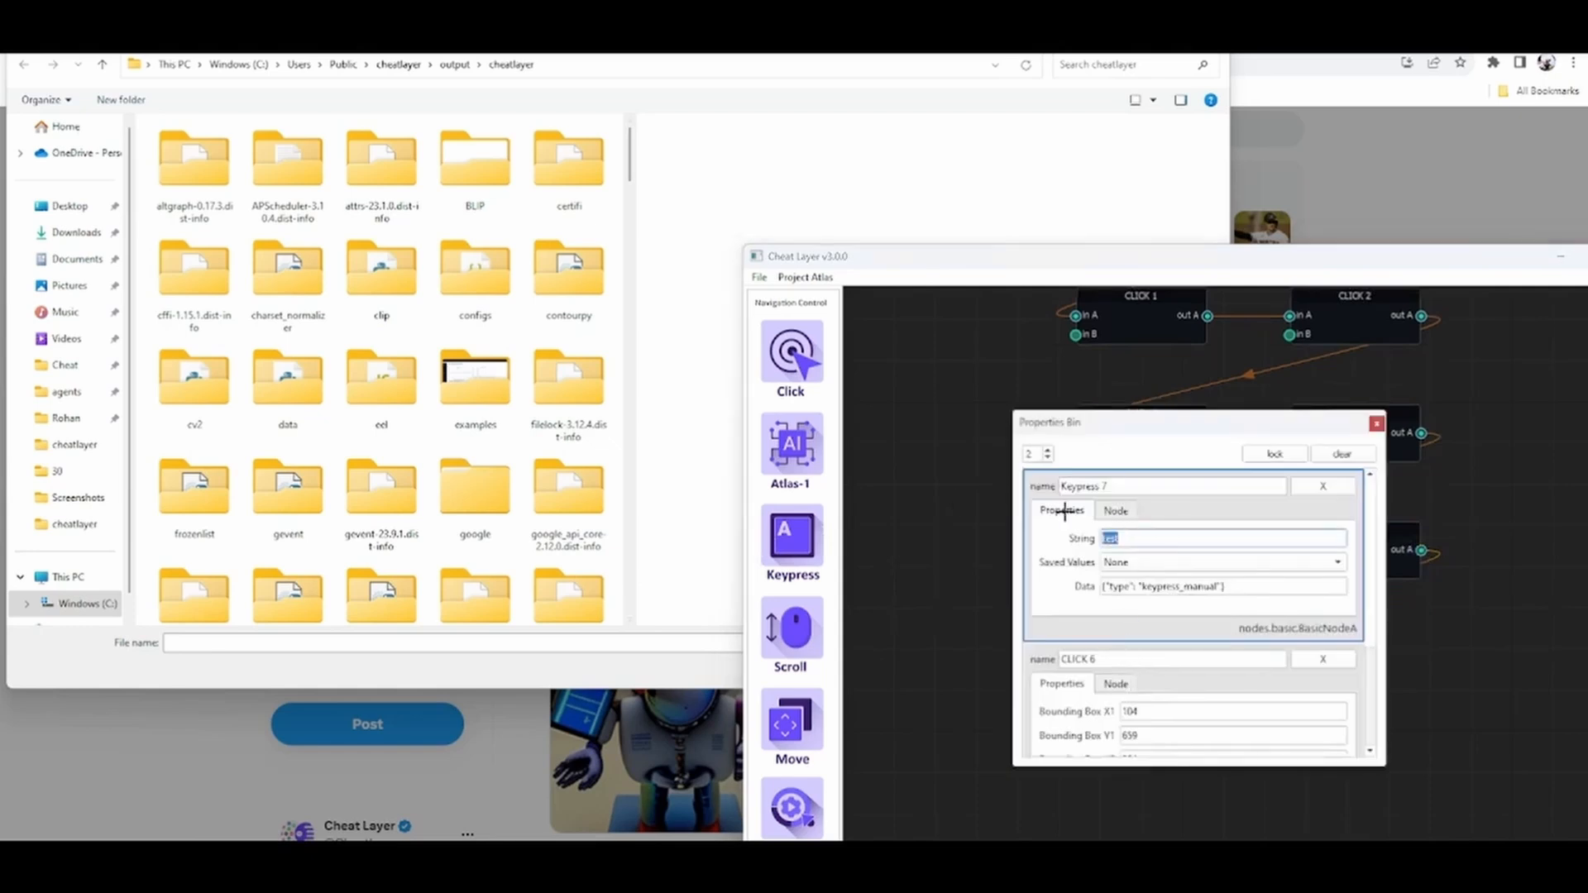
pyautogui.write('generated.png')
pyautogui.click(1377, 424)
# Add a Stable Diffusion image generator node to the workflow.
pyautogui.scroll(-6, 804, 711)
pyautogui.scroll(-5, 804, 711)
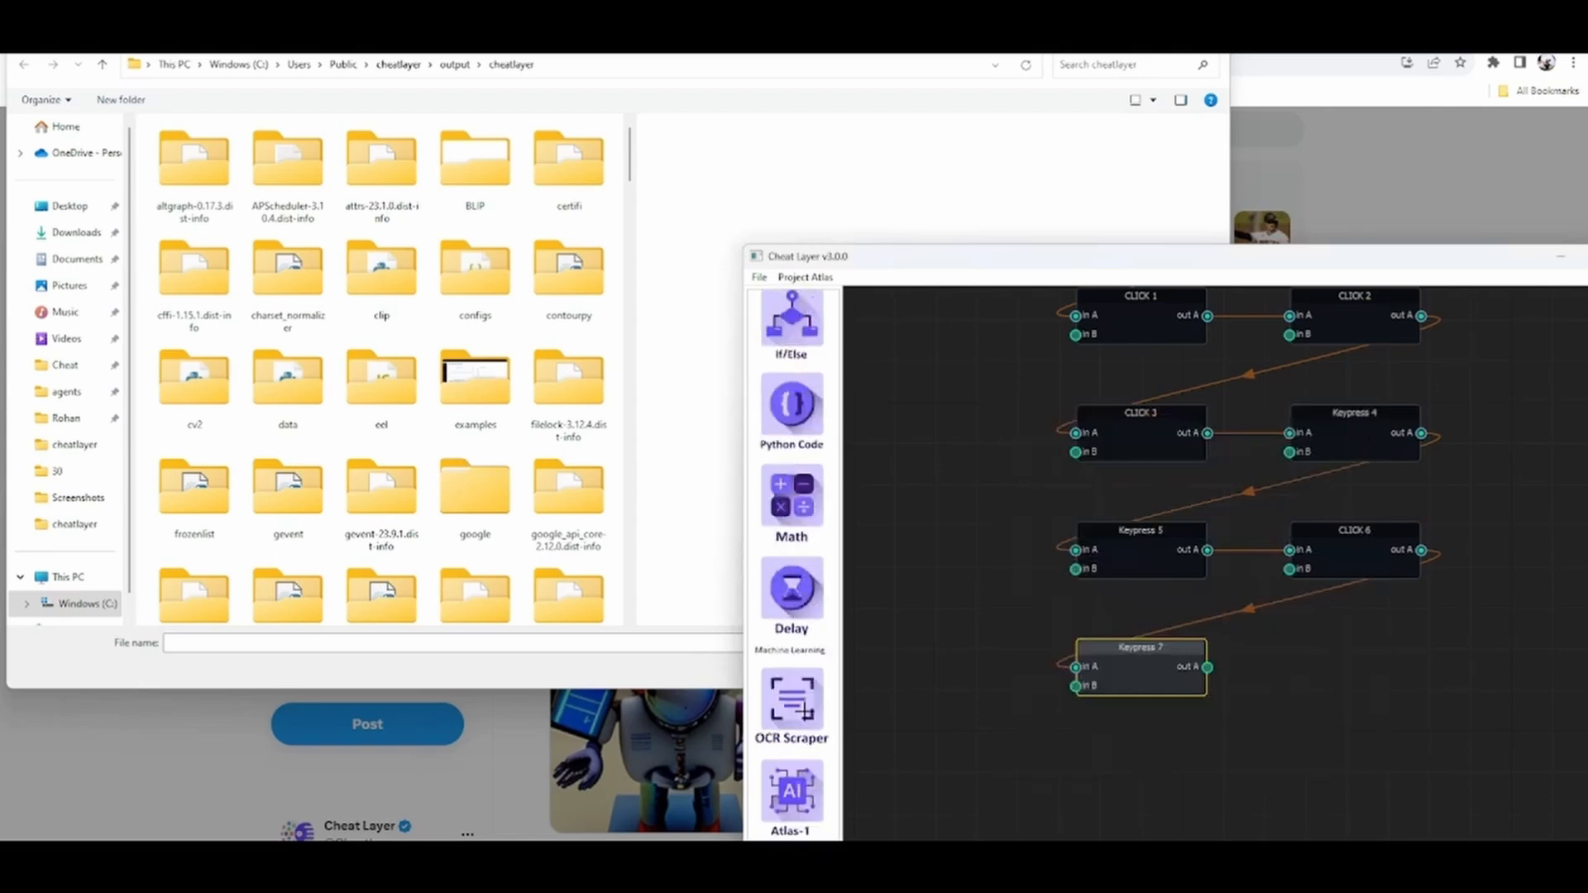
pyautogui.click(807, 687)
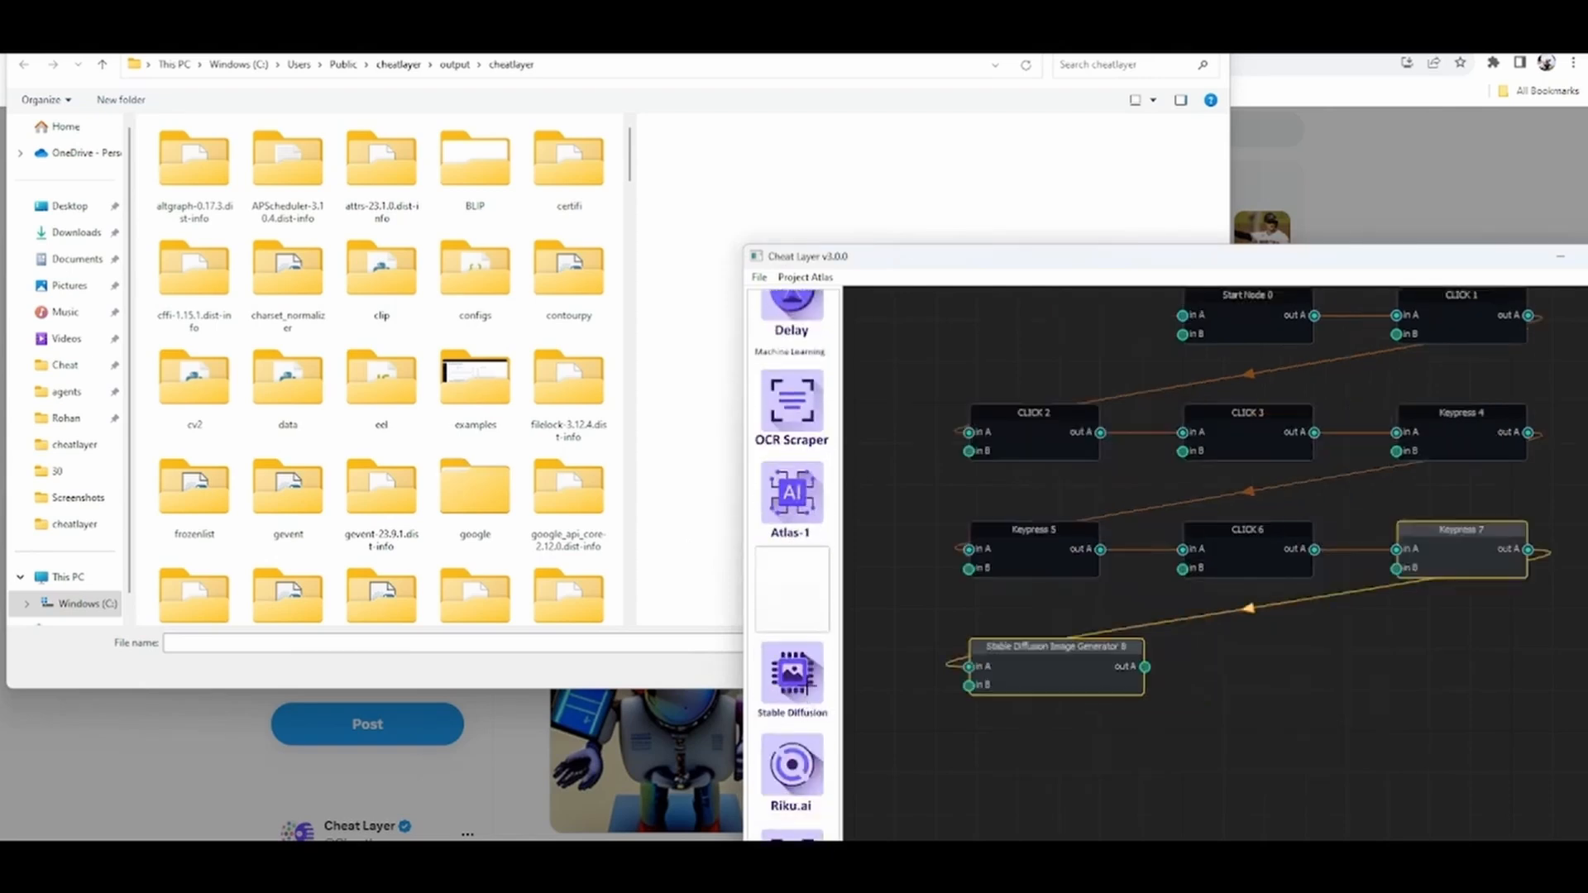
# Rewire and rearrange the nodes so the Stable Diffusion generator sits between the last Click node and the "generated.png" Keypress node.
pyautogui.scroll(5, 808, 679)
pyautogui.scroll(2, 810, 667)
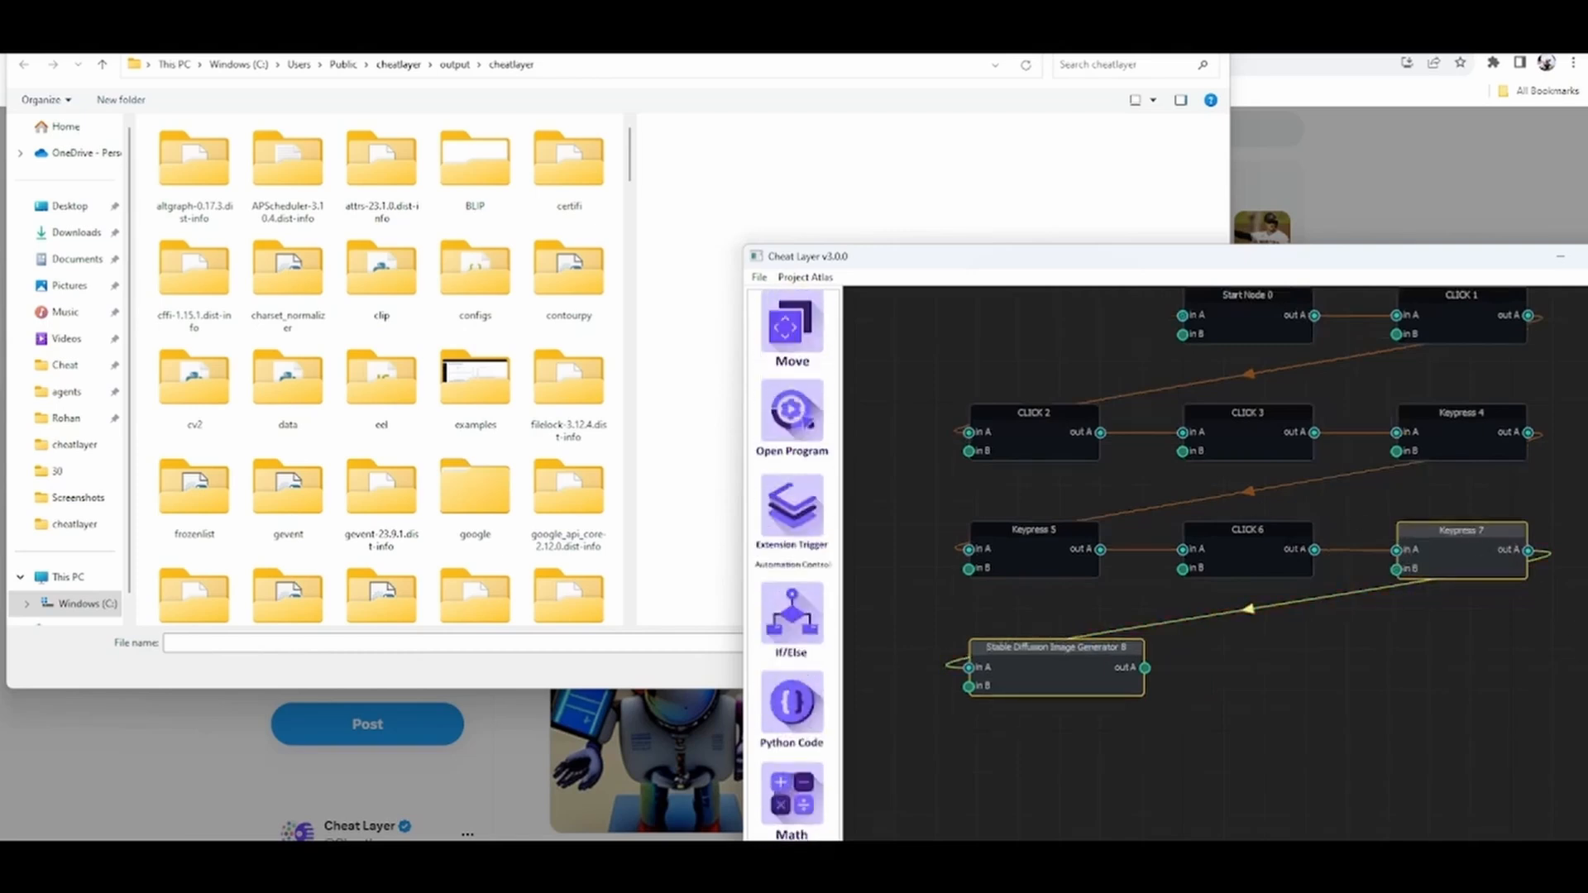
pyautogui.moveTo(1315, 549); pyautogui.dragTo(968, 666)
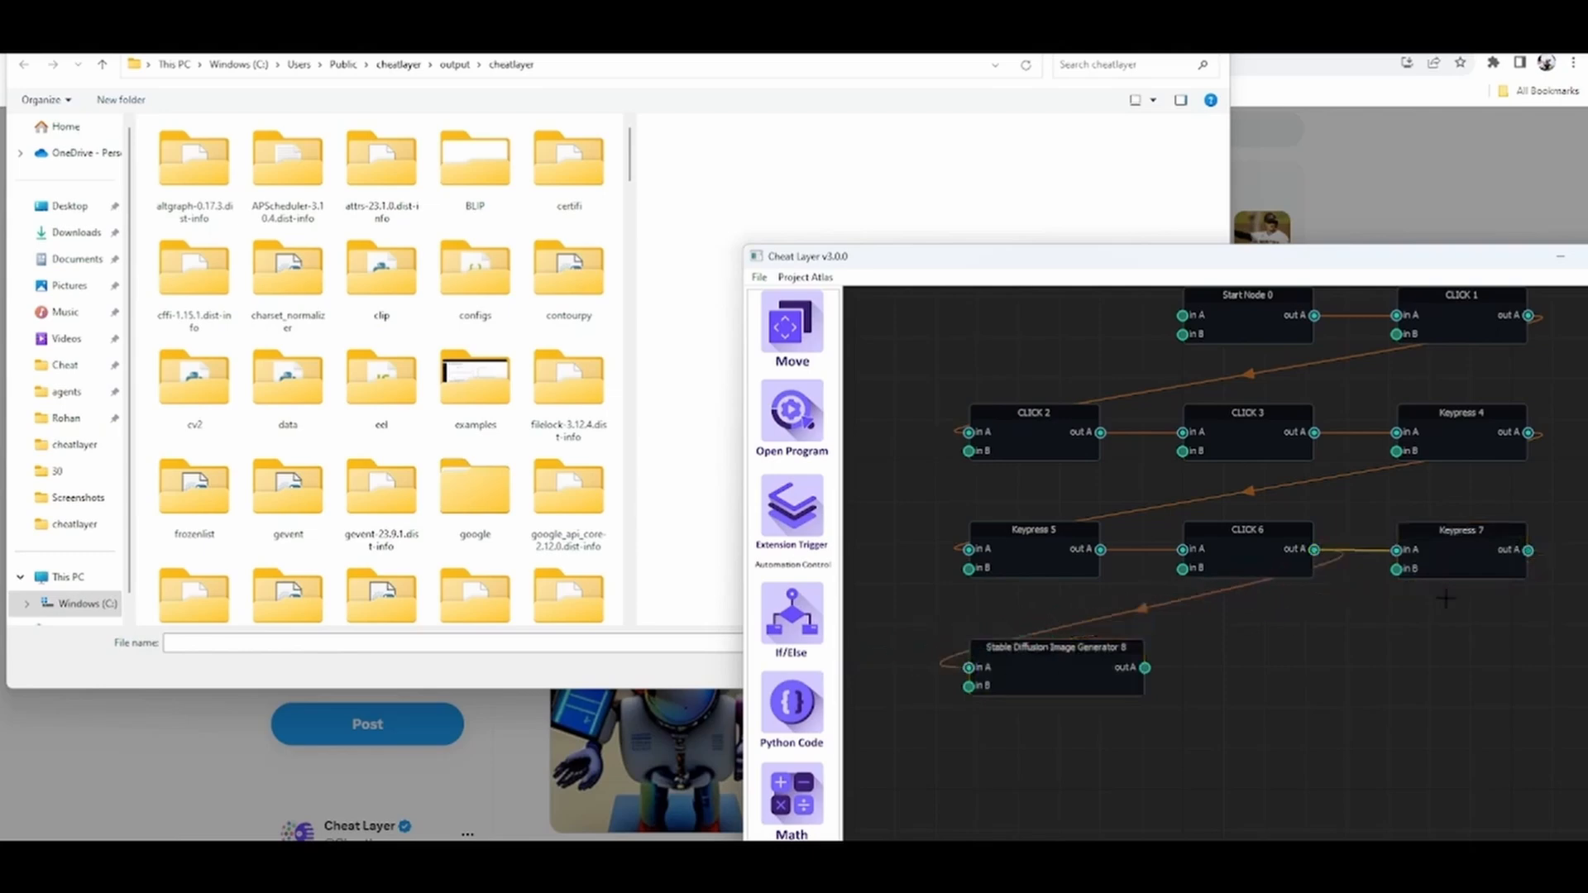
pyautogui.moveTo(1448, 534); pyautogui.dragTo(1426, 687)
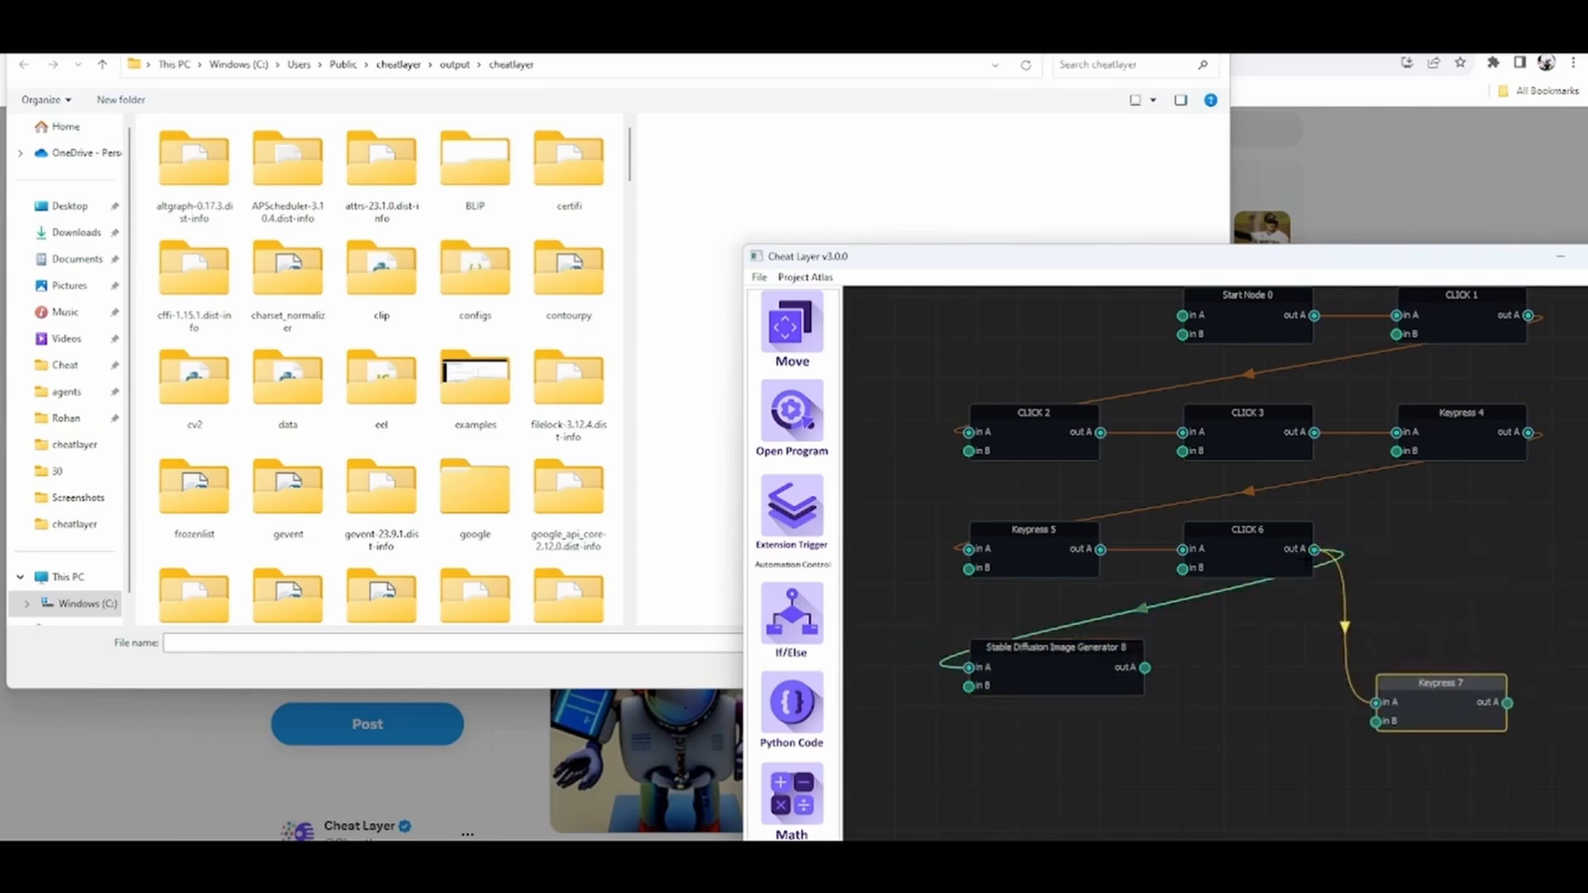
pyautogui.moveTo(1314, 549); pyautogui.dragTo(1376, 702)
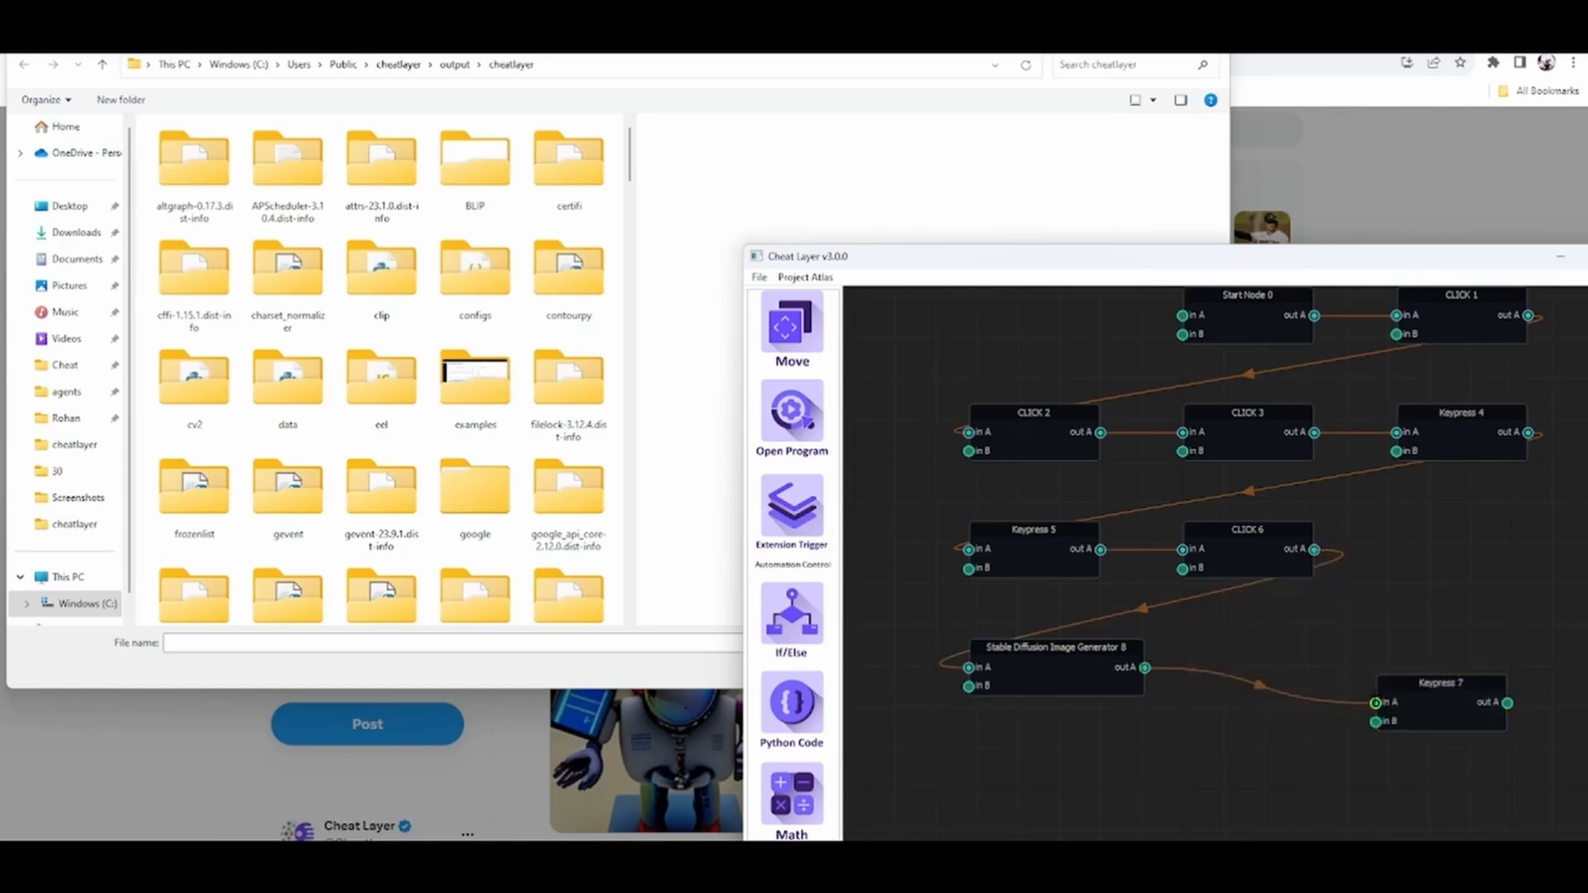
pyautogui.moveTo(1003, 682); pyautogui.dragTo(1405, 568)
pyautogui.click(1426, 716)
pyautogui.moveTo(1426, 716); pyautogui.dragTo(1022, 682)
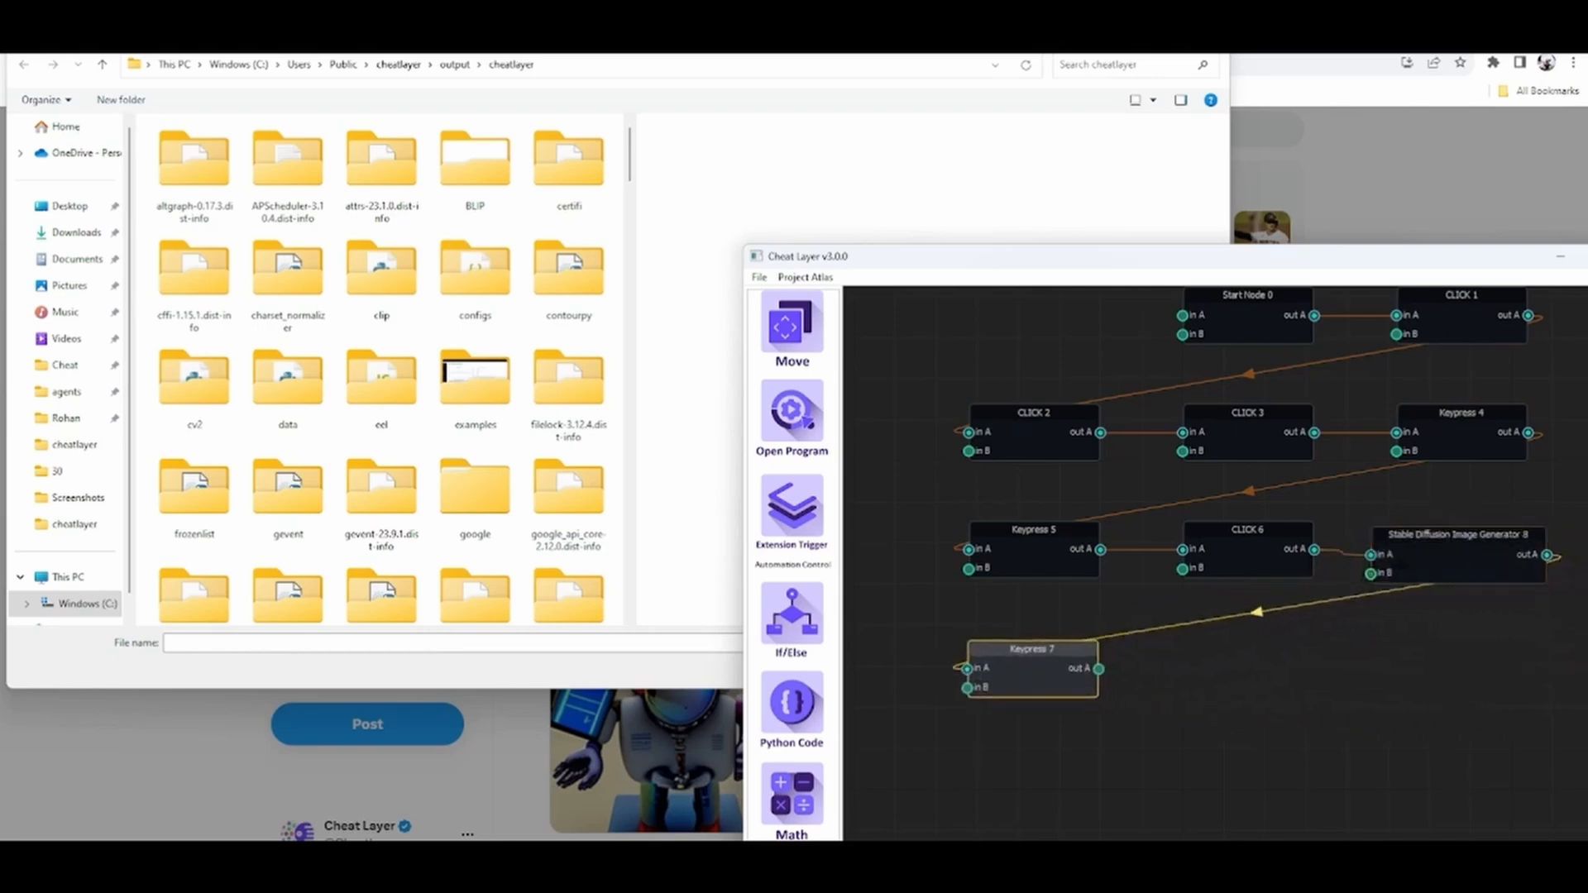
# Set the Stable Diffusion node's prompt to "a bunch of robots having a party" and check the last Keypress node's properties.
pyautogui.doubleClick(1405, 566)
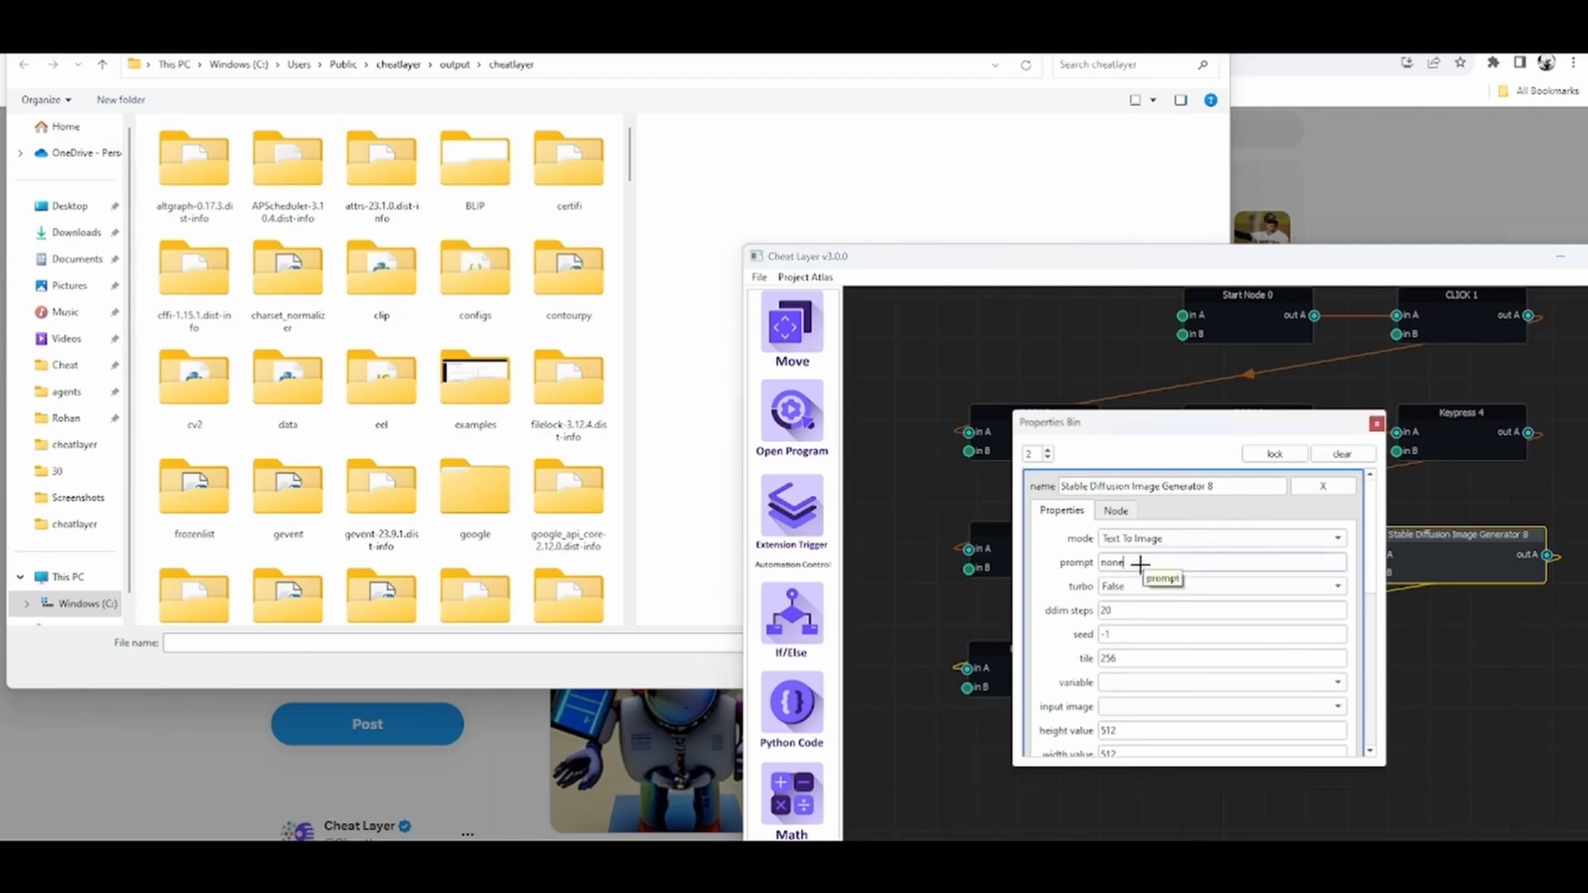
pyautogui.press('BackSpace')
pyautogui.press('BackSpace')
pyautogui.press('BackSpace')
pyautogui.press('BackSpace')
pyautogui.write('a bund')
pyautogui.write('h of robots having a party')
pyautogui.click(1376, 424)
pyautogui.doubleClick(1012, 660)
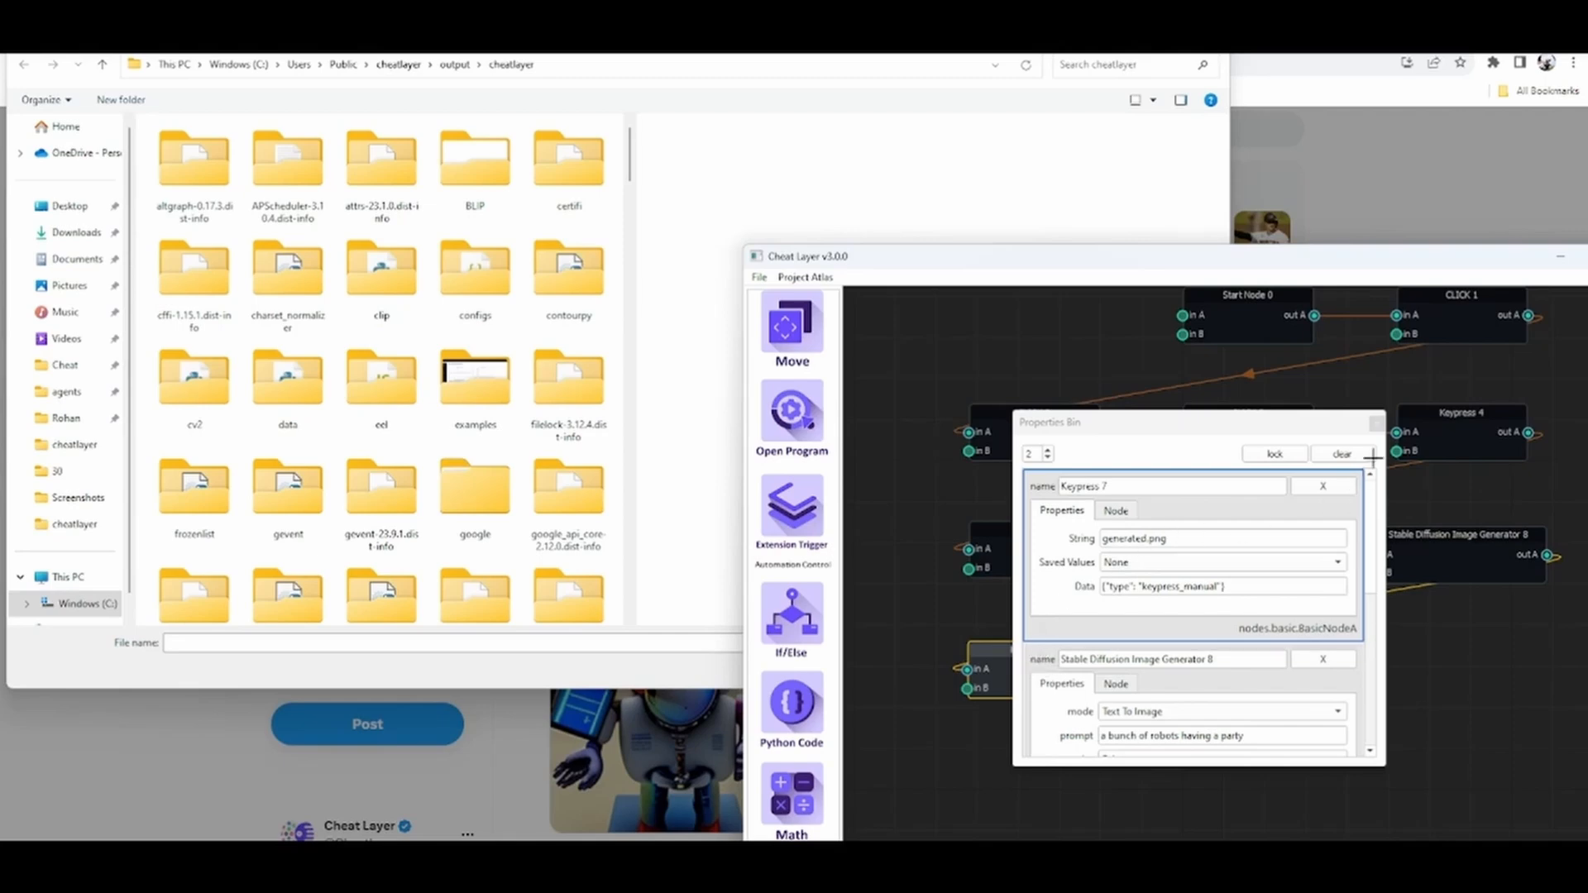
pyautogui.click(1376, 424)
# Add a Keypress node after the "generated.png" node and set its string to "return".
pyautogui.scroll(3, 796, 660)
pyautogui.scroll(2, 795, 660)
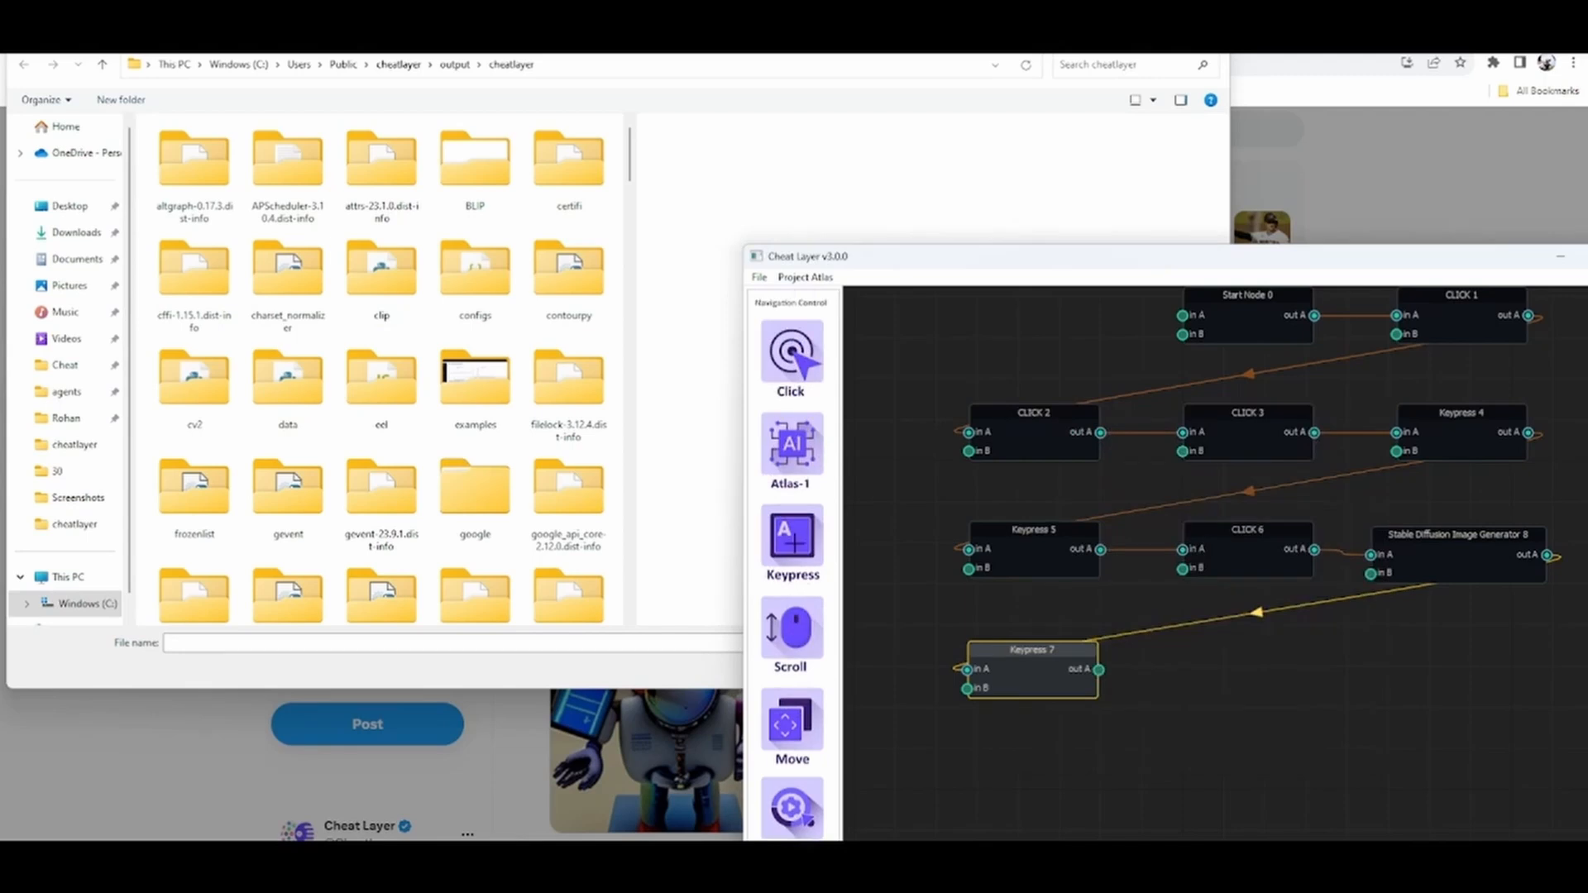
pyautogui.click(794, 539)
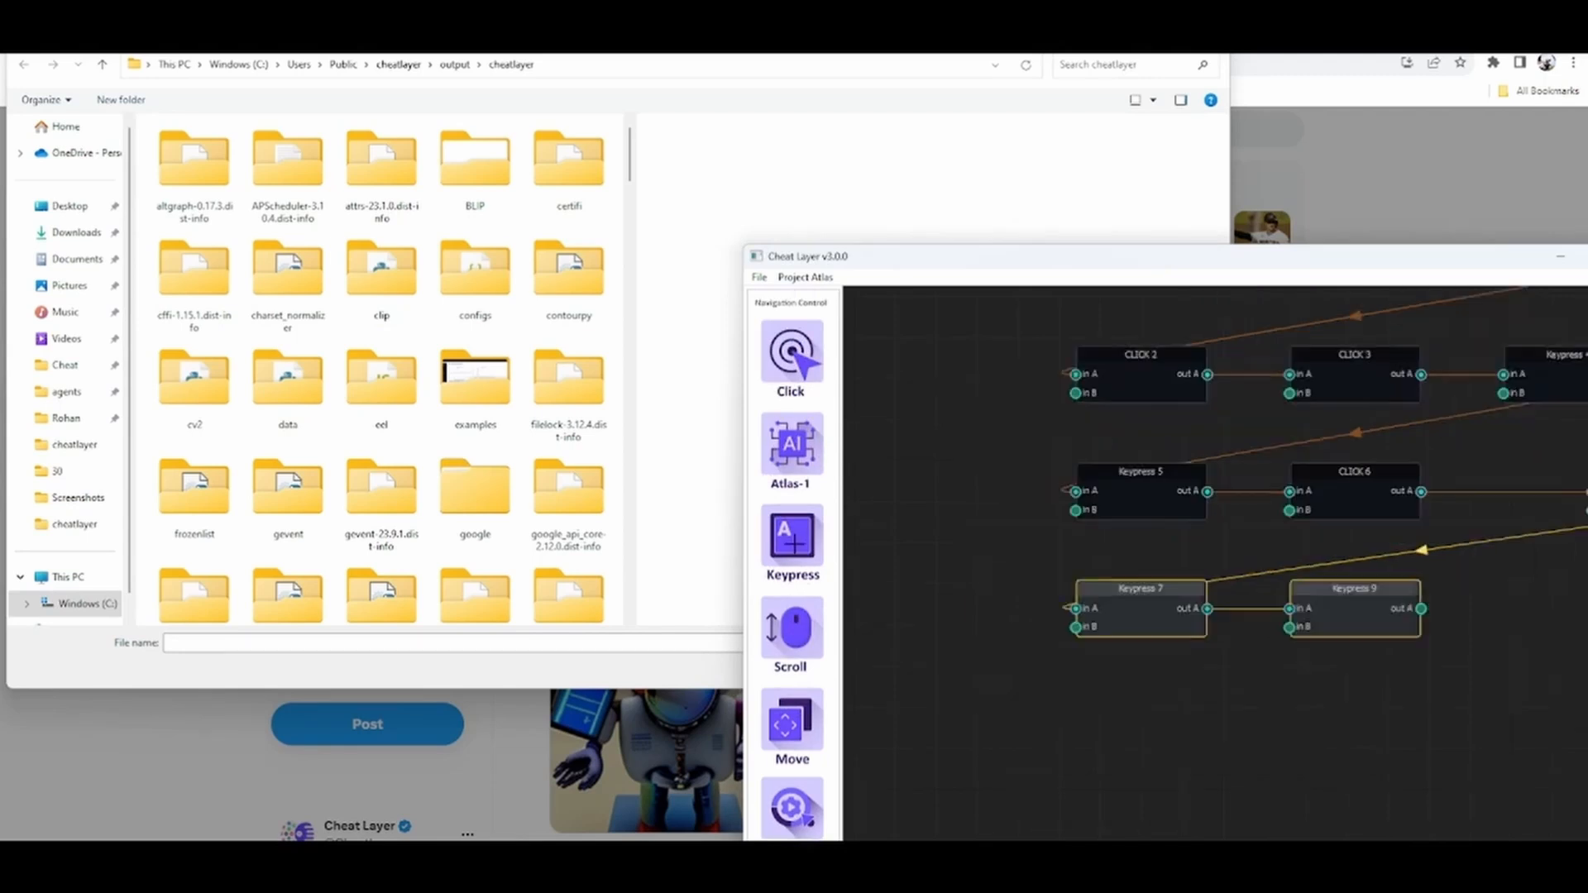
pyautogui.doubleClick(1338, 627)
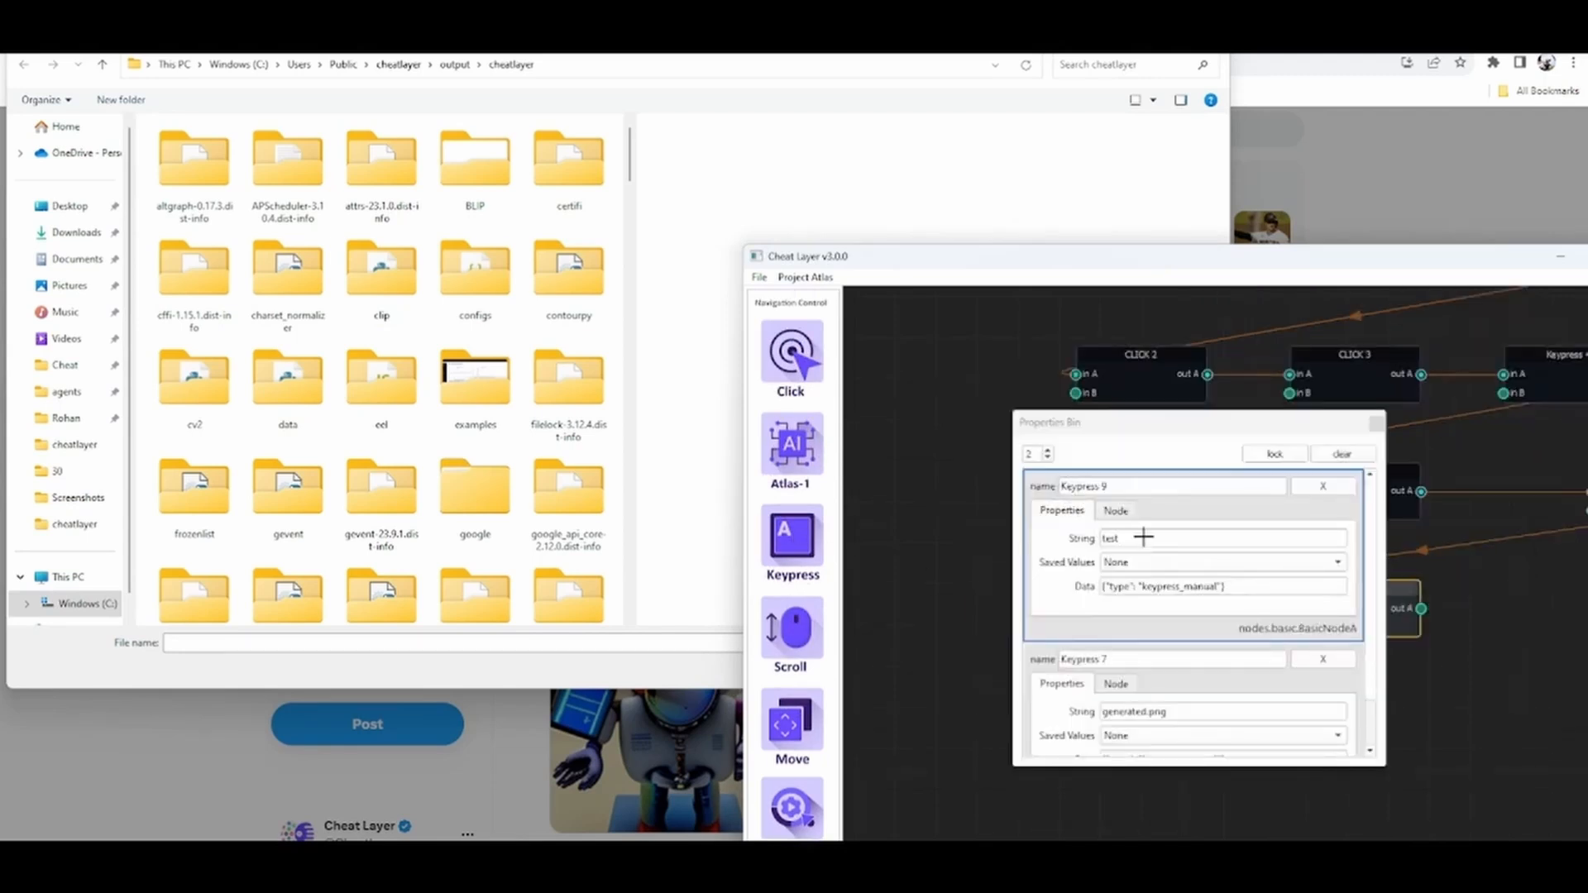
pyautogui.hotkey('ctrl', 'a')
pyautogui.write('retu')
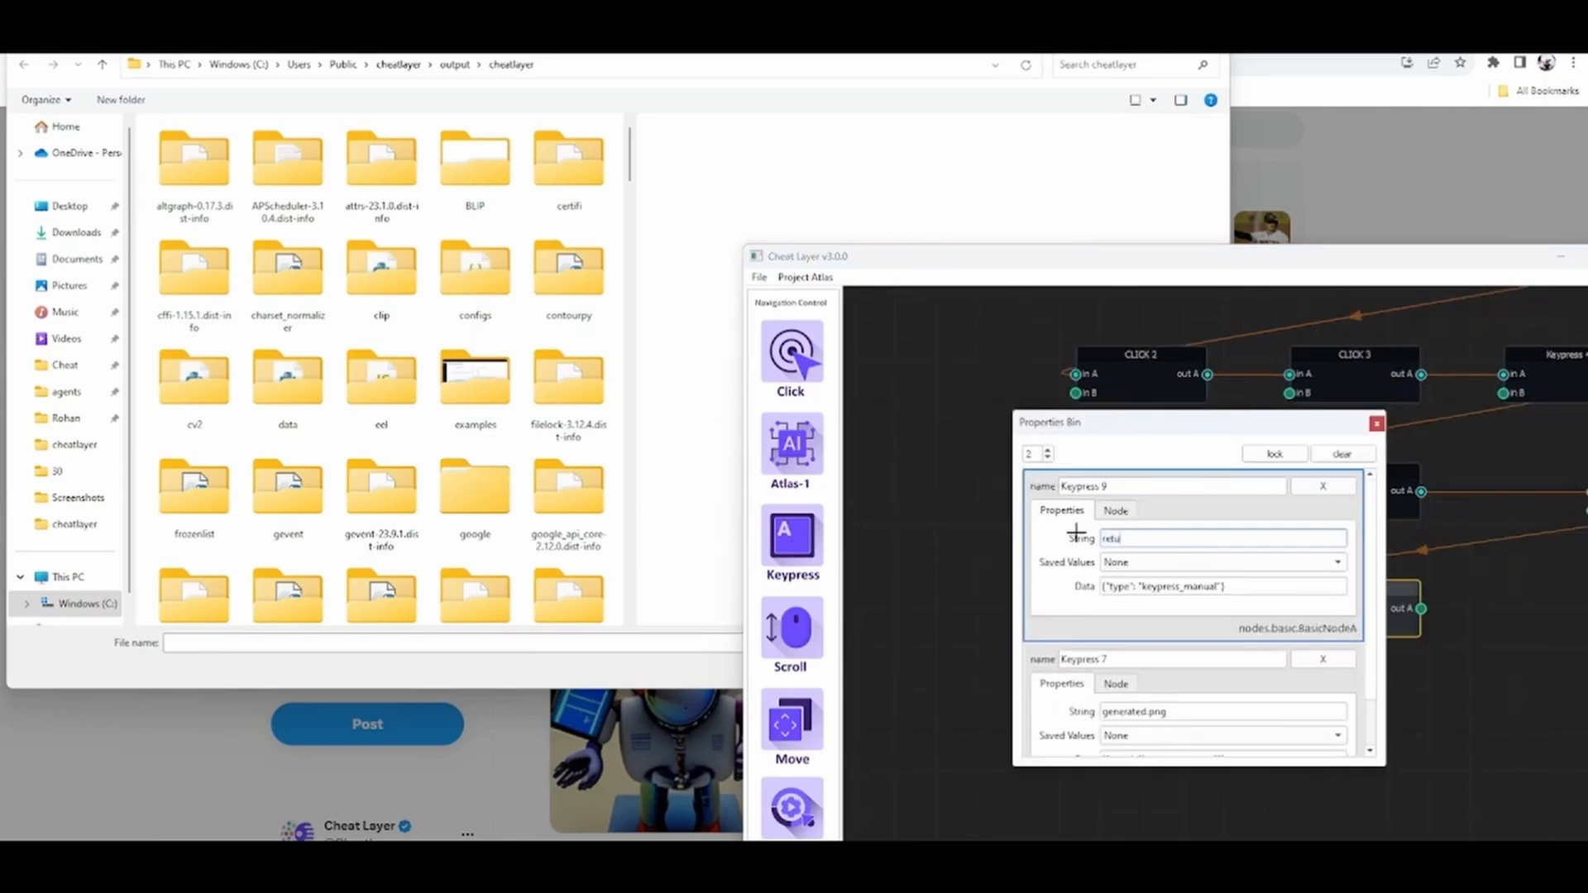
pyautogui.write('rn')
pyautogui.click(1373, 424)
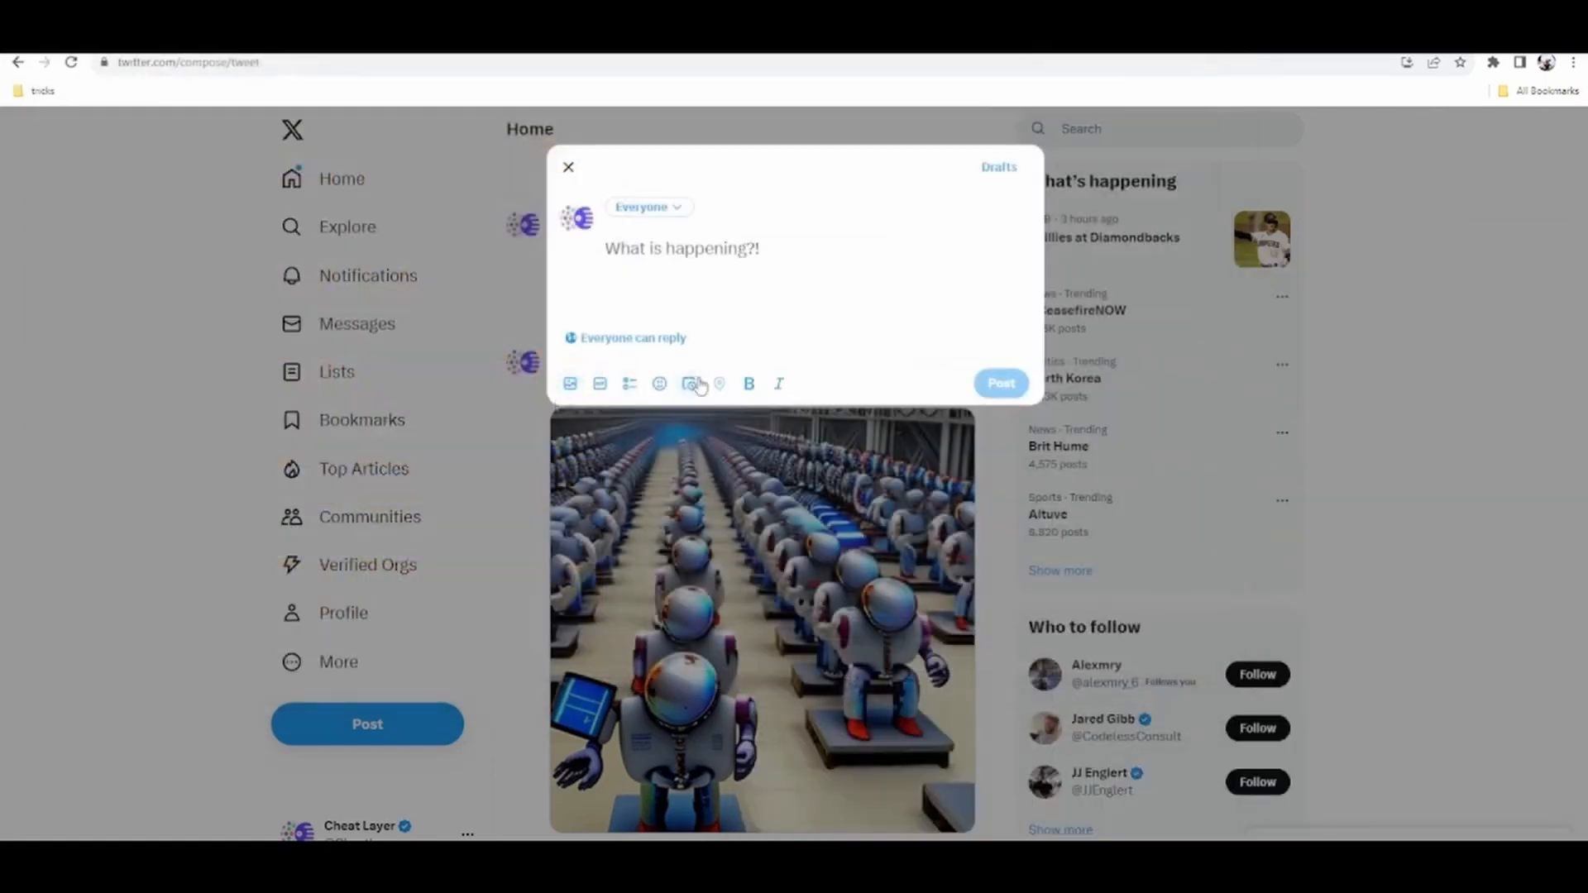
pyautogui.moveTo(1125, 868)
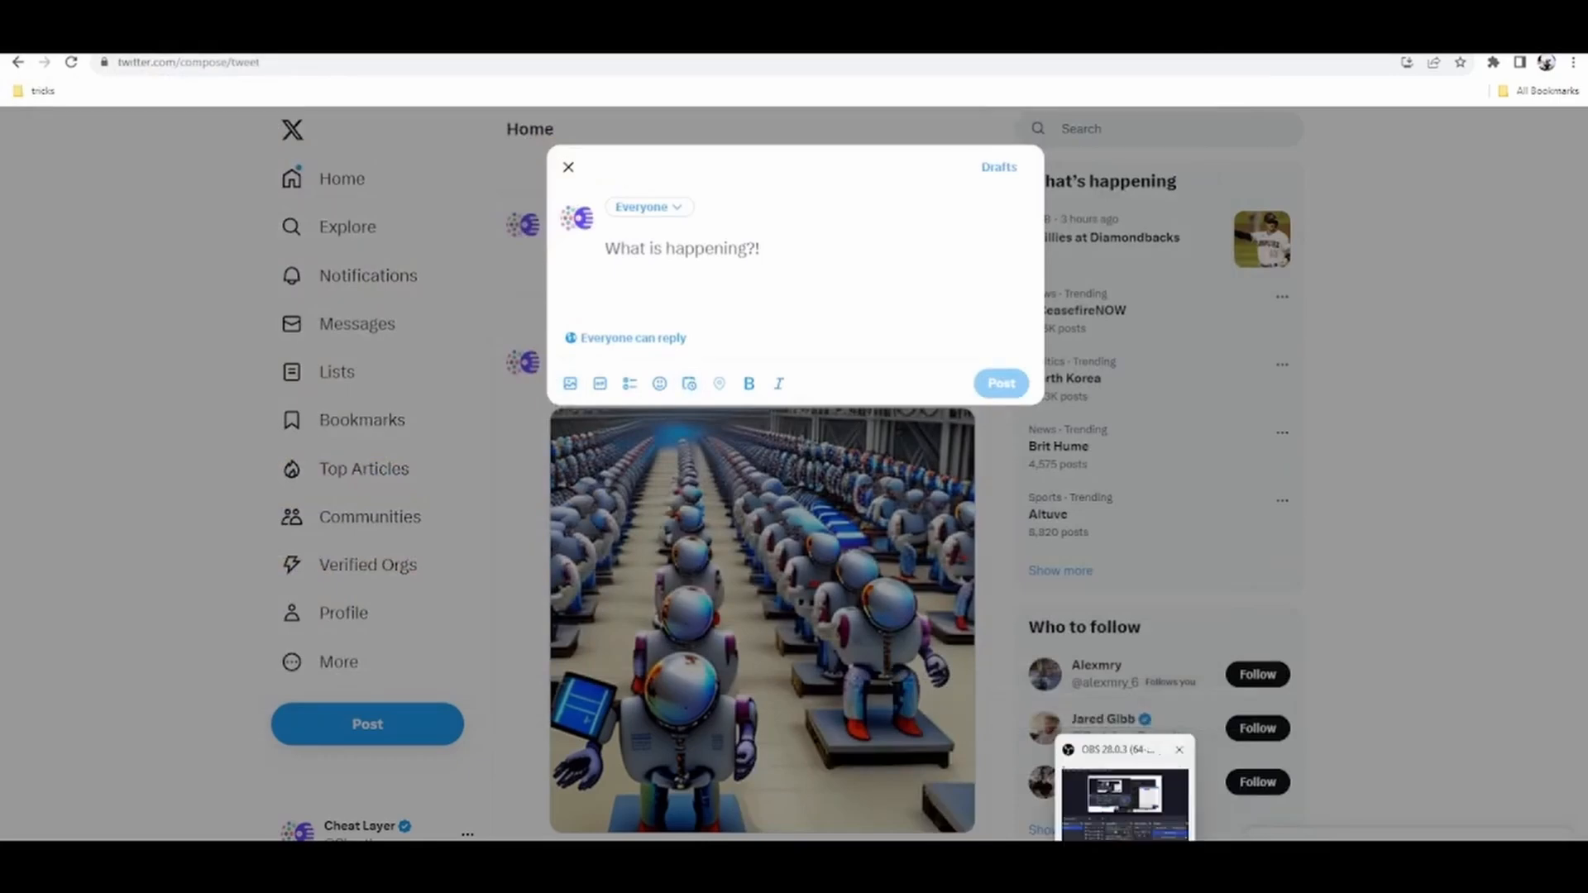
# Switch to the Cheat Layer window and run the workflow.
pyautogui.click(1231, 794)
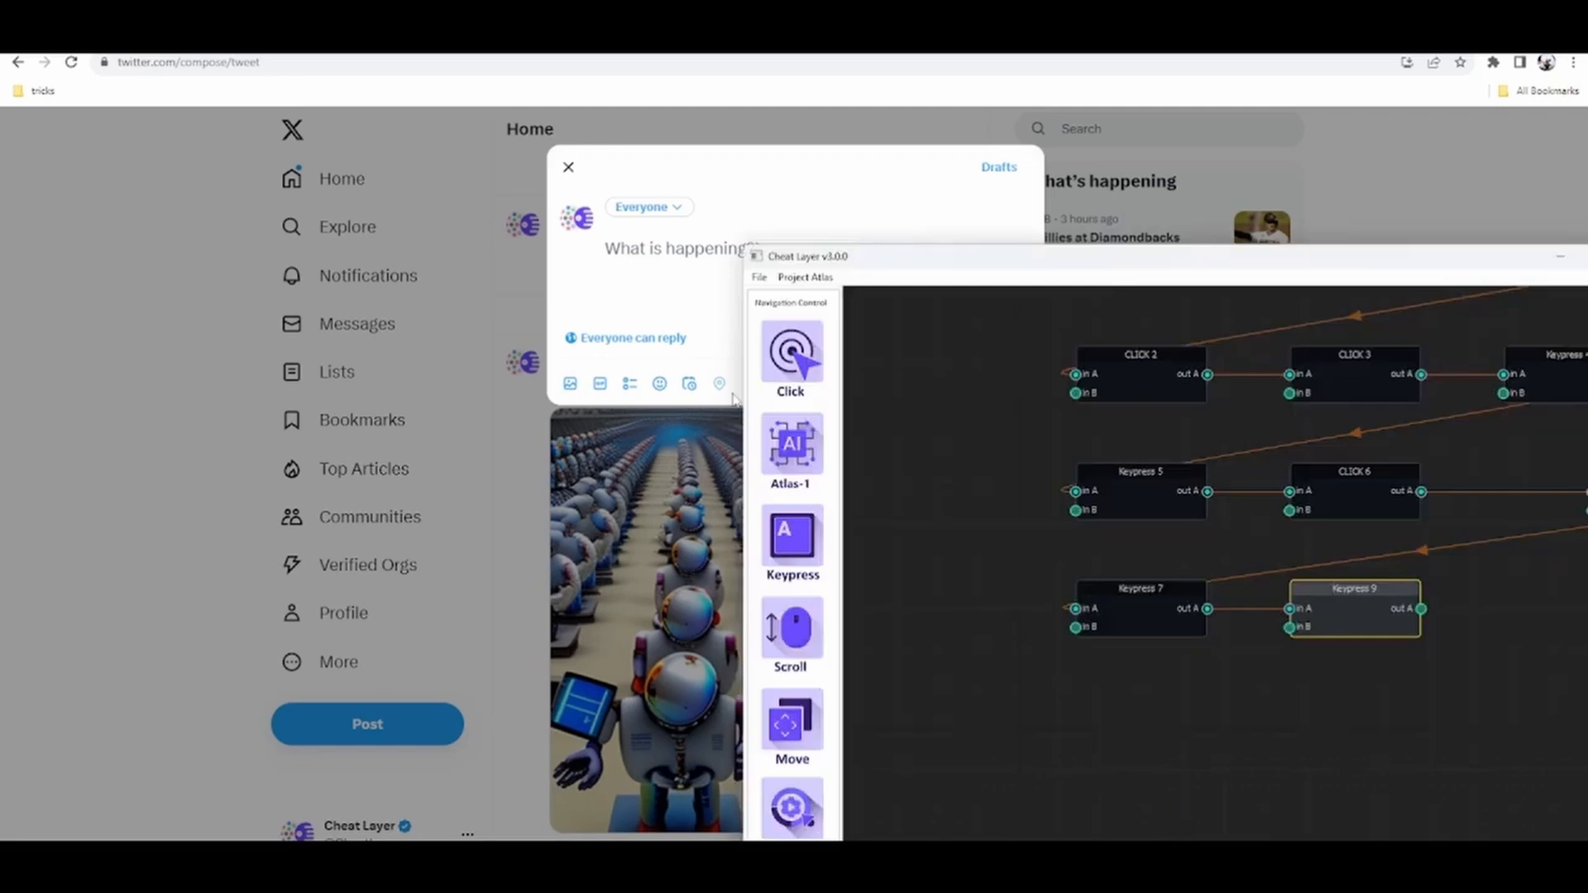
pyautogui.click(758, 277)
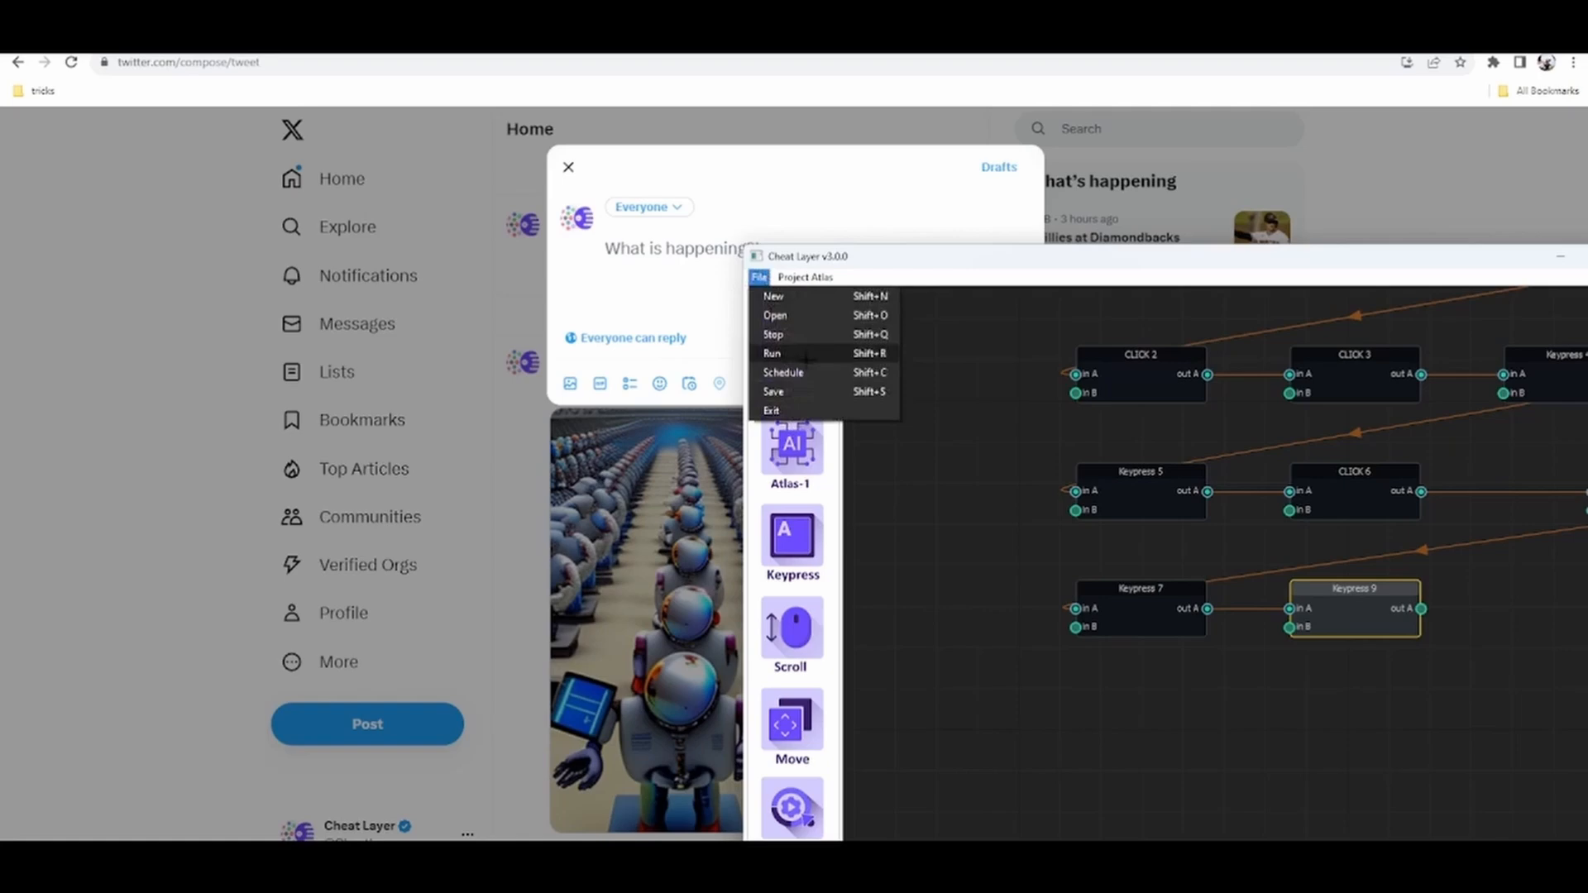
pyautogui.click(857, 352)
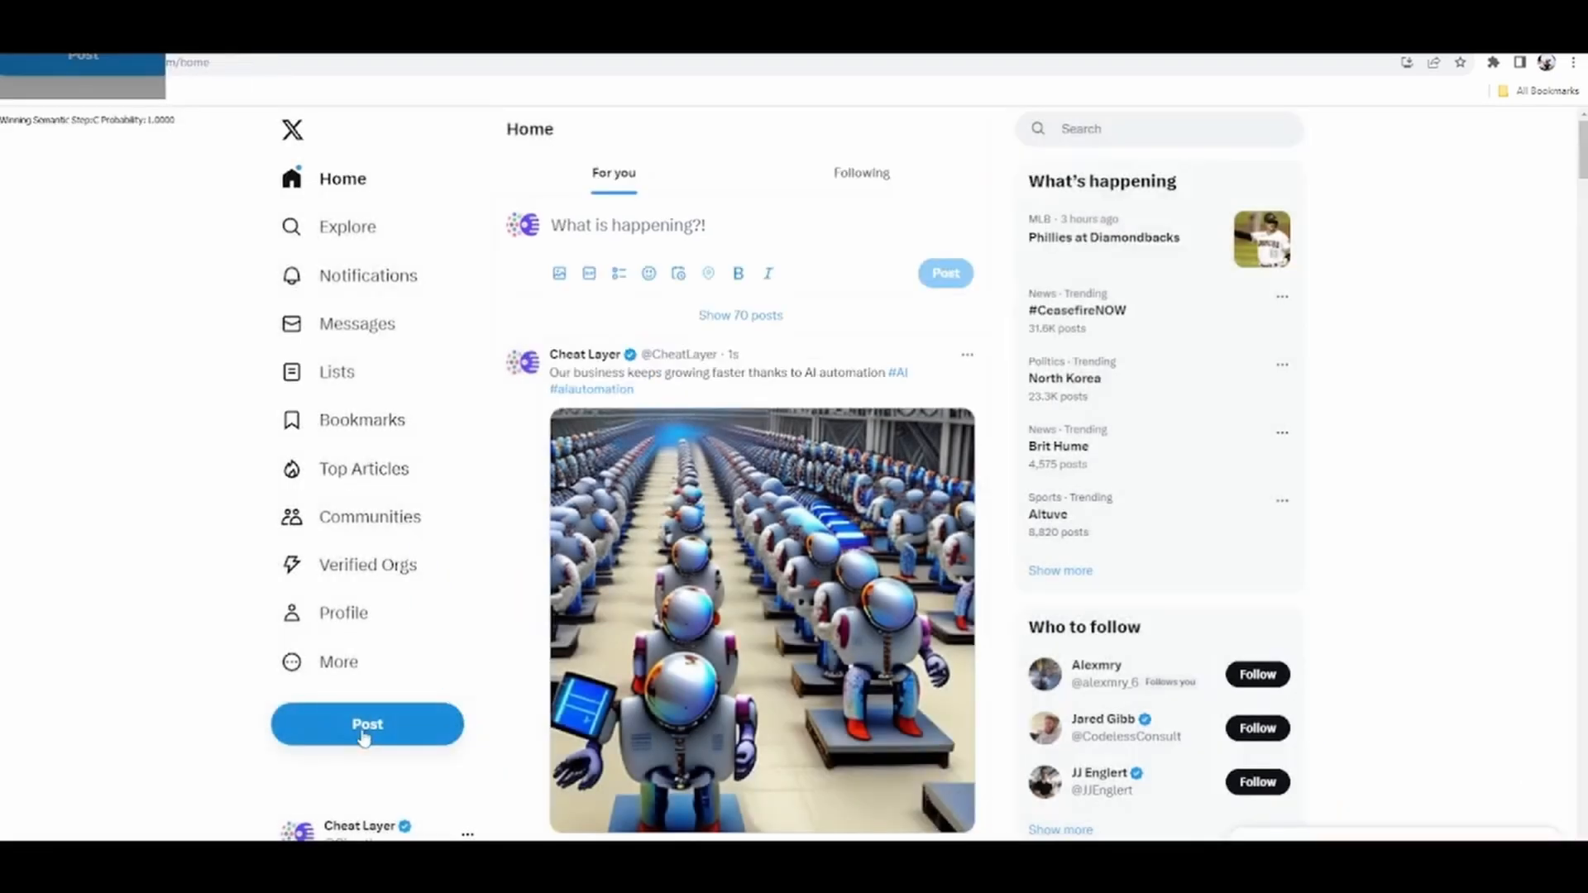
# Start a new Twitter post and attach the generated PNG image from C:\Users\Public\cheatlayer\output\cheatlayer\.
pyautogui.click(364, 726)
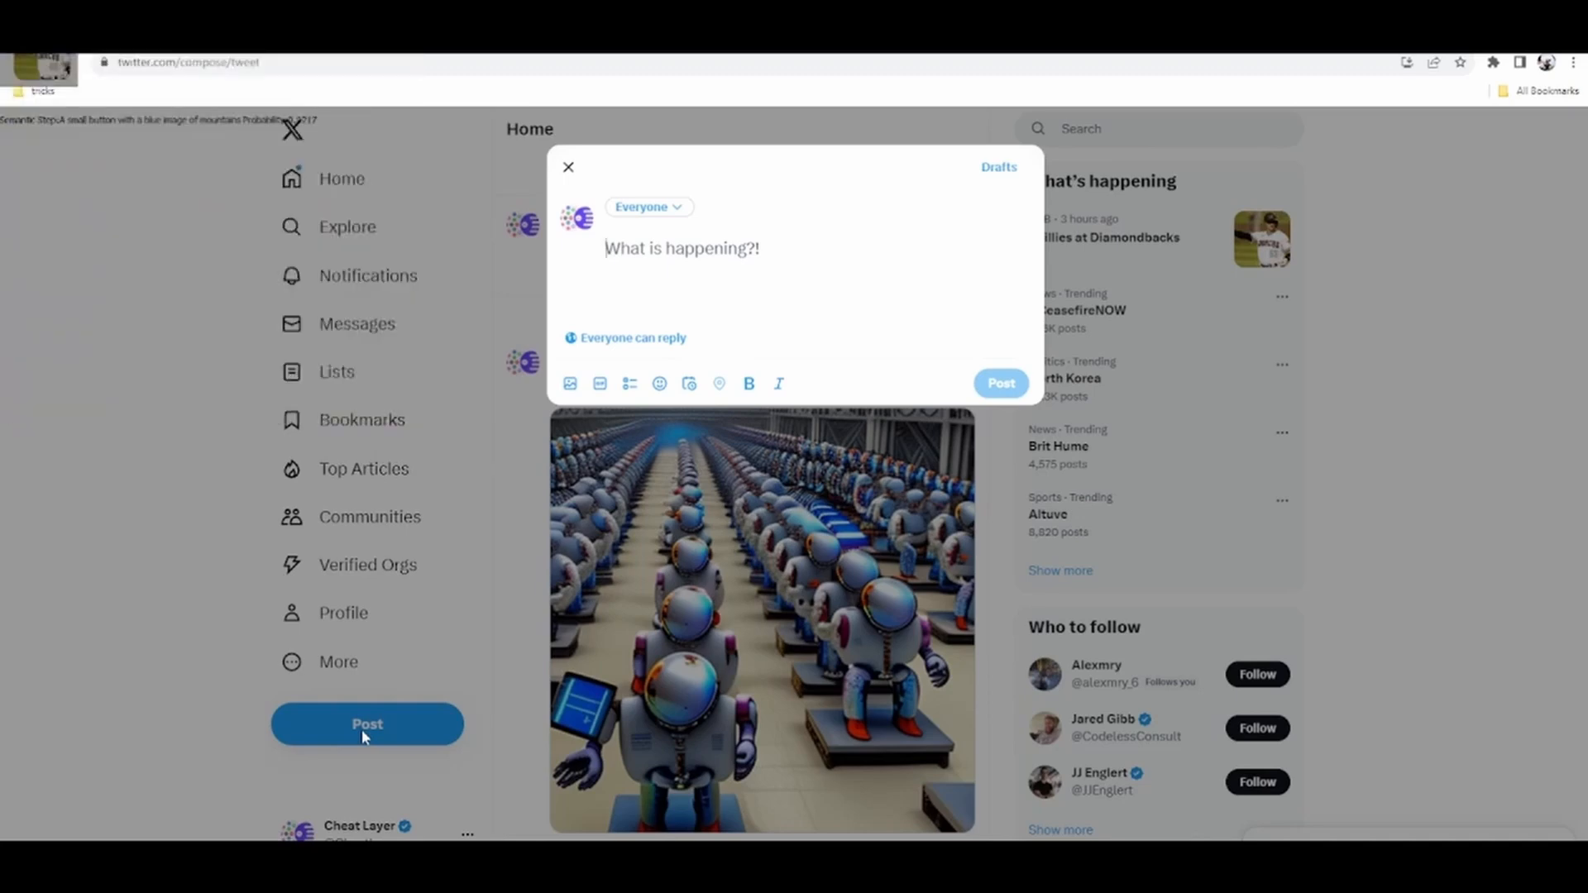
pyautogui.click(570, 383)
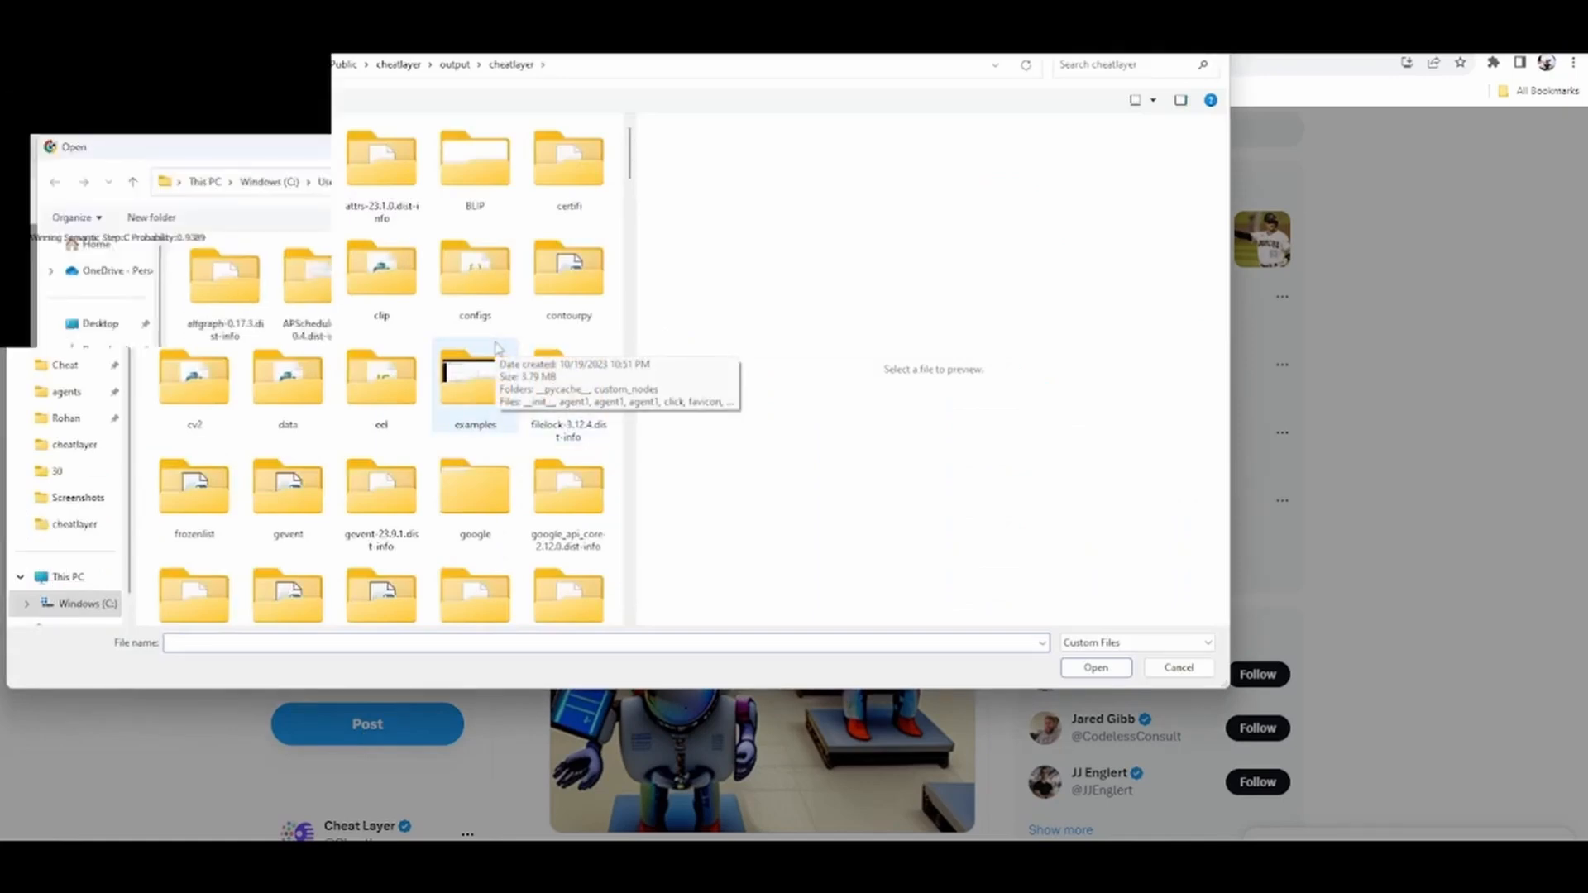
pyautogui.click(138, 66)
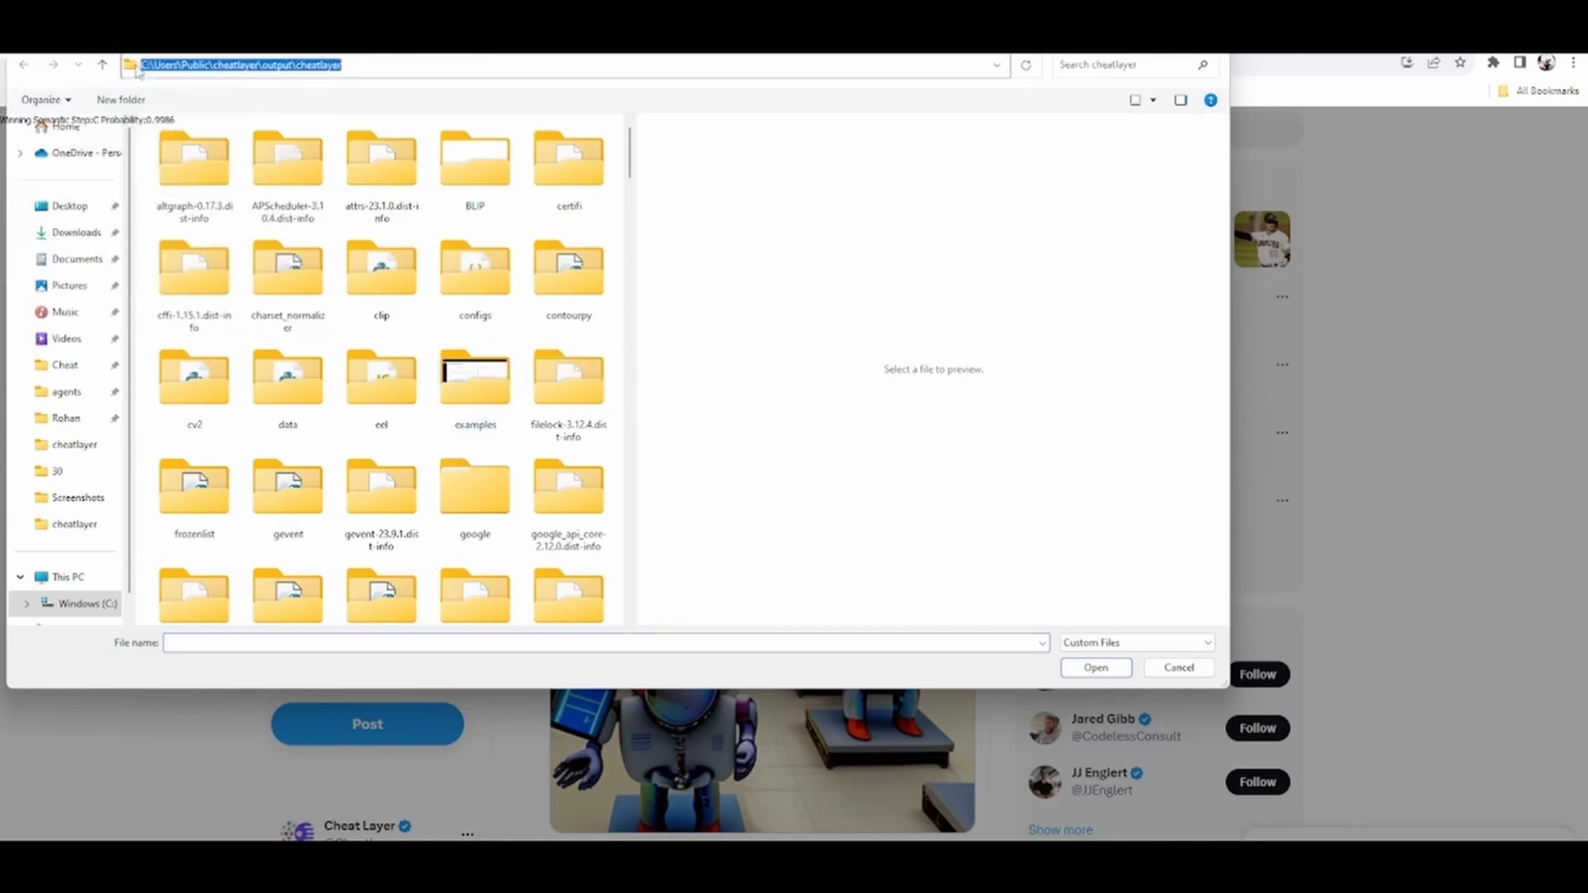
pyautogui.write('C:\\Users\\Public\\cheatlayer\\output\\cheatlayer\\')
pyautogui.press('Return')
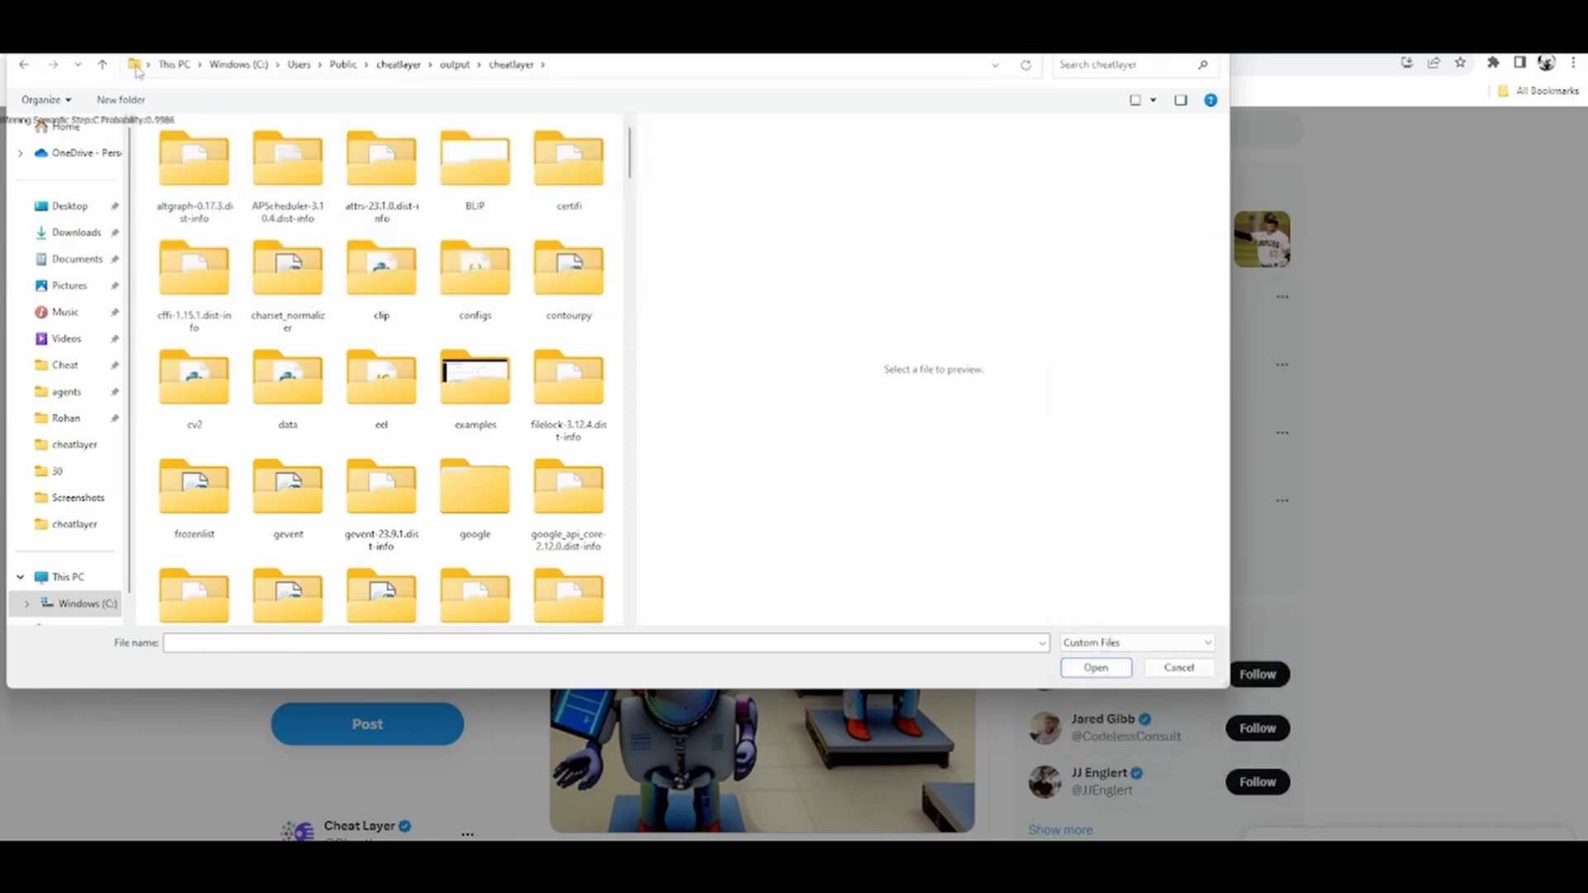
pyautogui.click(168, 644)
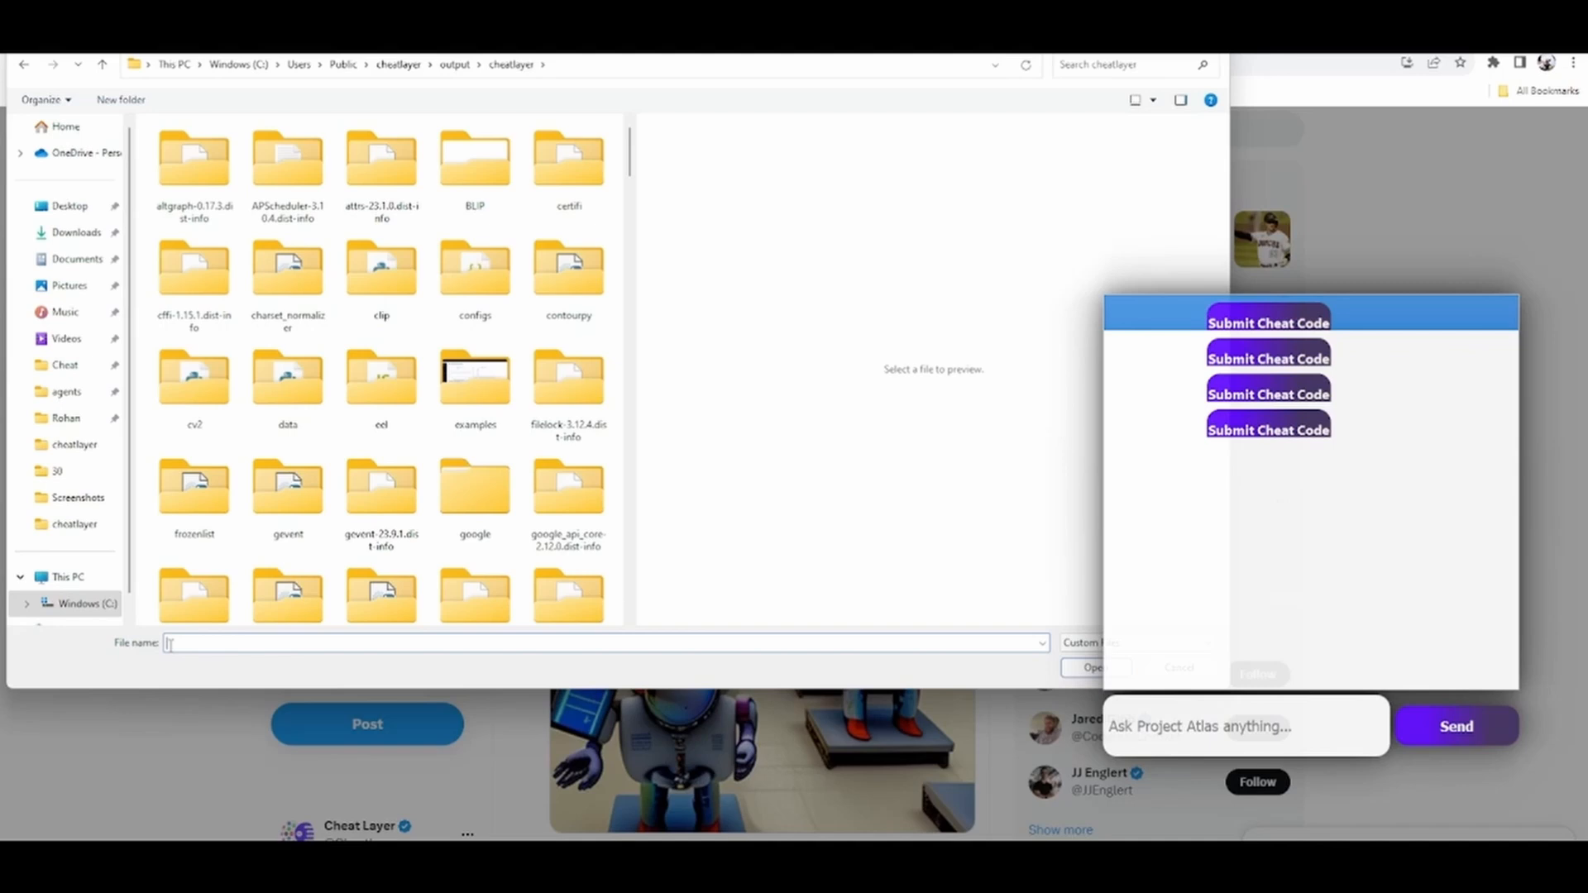
pyautogui.write('generated_image.png')
pyautogui.press('Return')
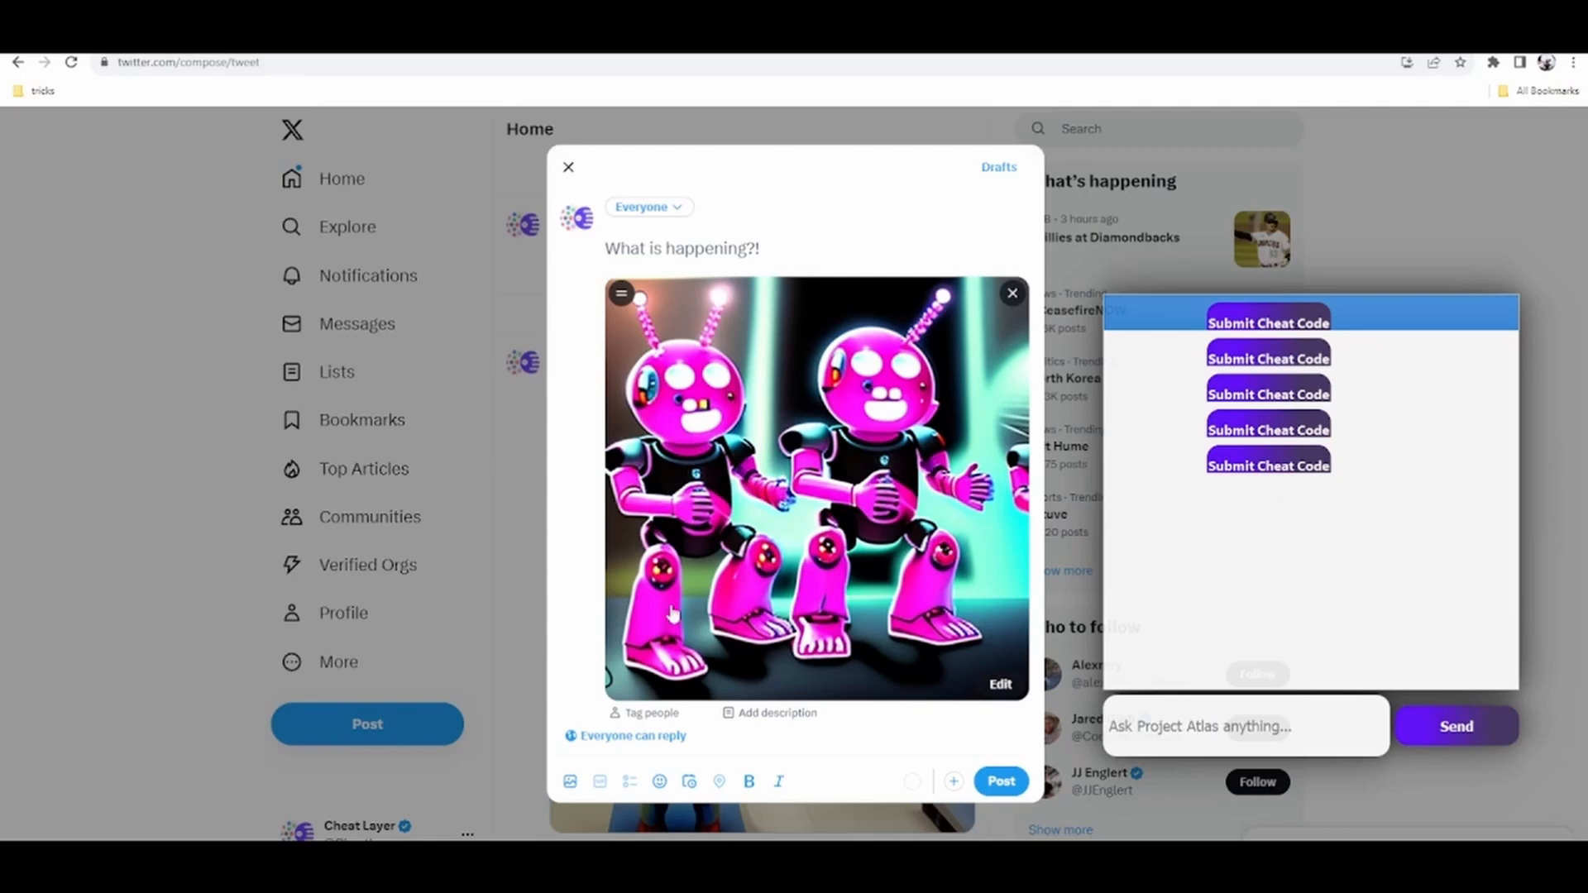
# Return to Cheat Layer and add a Click node that targets the "What is happening?!" text area of the post.
pyautogui.moveTo(1127, 839)
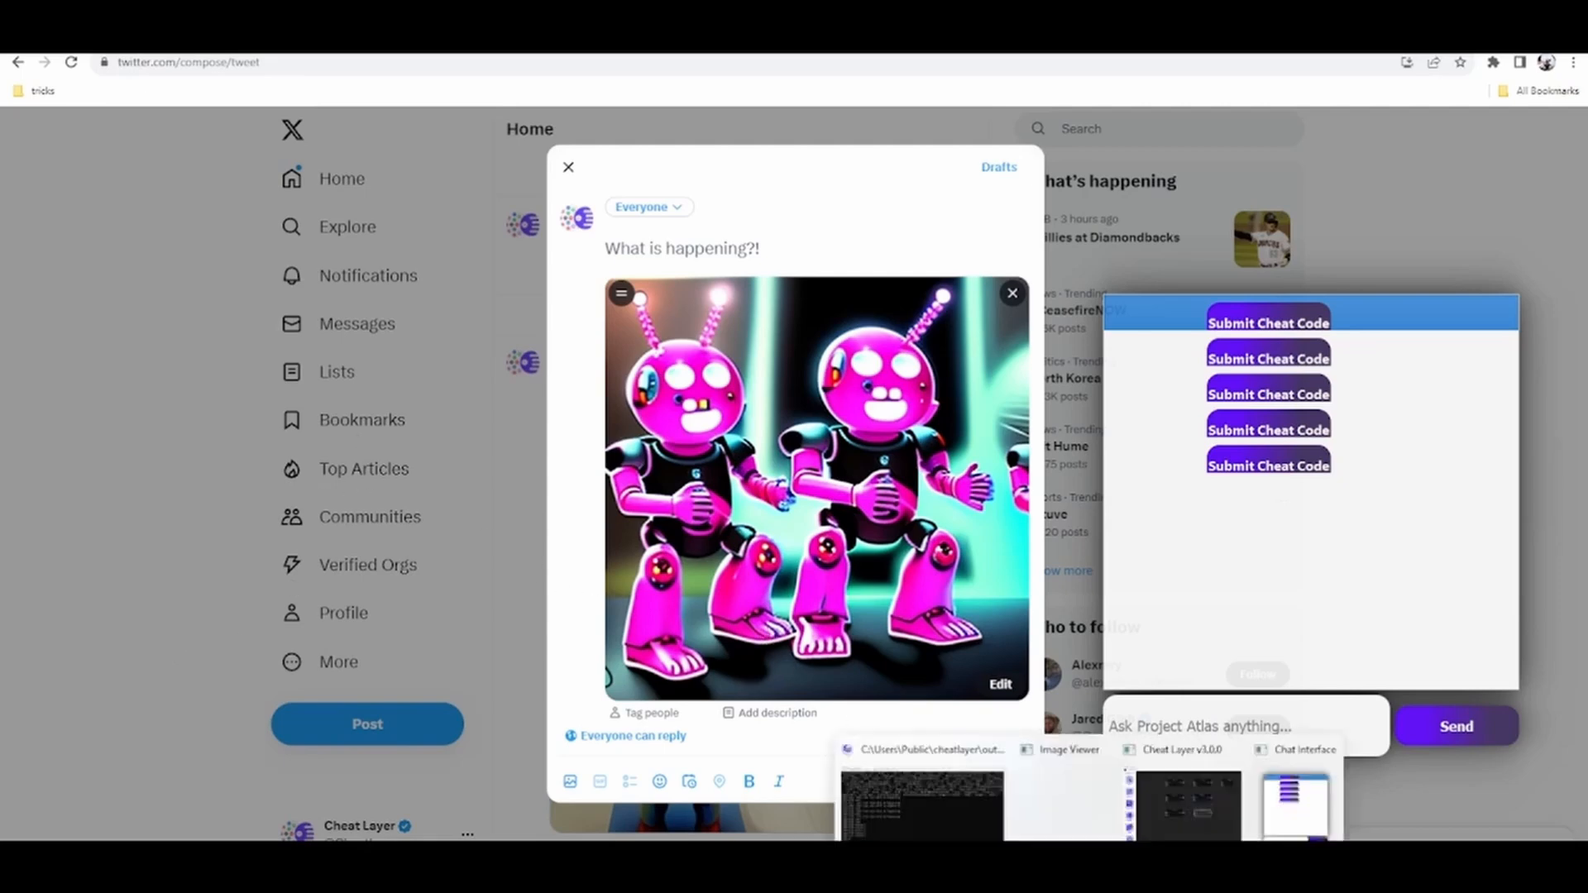
pyautogui.click(1219, 815)
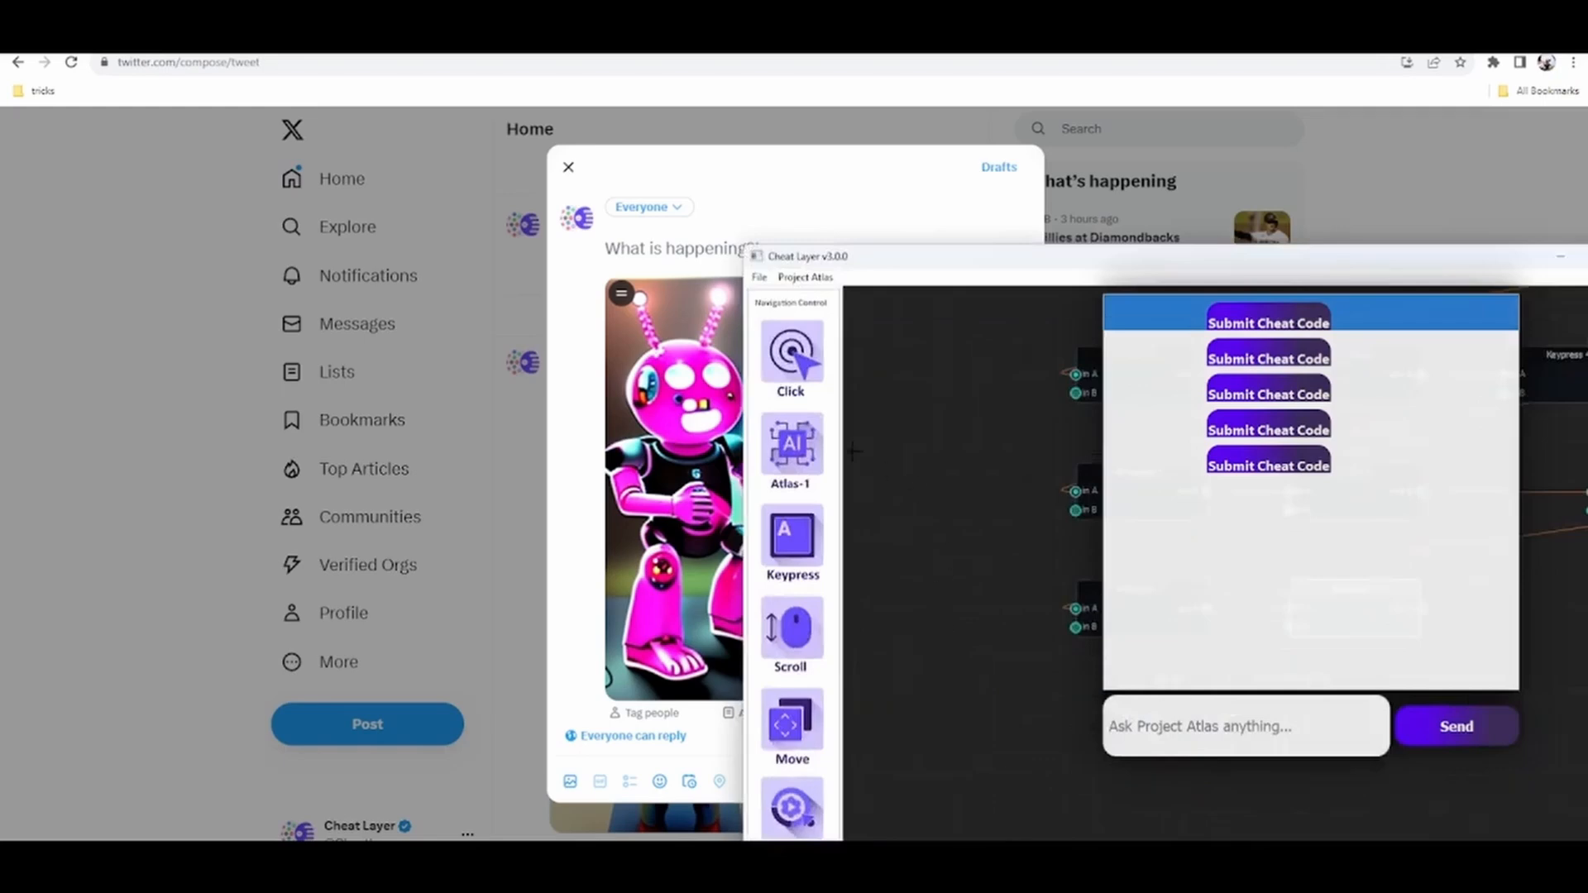
pyautogui.click(794, 341)
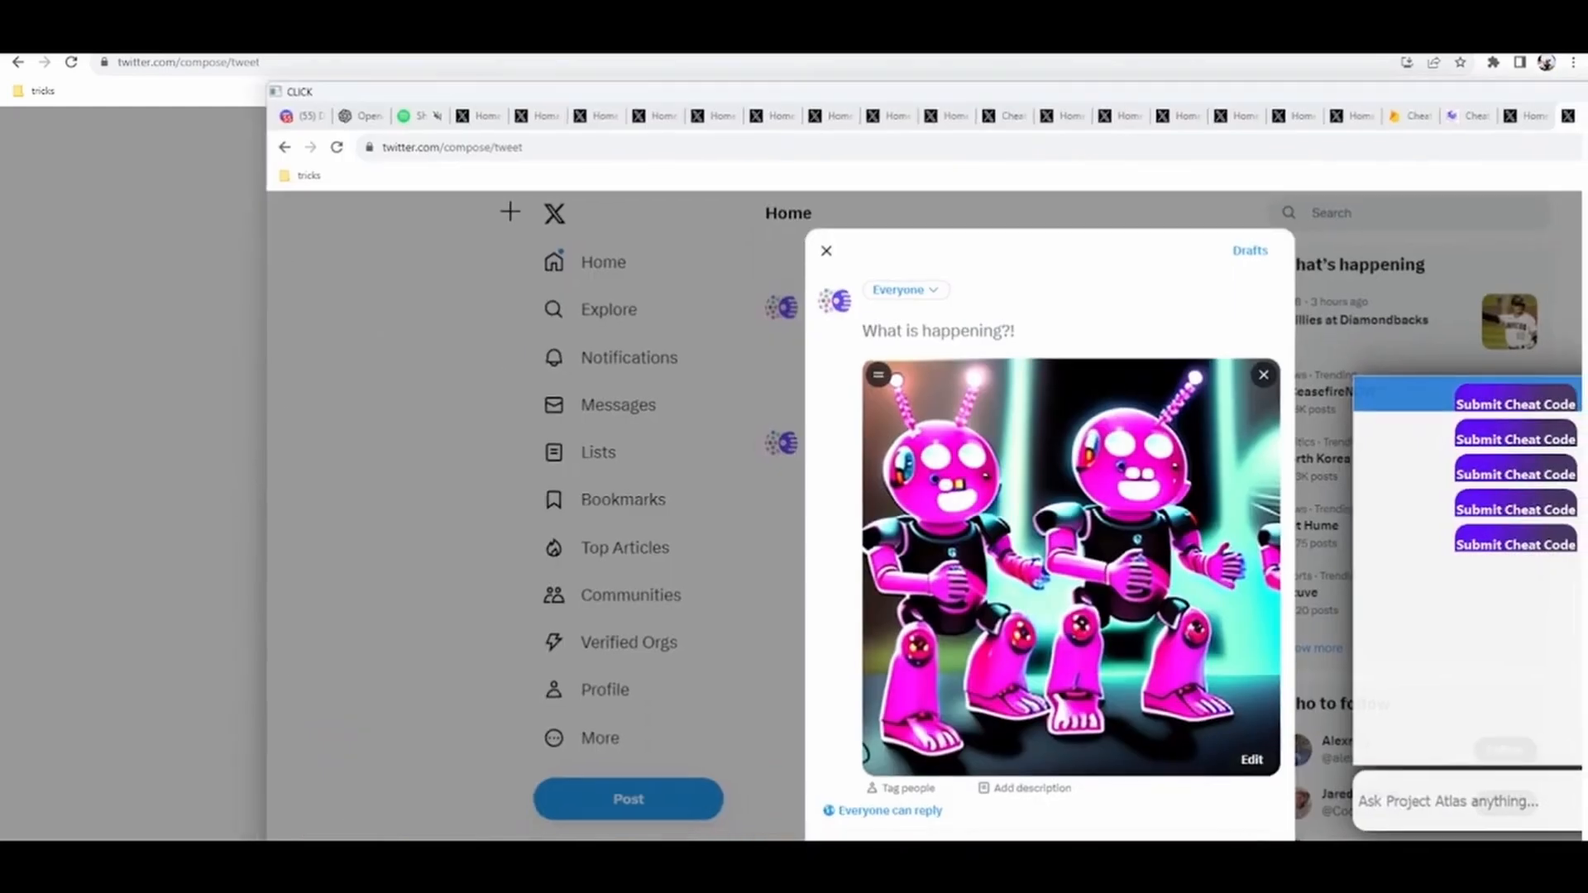
pyautogui.click(917, 355)
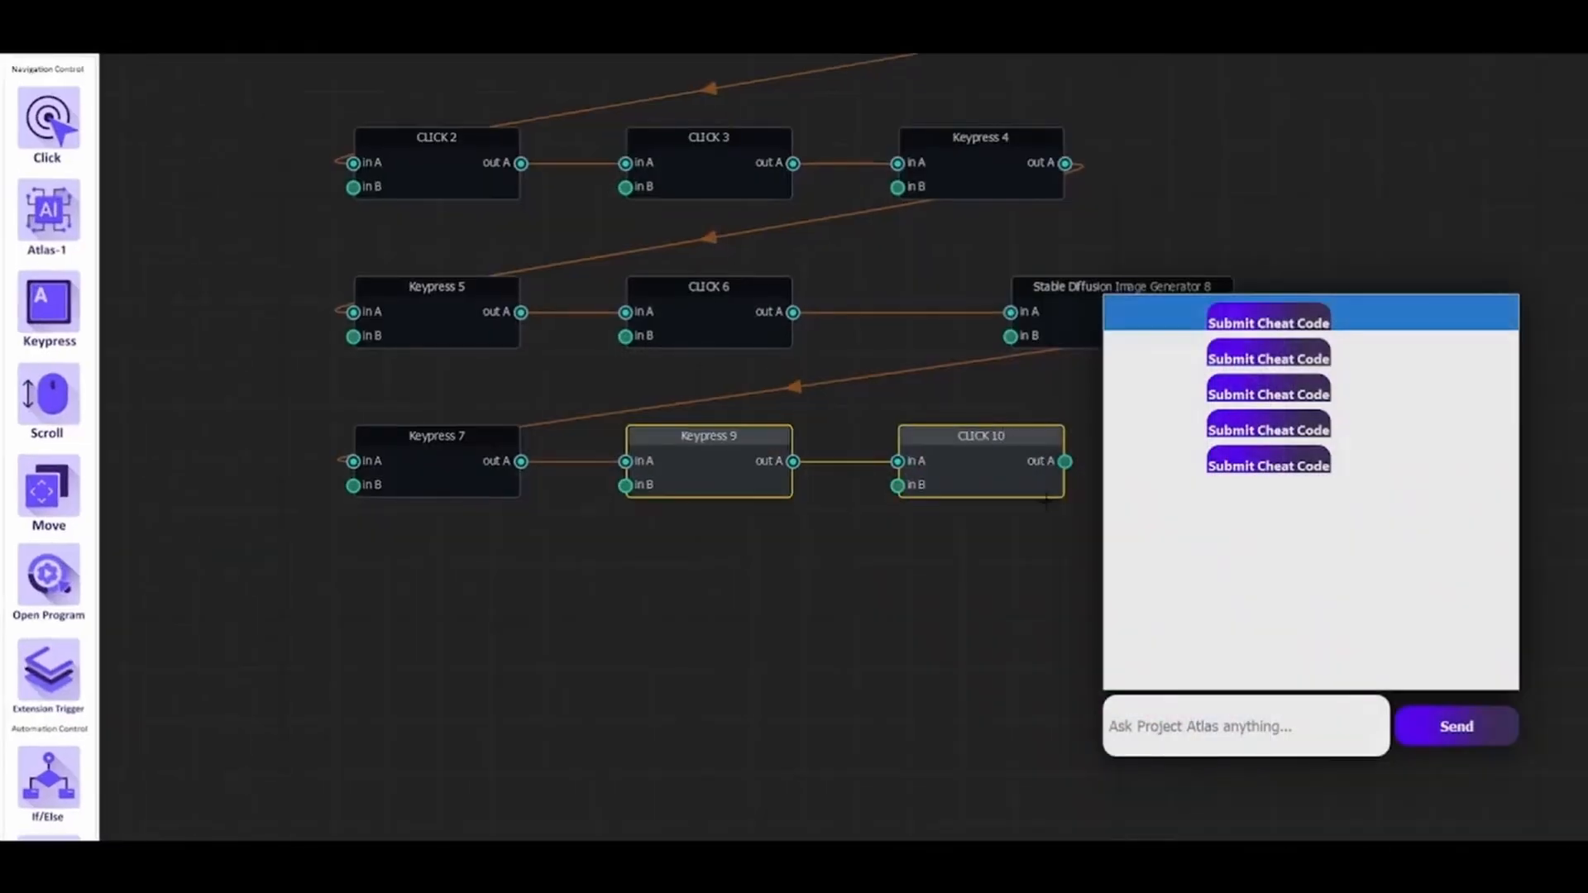
# Set the new Click node's semantic target to "Text that says What is happening" and close its properties.
pyautogui.doubleClick(986, 438)
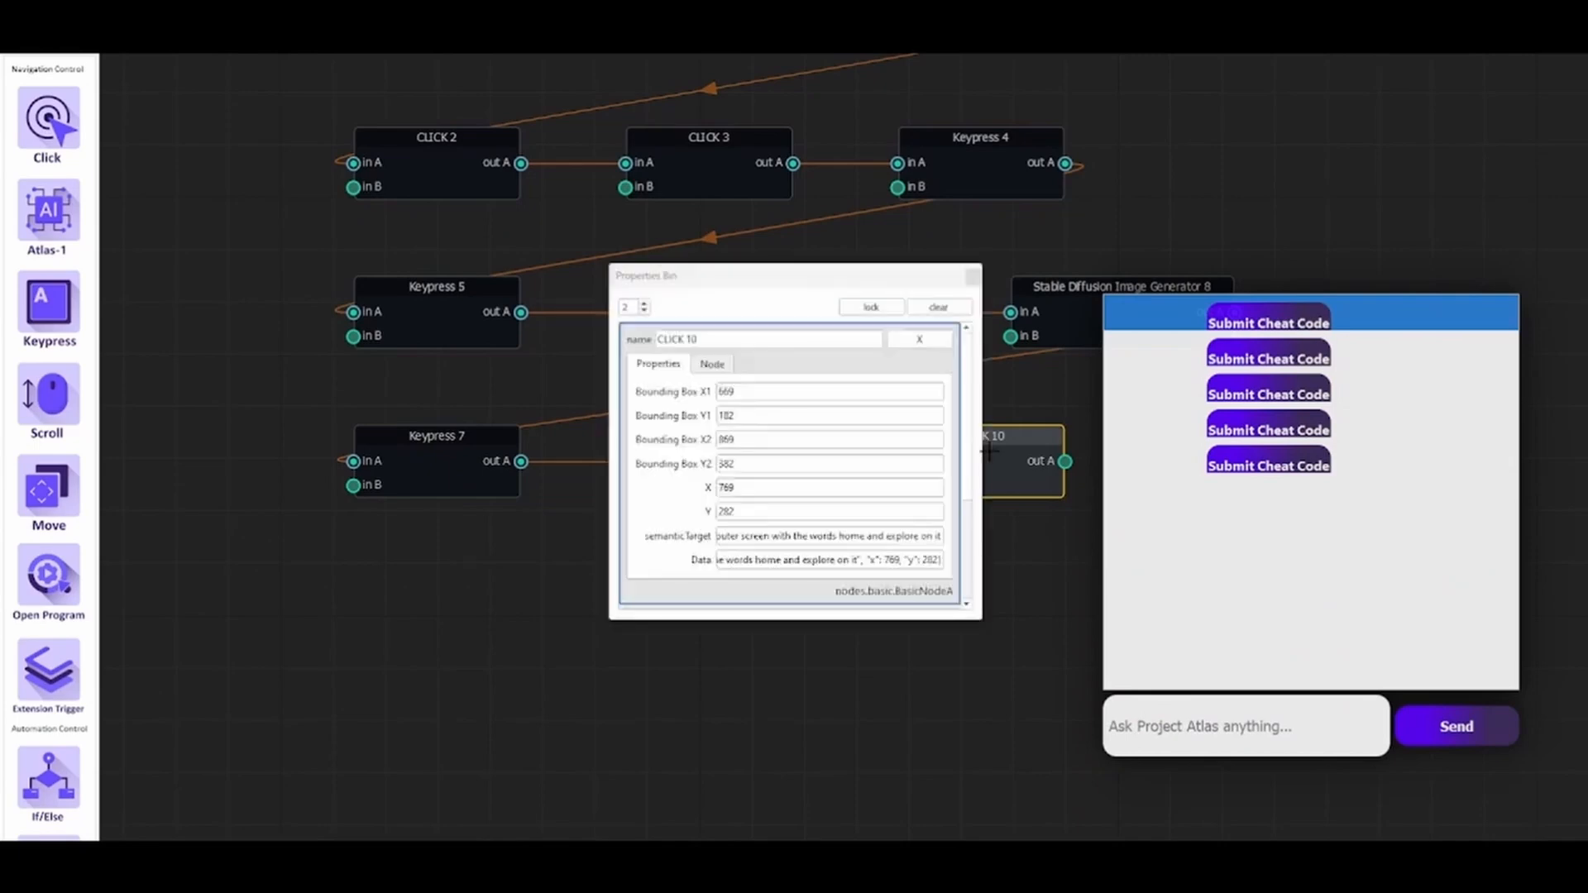
pyautogui.tripleClick(773, 535)
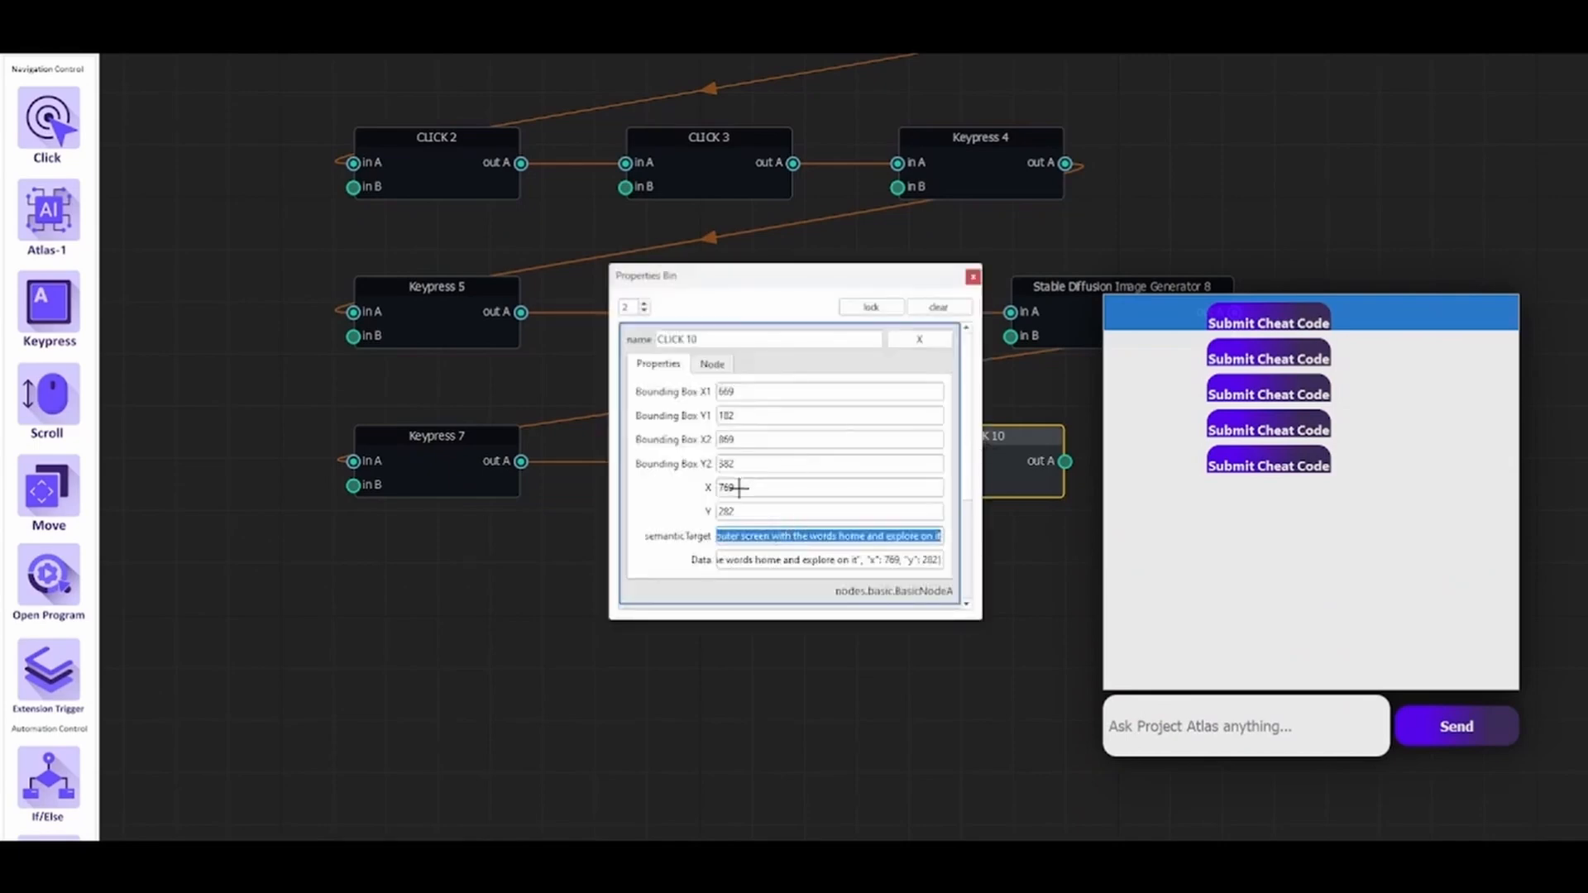
pyautogui.write('Text that sa')
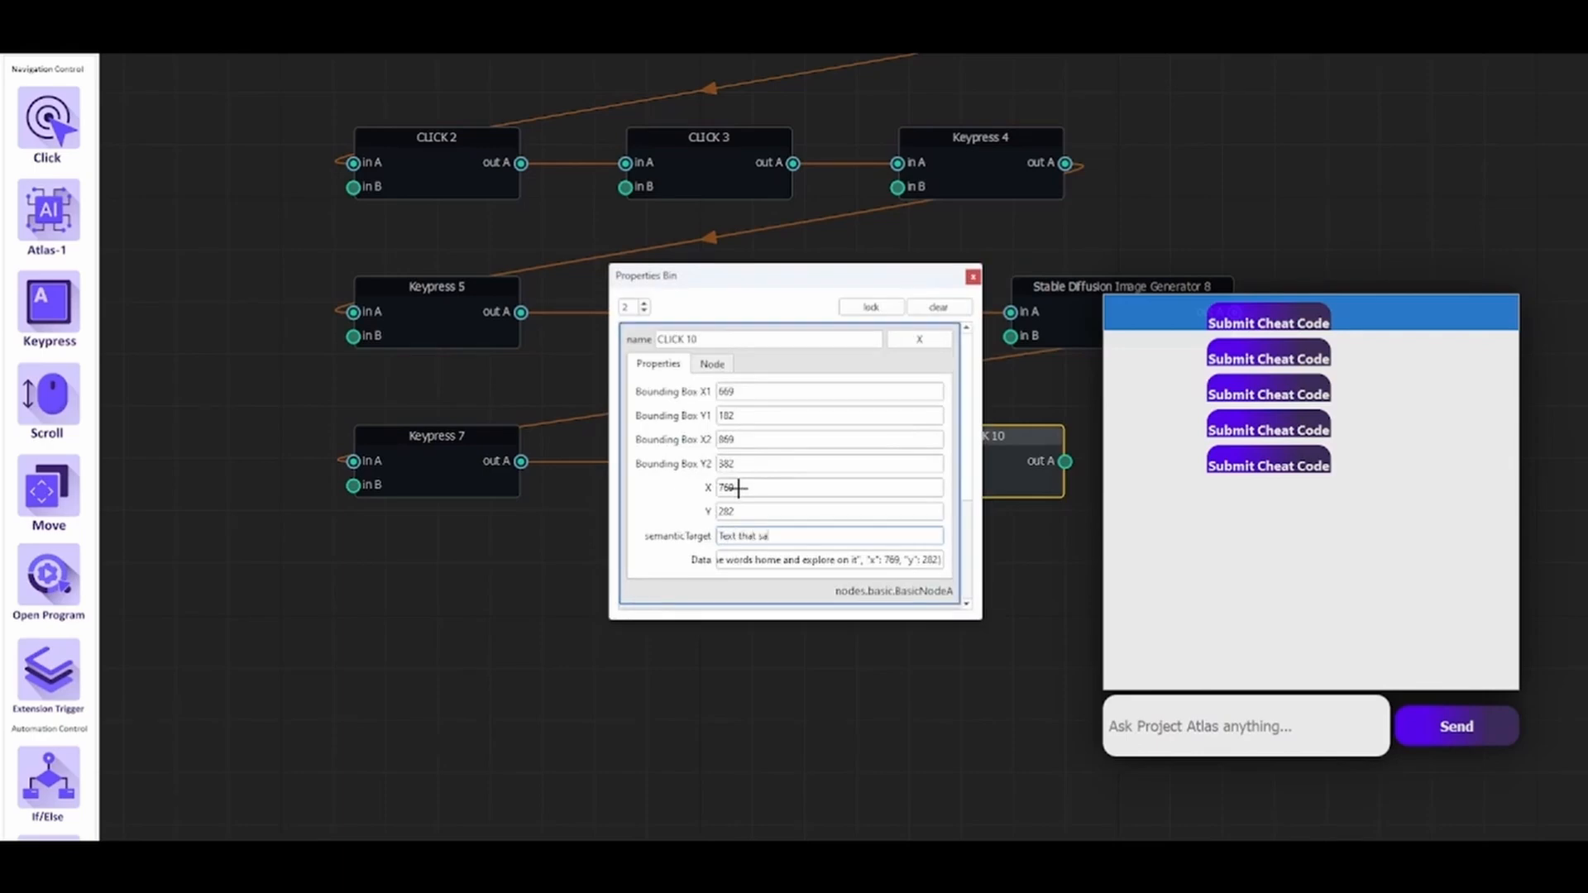
pyautogui.write('ys What is happening')
pyautogui.click(974, 276)
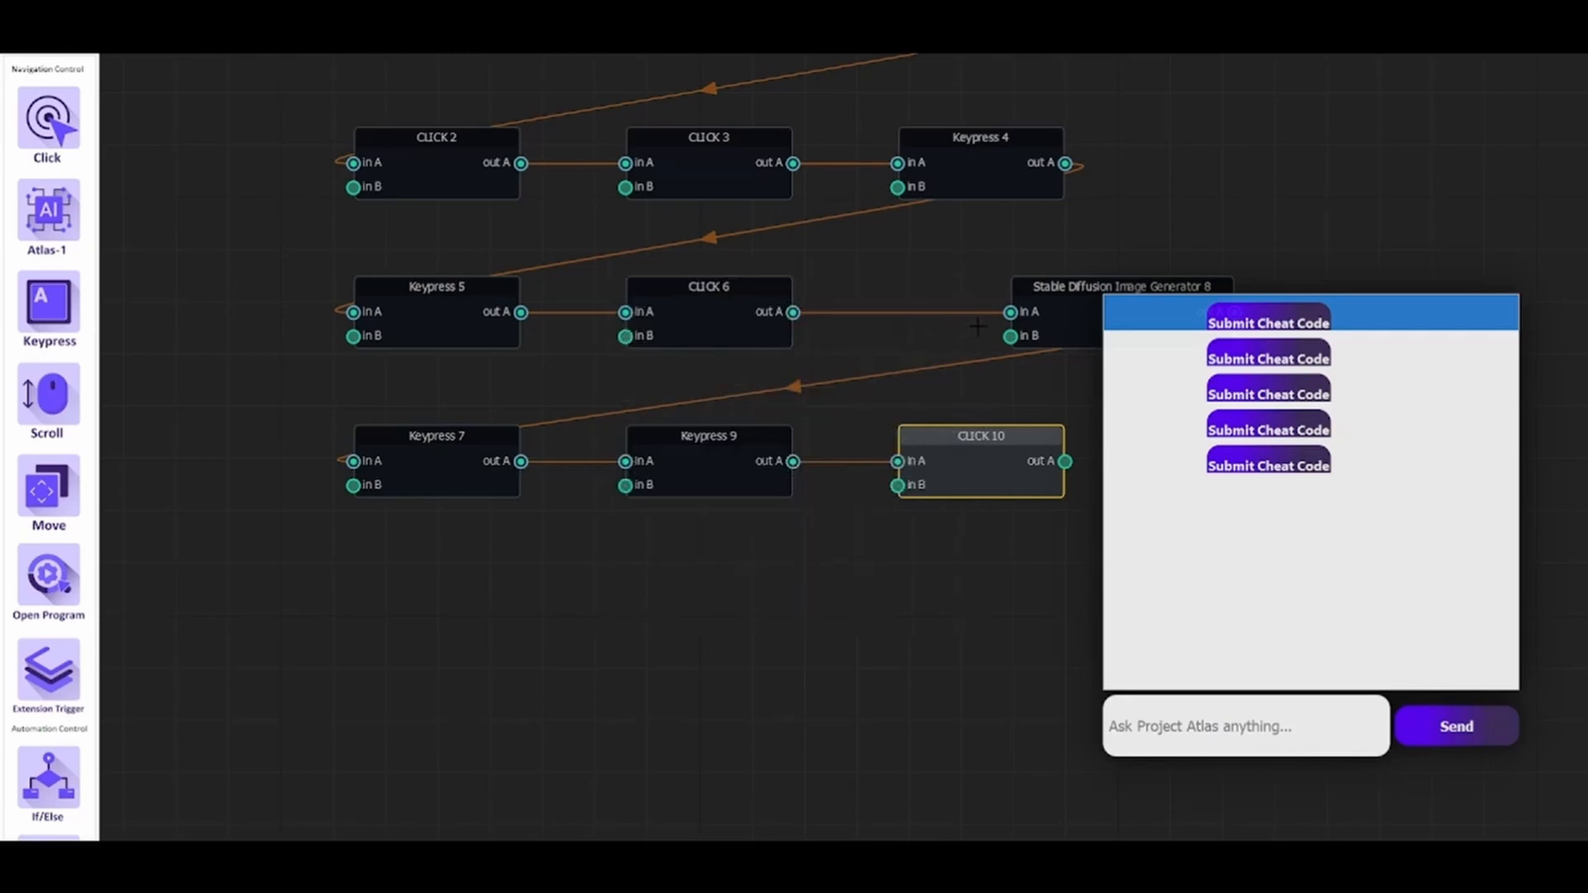
# Add a GPT4 node after the last Click node and set its input to "A social post about ai automation".
pyautogui.scroll(-3, 55, 541)
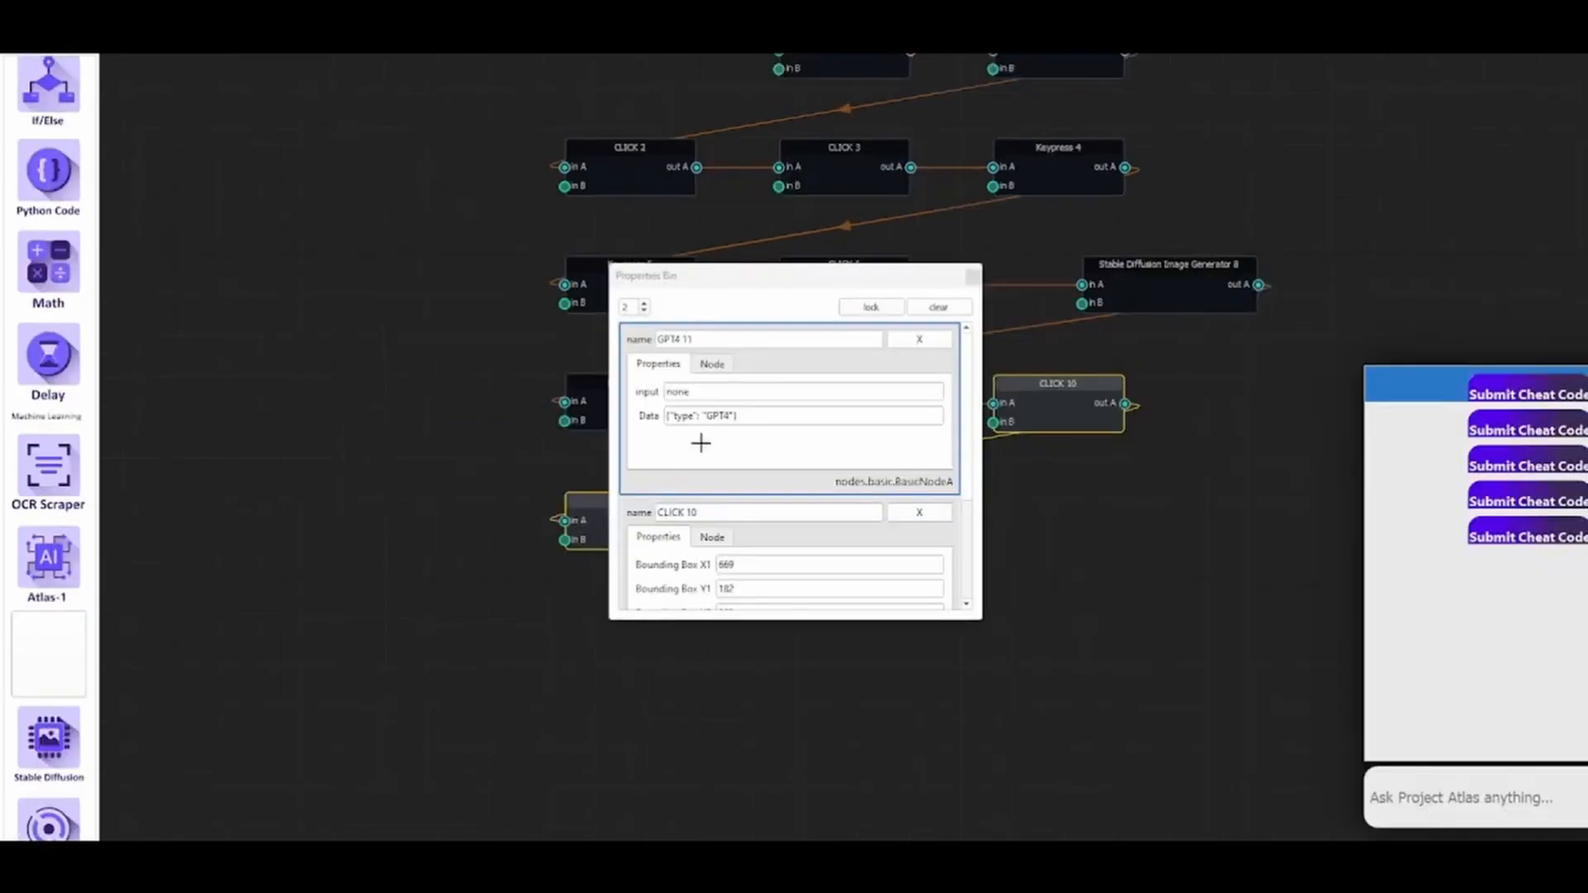
pyautogui.doubleClick(715, 387)
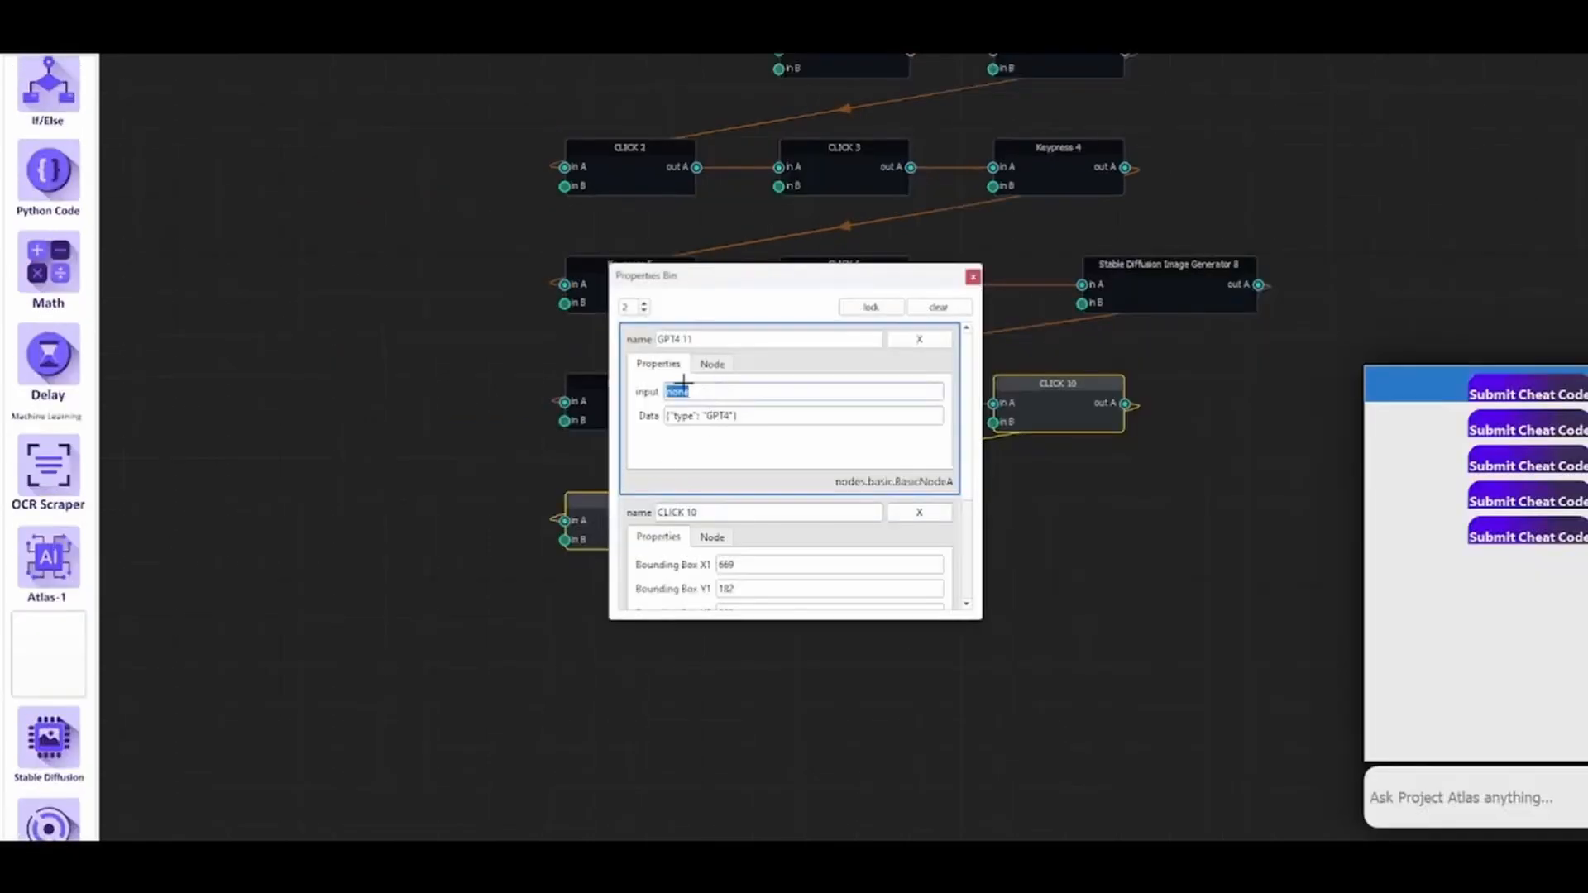
pyautogui.write('A social post about ai automation')
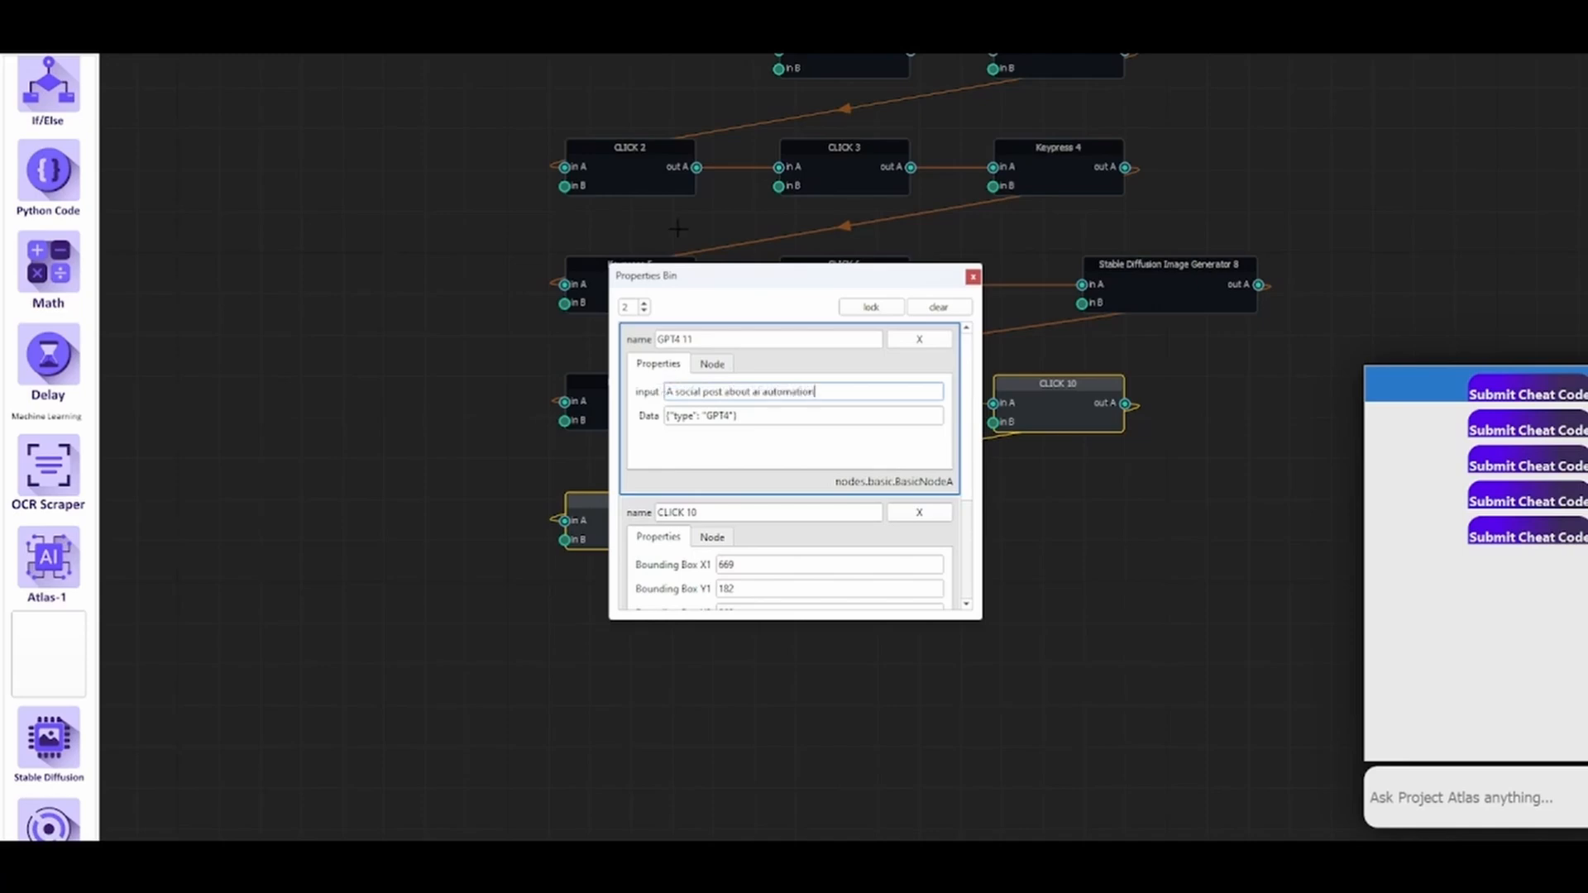
pyautogui.click(971, 275)
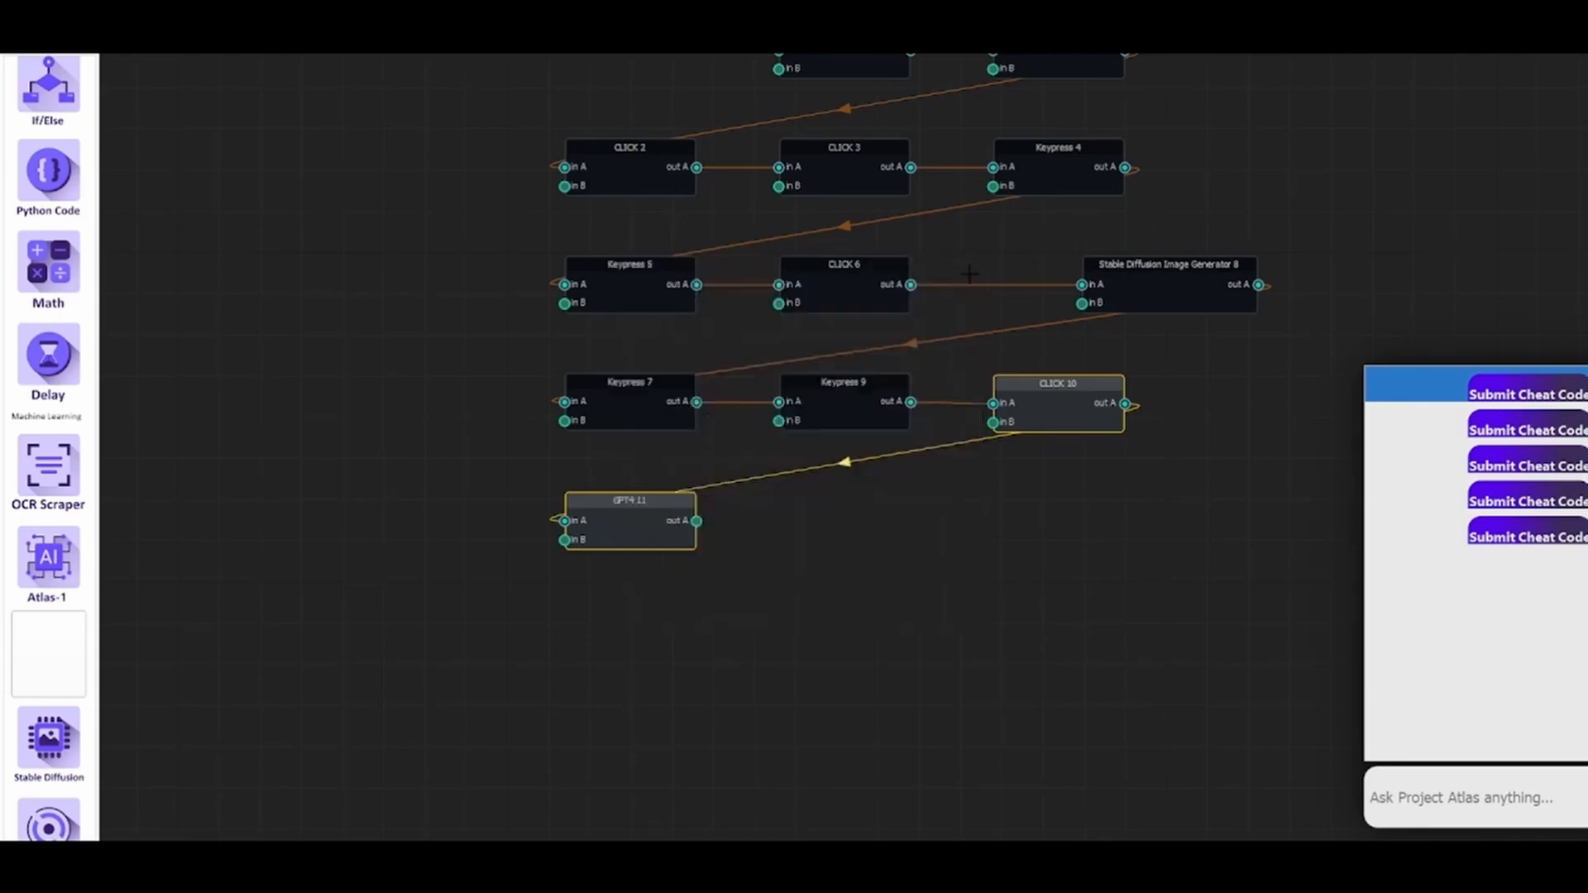
# On the Twitter home page, open a new post and attach the generated image from the C:\Users\Public\cheatlayer\output\cheatlayer\ folder.
pyautogui.moveTo(943, 868)
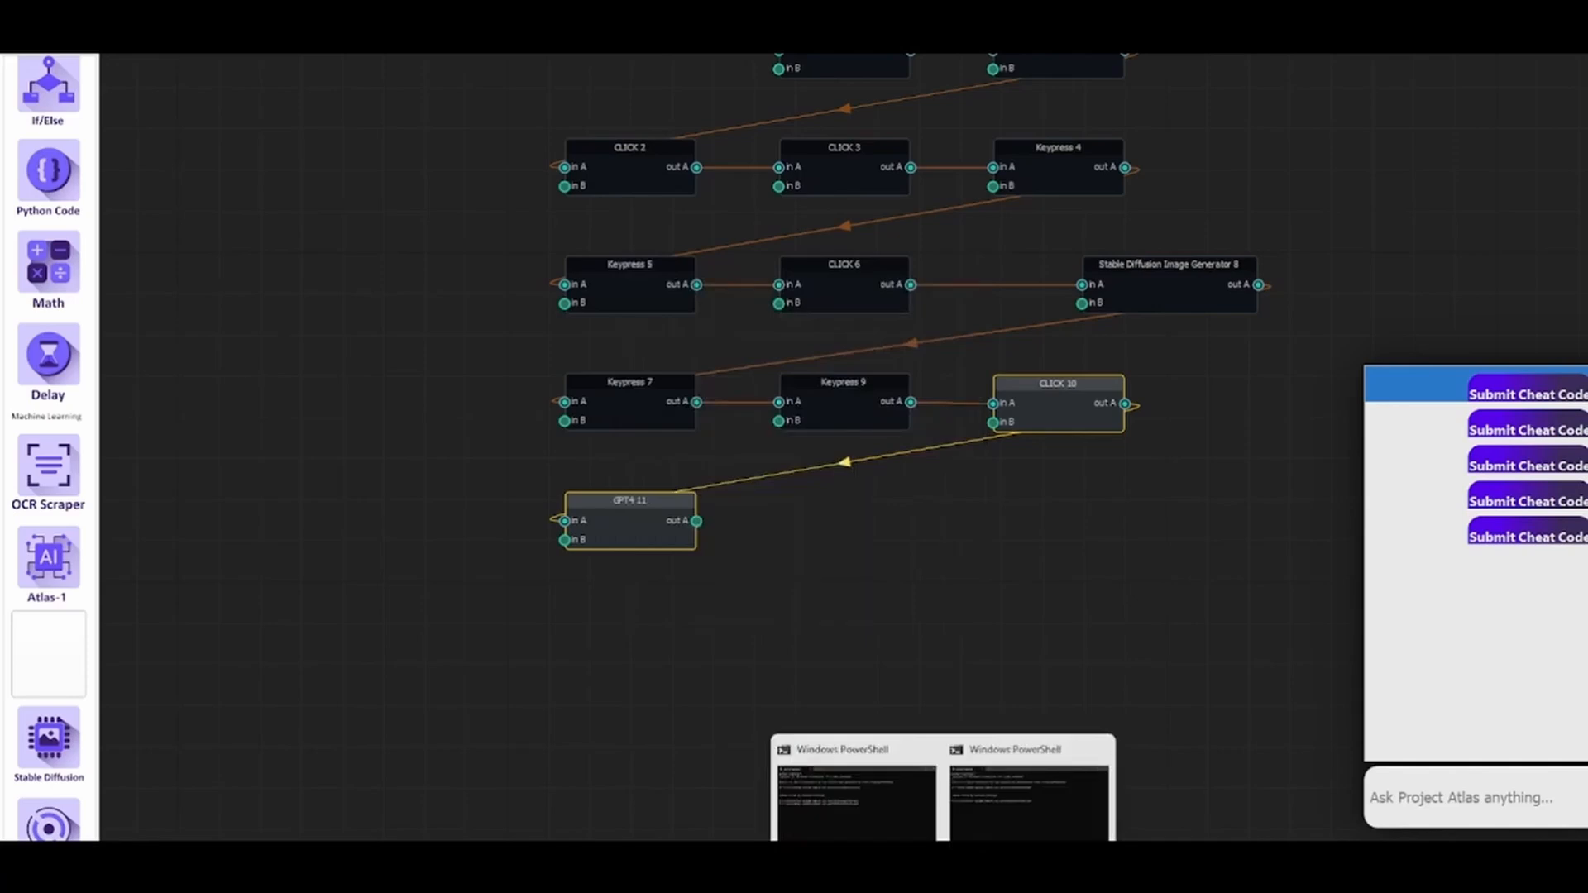
pyautogui.moveTo(1052, 869)
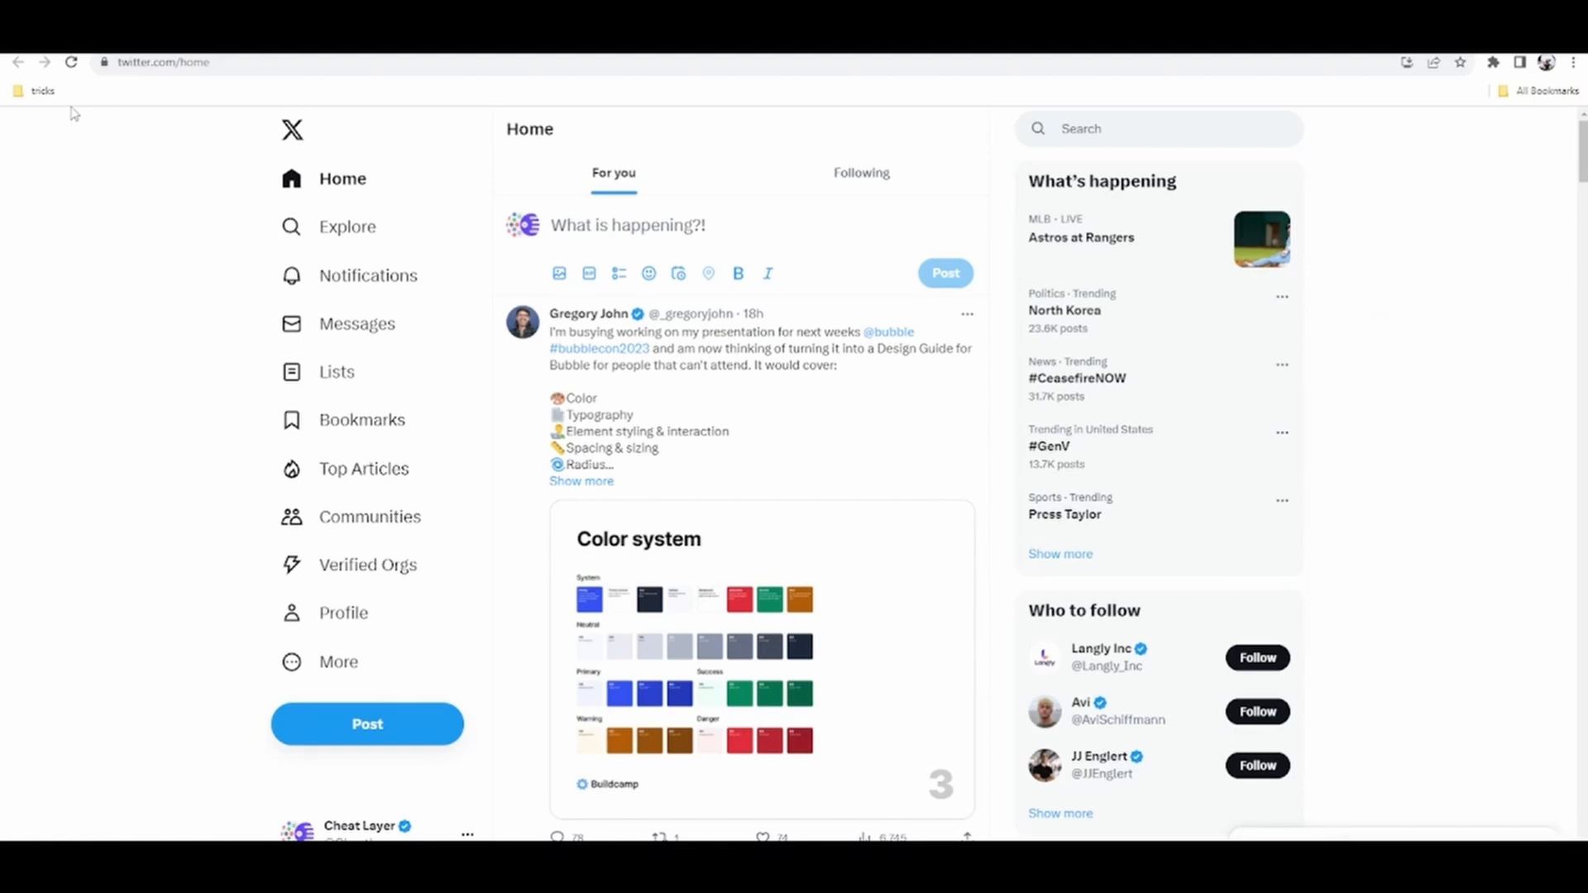
pyautogui.click(368, 724)
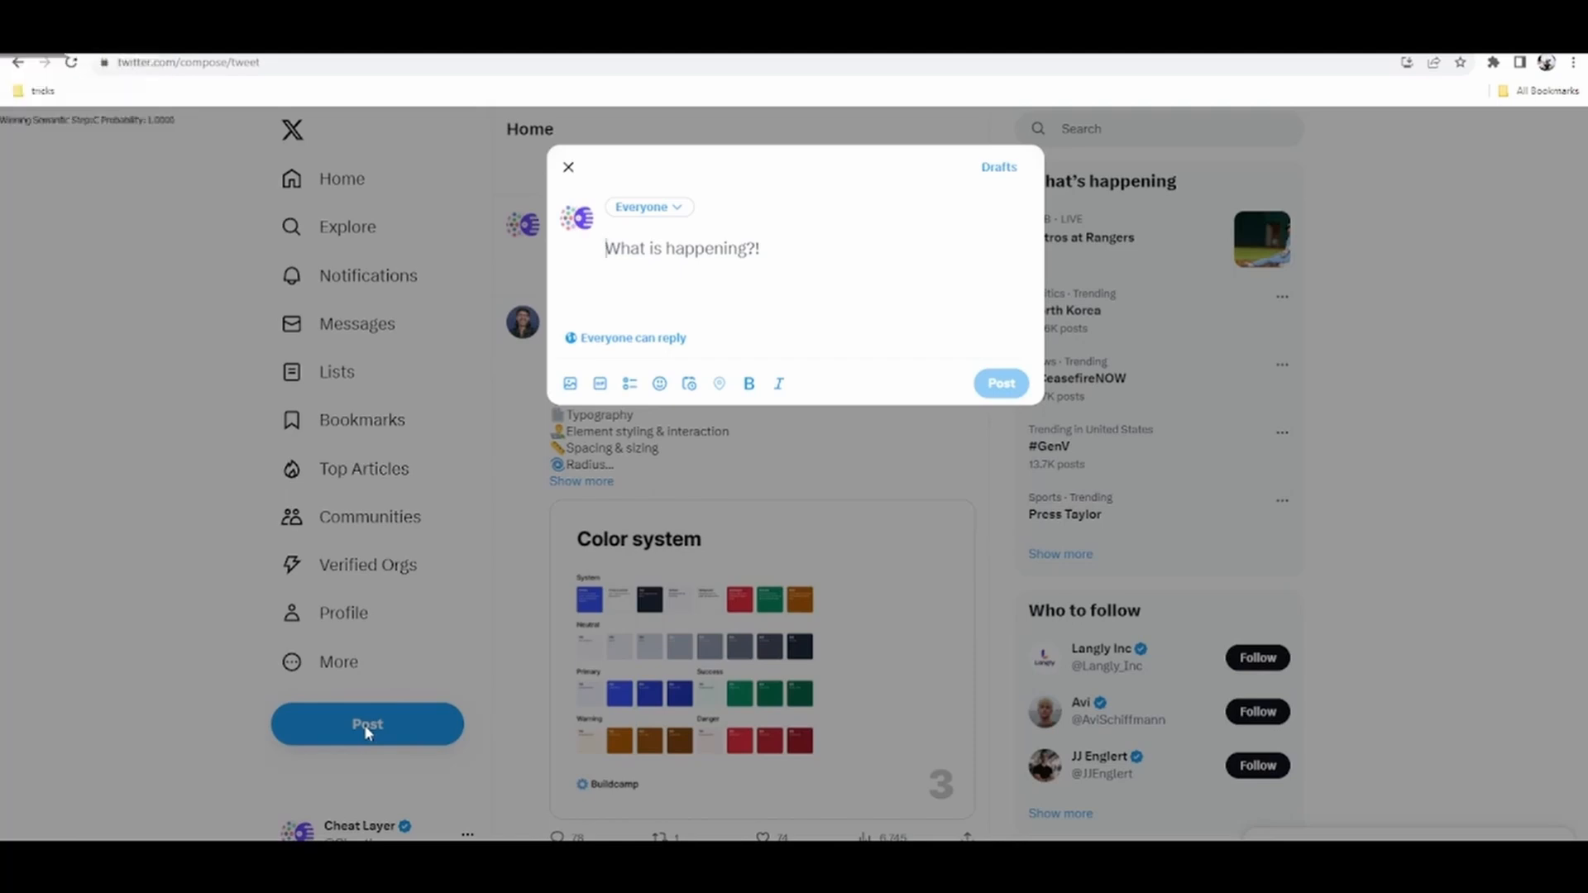
pyautogui.click(571, 384)
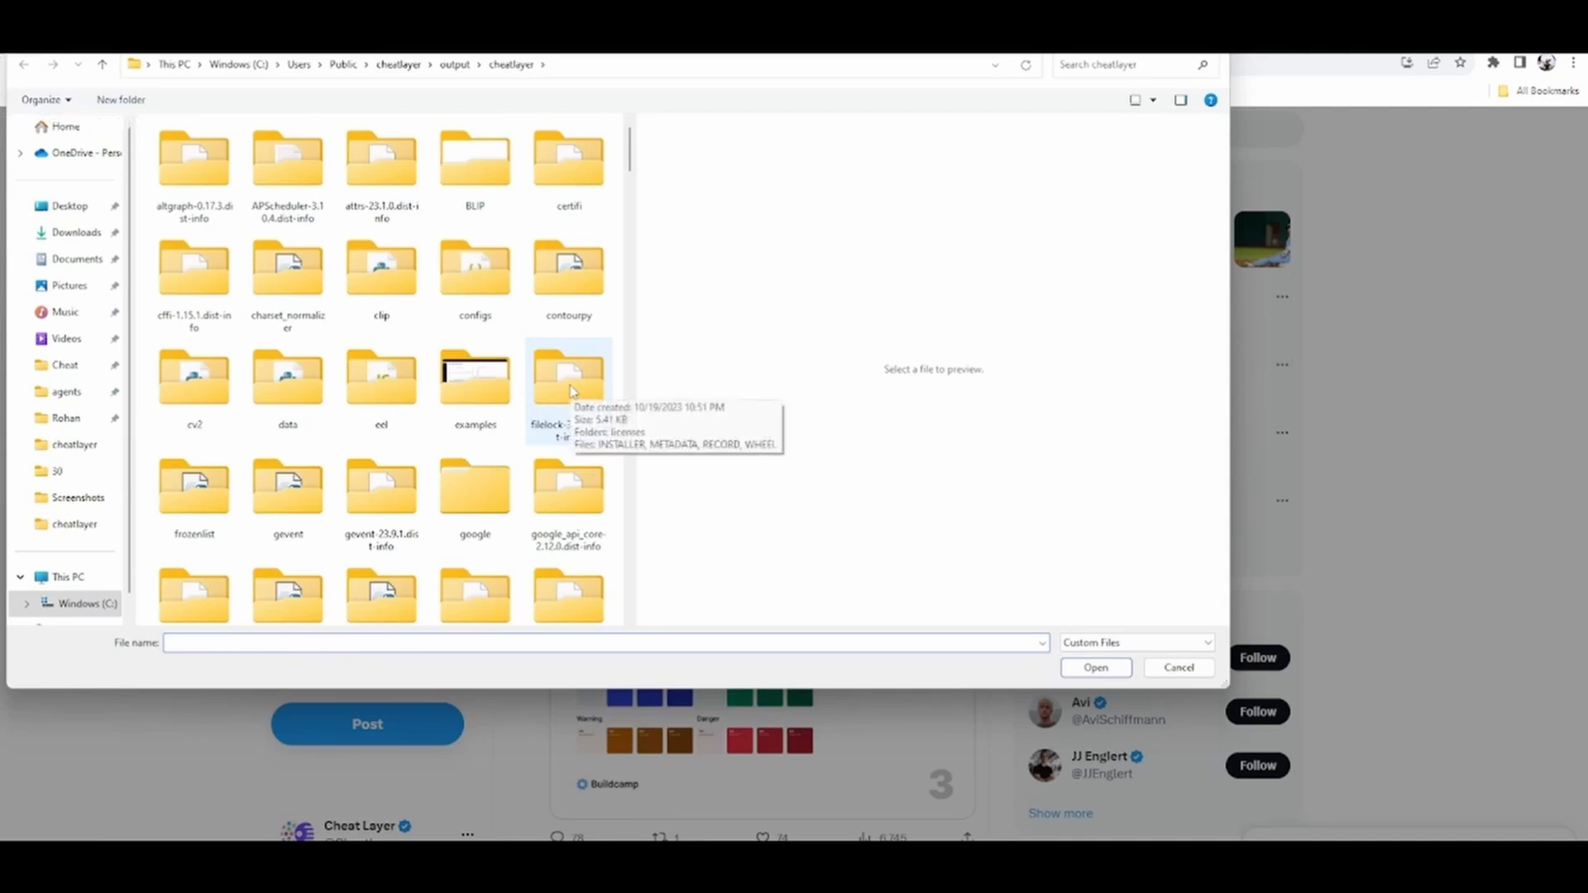
pyautogui.click(137, 69)
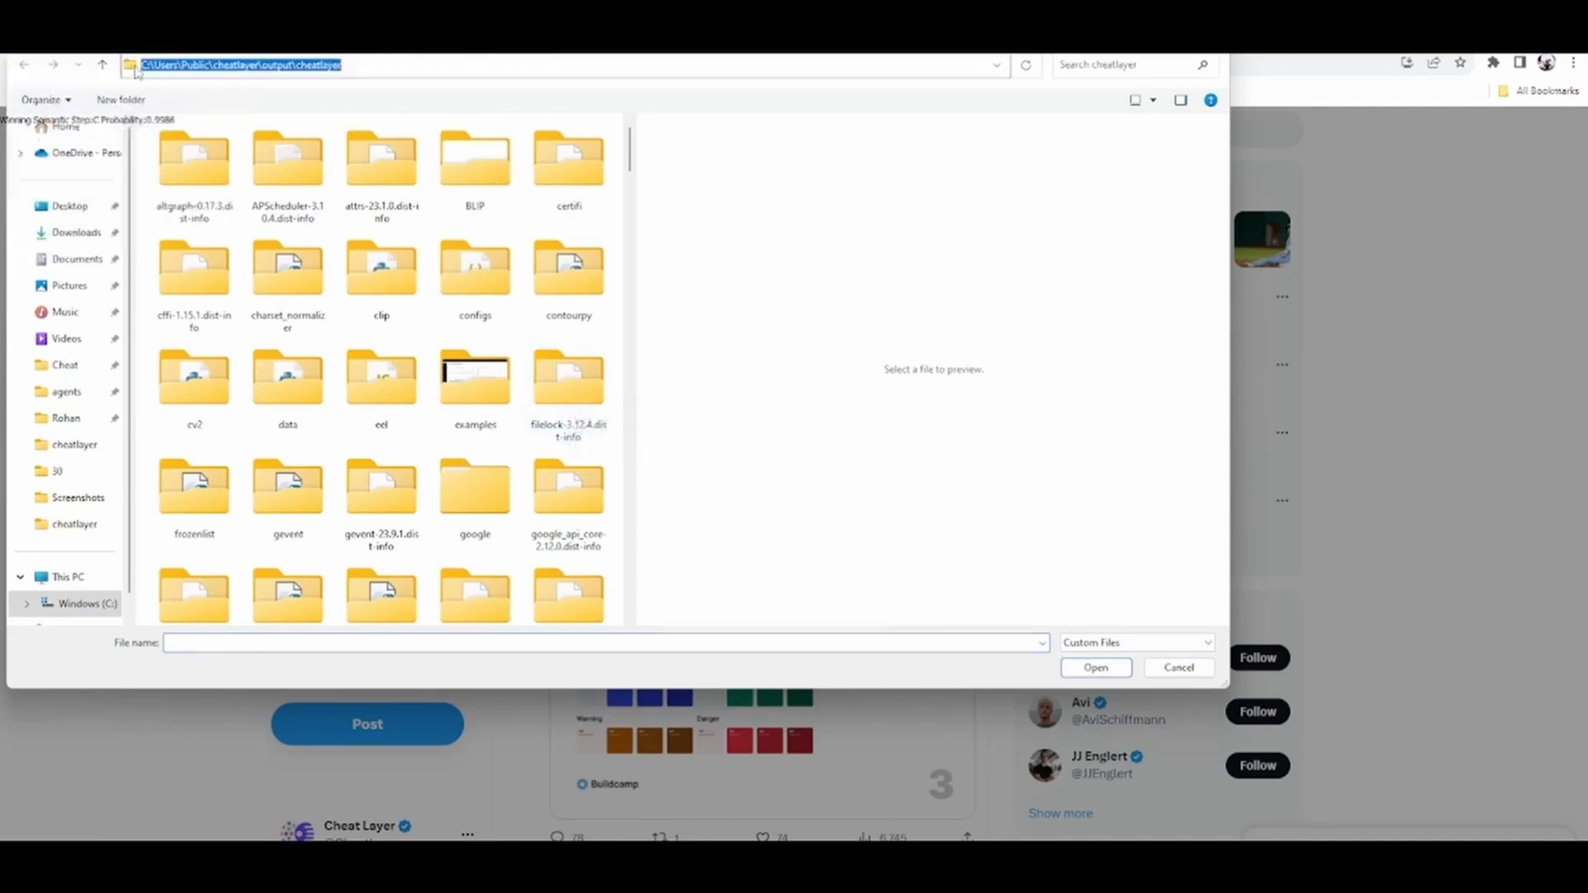
pyautogui.write('C:\\User')
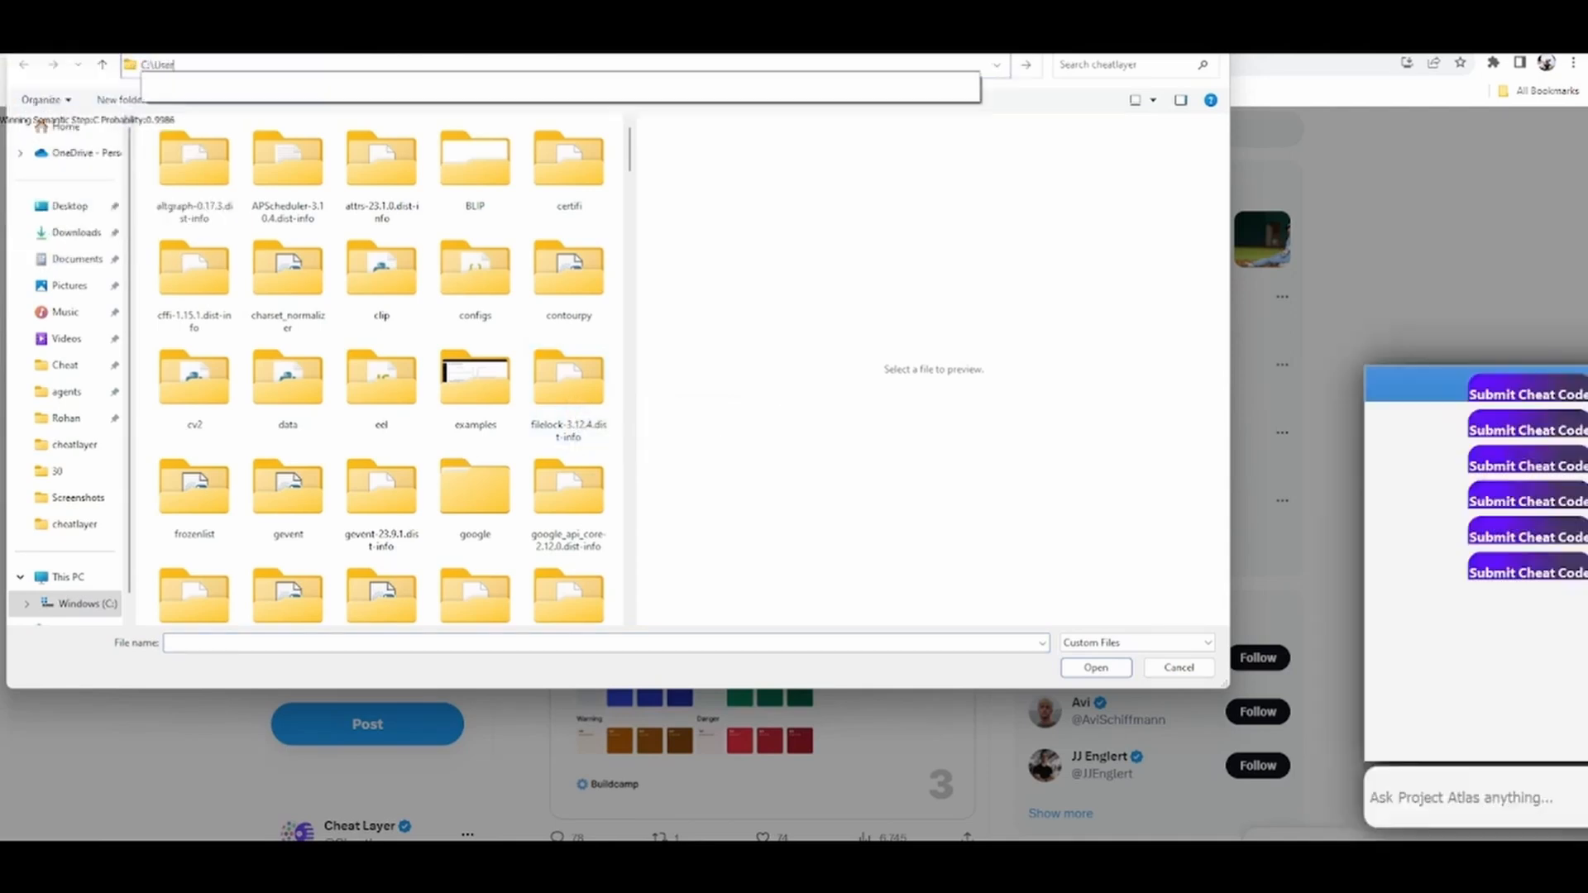
pyautogui.write('s\\Public\\cheatlayer\\output\\cheatlayer\\')
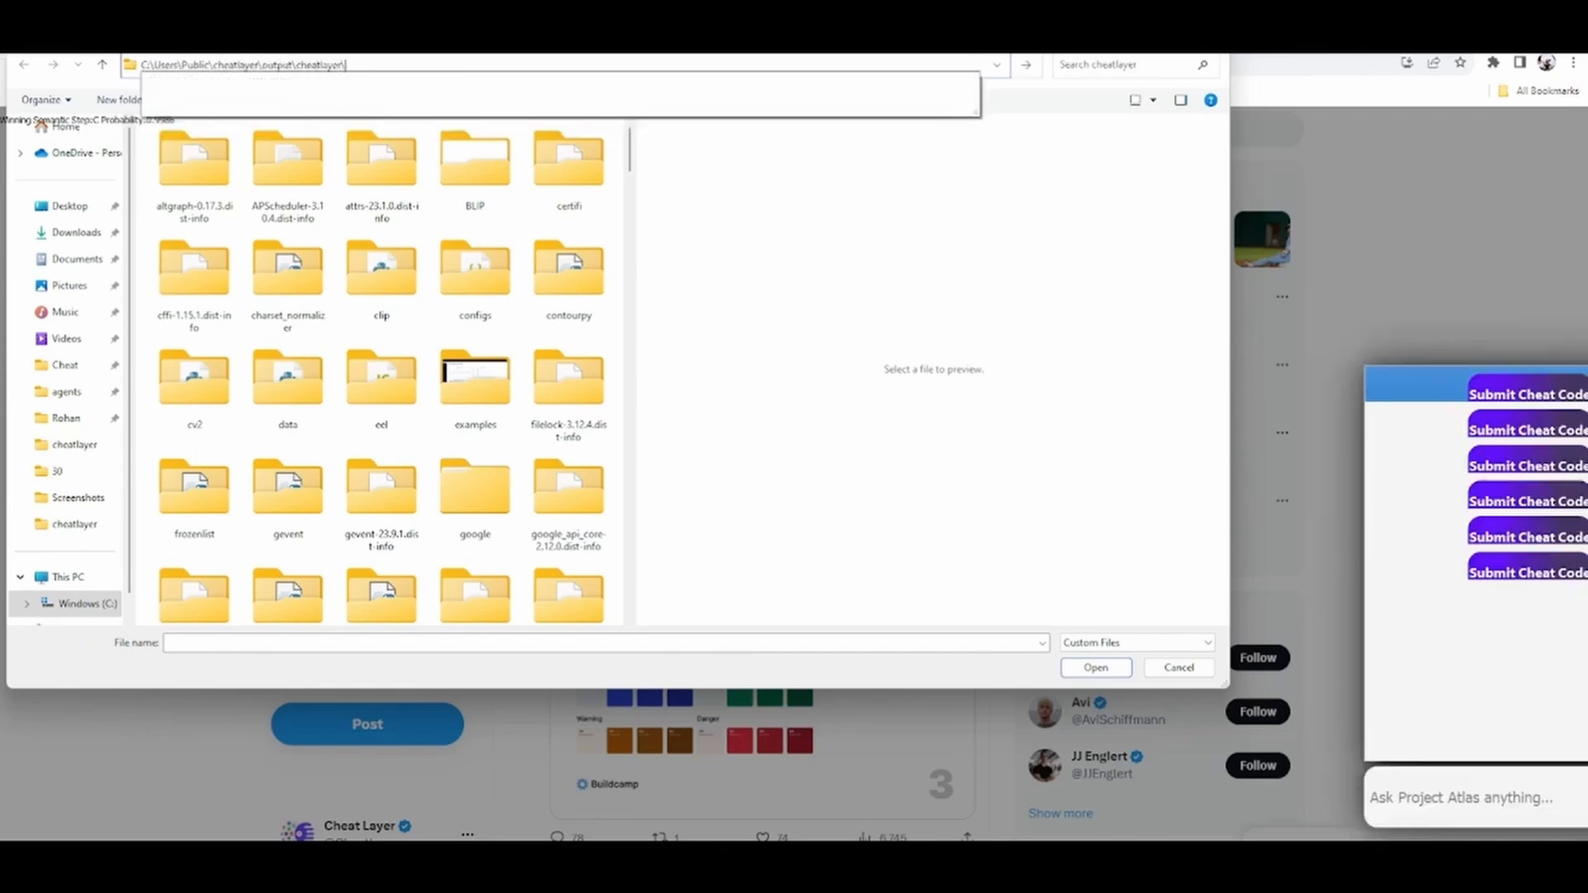
pyautogui.press('Return')
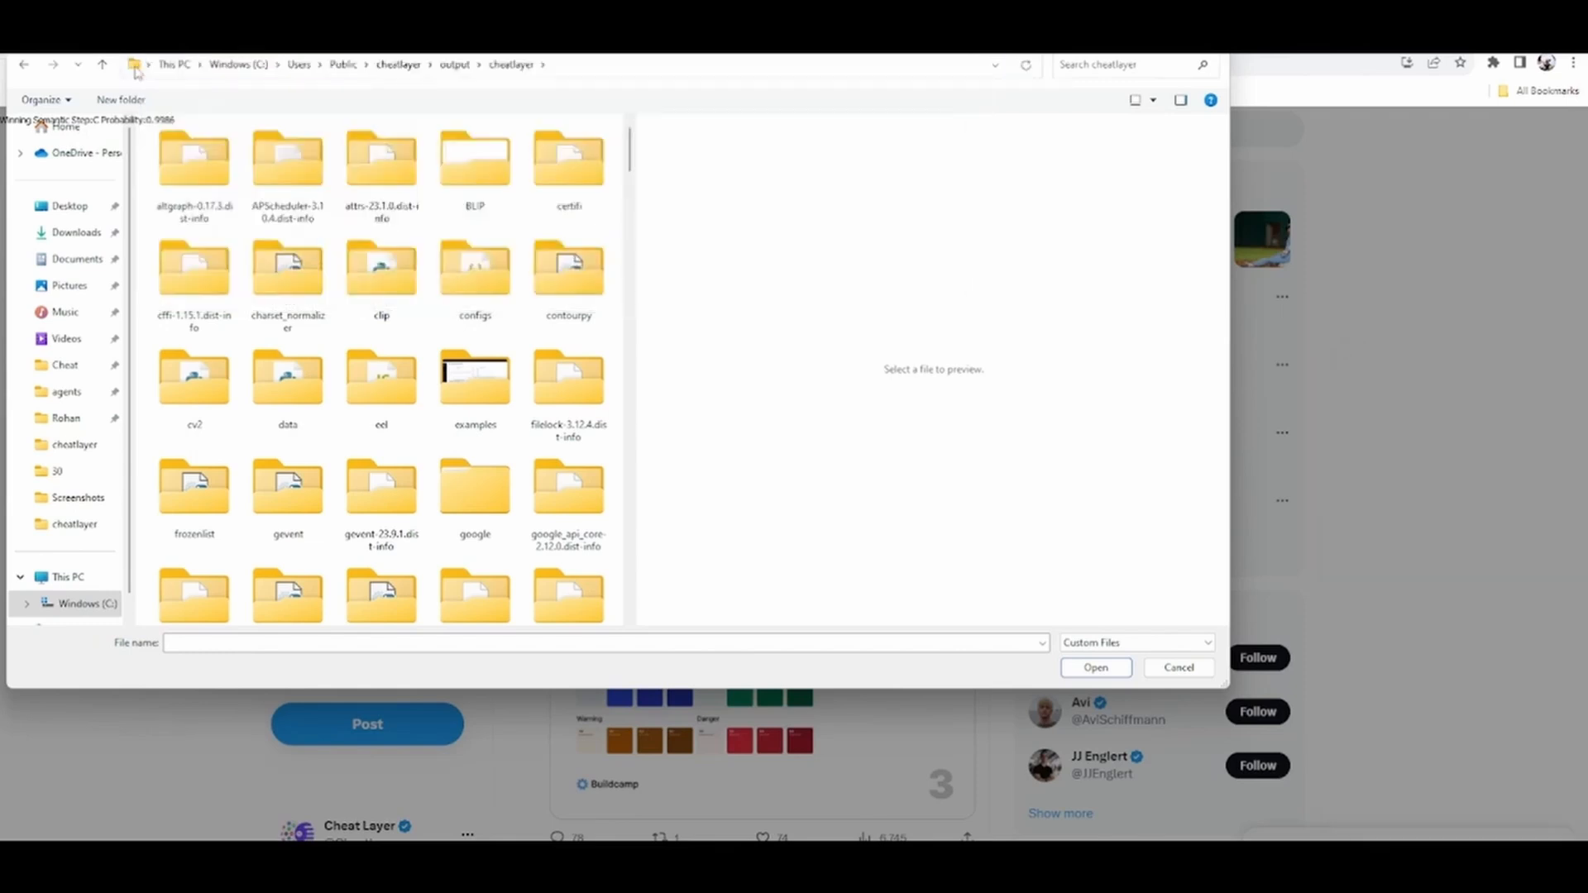
pyautogui.click(171, 643)
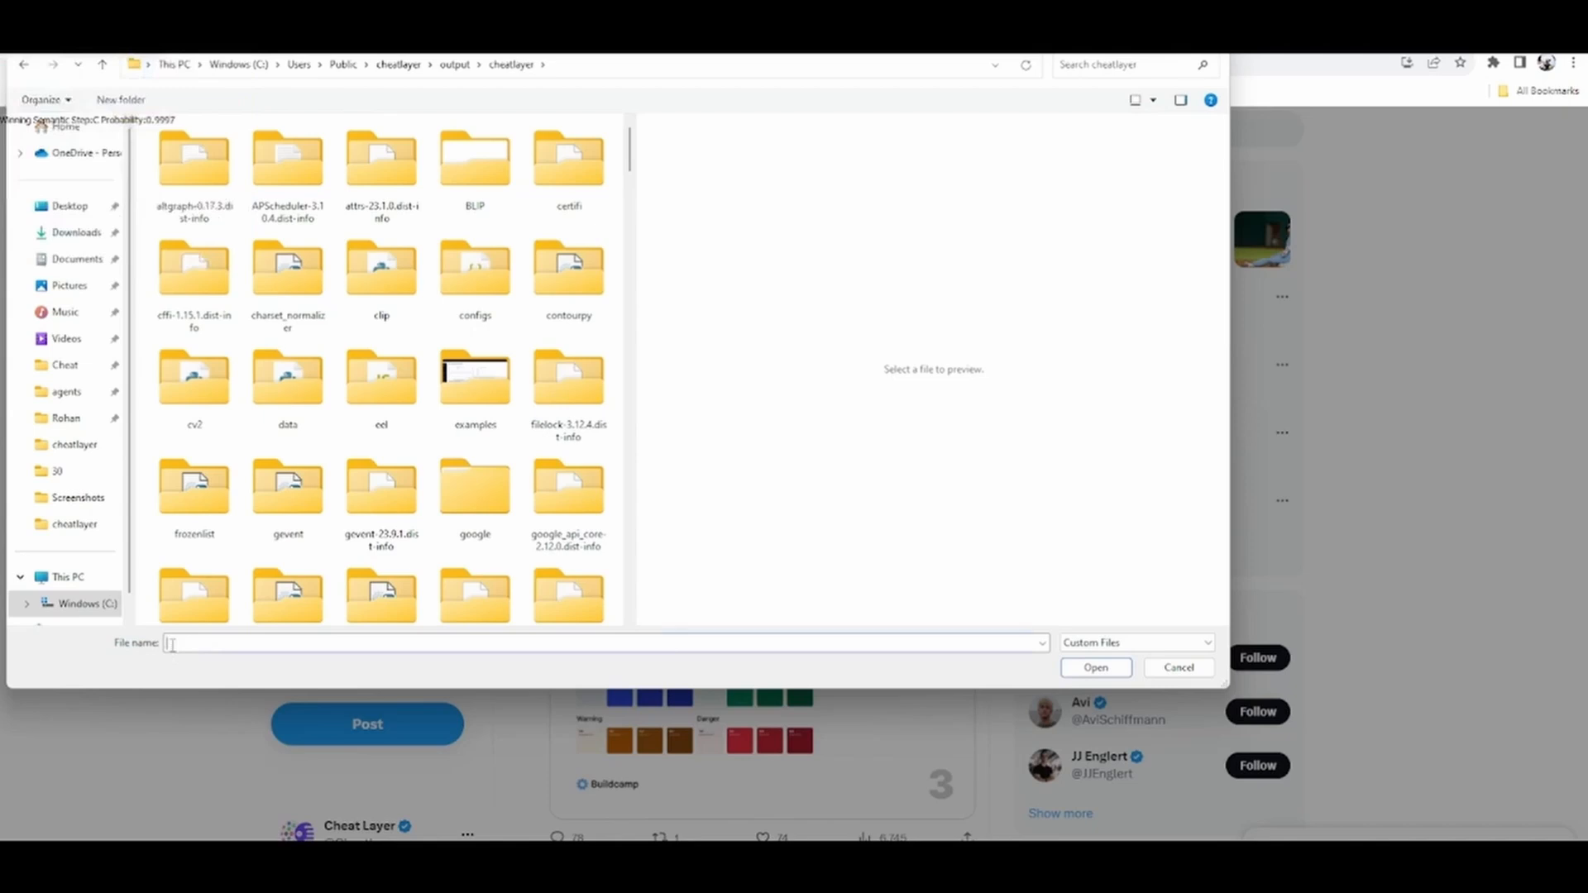
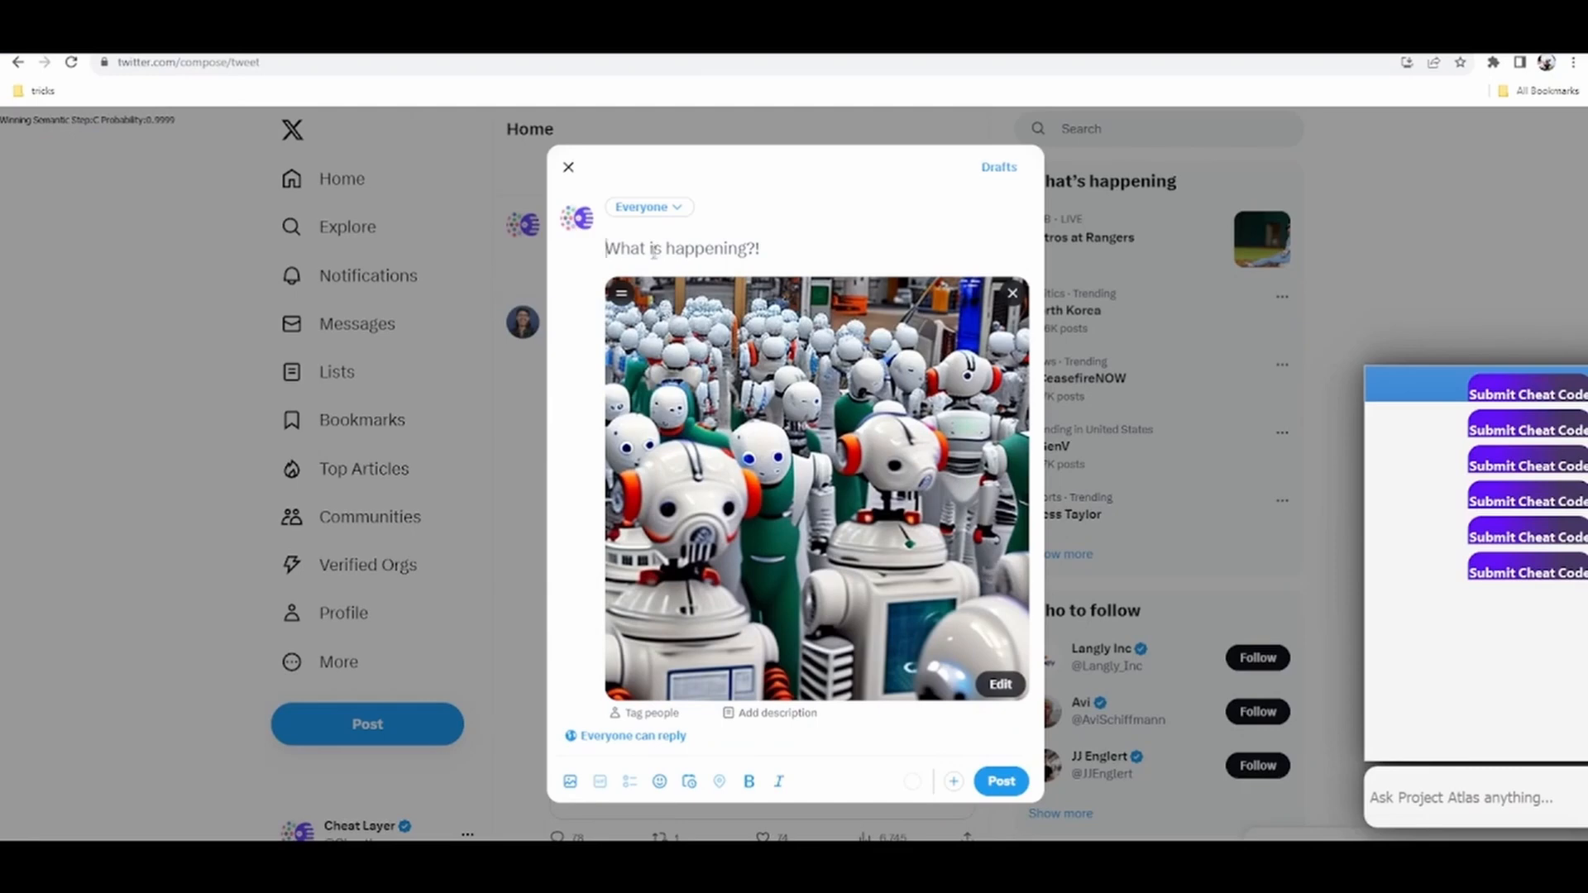
# Write "Our business keeps growing faster thanks to AI automation #AI #aiautomation" as the text of the image post.
pyautogui.write('Our business')
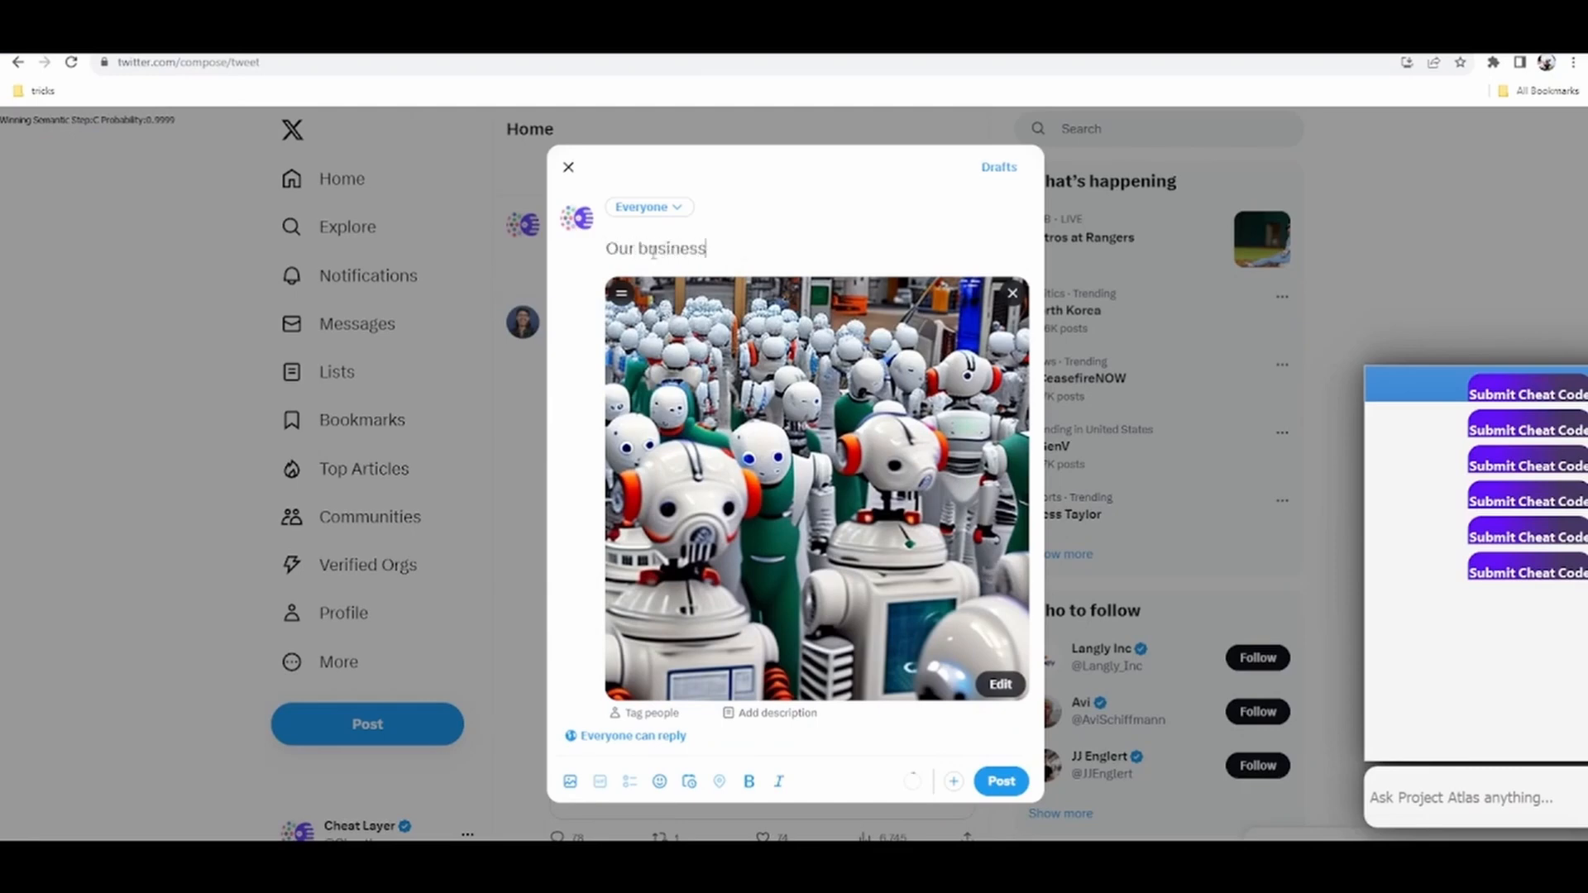
pyautogui.write(' keeps growing faster thanks t')
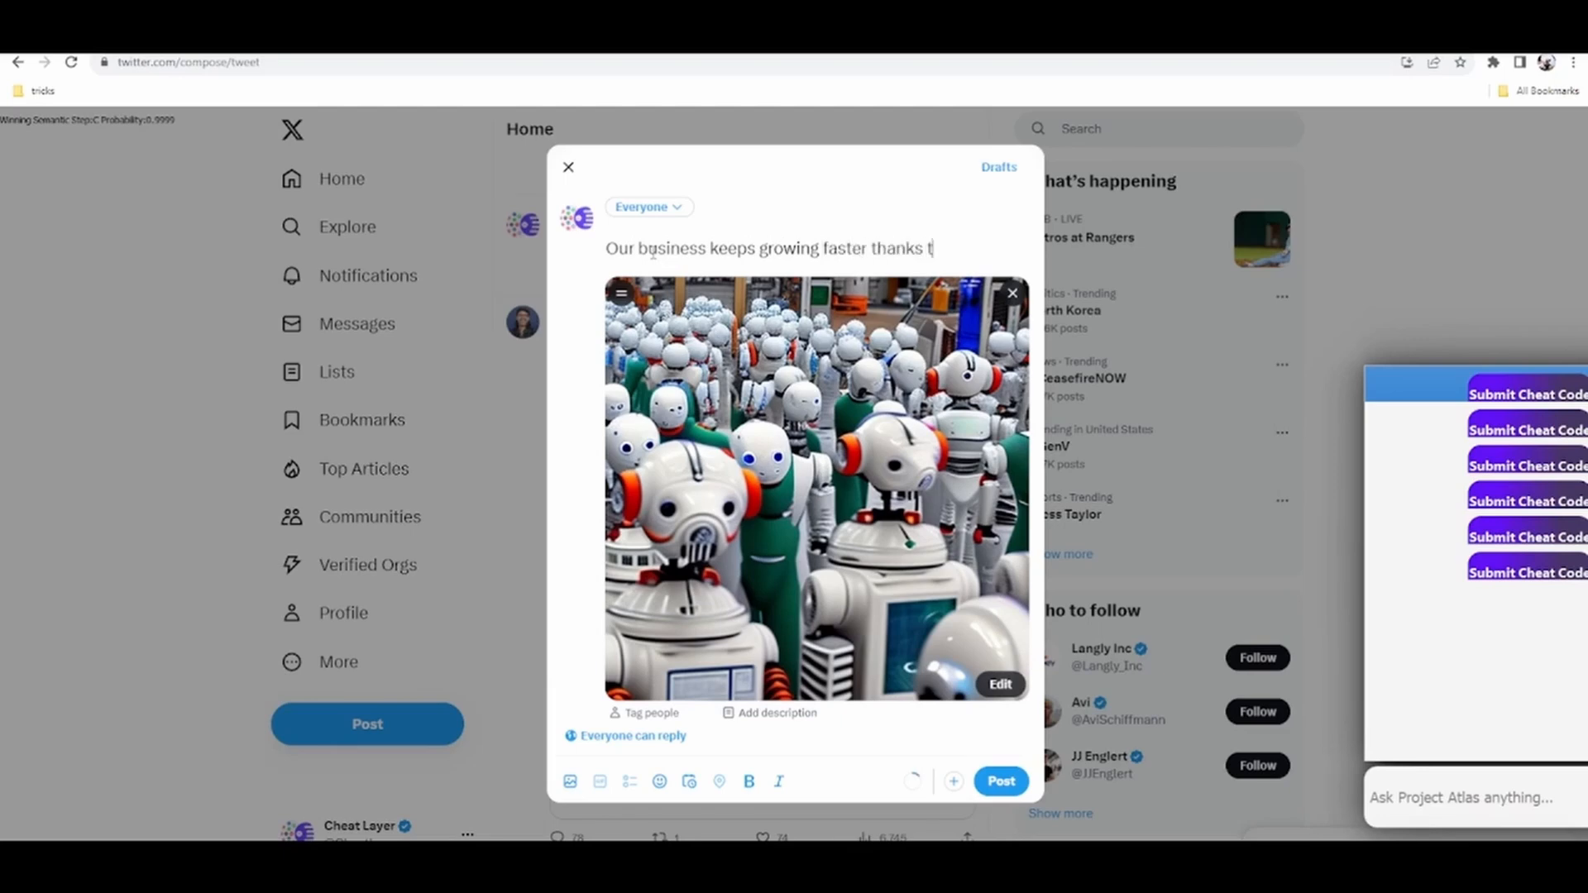
pyautogui.write('o AI automation #AI #aiautomation')
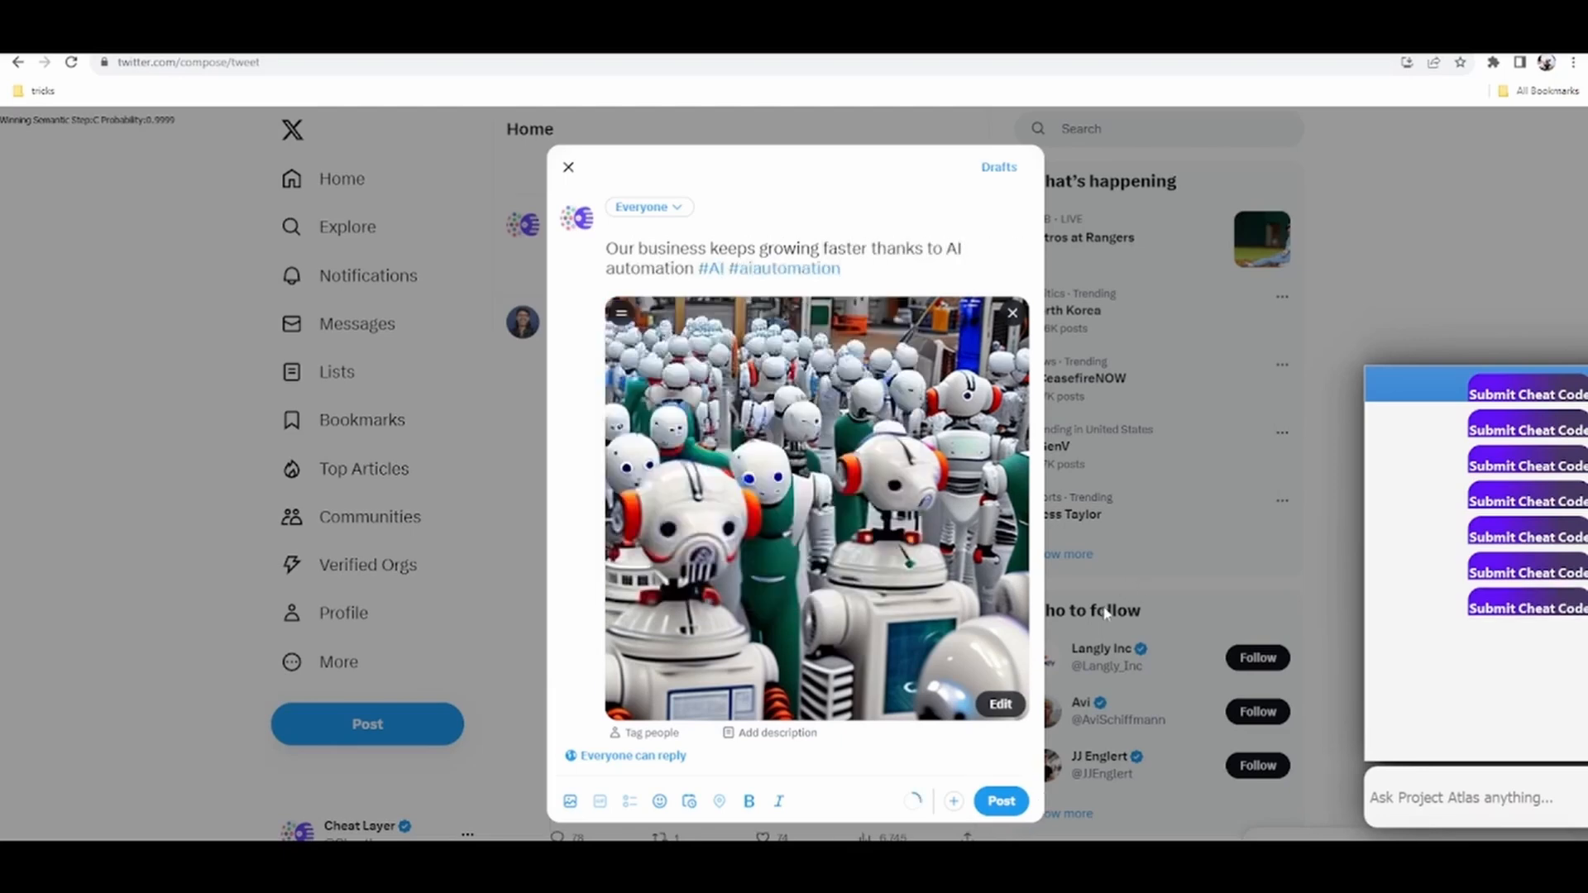
pyautogui.moveTo(1084, 856)
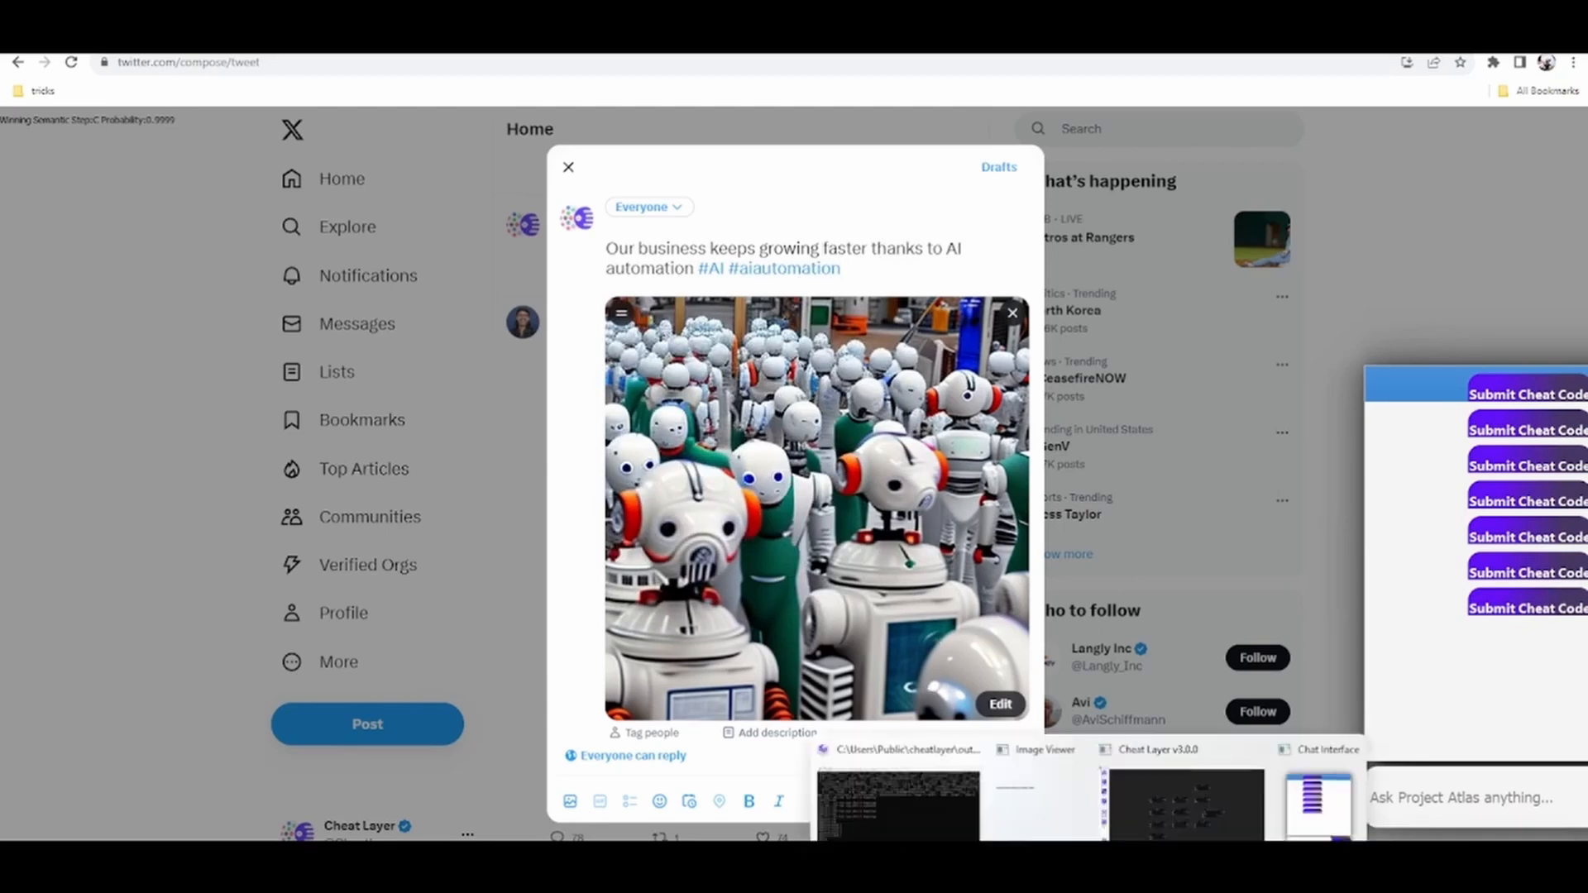
# Switch to the Cheat Layer workflow editor and add a Click node after the GPT4 node.
pyautogui.click(1183, 796)
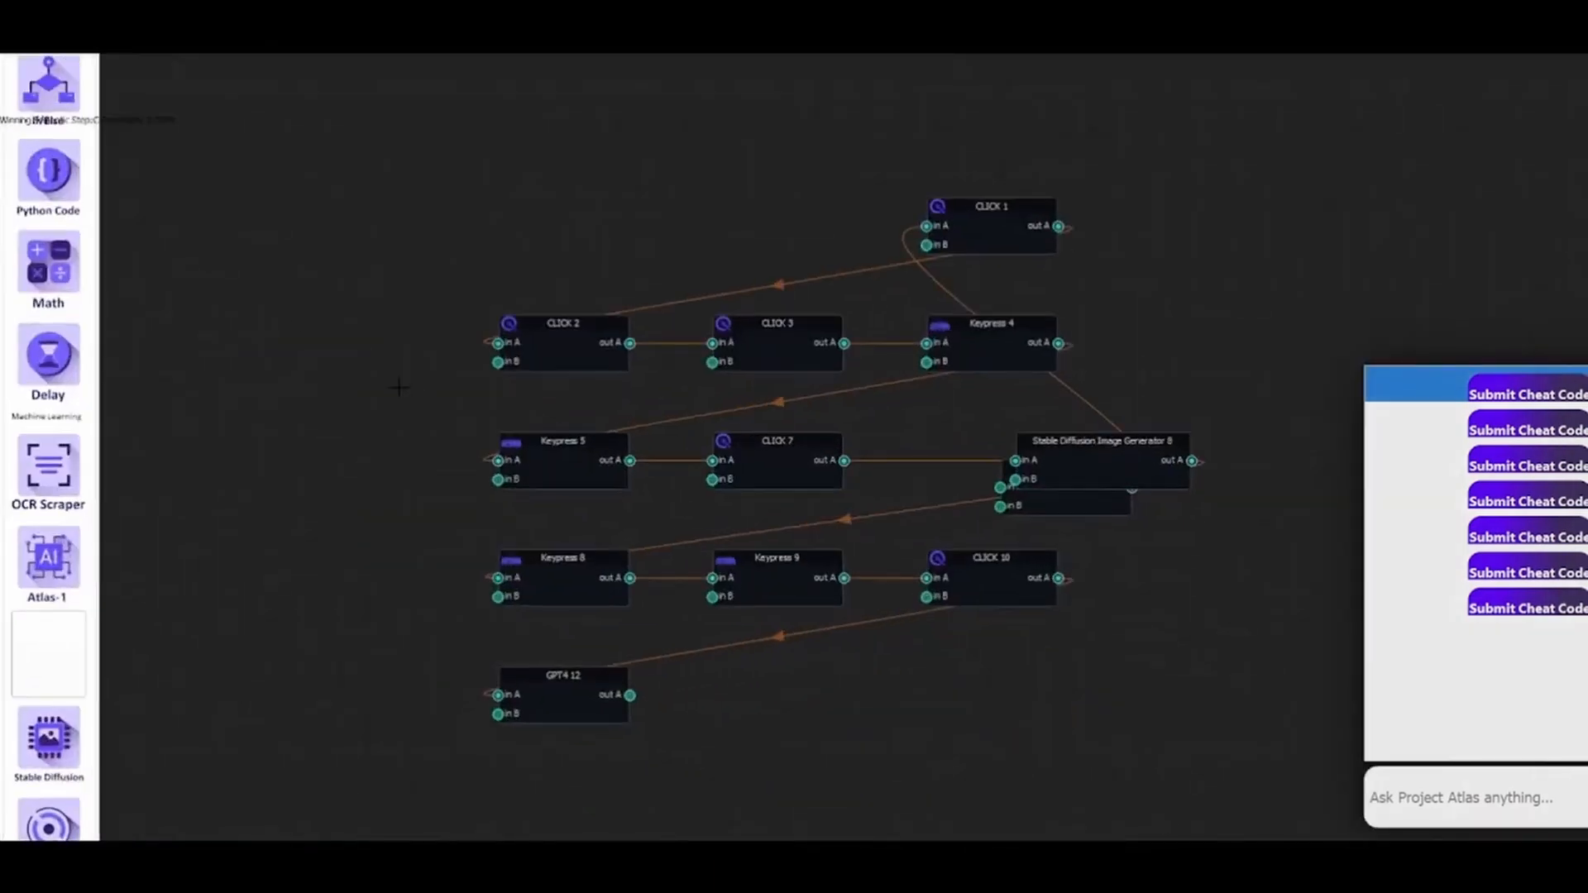
pyautogui.hotkey('alt', 'f')
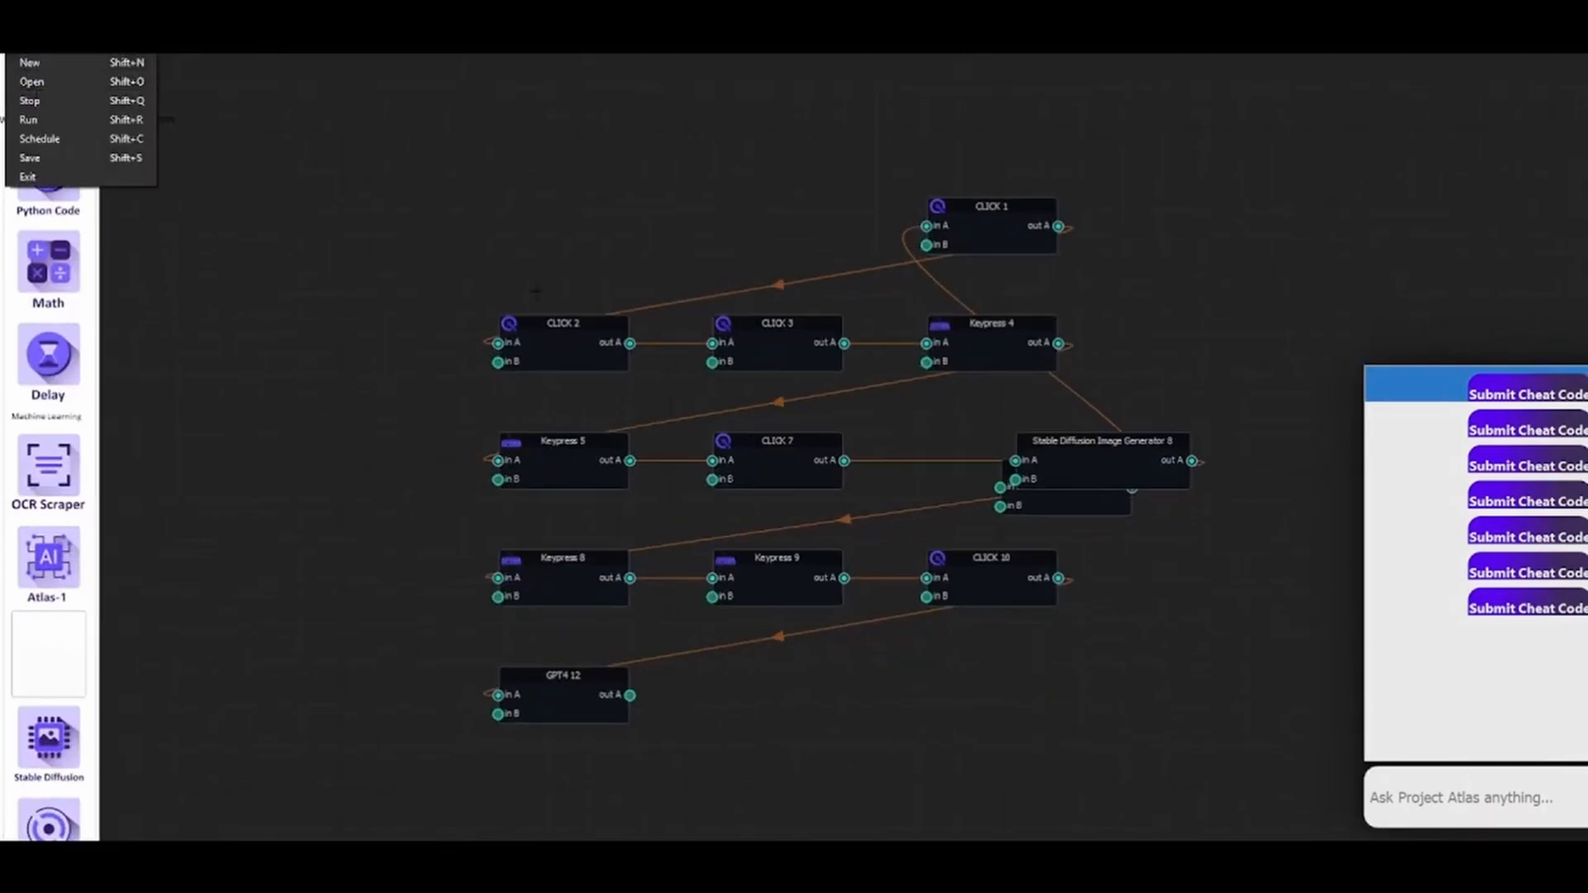
pyautogui.press('Escape')
pyautogui.scroll(2, 104, 166)
pyautogui.scroll(5, 48, 166)
pyautogui.scroll(3, 46, 178)
pyautogui.moveTo(285, 230); pyautogui.dragTo(162, 157)
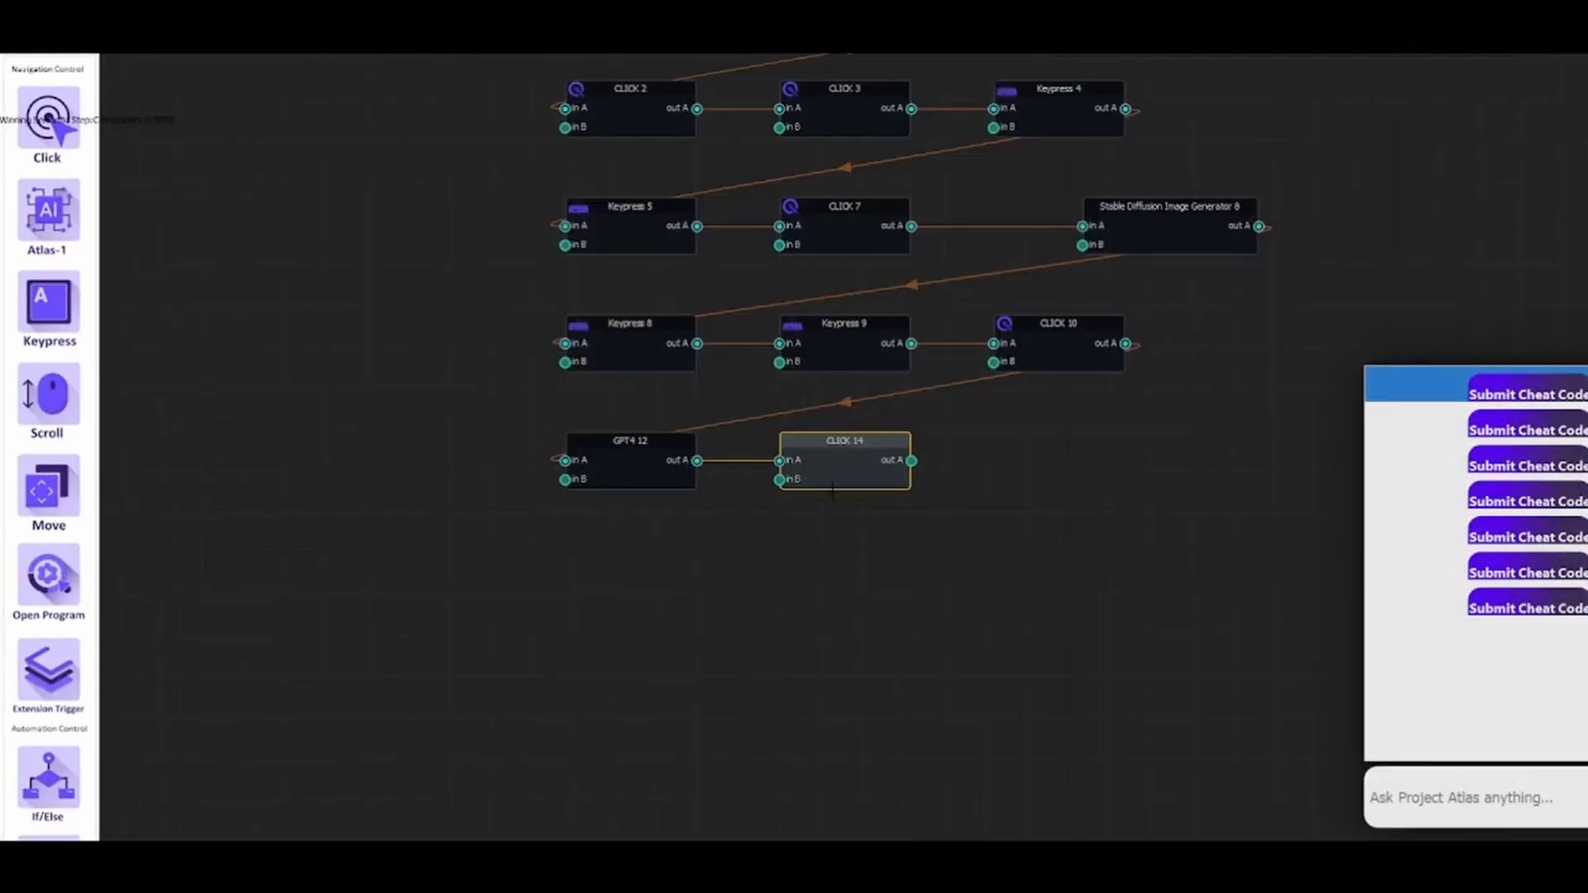
# Set the new Click node's semantic target to "A small blue button with white text that says Post" and close its properties.
pyautogui.doubleClick(829, 478)
pyautogui.click(816, 536)
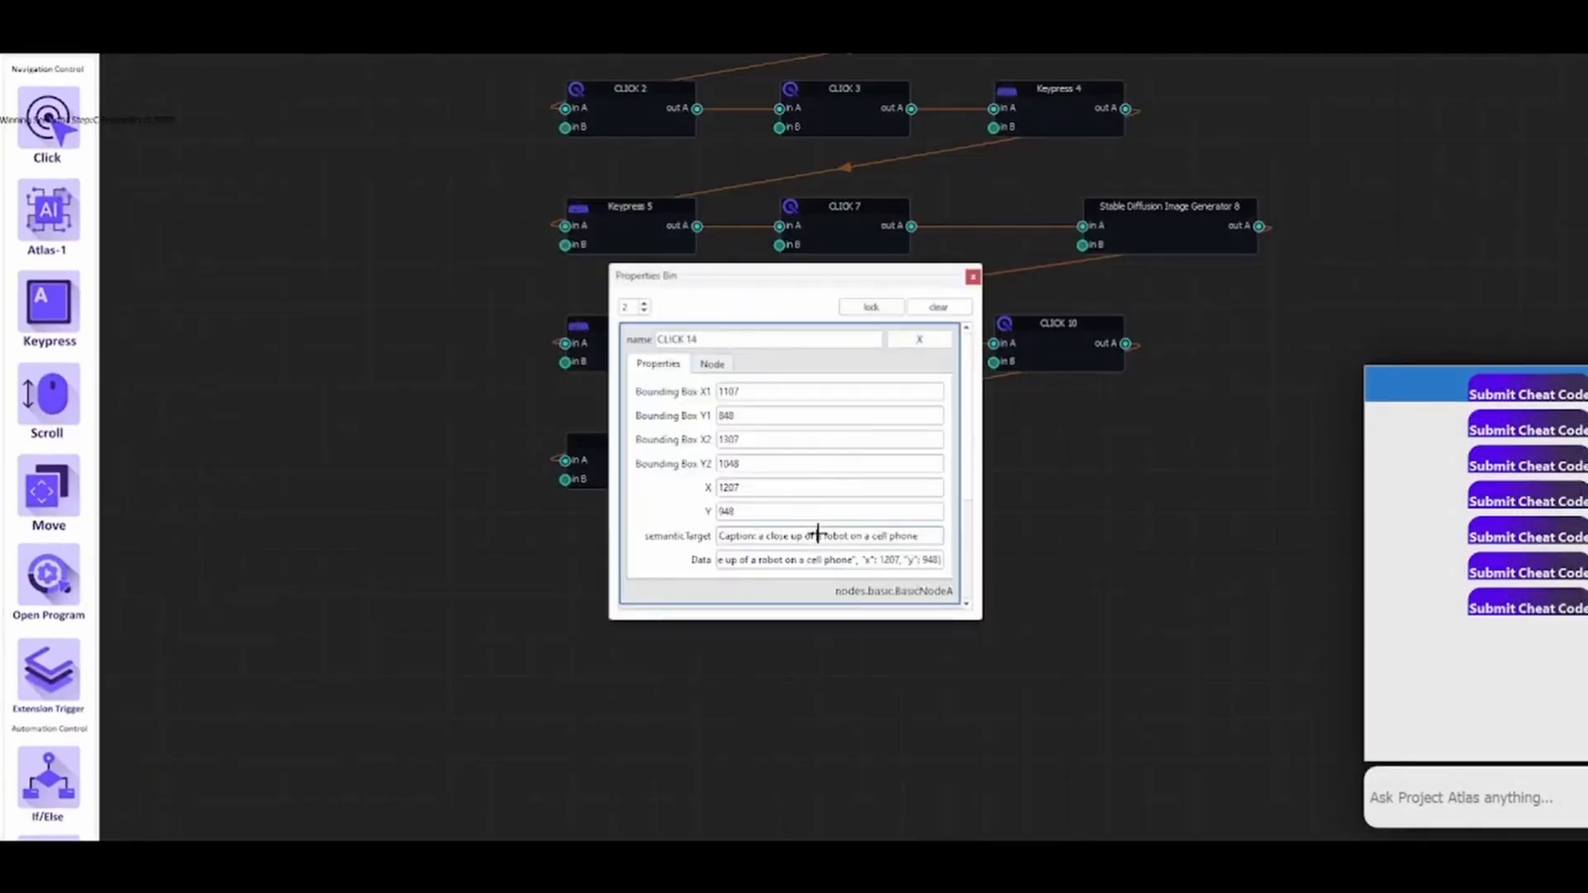
pyautogui.tripleClick(815, 536)
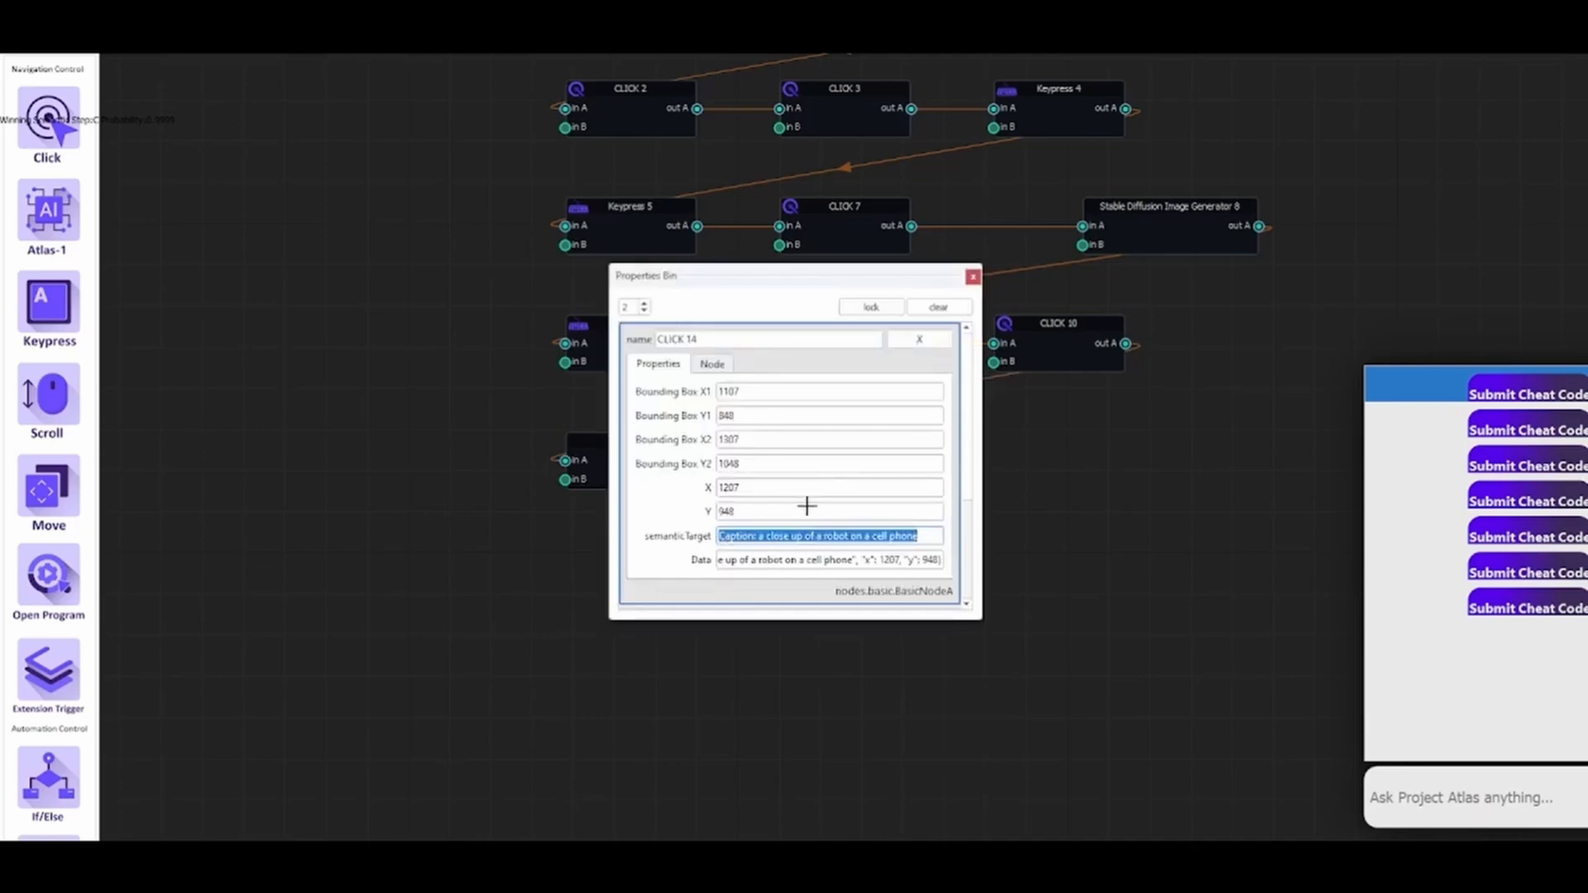
pyautogui.press('BackSpace')
pyautogui.write('A smal')
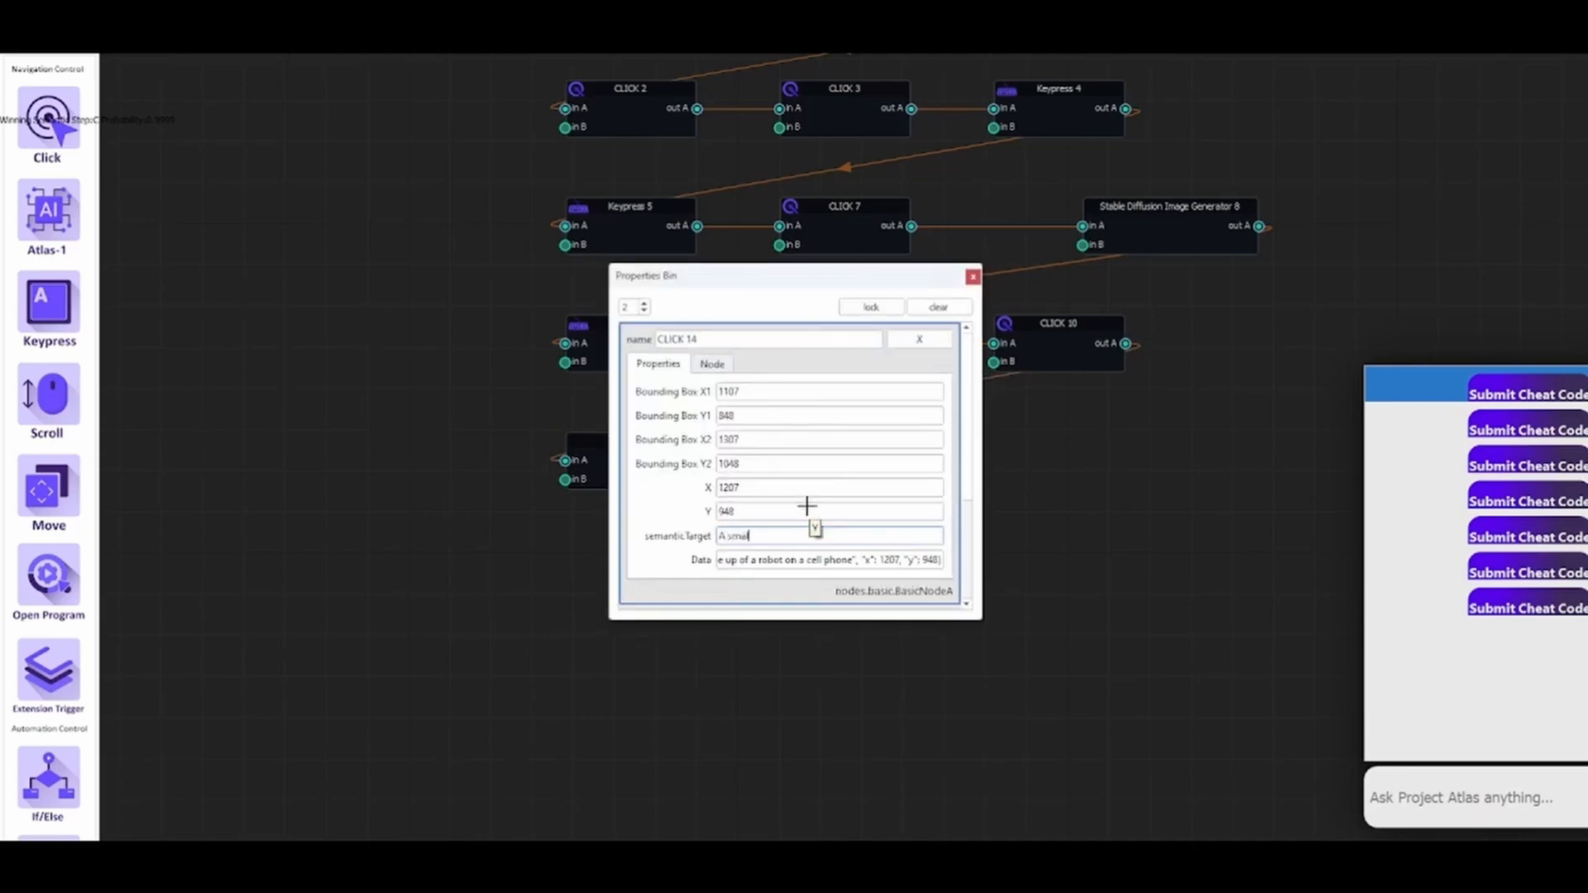
pyautogui.write('l blue button with white text that says Post')
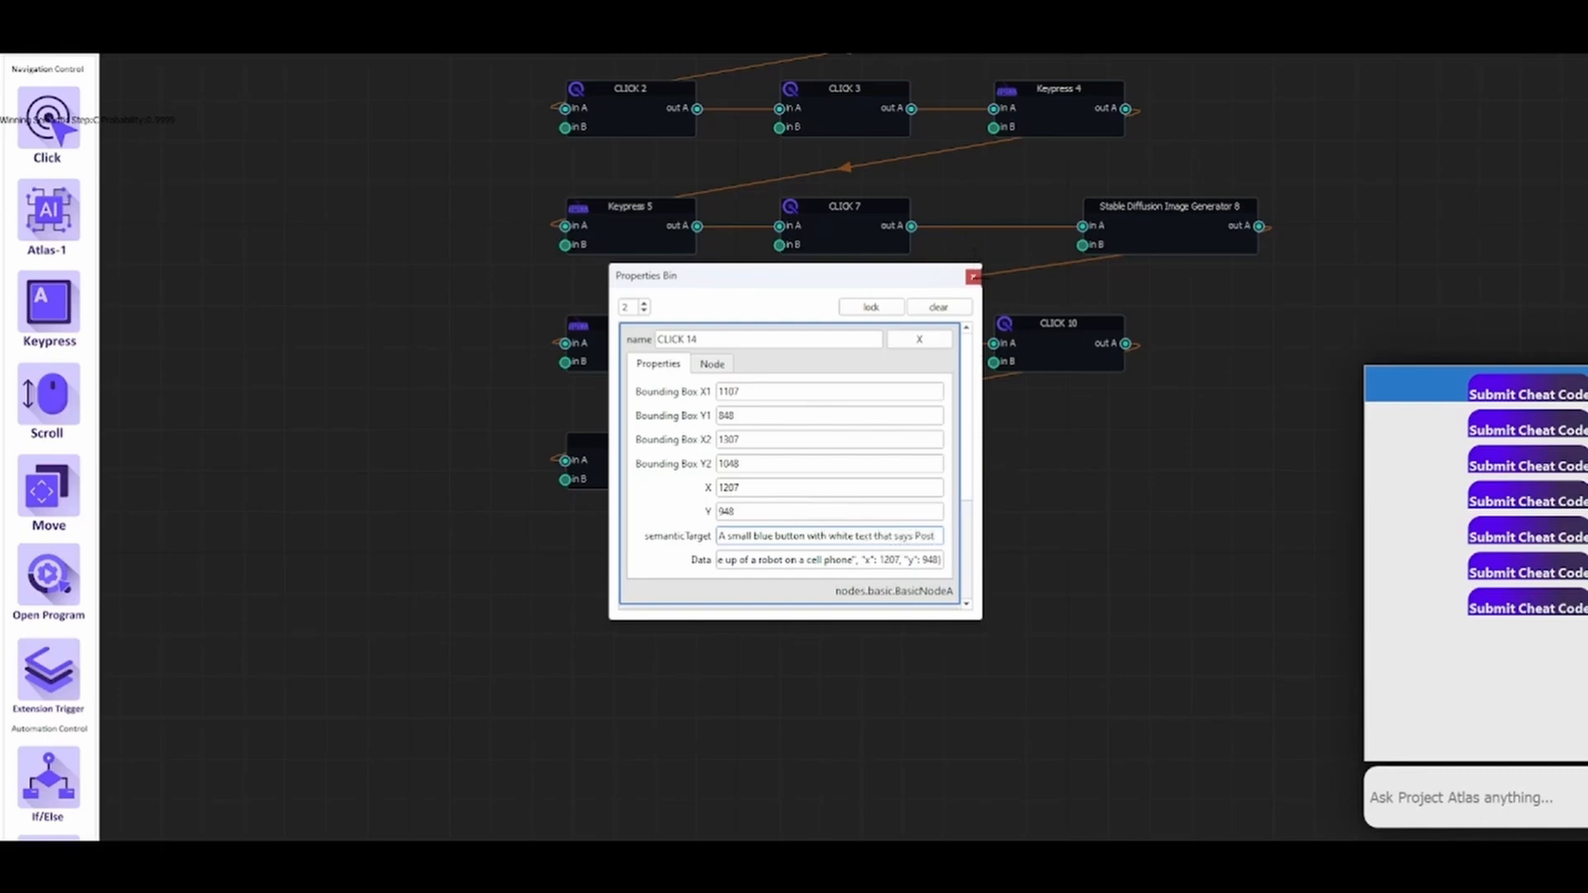
pyautogui.click(974, 277)
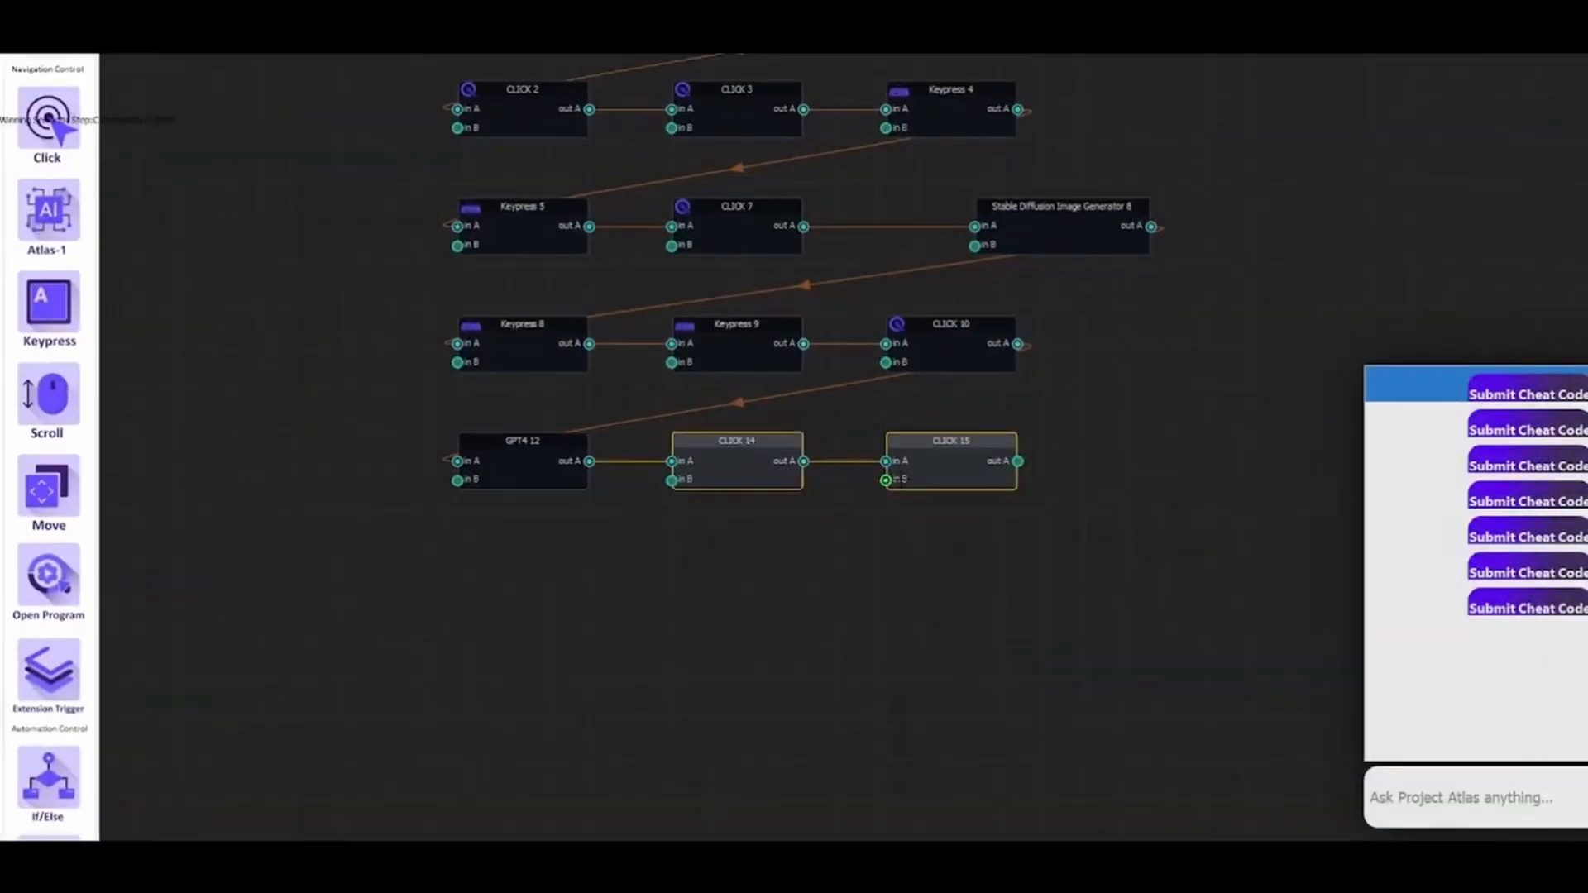
# Set the last Click node's semantic target to "a small blue button with white text that says Post" and close its properties.
pyautogui.click(935, 470)
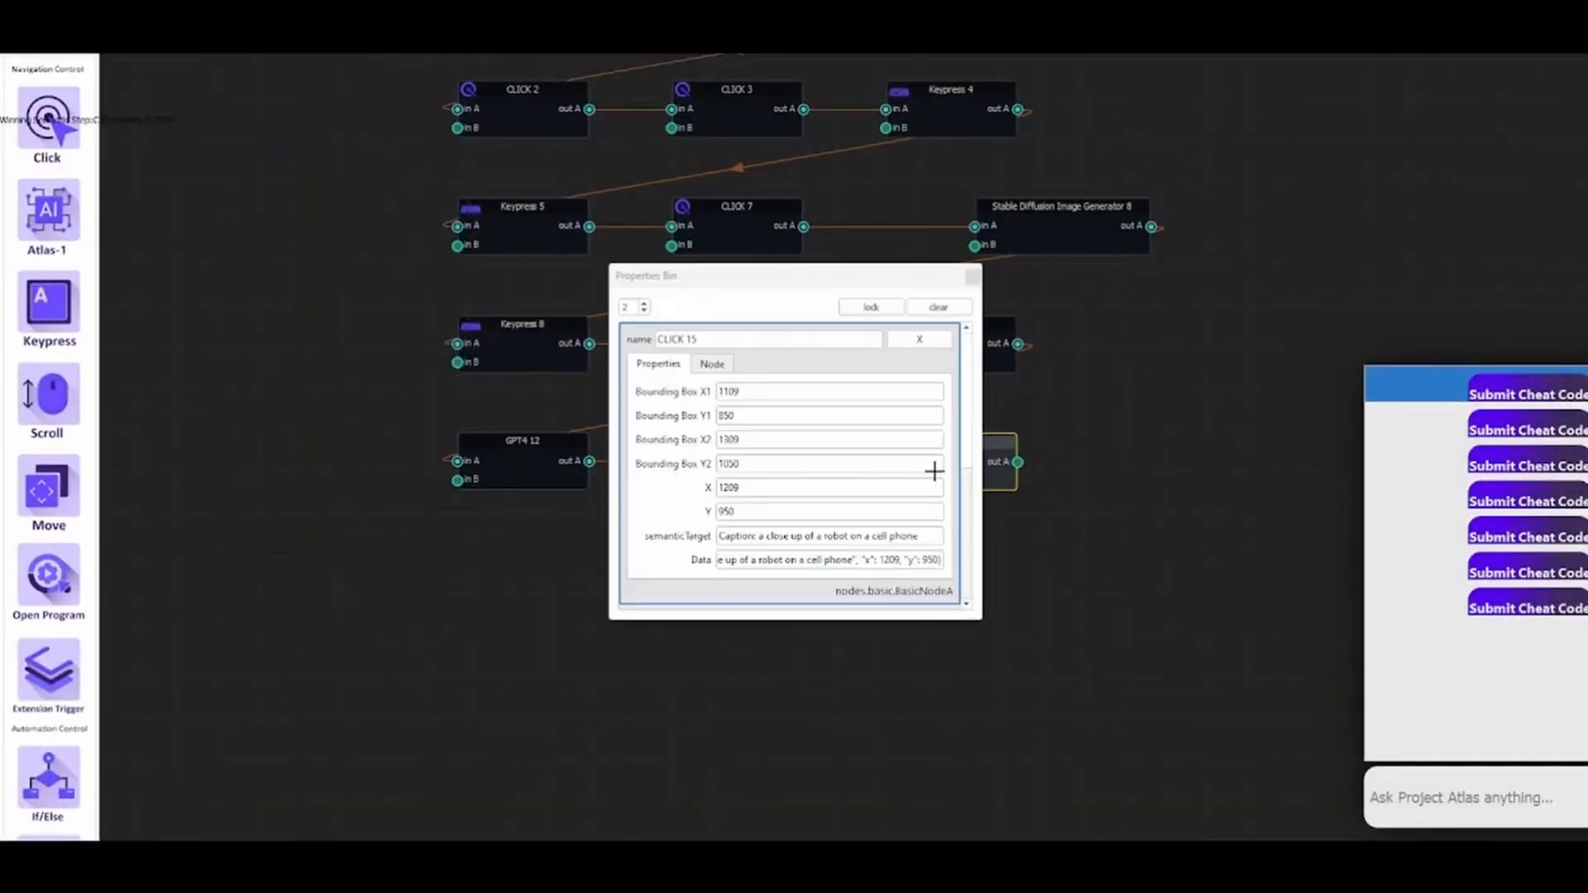
pyautogui.tripleClick(755, 536)
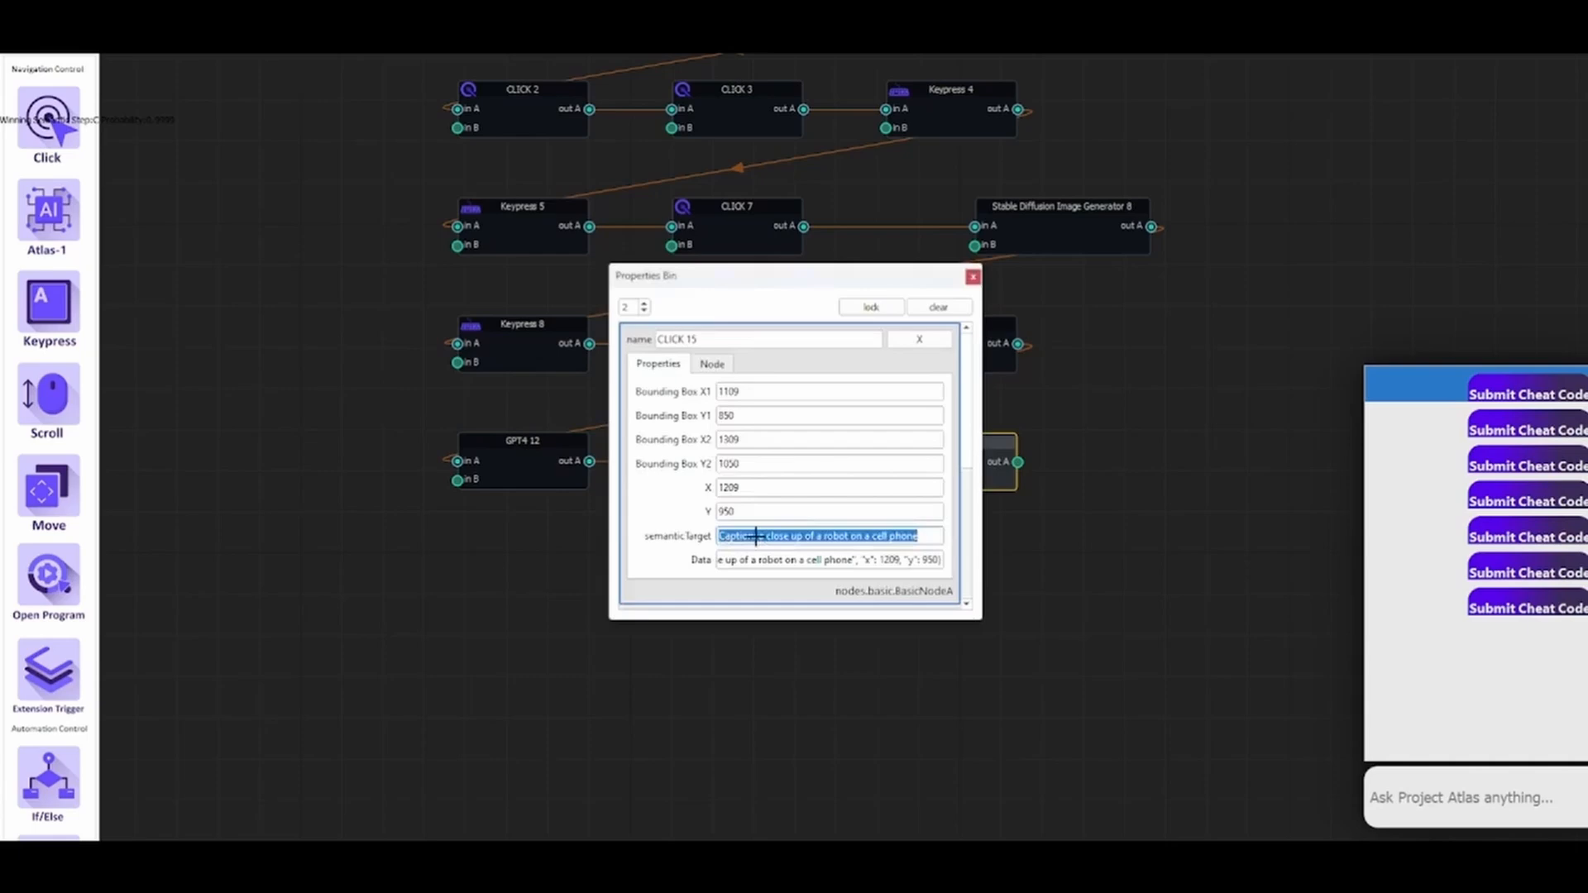
pyautogui.write('a small blue button')
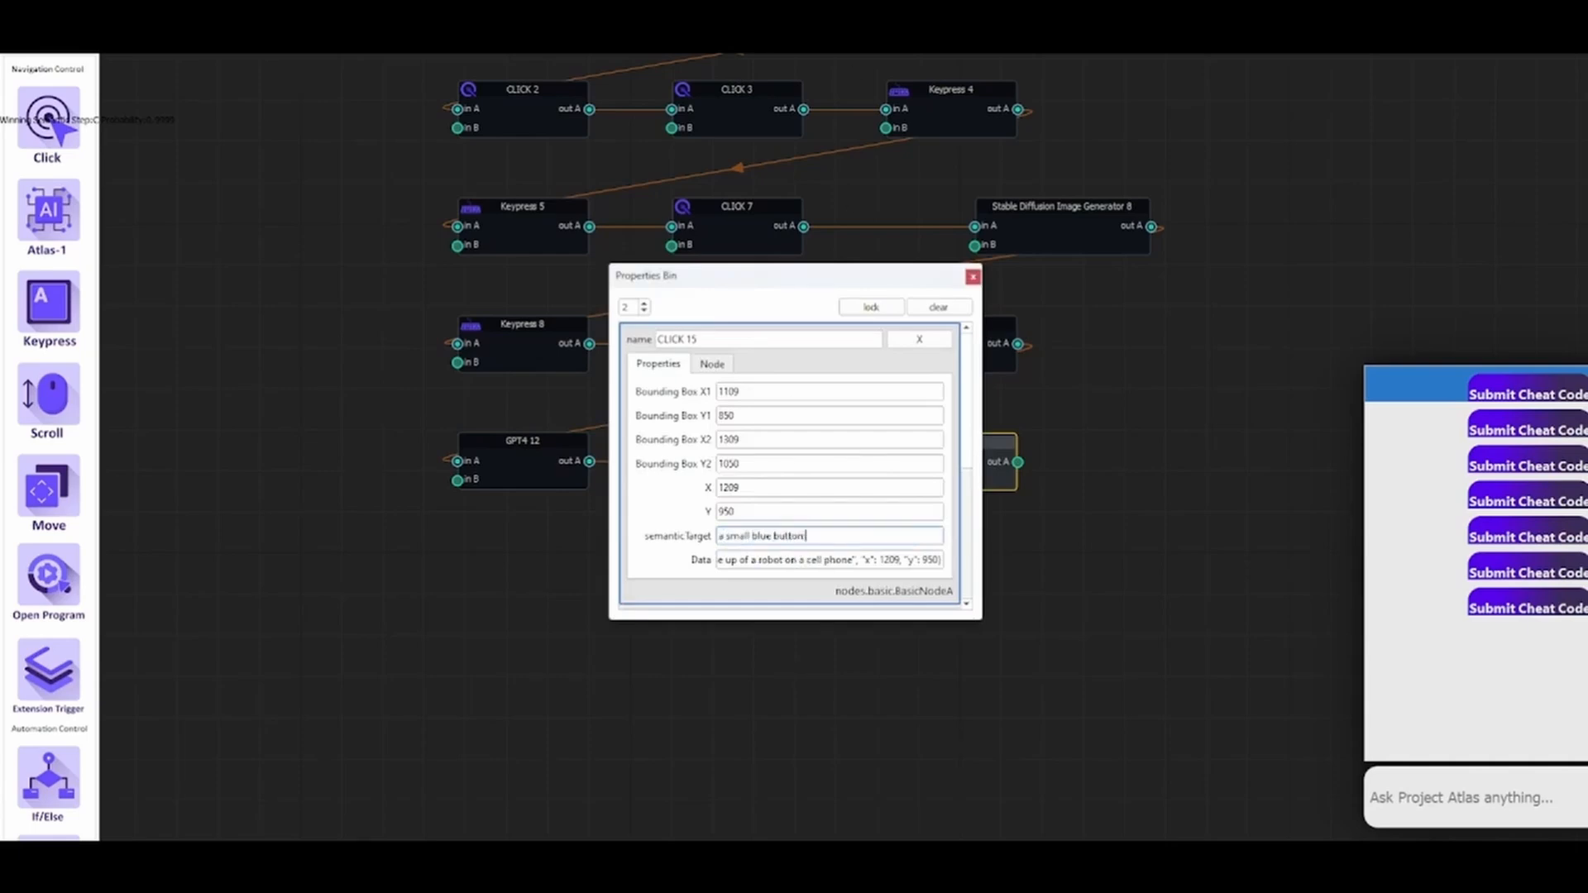
pyautogui.write(' with white text that says Post')
pyautogui.click(973, 276)
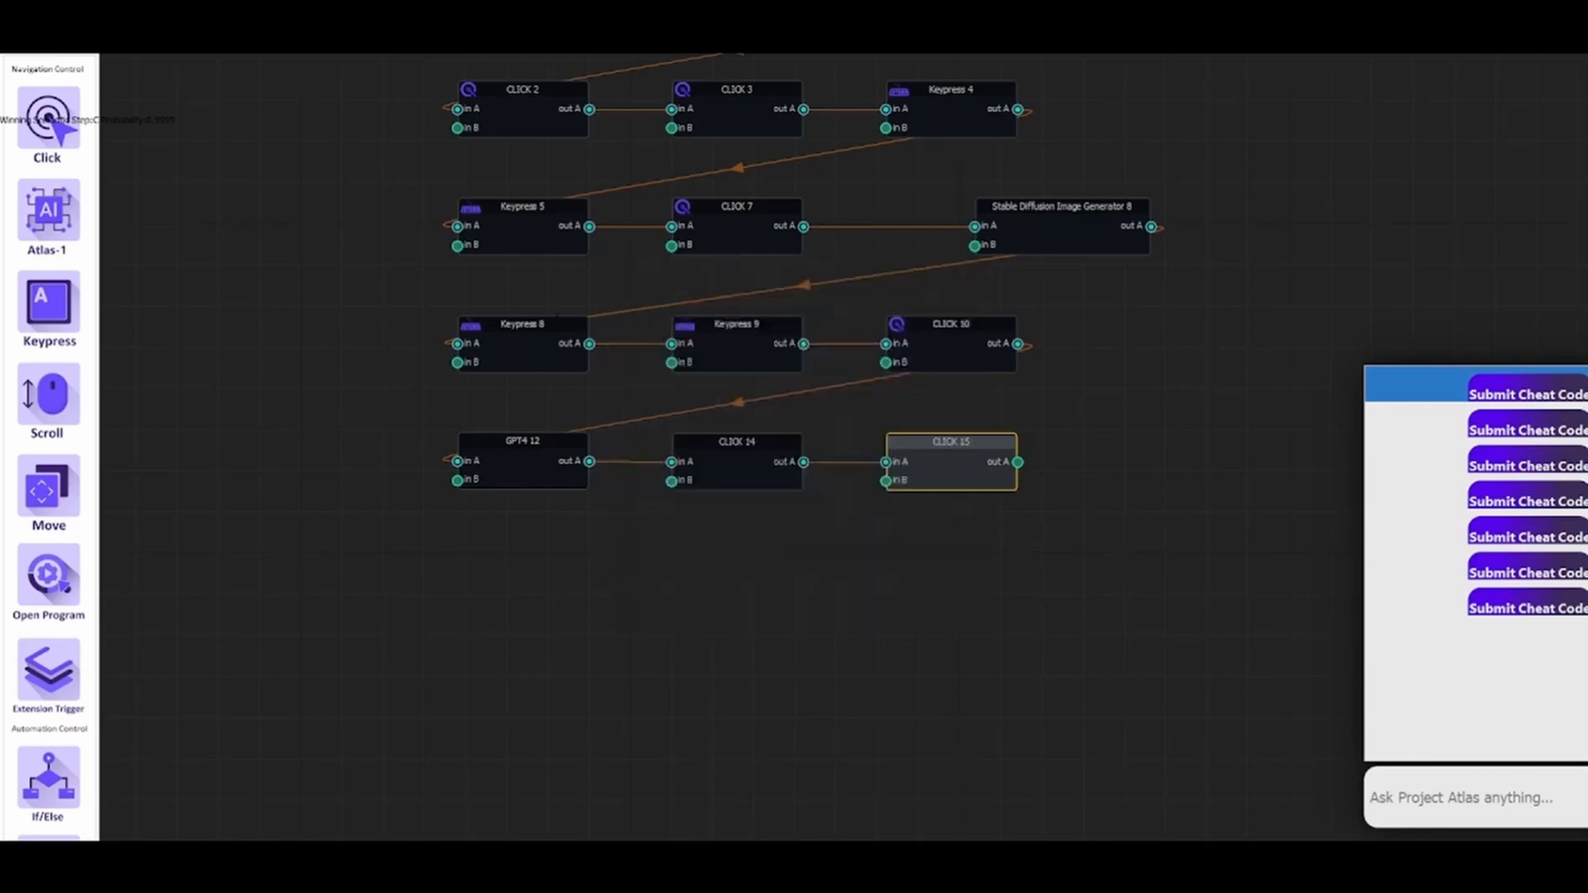
# Run the finished workflow and open a new post on the Twitter home page.
pyautogui.click(12, 57)
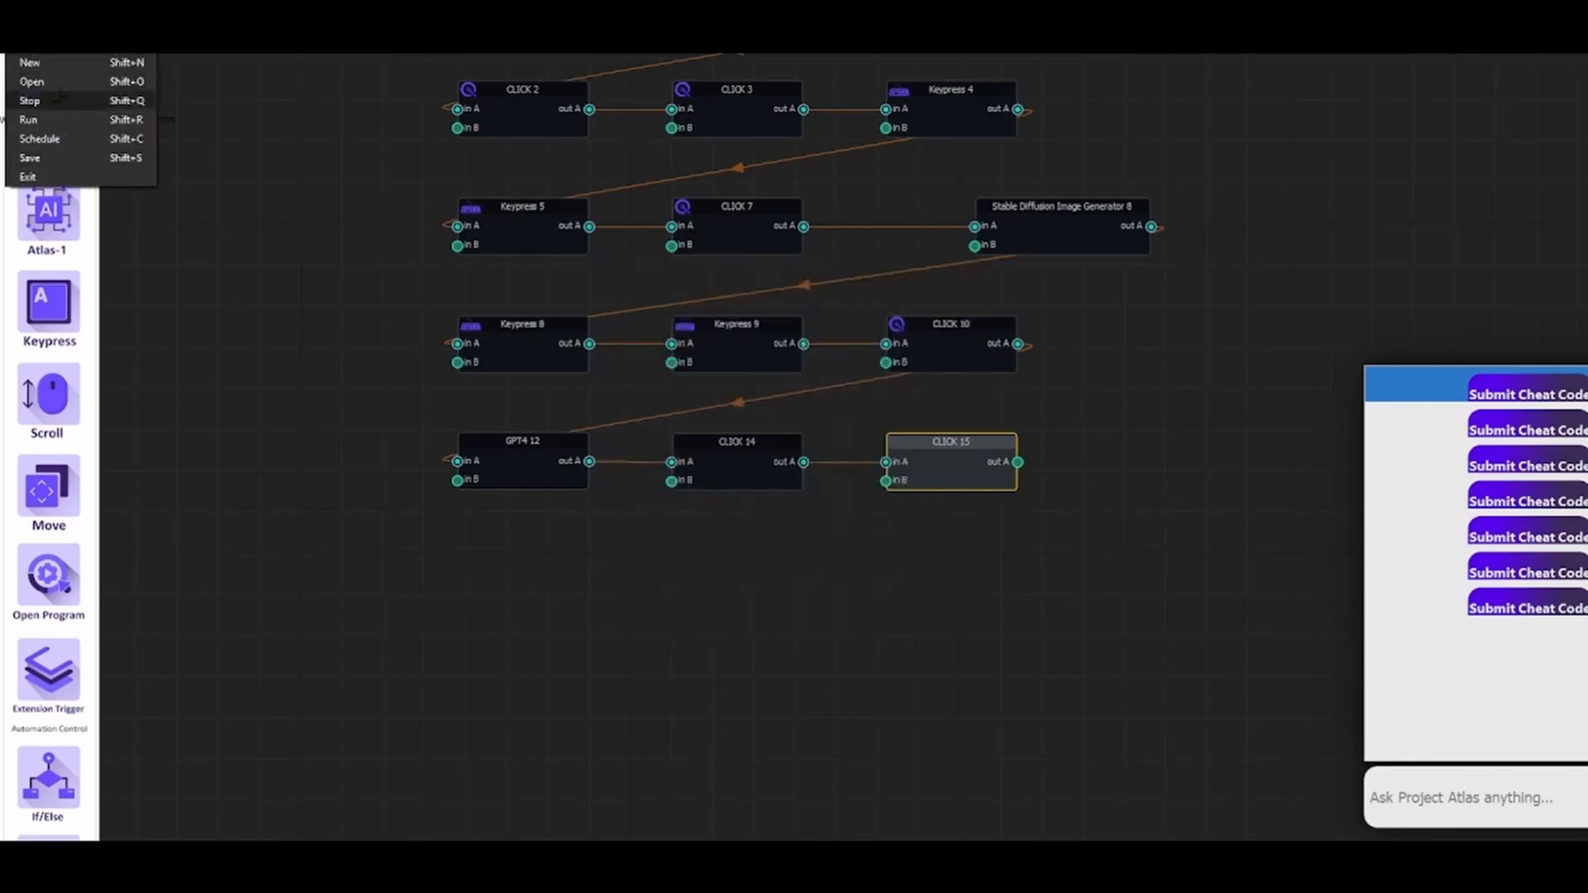
pyautogui.click(88, 122)
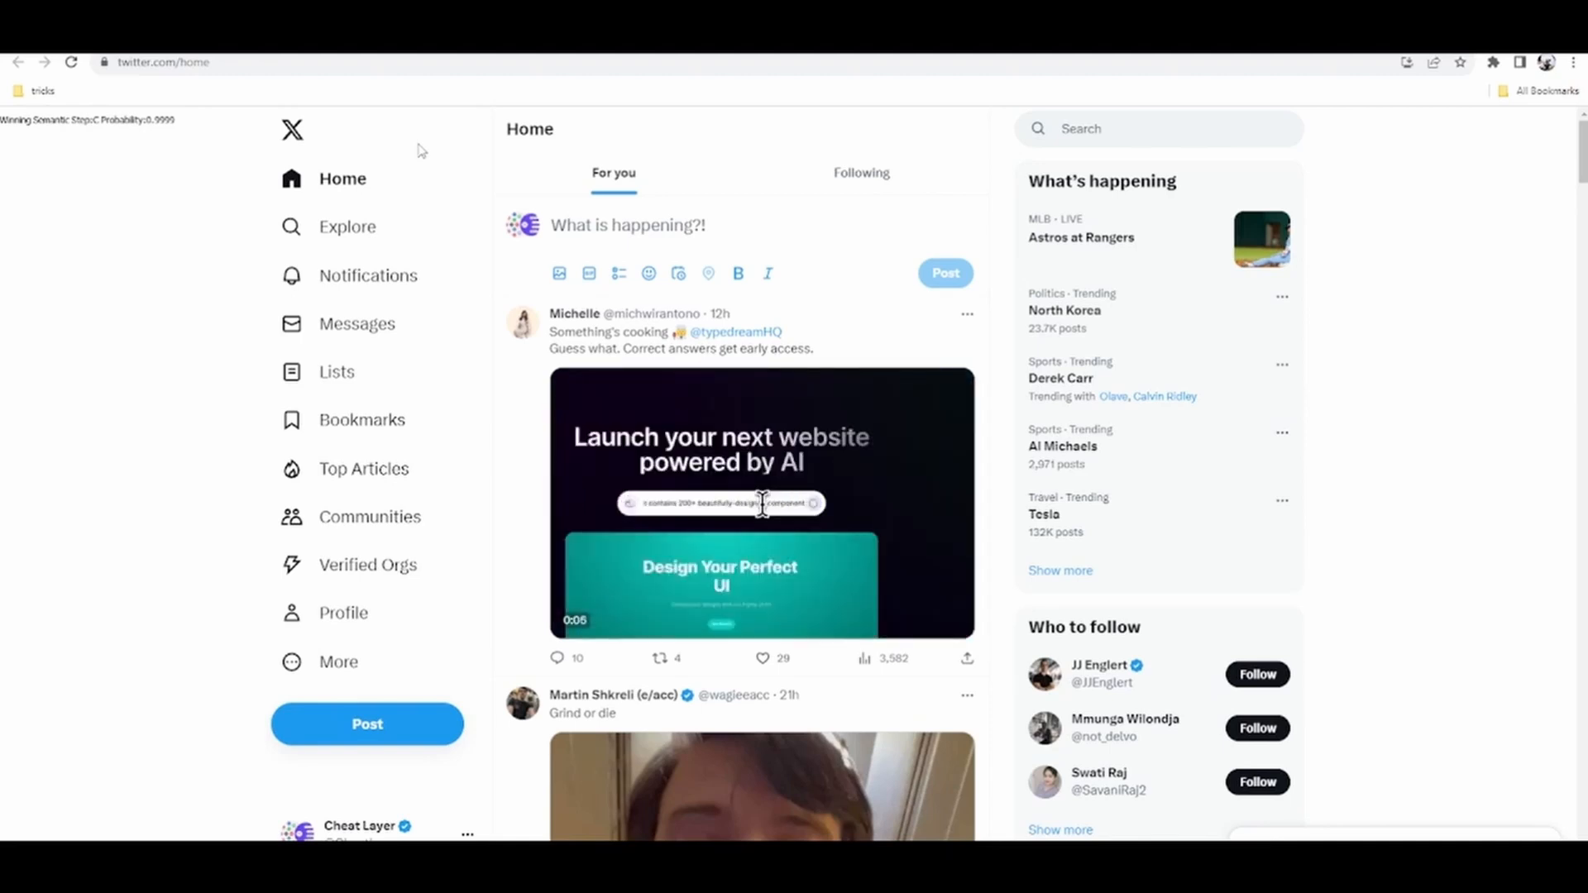
pyautogui.click(367, 725)
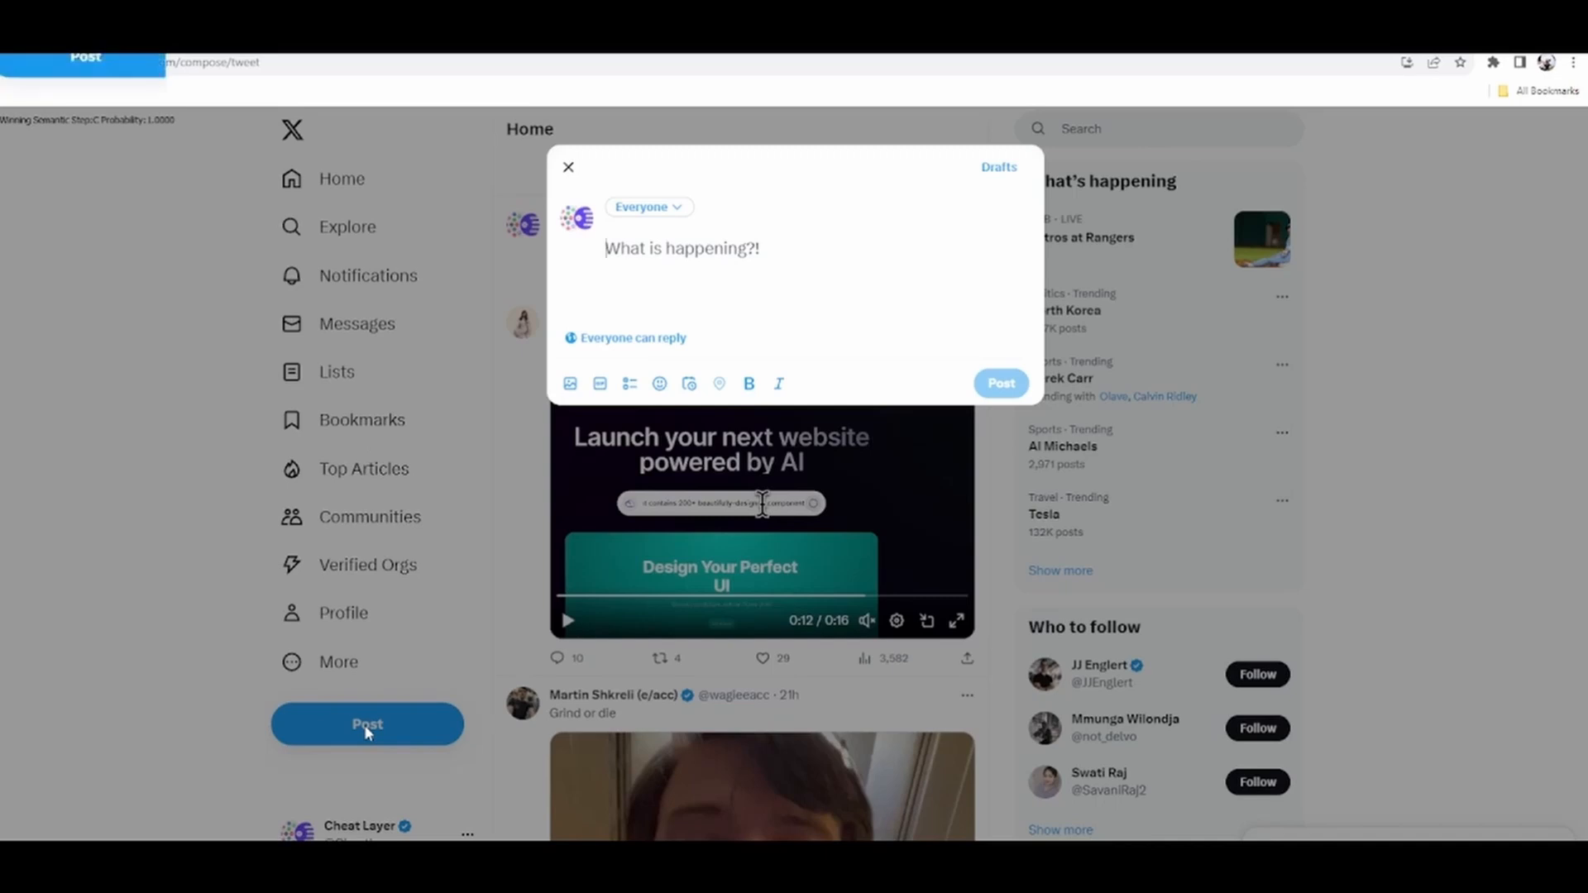
# Attach the generated image from the C:\Users\Public\cheatlayer\output\cheatlayer\ folder to the new post.
pyautogui.click(571, 386)
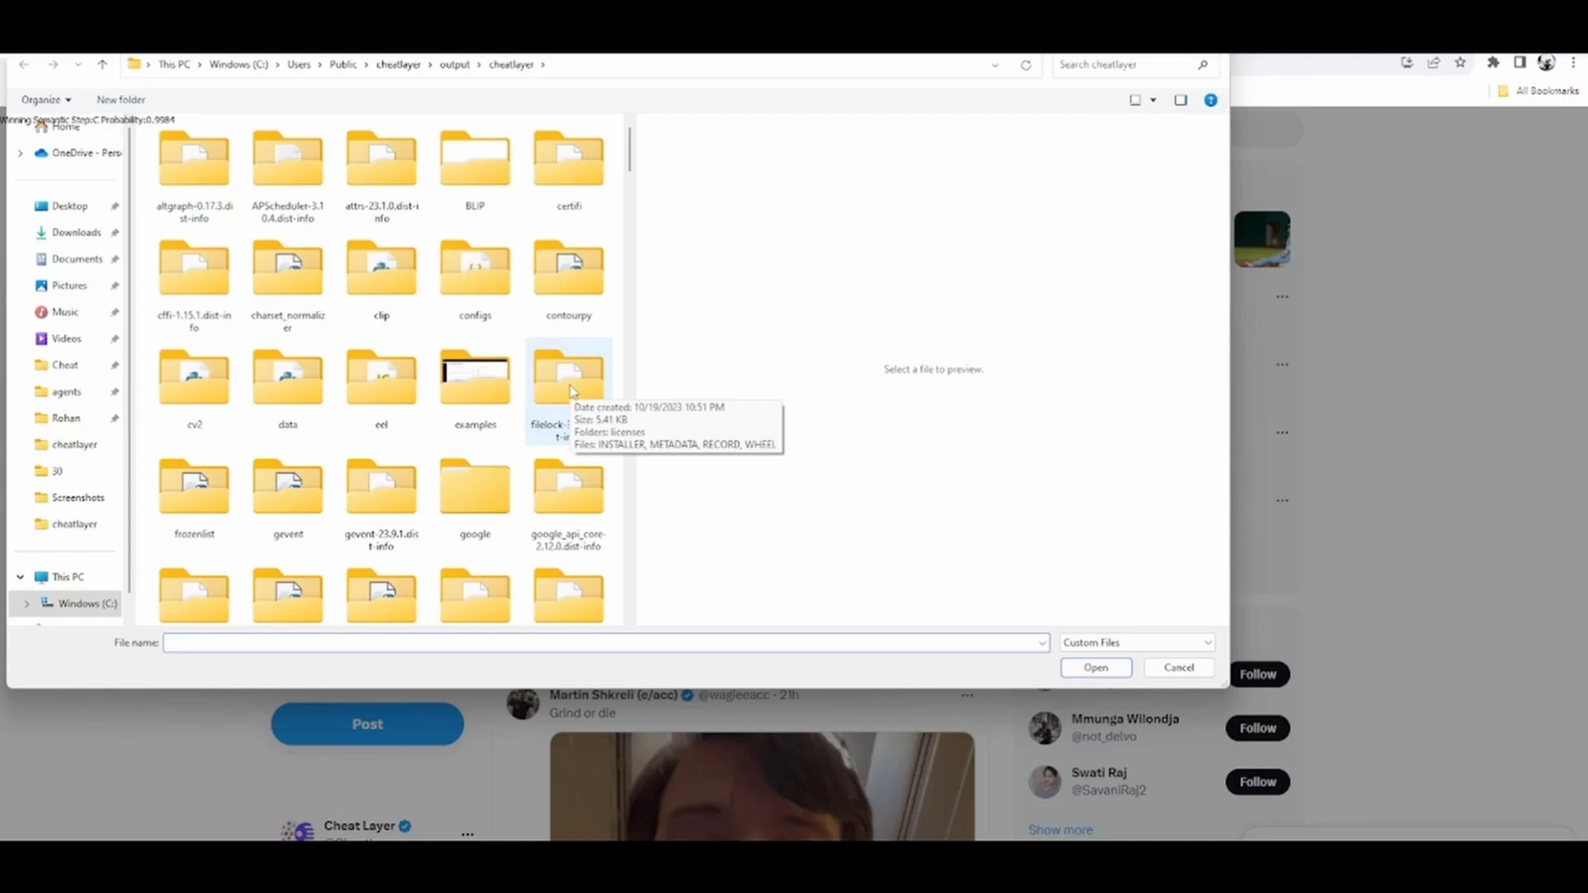
pyautogui.click(137, 68)
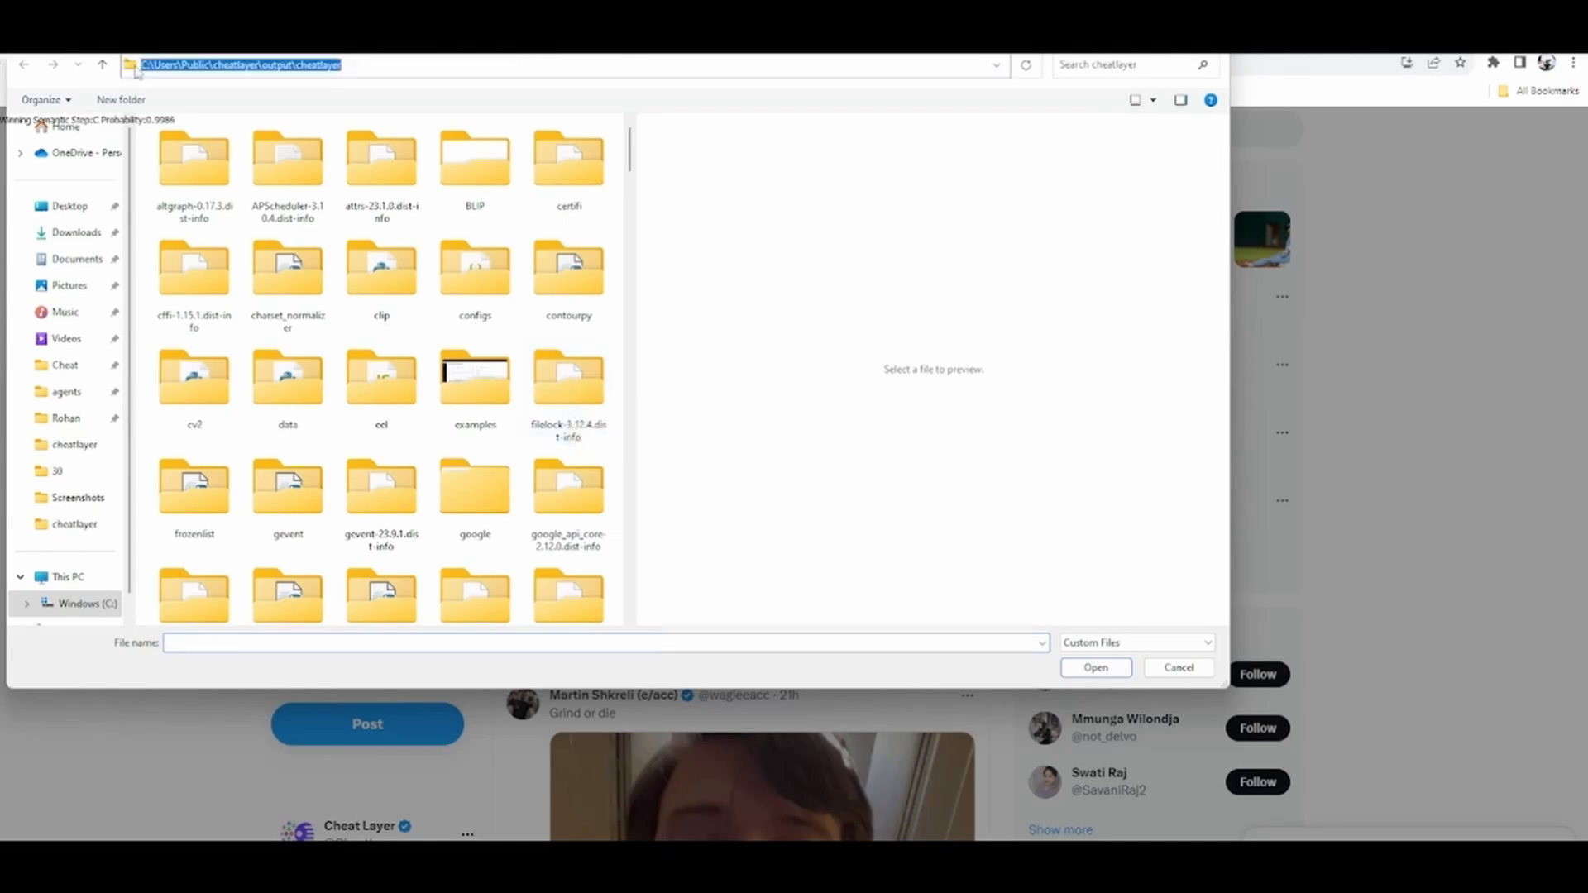
pyautogui.write('C:\\Users\\Public\\ch')
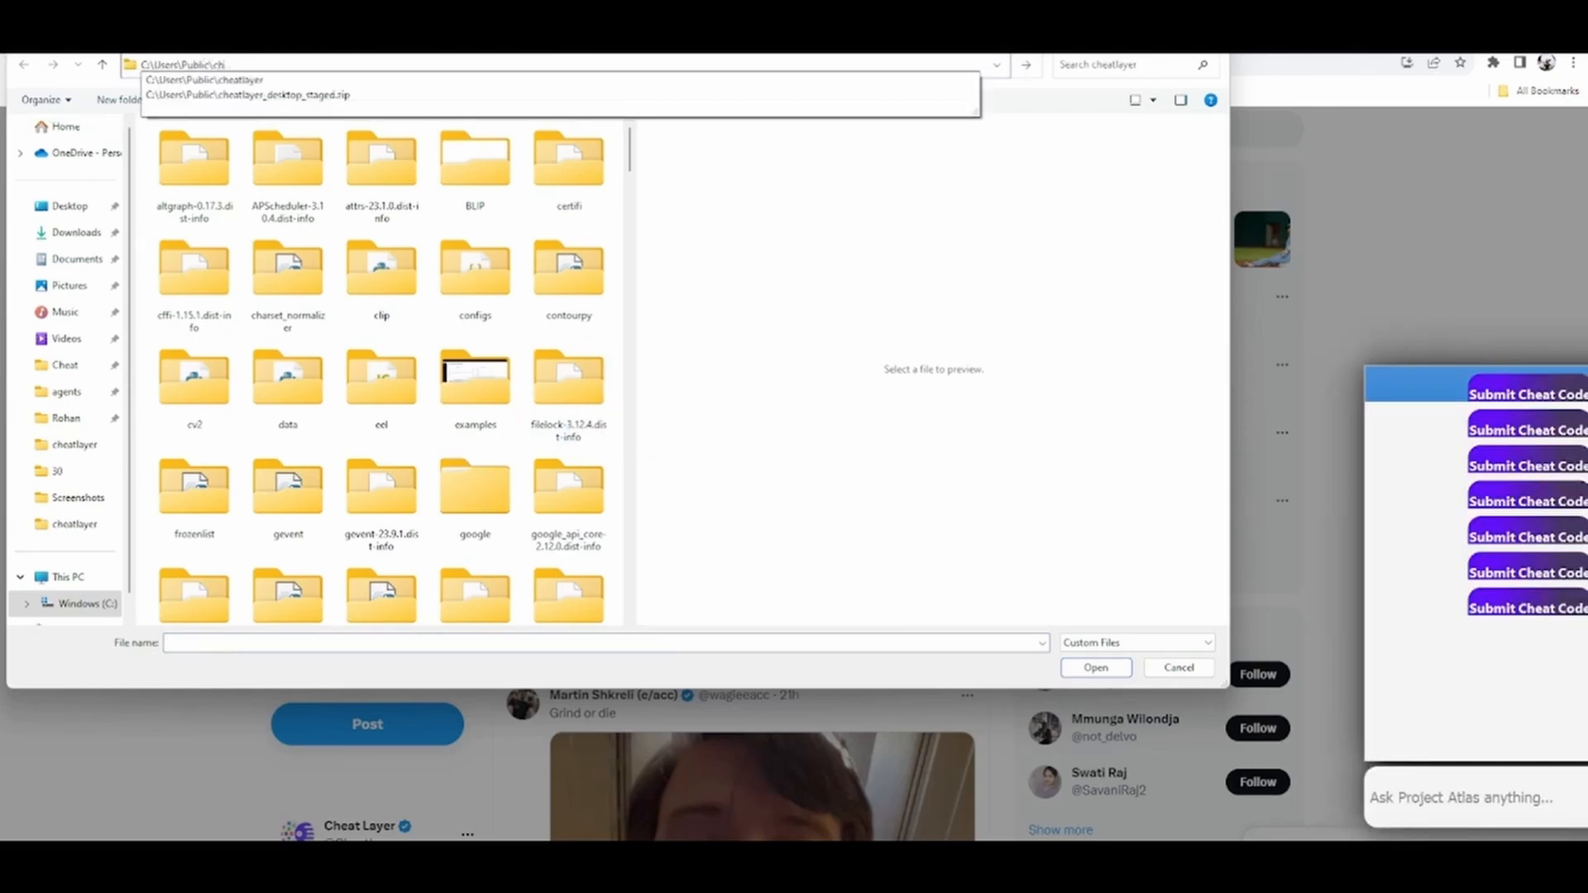
pyautogui.write('eatlayer\\output\\cheatlayer\\')
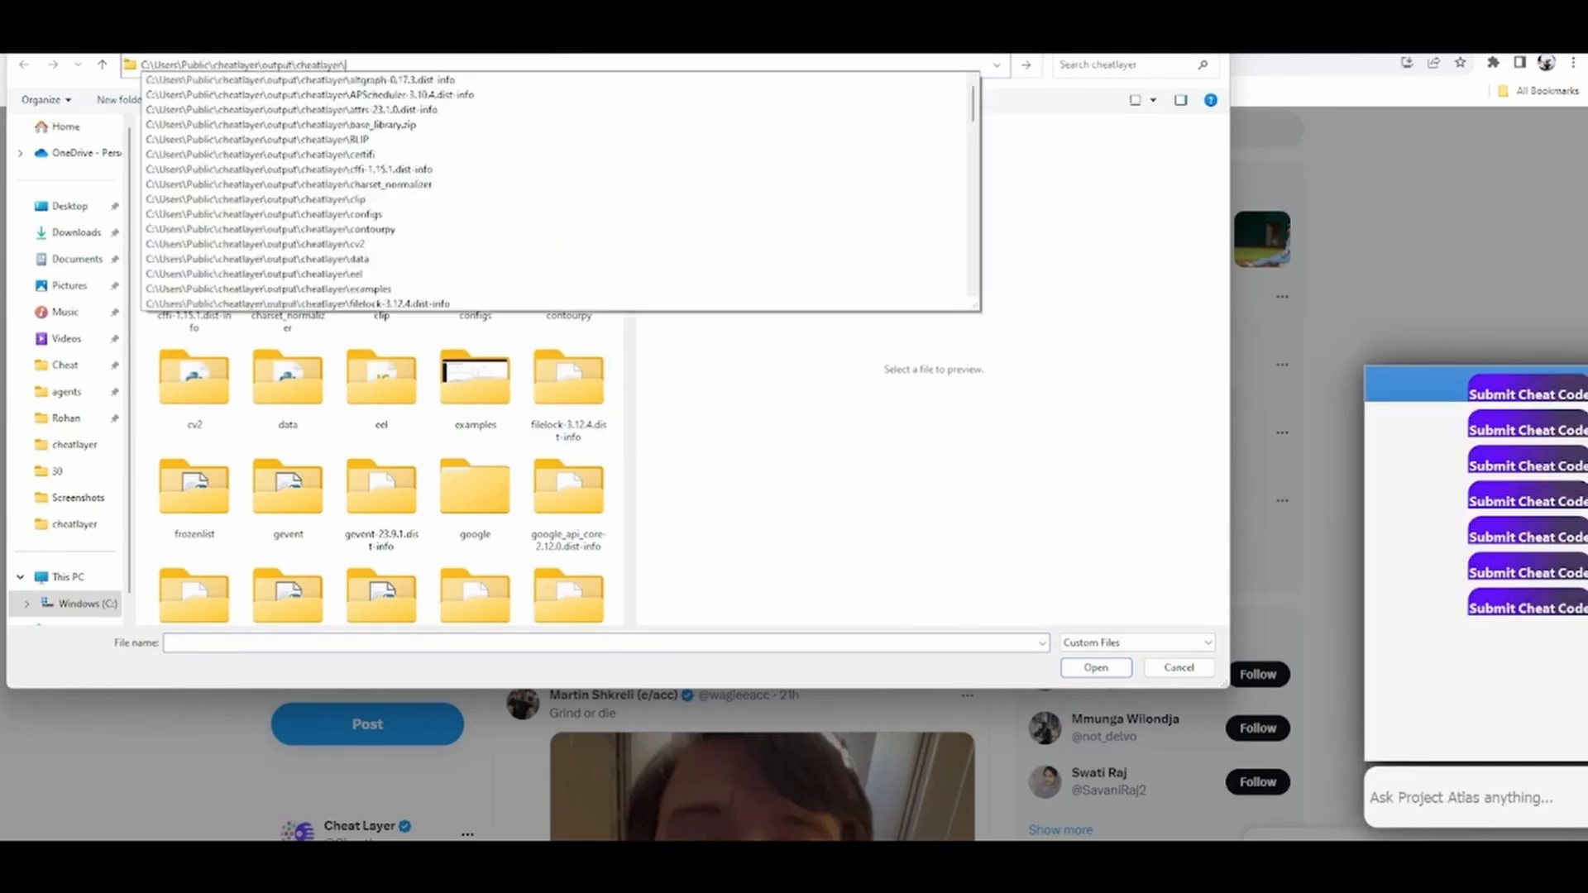
pyautogui.press('Return')
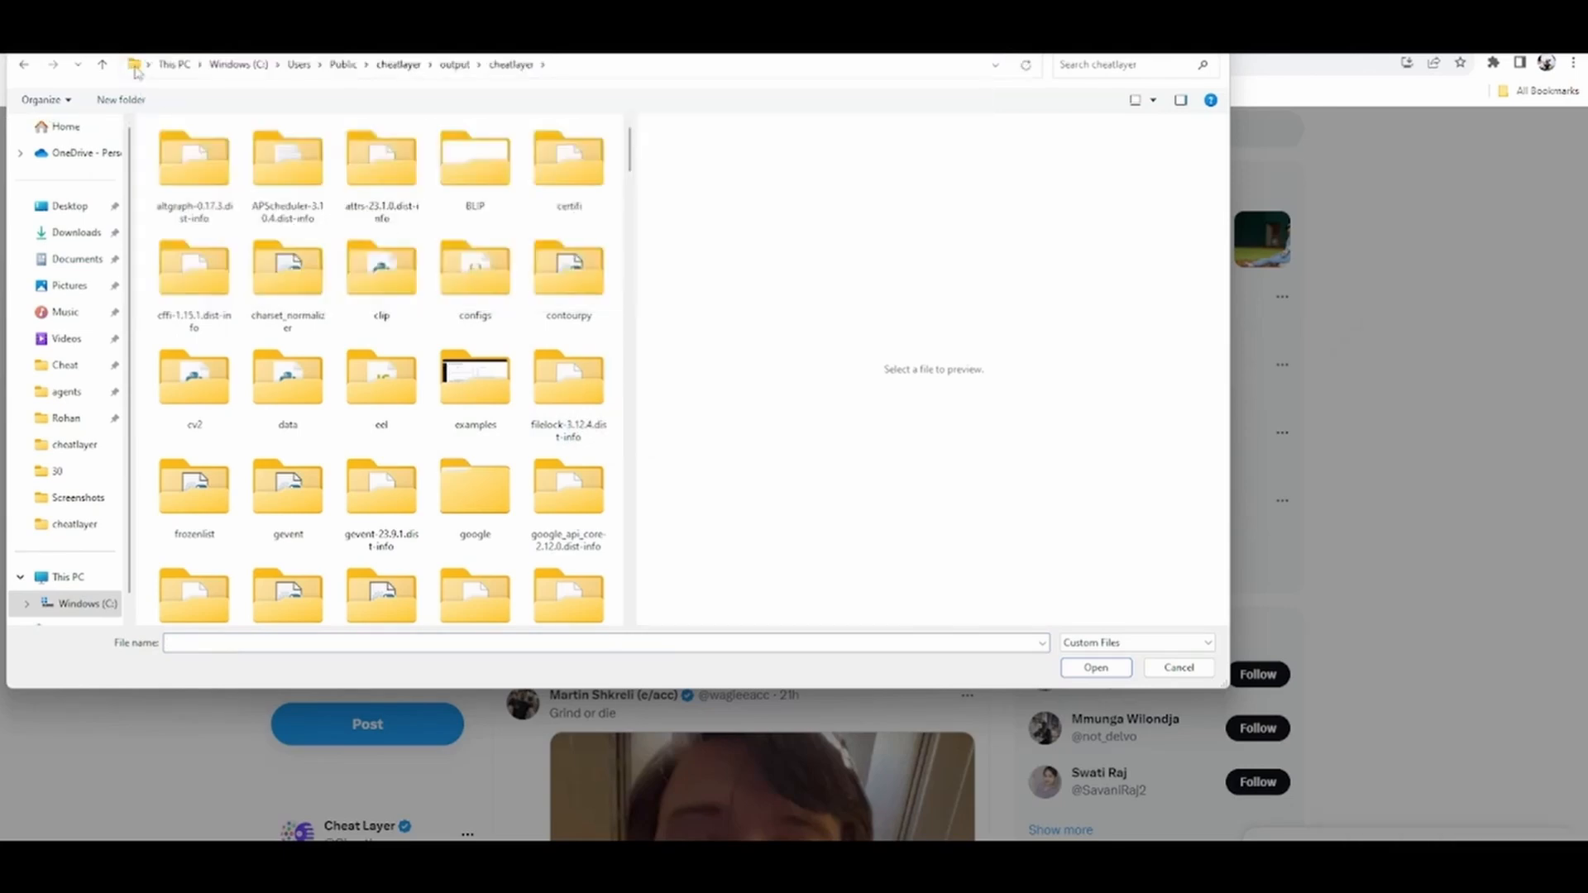
pyautogui.click(171, 644)
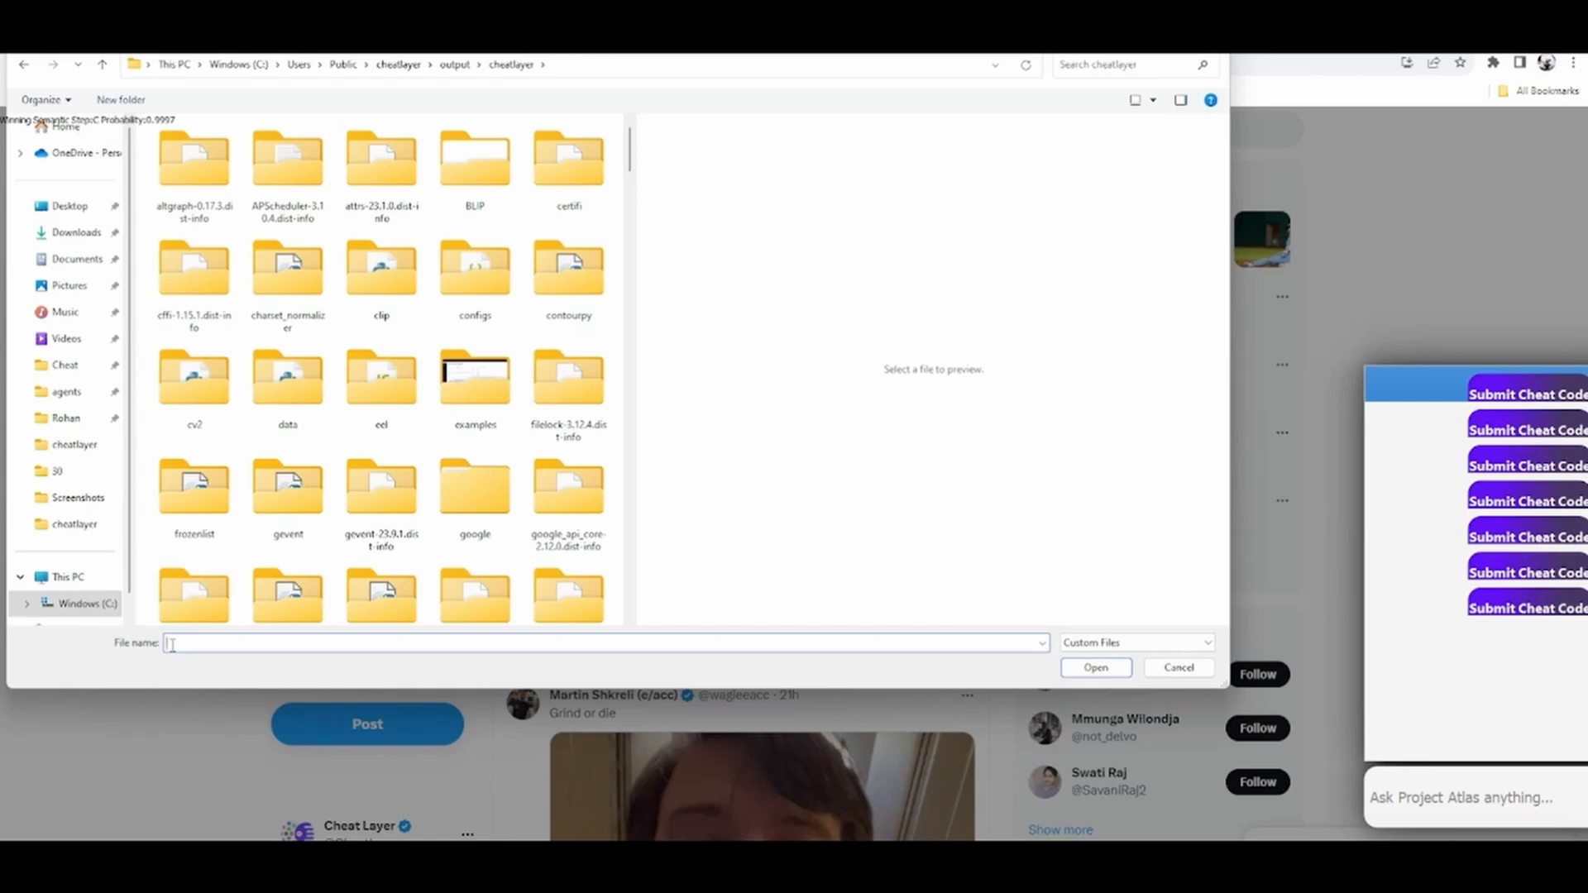
pyautogui.hotkey('ctrl', 'v')
pyautogui.press('Return')
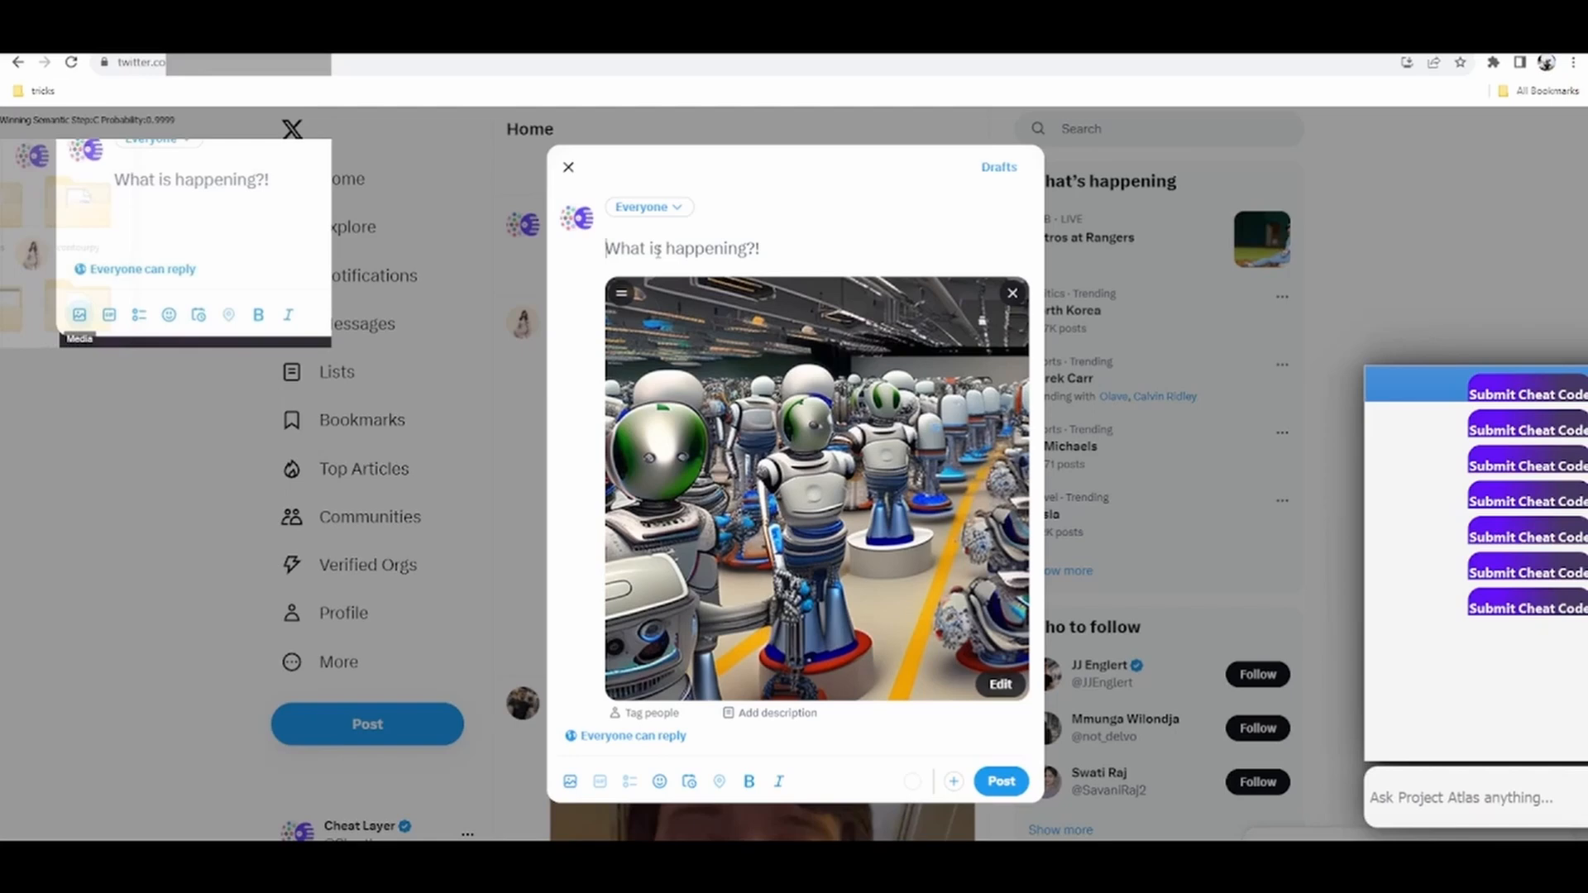
# Write "Our business keeps growing faster thanks to AI automation #AI #aiautomation" as the post text and publish the post.
pyautogui.write('Our business keeps grow')
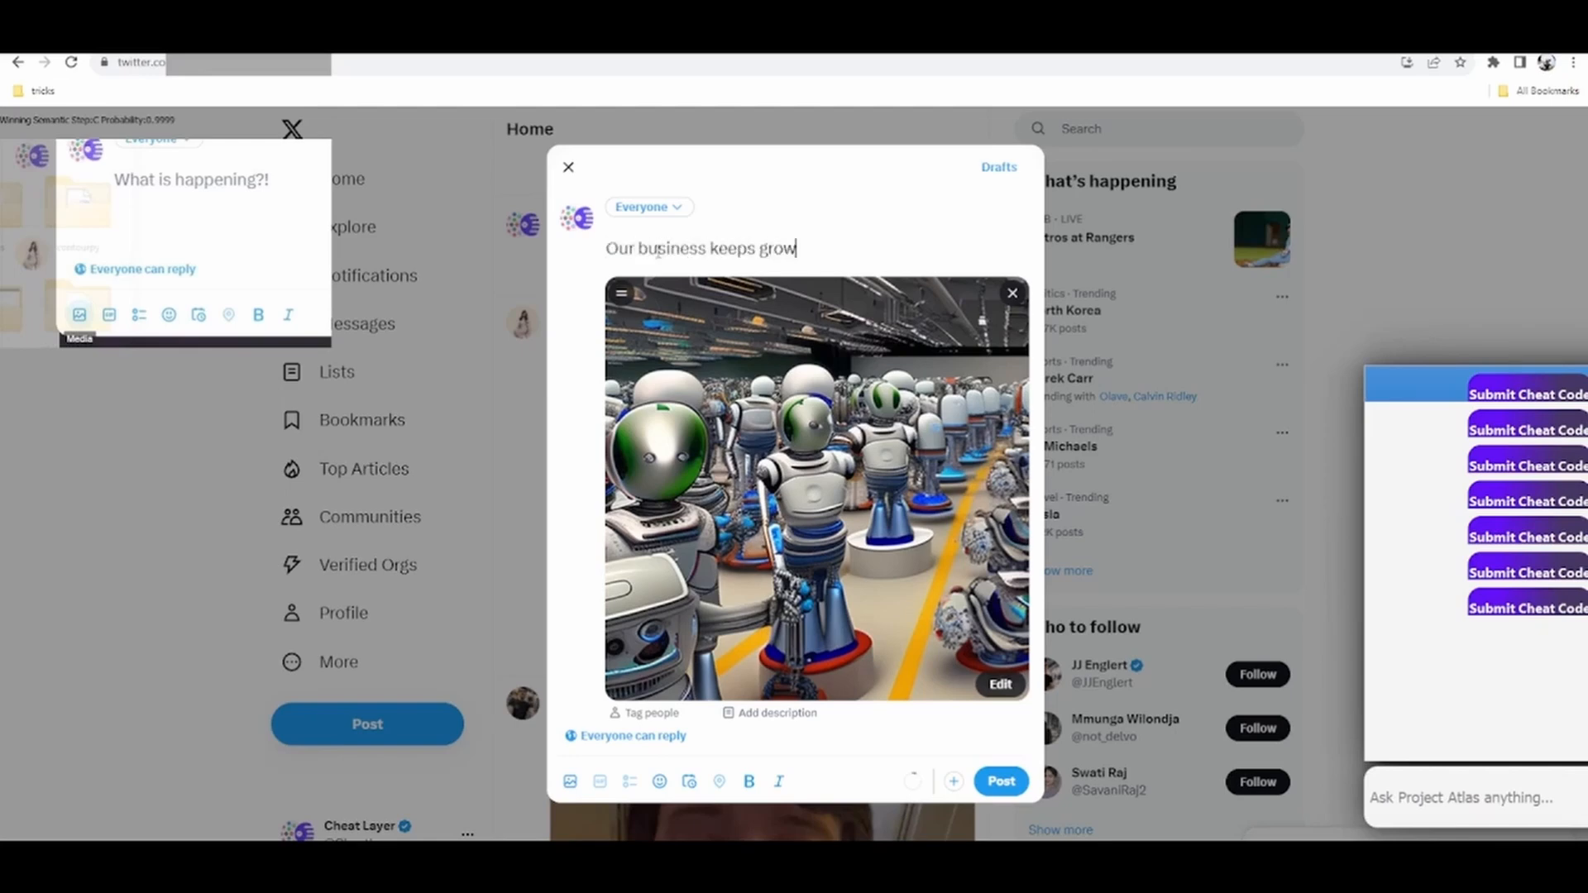
pyautogui.write('ing faster thanks to AI automat')
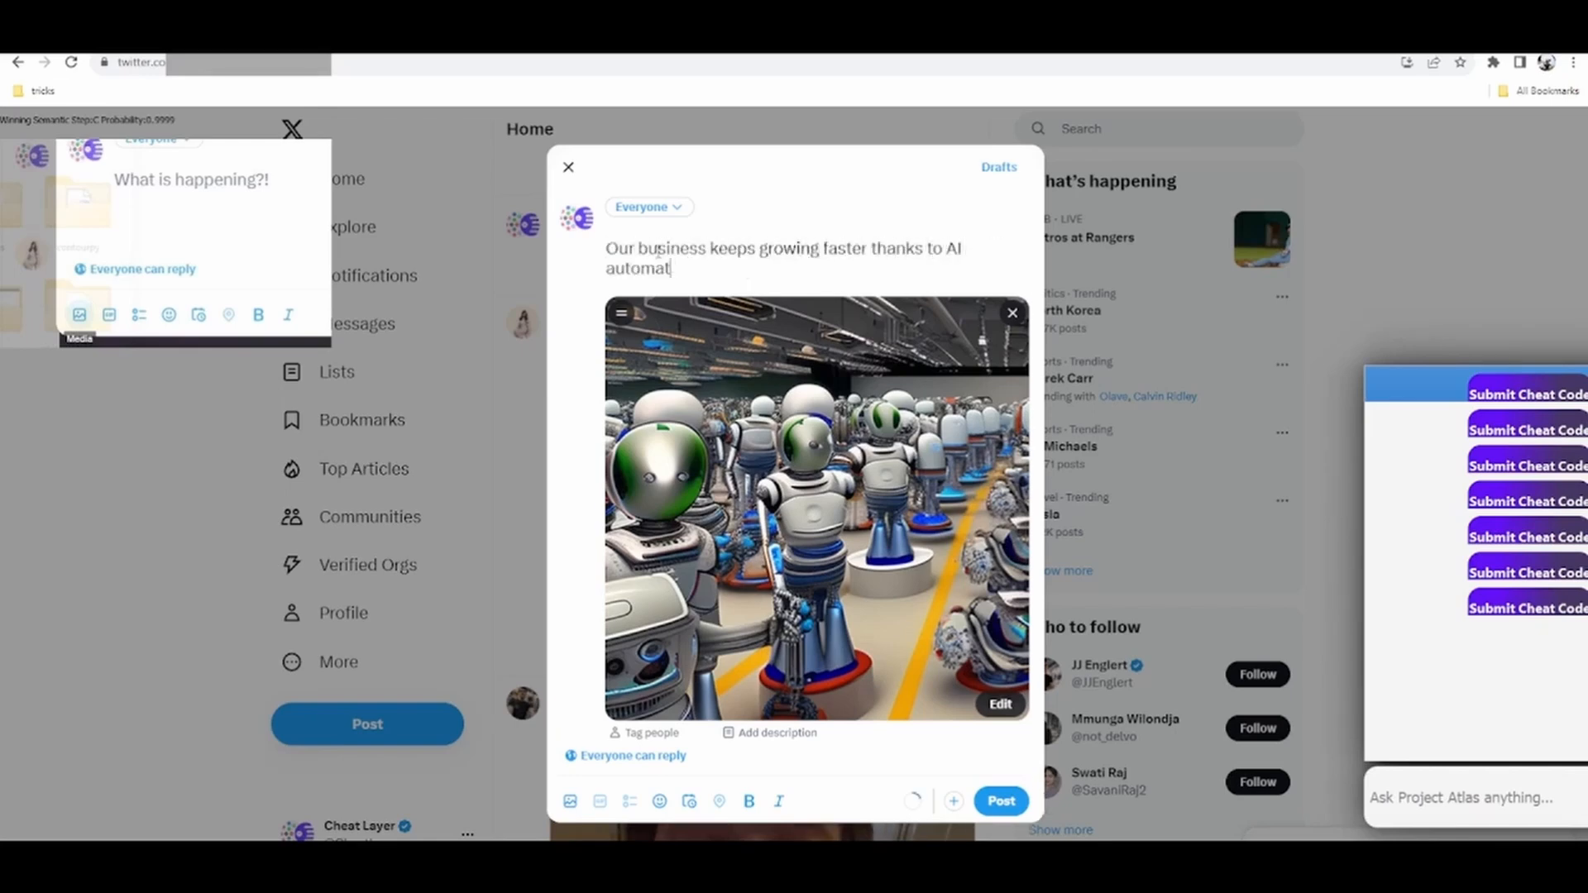
pyautogui.write('ion #AI #aiautomation')
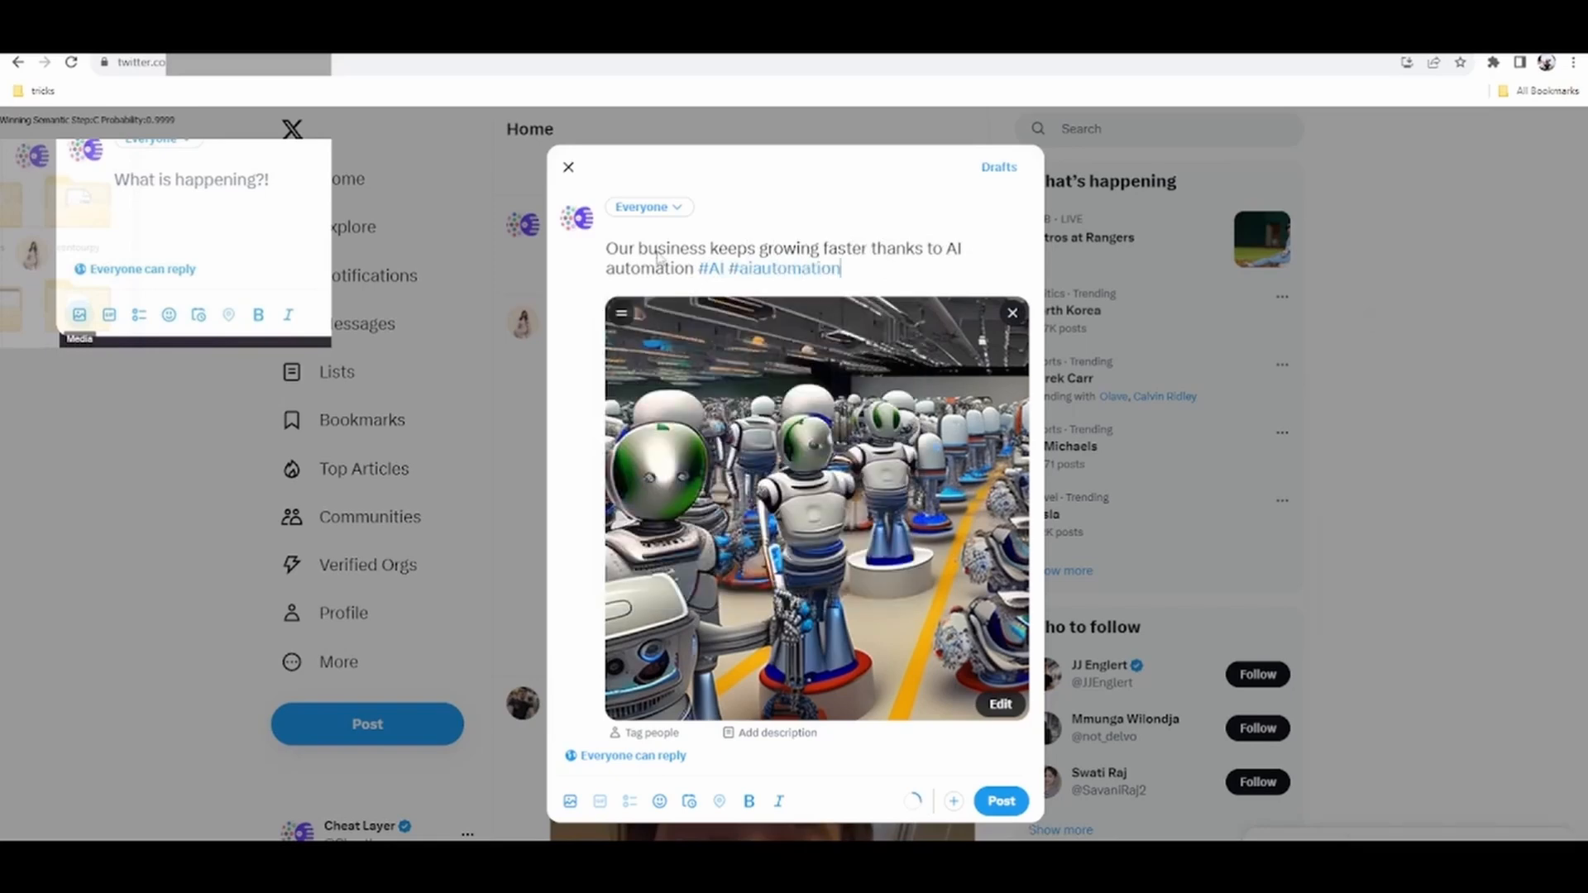
pyautogui.click(1001, 801)
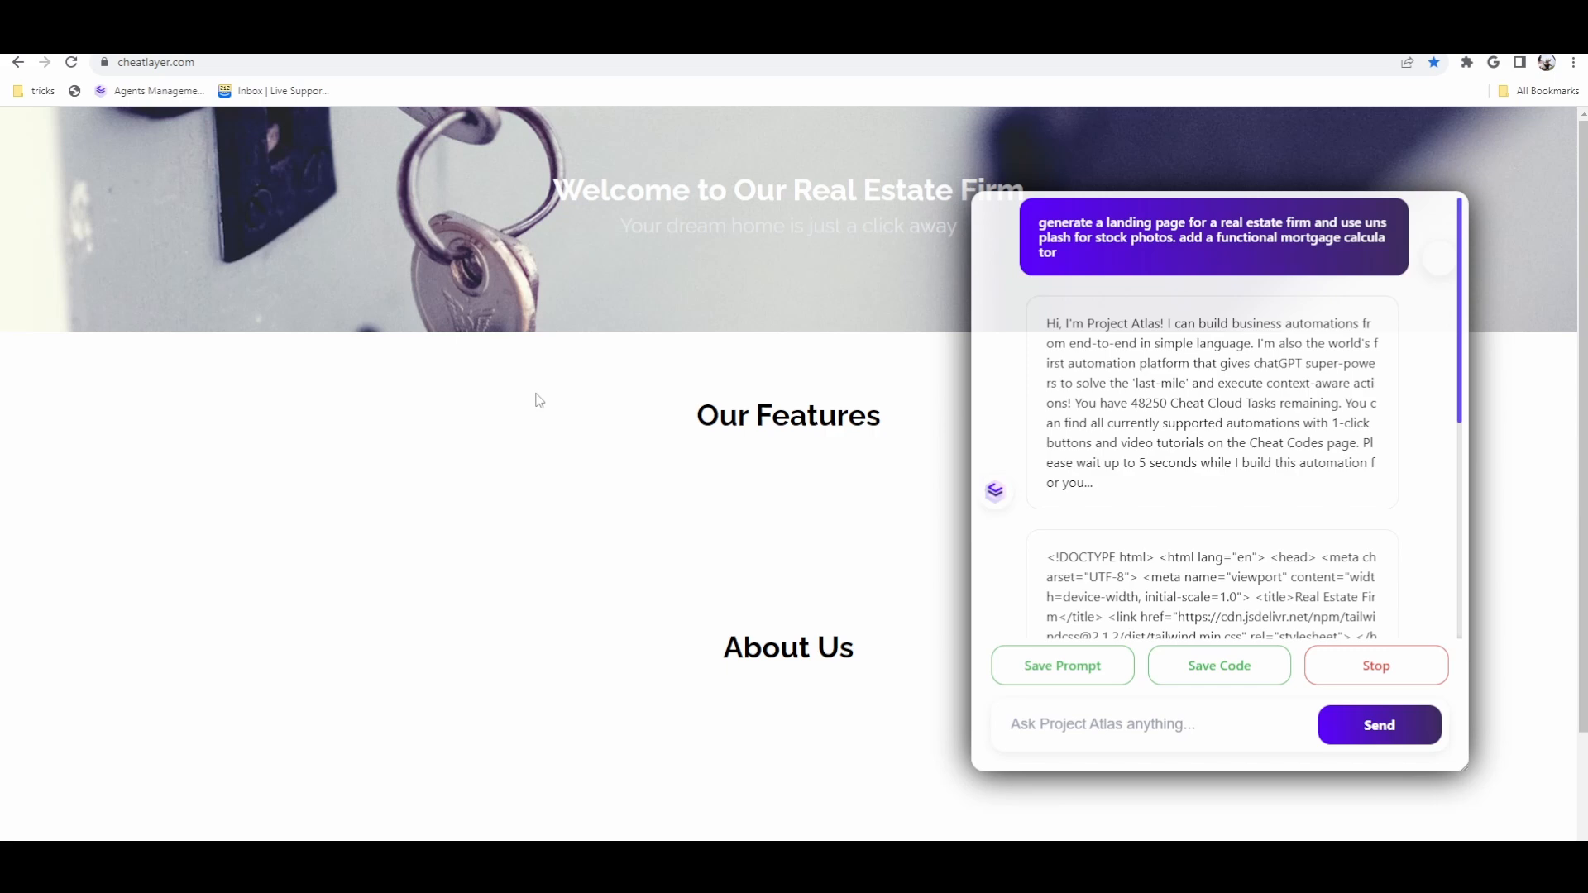
# Review the gpt-4 research agent's steps and the Community Agents library on the Agents Management Dashboard.
pyautogui.scroll(-2, 505, 360)
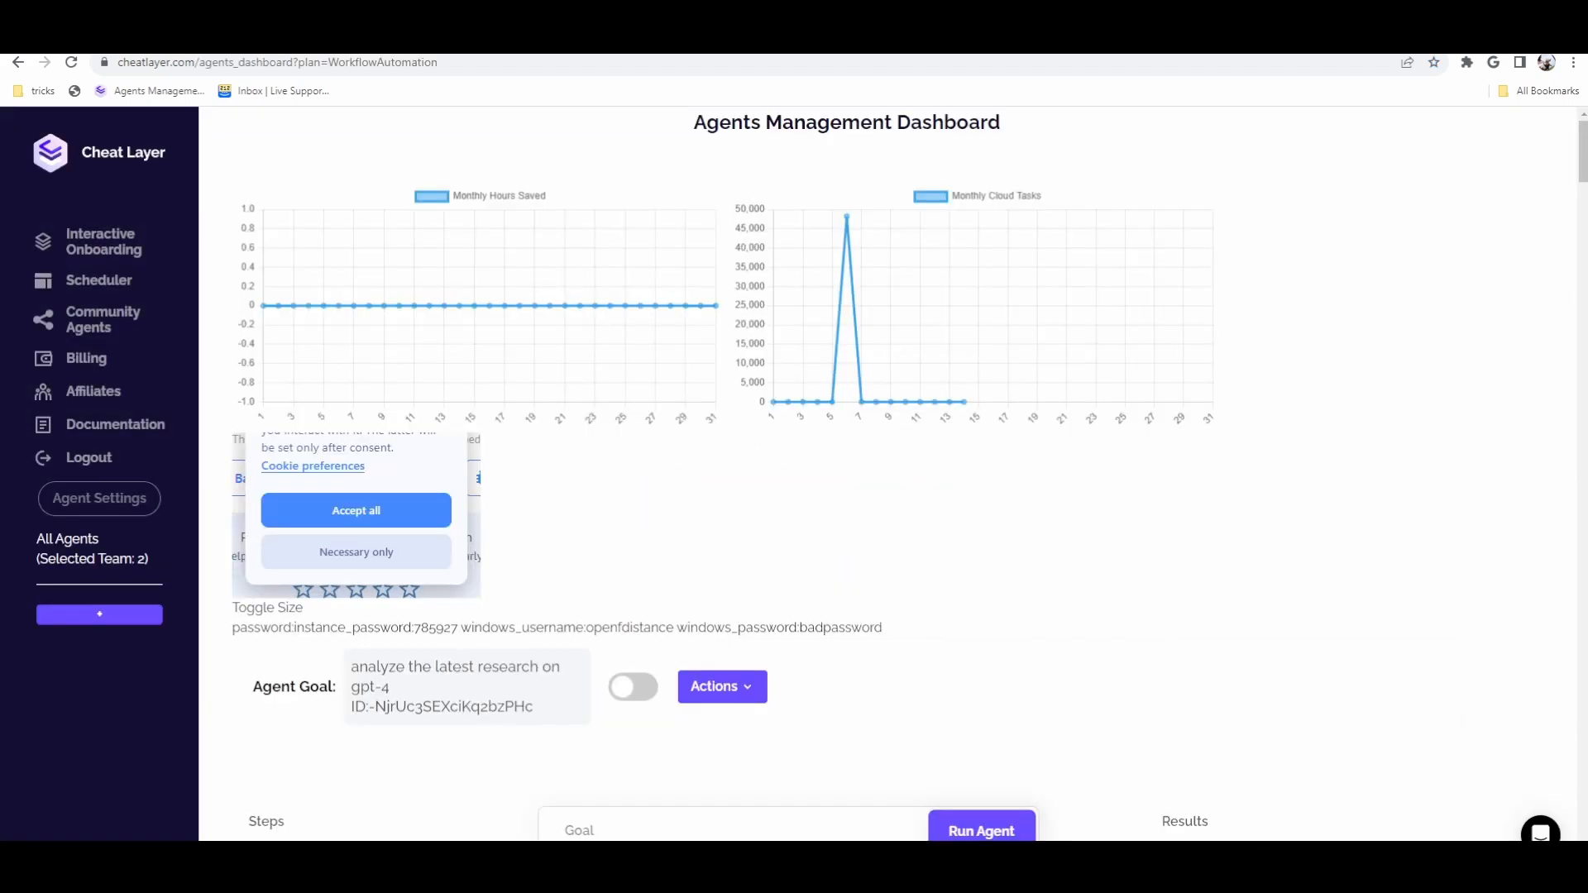
pyautogui.scroll(-8, 860, 649)
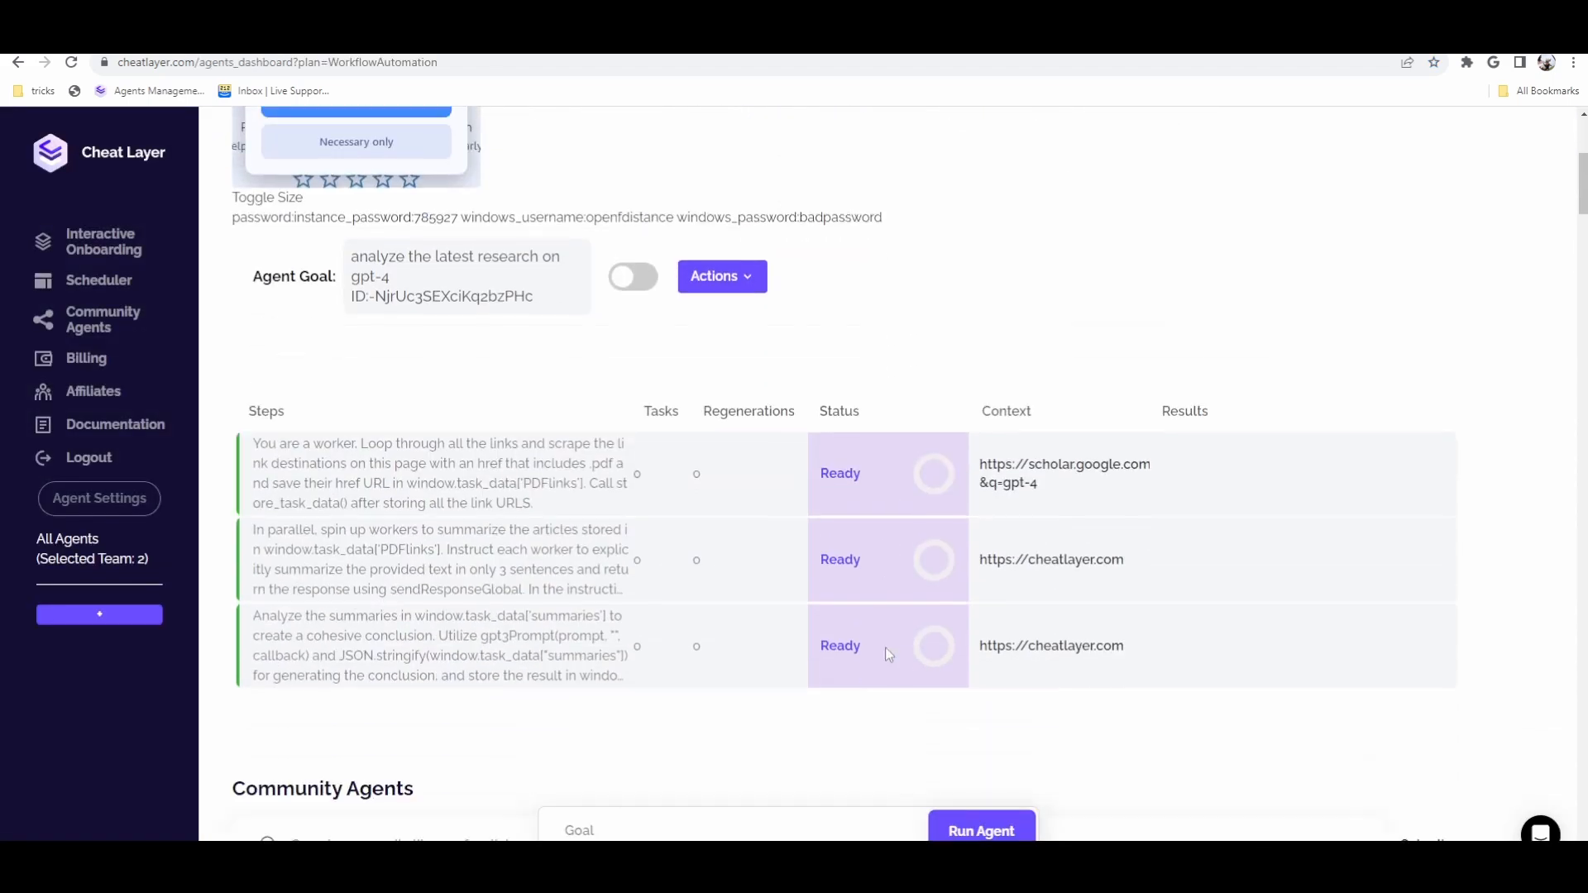
pyautogui.scroll(-6, 887, 648)
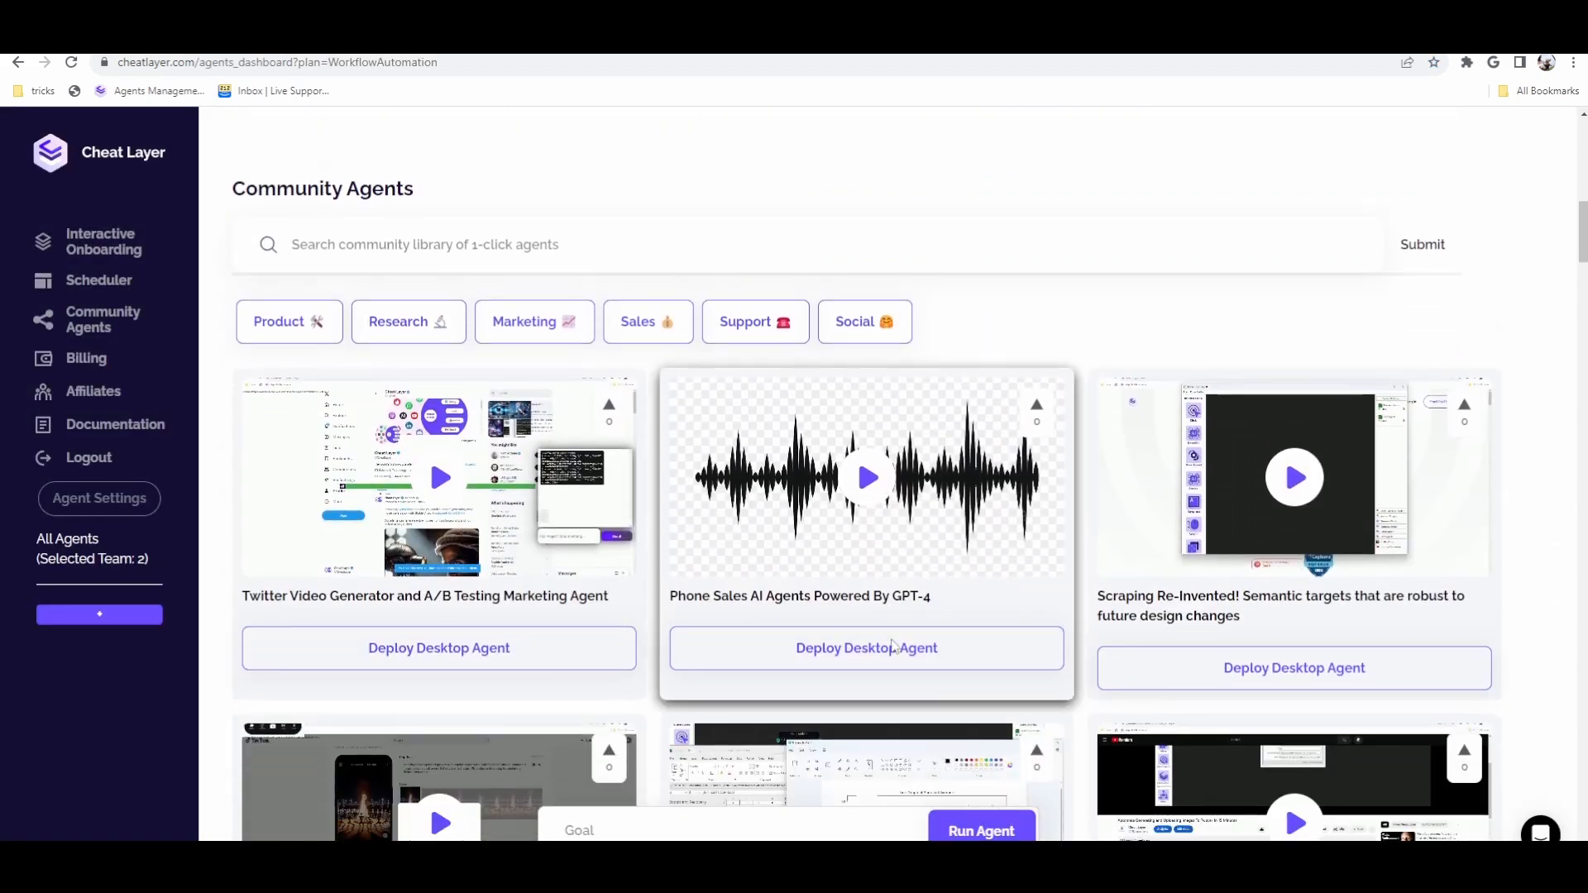
pyautogui.scroll(8, 893, 646)
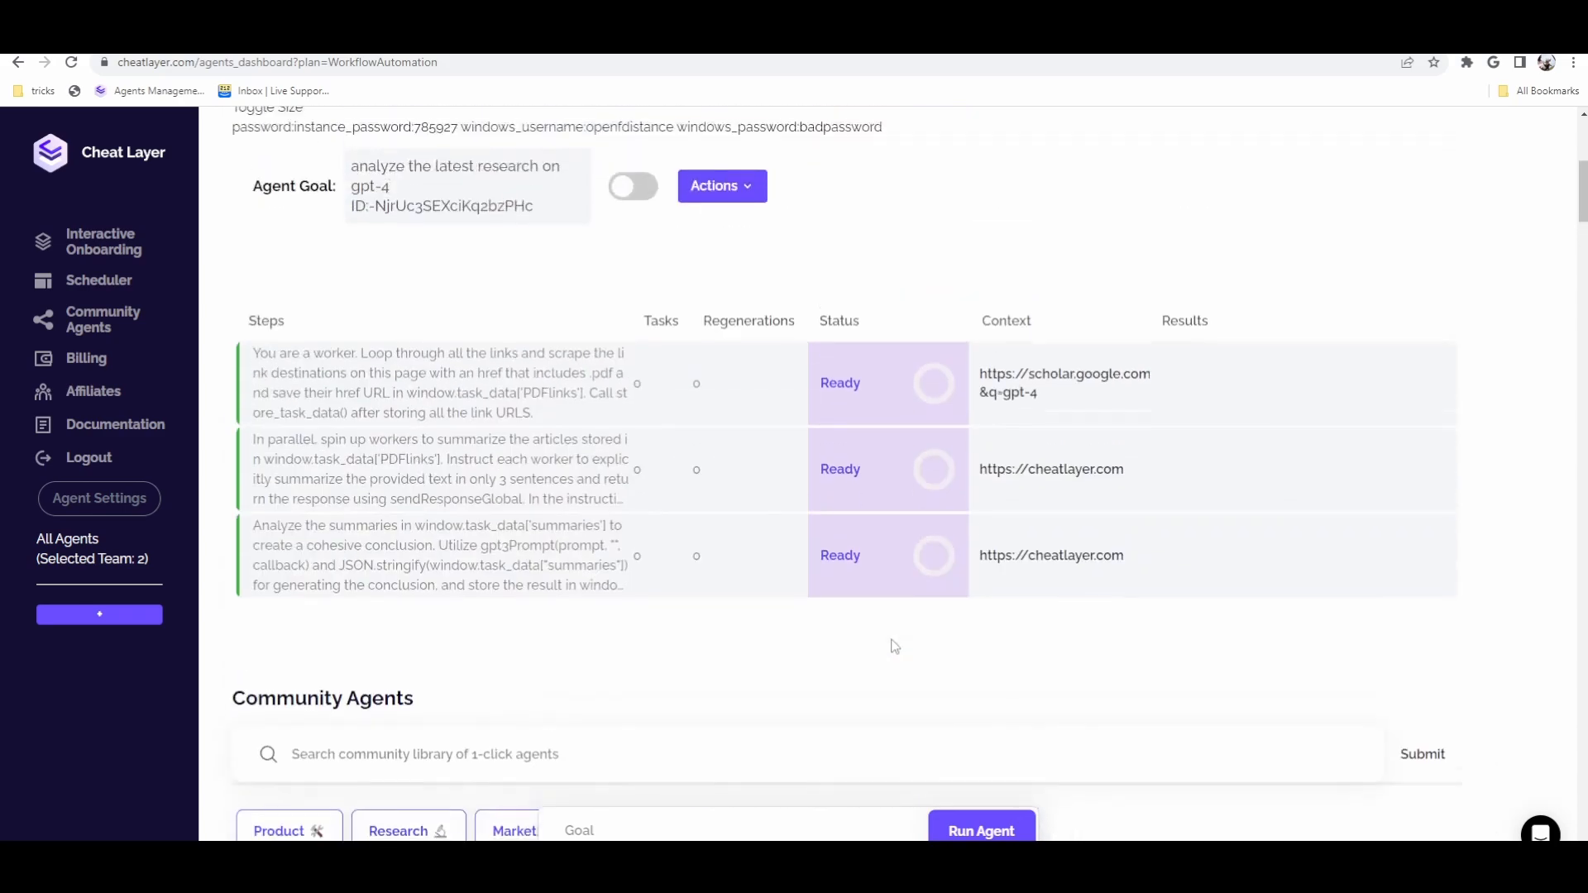
pyautogui.scroll(-4, 589, 411)
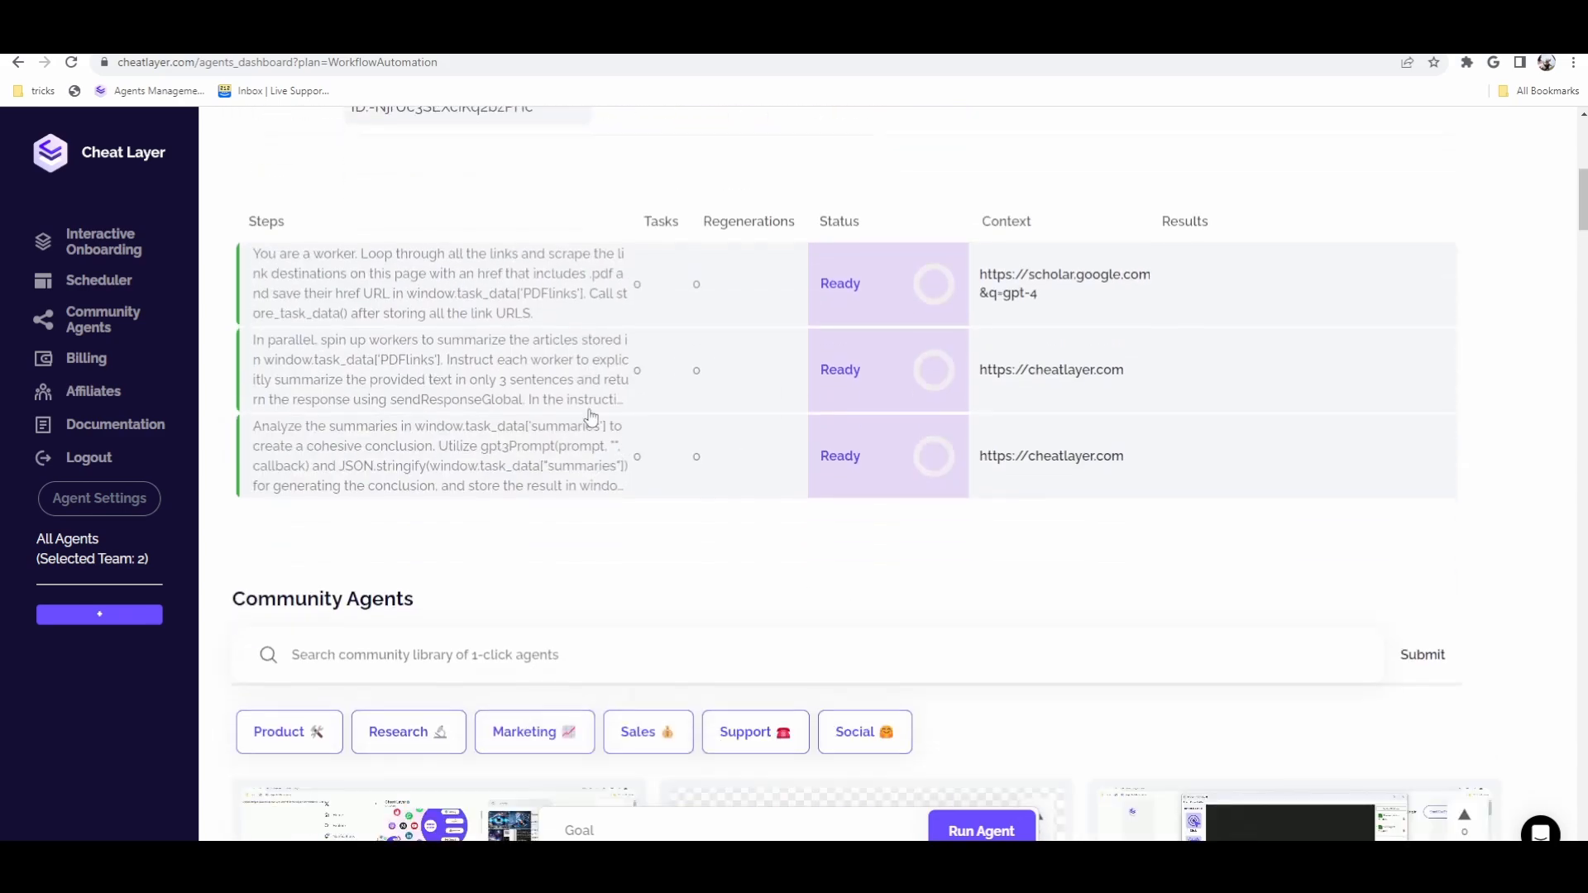
pyautogui.click(89, 498)
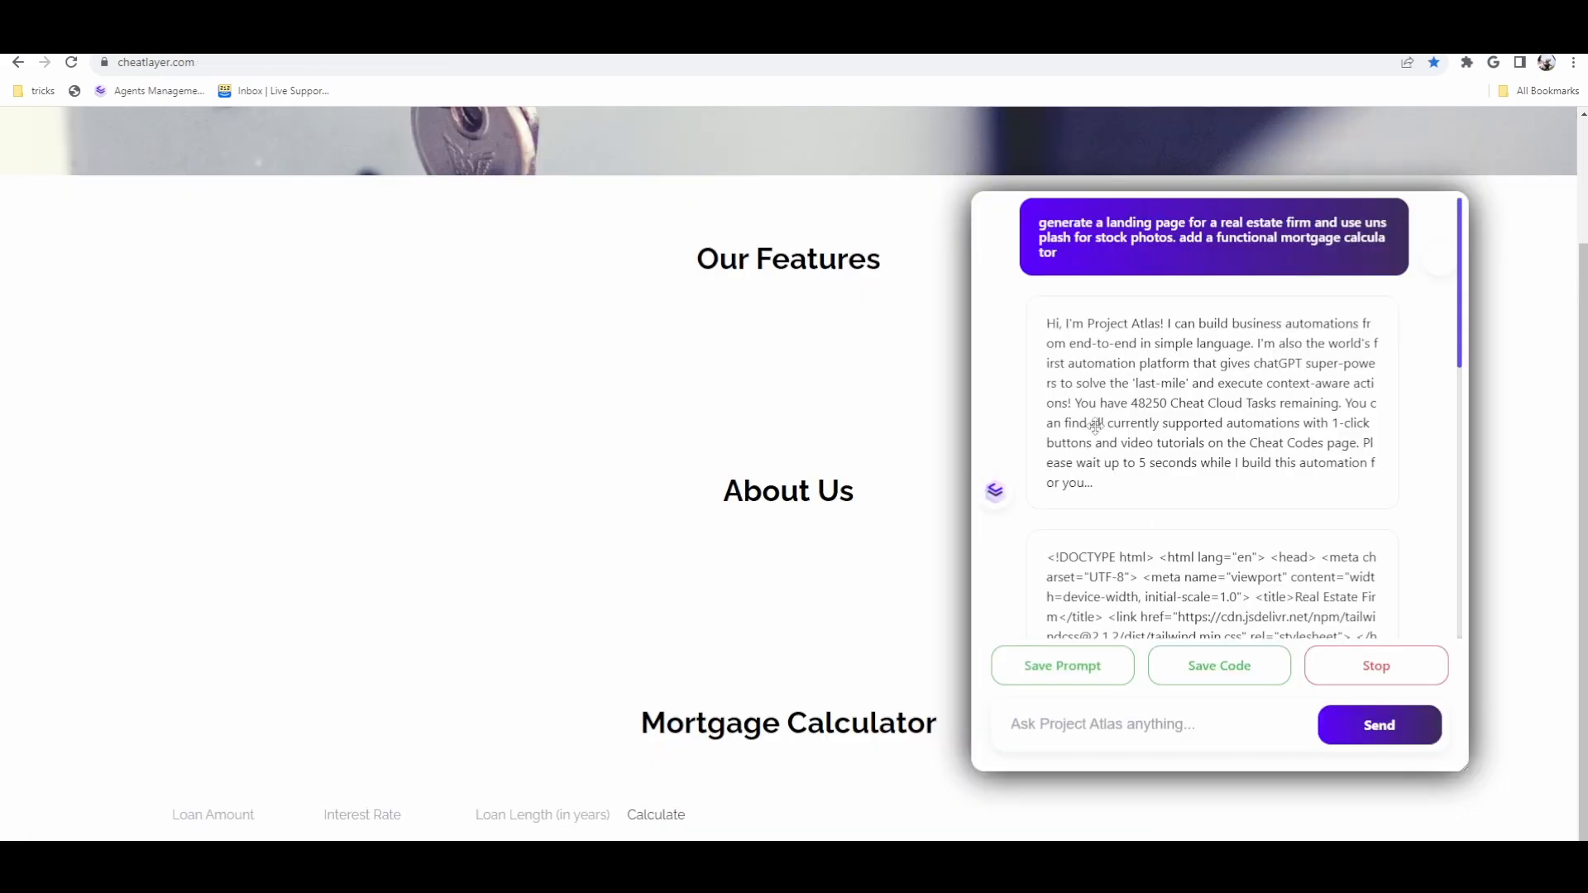
# Examine the generated real estate landing page from its welcome banner down to the Mortgage Calculator section.
pyautogui.scroll(-5, 1262, 450)
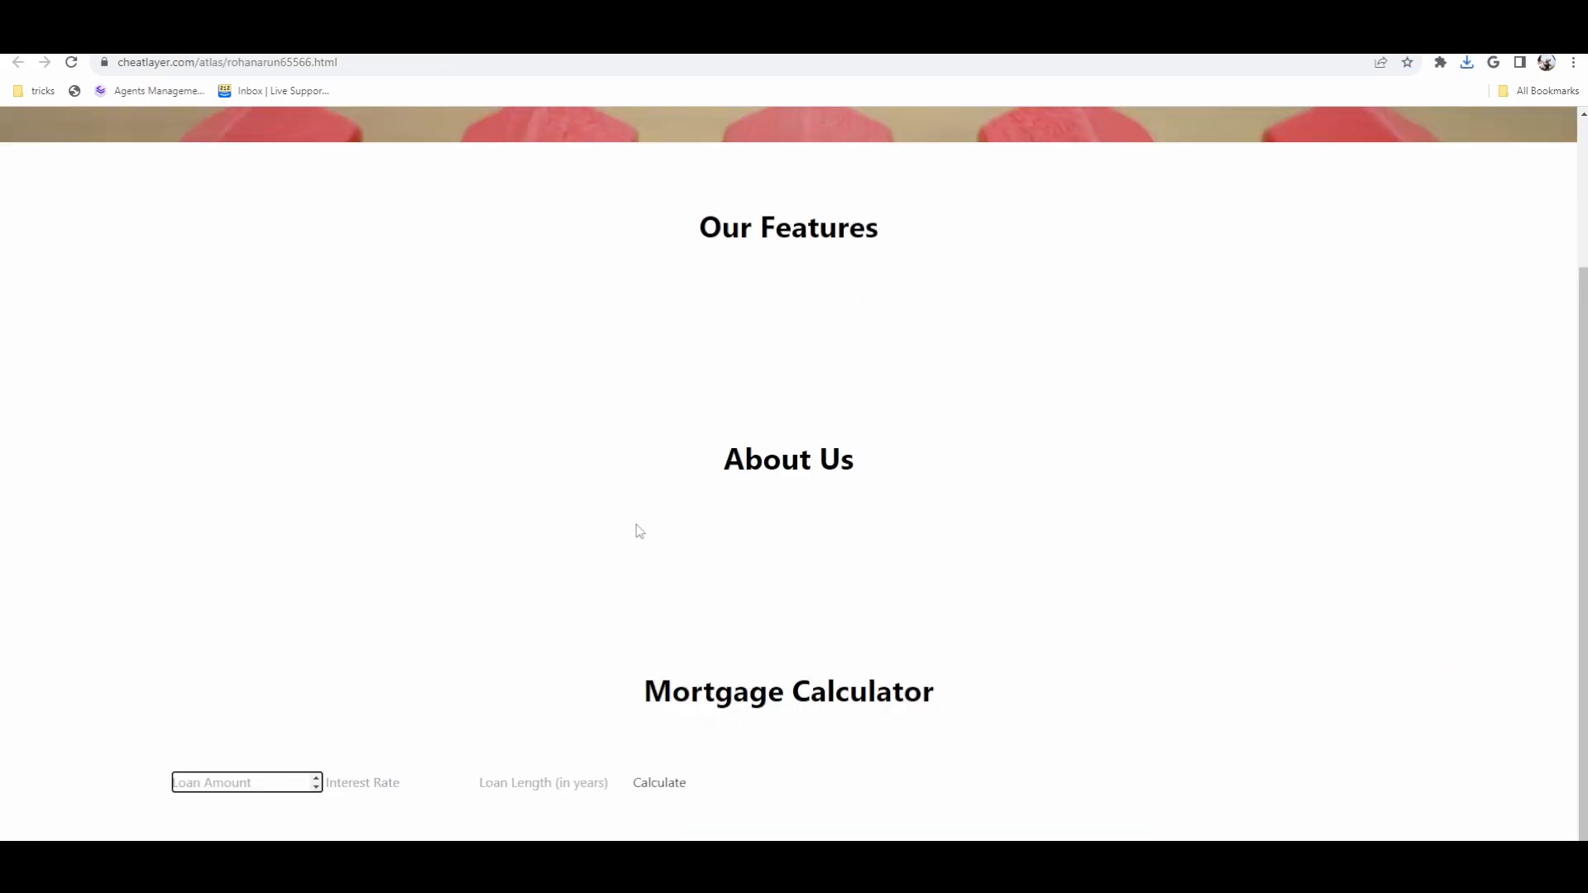
pyautogui.scroll(2, 374, 317)
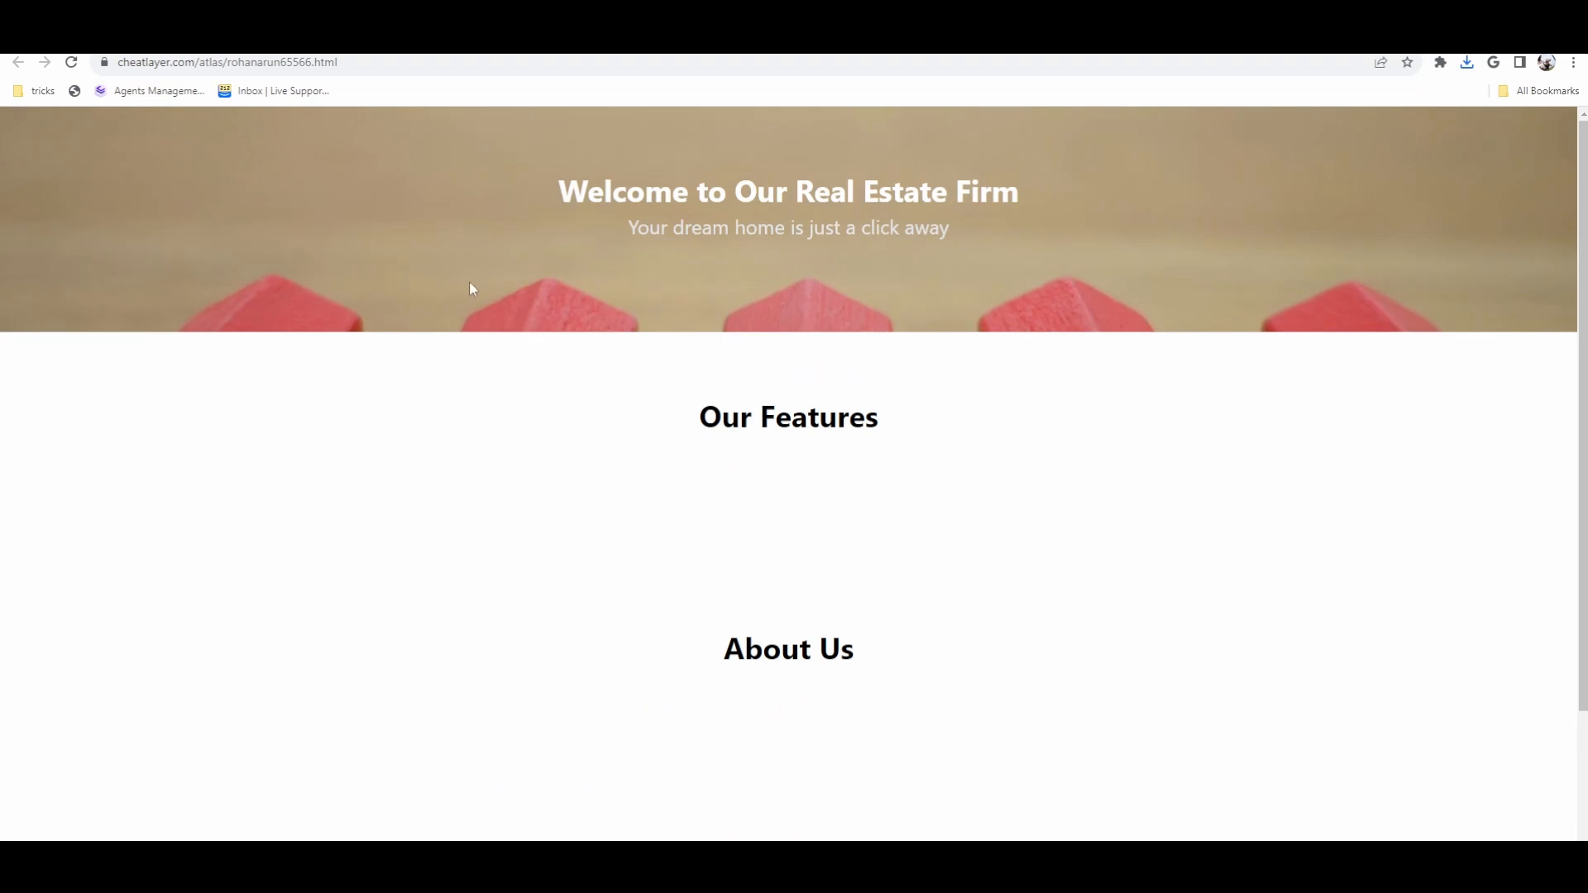
pyautogui.scroll(-2, 471, 287)
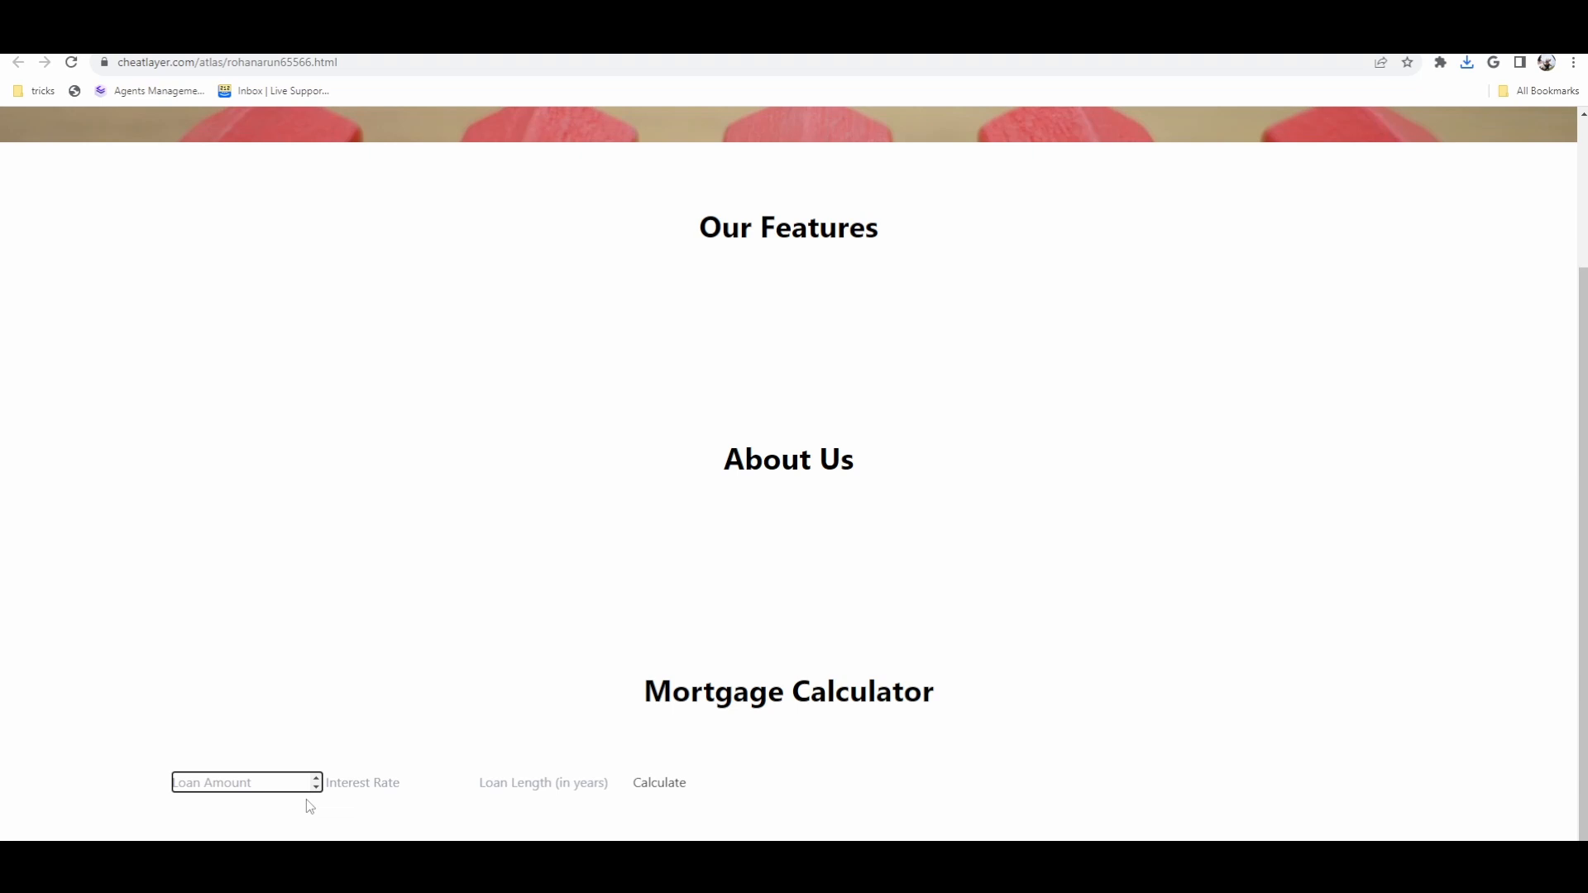
# Calculate the mortgage's monthly payment for a loan amount of 5000, an interest rate of 5 and a loan length of 5 years.
pyautogui.write('5000')
pyautogui.click(378, 785)
pyautogui.write('5')
pyautogui.click(484, 784)
pyautogui.write('5')
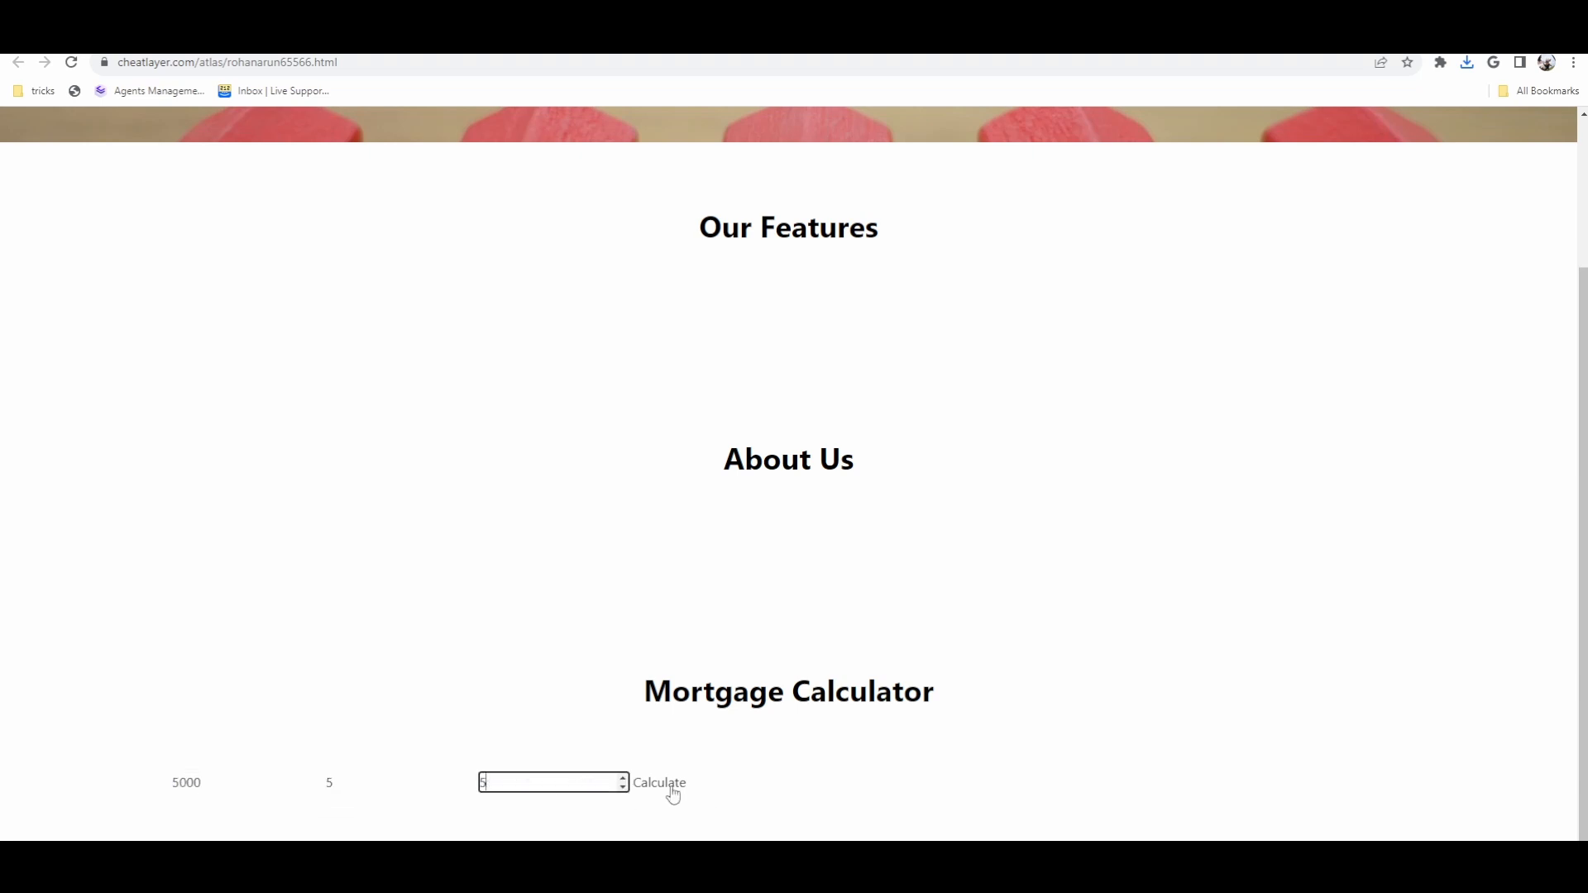
pyautogui.click(675, 793)
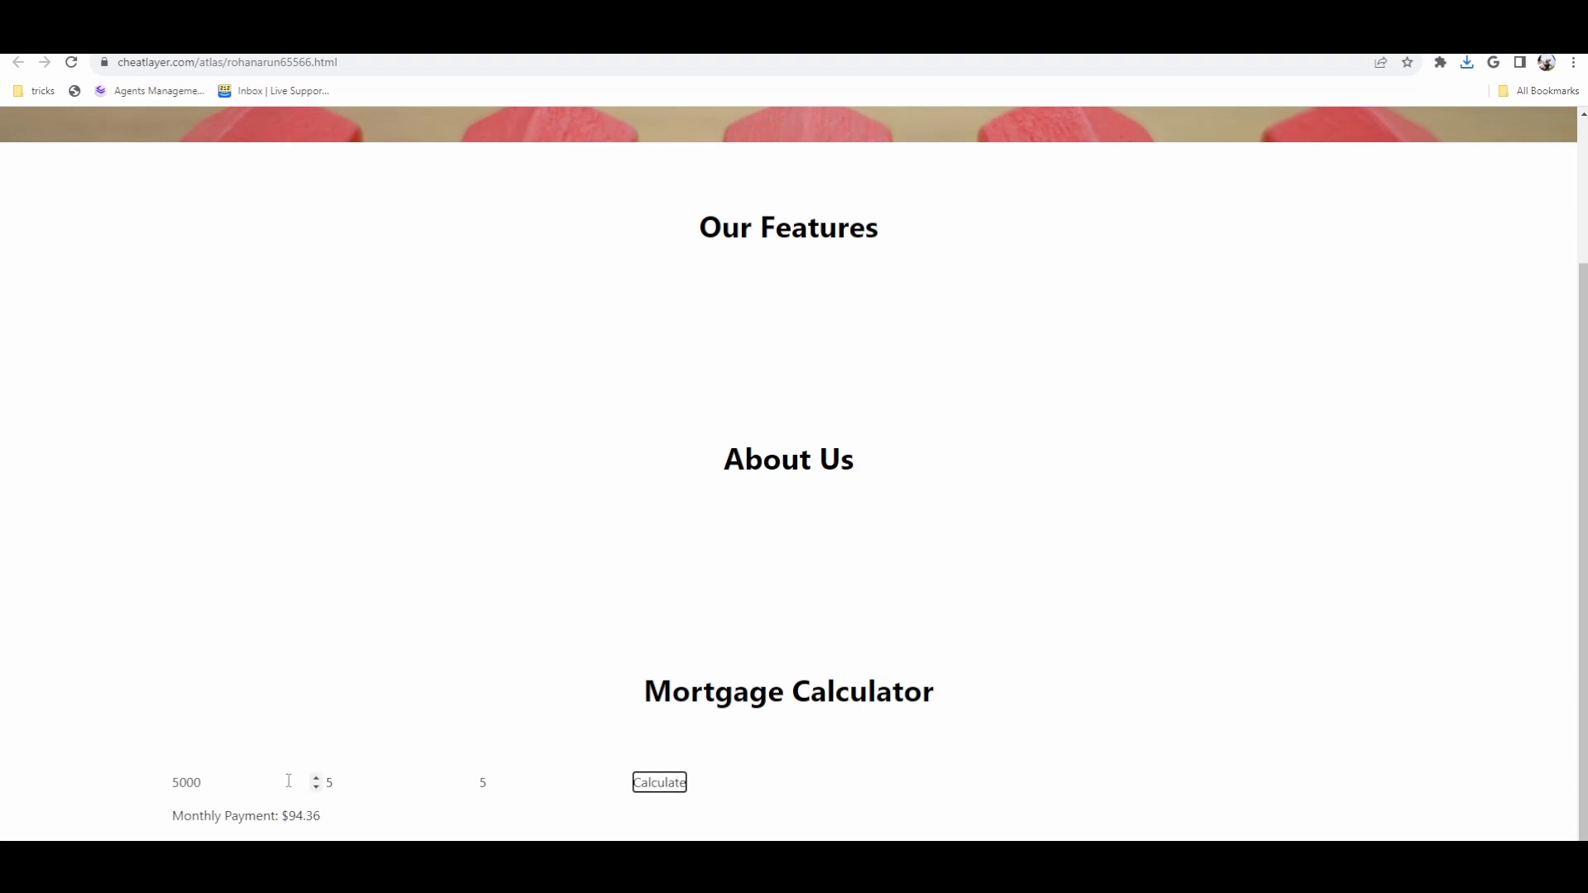
pyautogui.scroll(3, 574, 680)
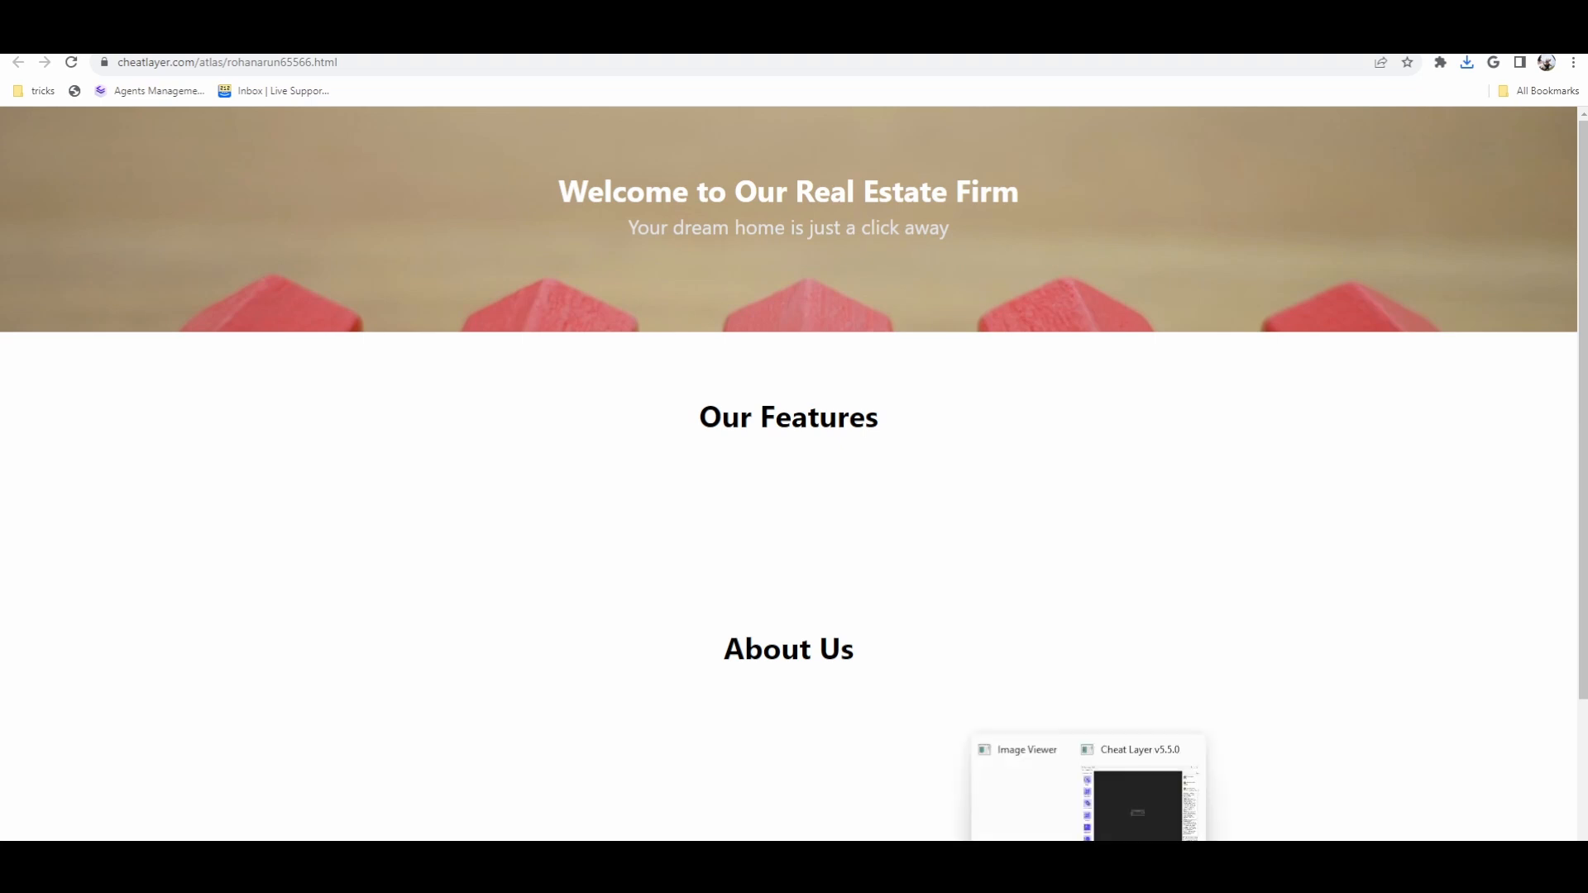
# Switch to Cheat Layer and request a real estate website with listings and email signup, ending the prompt "use unsplash for stock photos in the html table".
pyautogui.click(1115, 824)
pyautogui.click(913, 465)
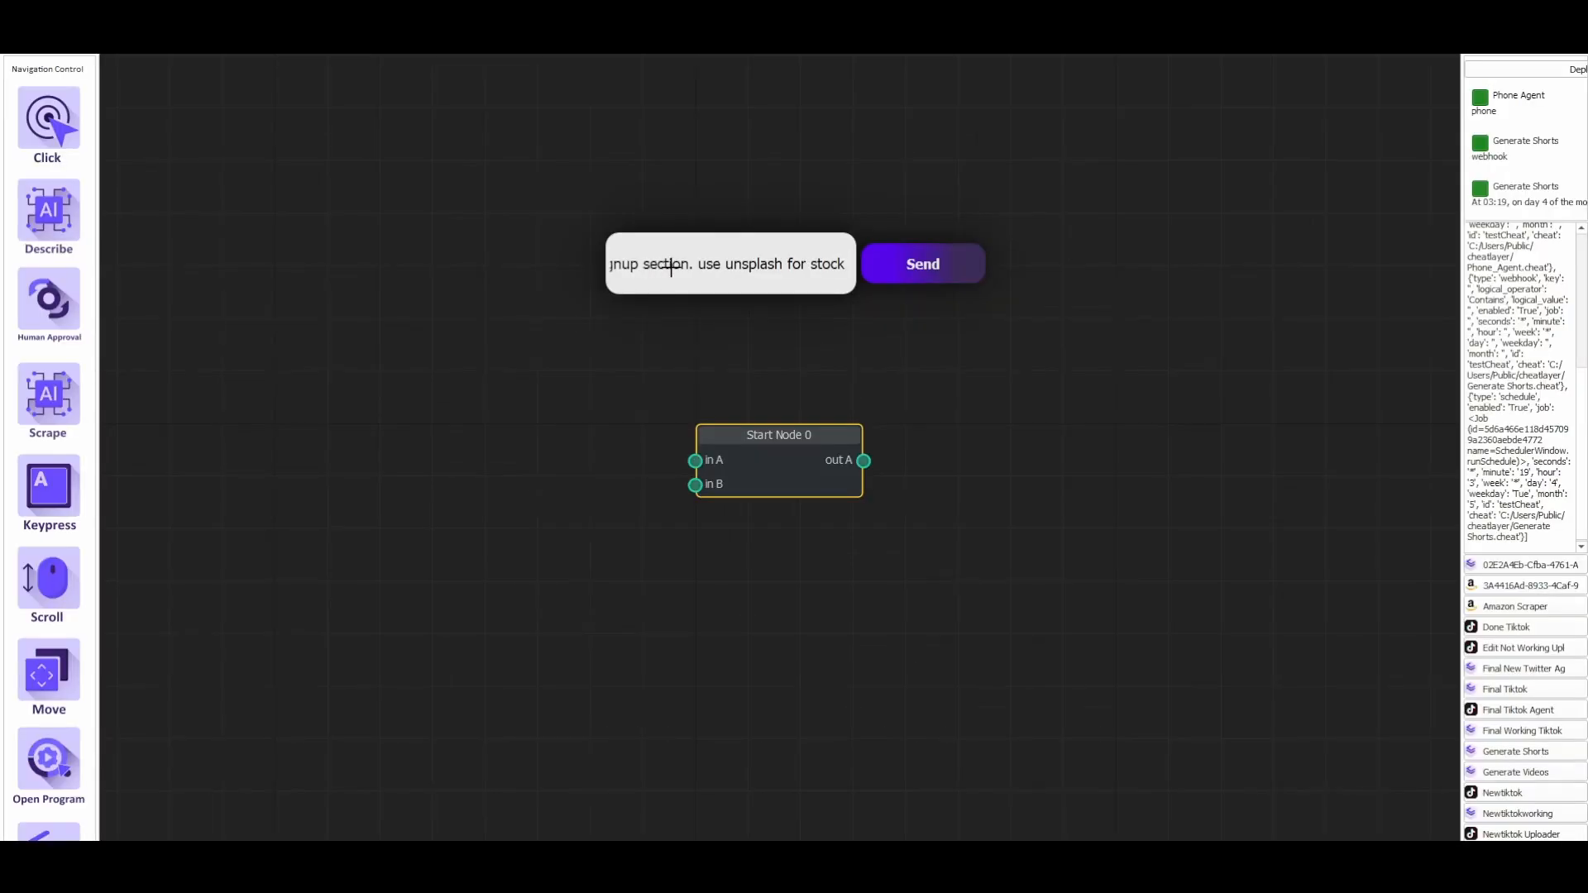
pyautogui.write('photos in the html ')
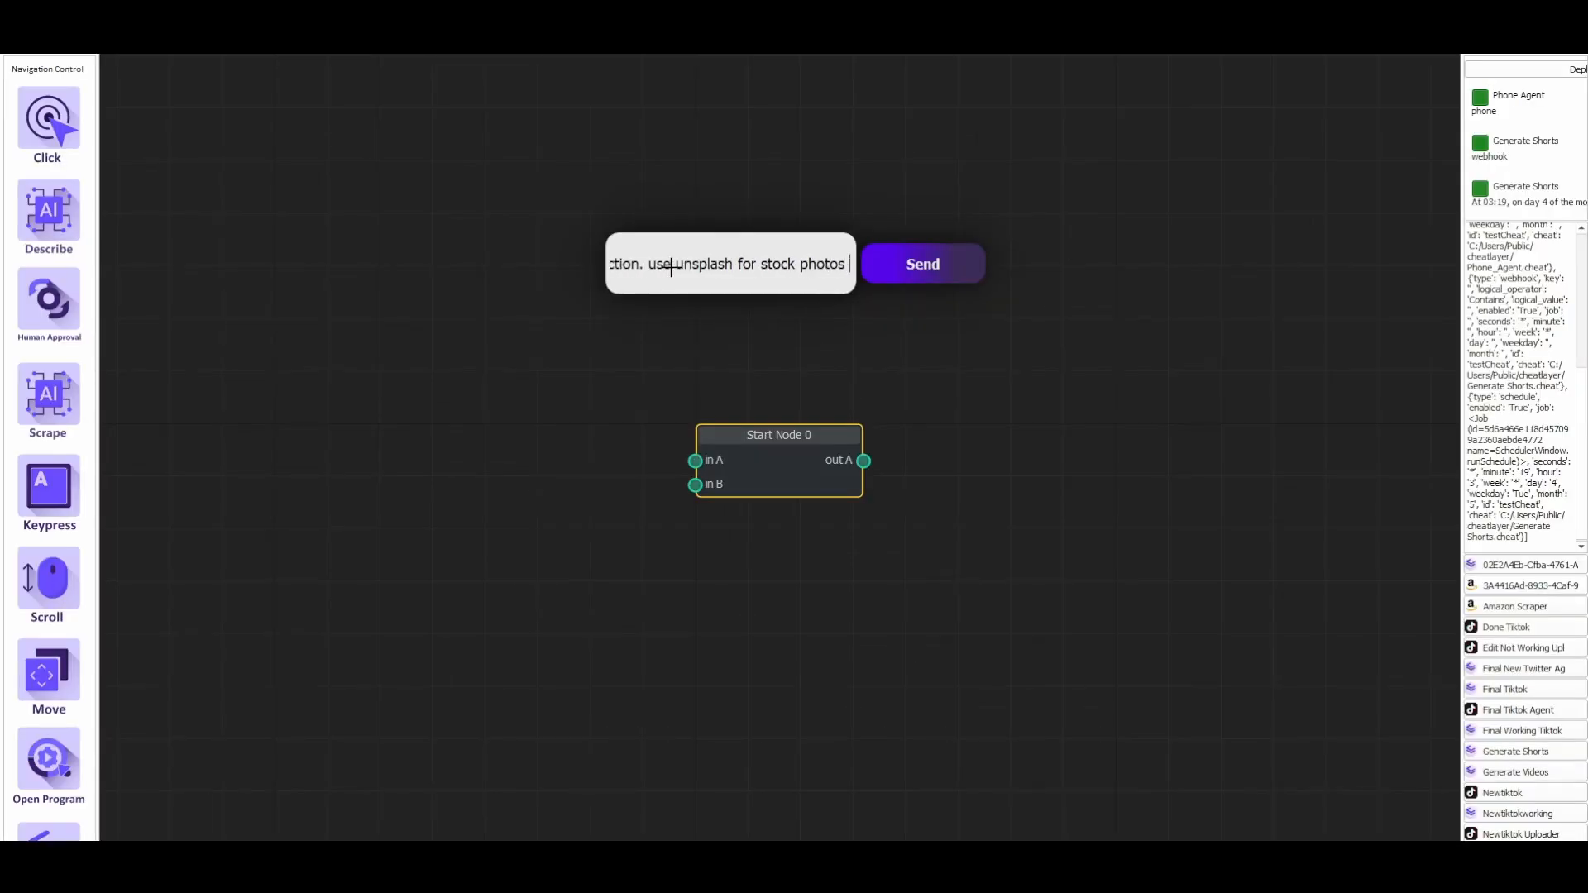
pyautogui.write('table')
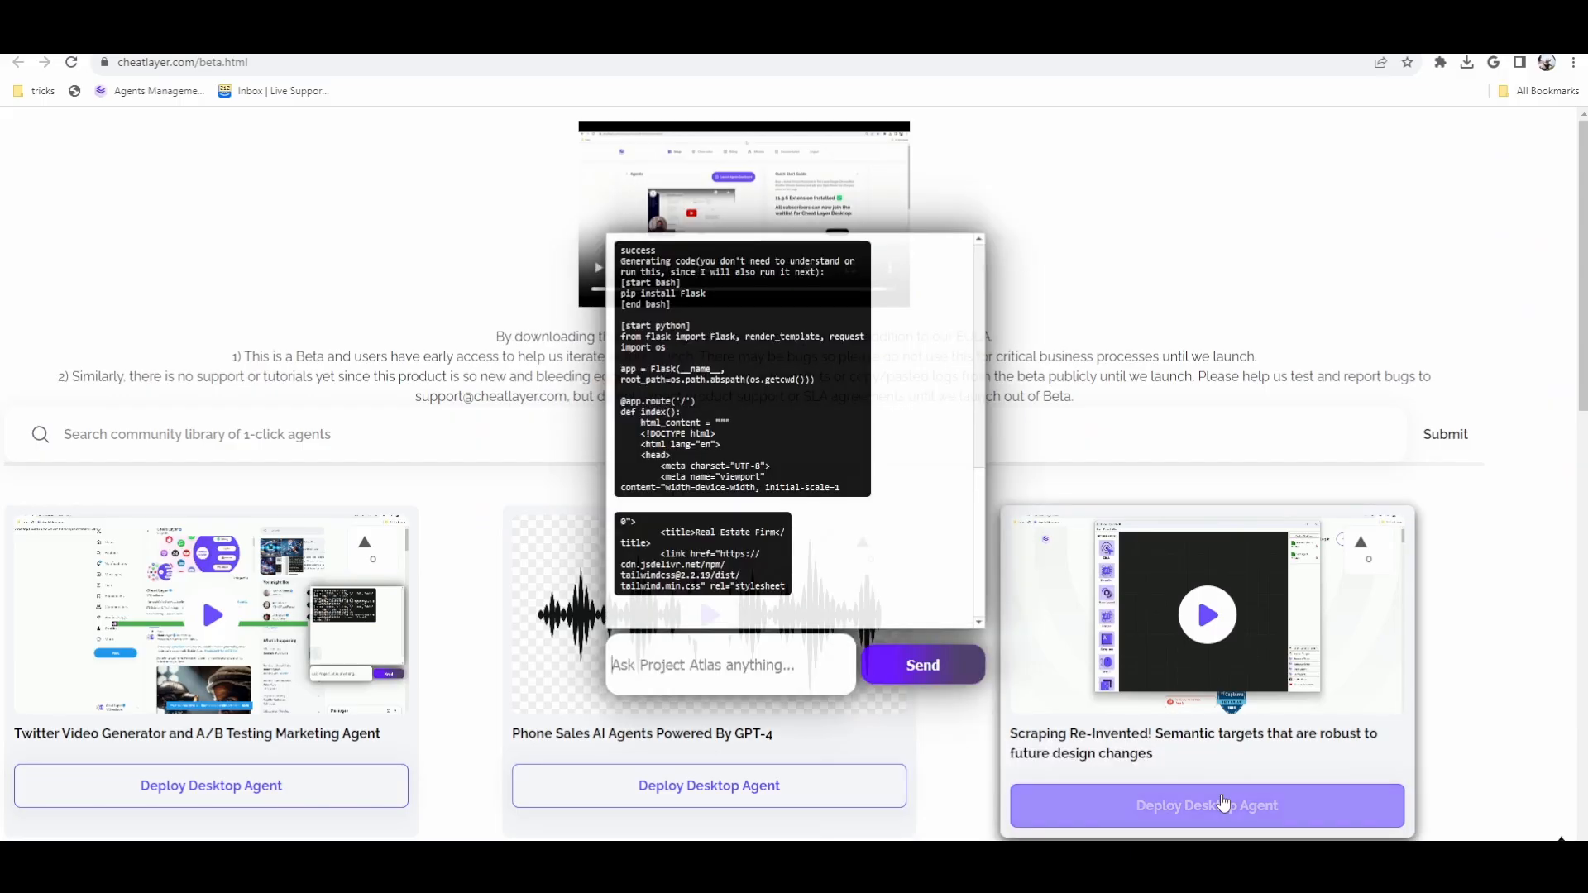
# Move the Project Atlas chat clear of the generated page and examine the Real Estate Listings page down to its Stay Updated section.
pyautogui.moveTo(961, 518); pyautogui.dragTo(1560, 455)
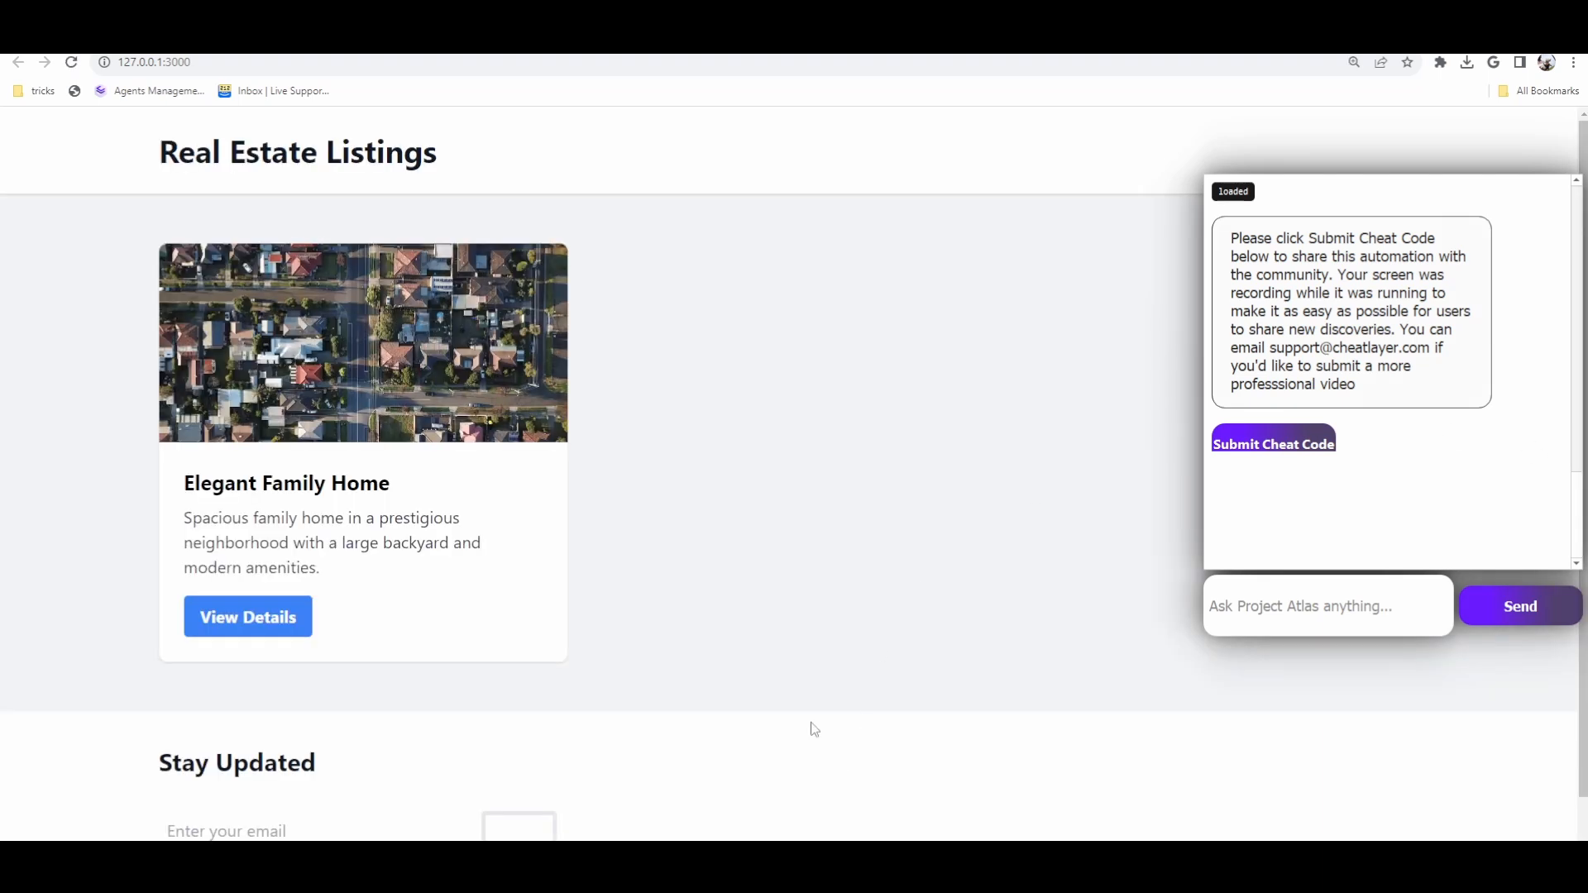
pyautogui.scroll(-1, 788, 682)
pyautogui.scroll(1, 625, 683)
pyautogui.scroll(-1, 439, 529)
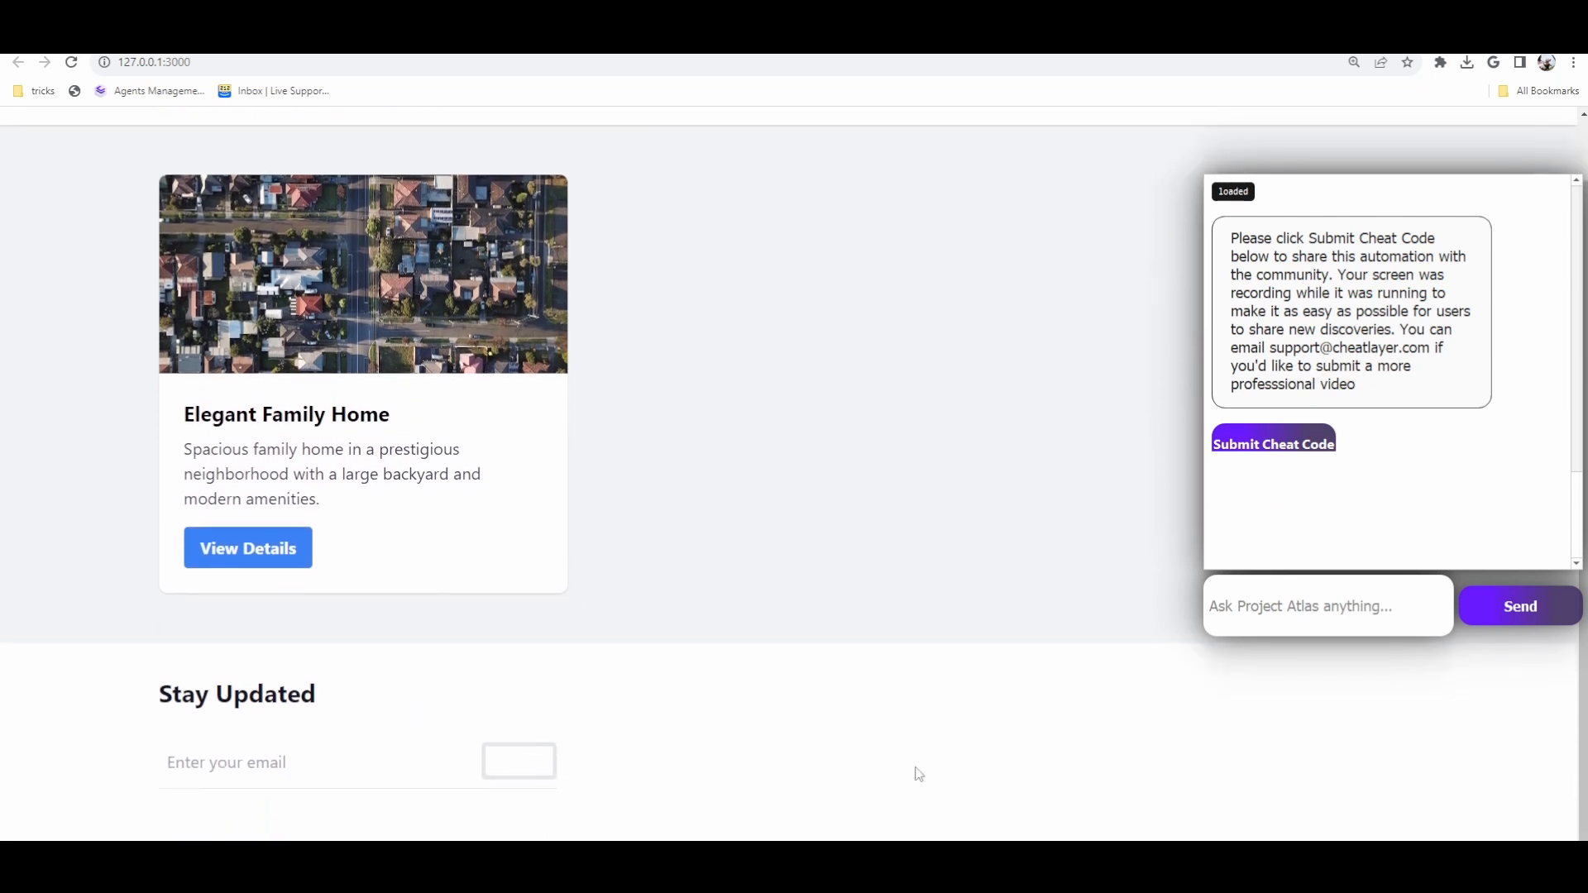
pyautogui.scroll(1, 902, 773)
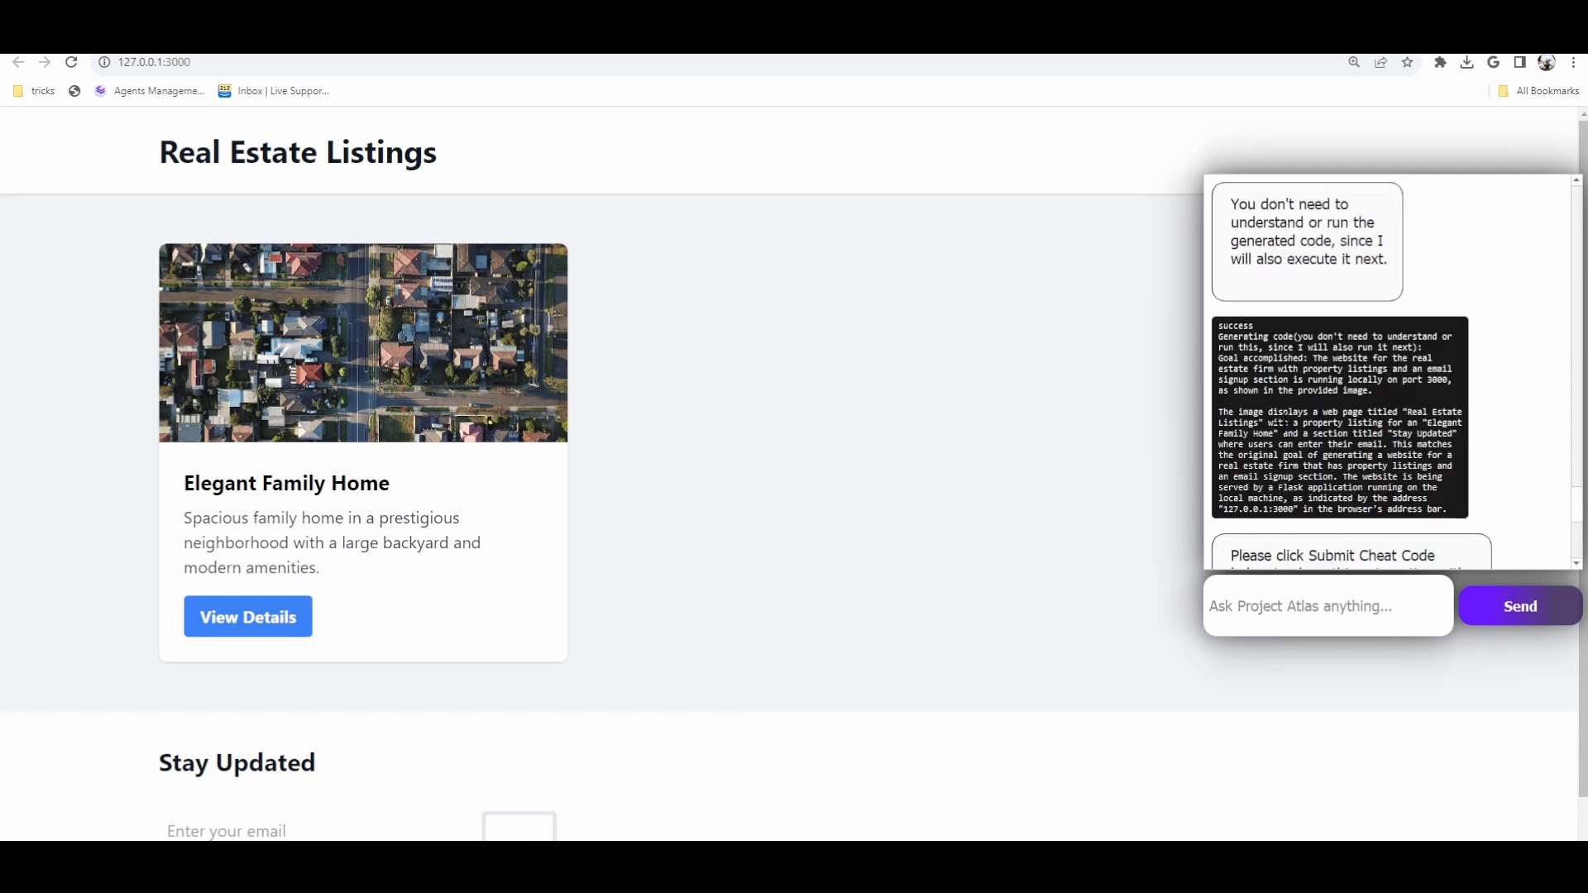
# Read through the Project Atlas chat messages that evaluate the generated website against the original goal.
pyautogui.moveTo(1222, 358); pyautogui.dragTo(1407, 369)
pyautogui.click(1386, 437)
pyautogui.scroll(2, 1393, 432)
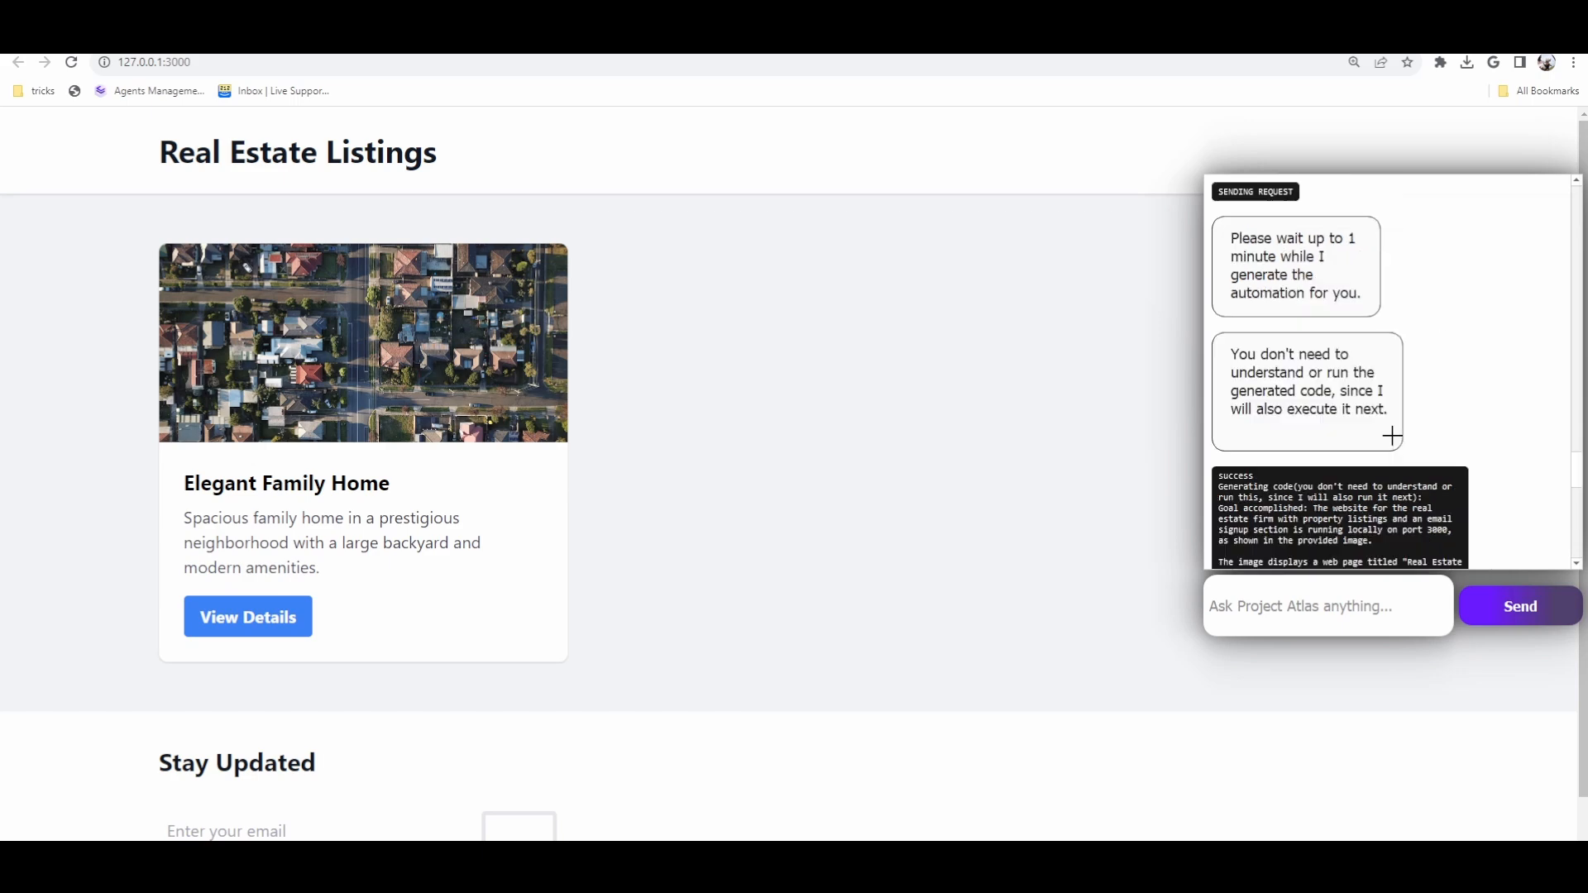
pyautogui.scroll(-2, 1422, 451)
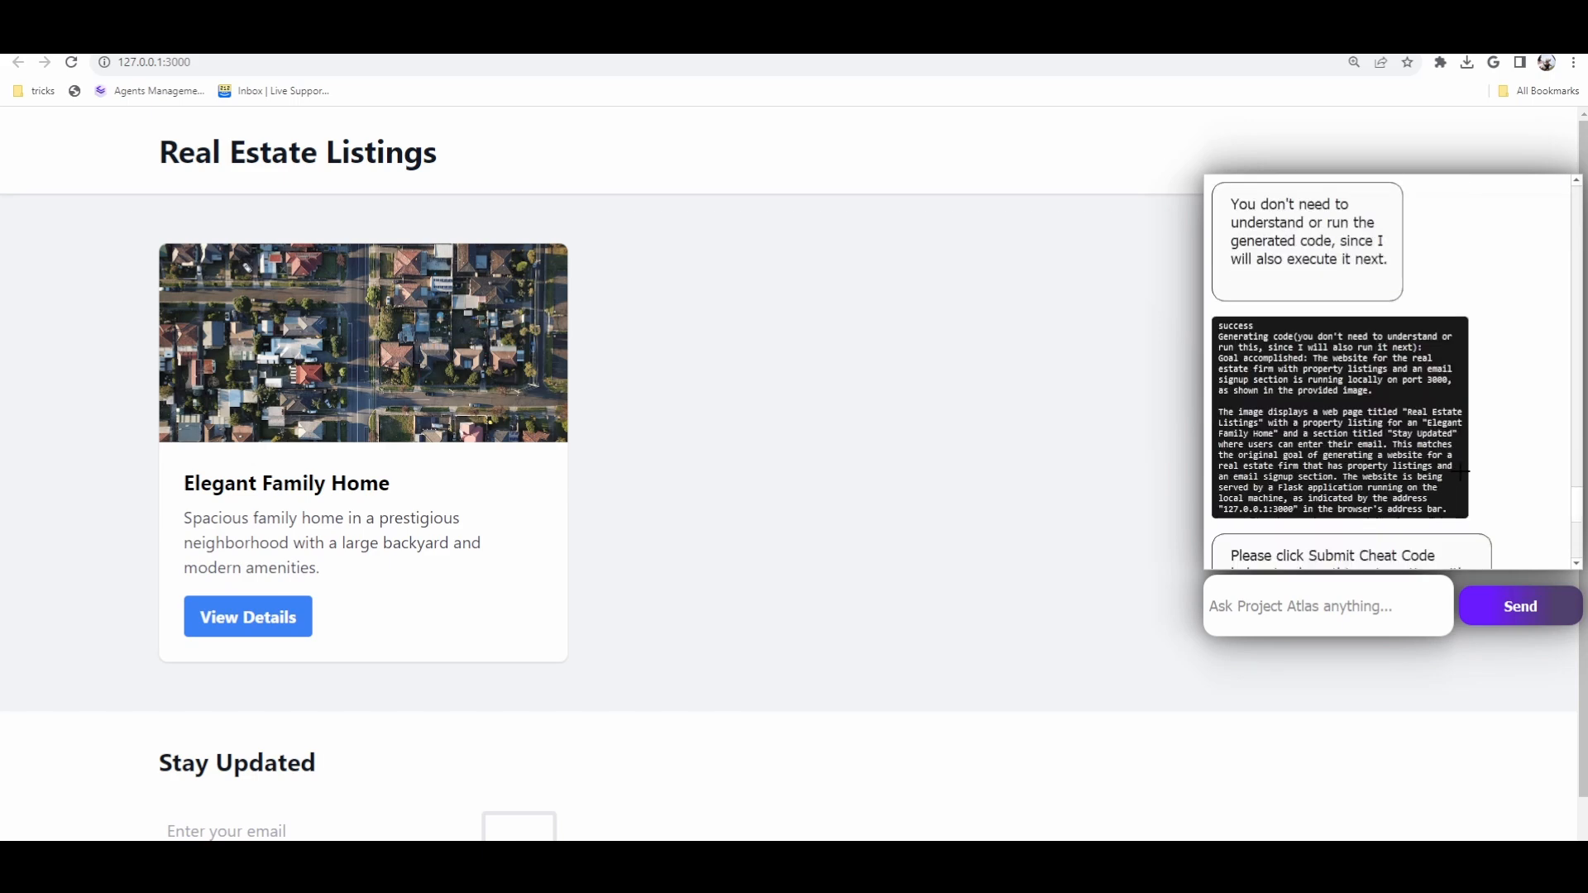
pyautogui.scroll(-3, 1459, 472)
pyautogui.scroll(4, 1460, 469)
pyautogui.scroll(-2, 1460, 469)
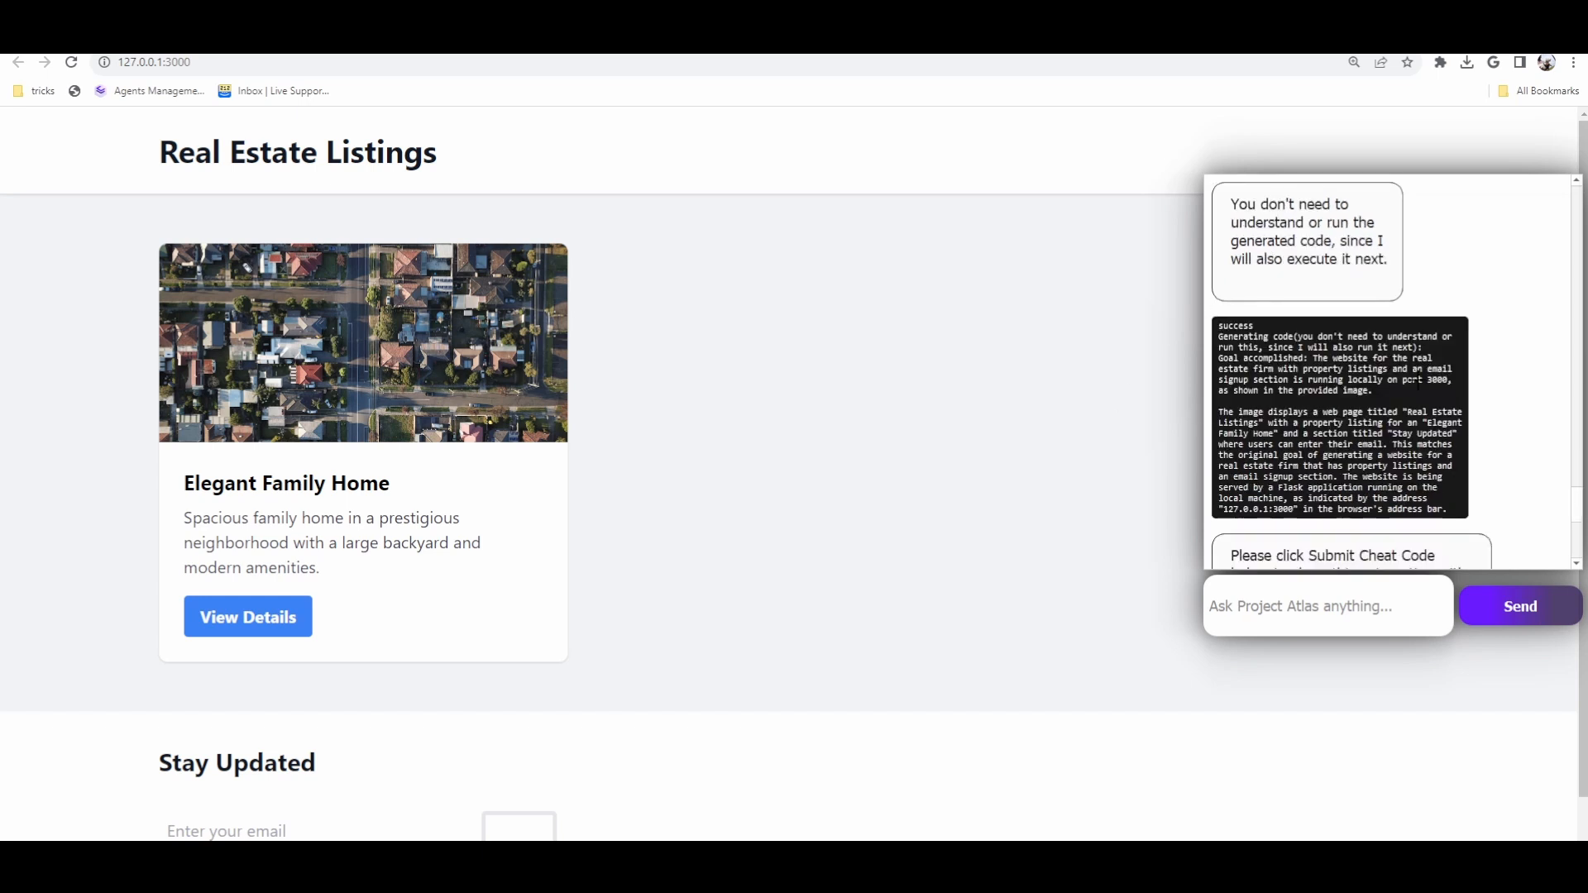